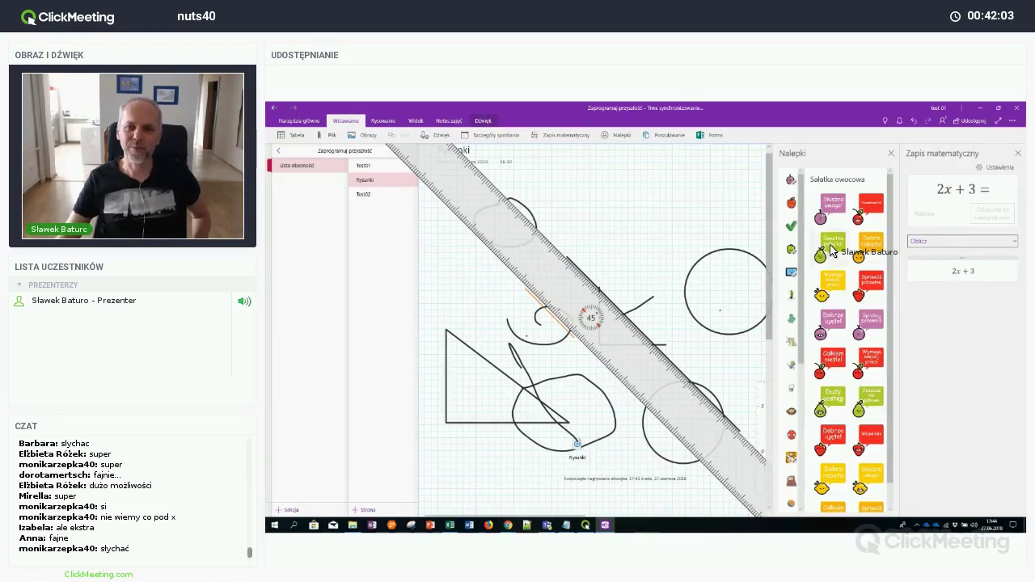
# Add a 'Świetna robota' sticker with a name added, plus a cartoon pencil sticker at the upper right
pyautogui.click(831, 246)
pyautogui.click(825, 303)
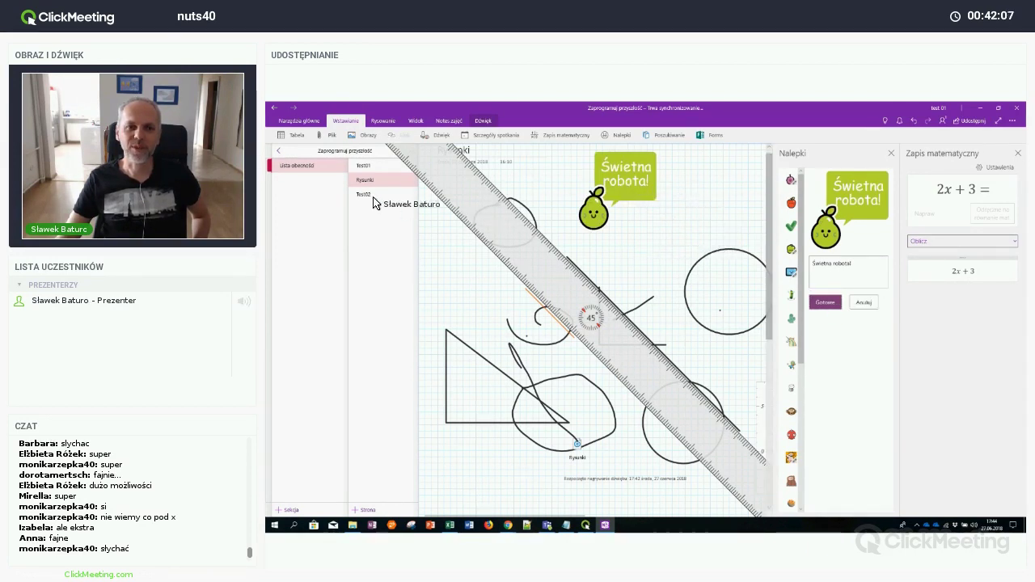
pyautogui.click(384, 121)
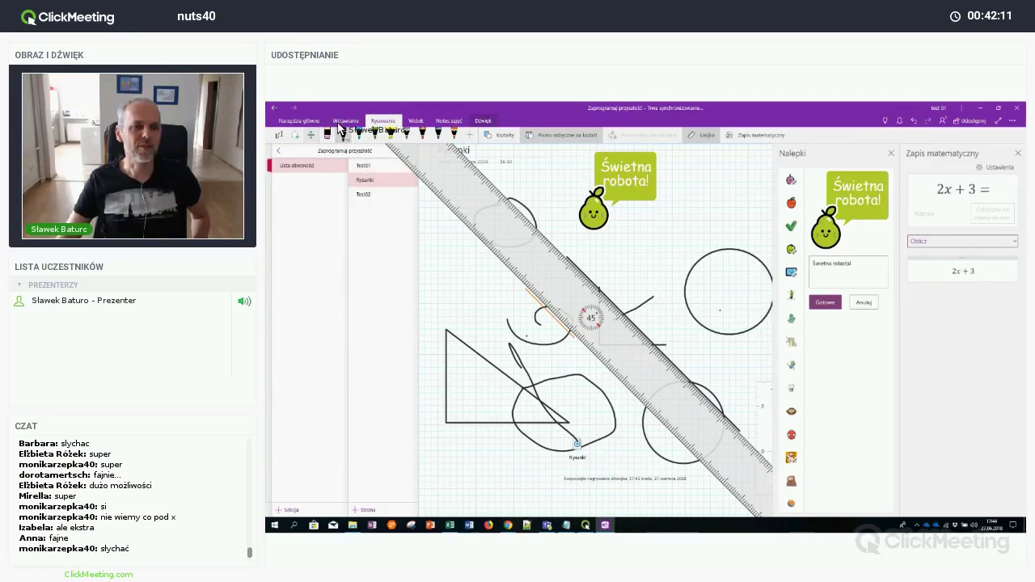
pyautogui.click(279, 135)
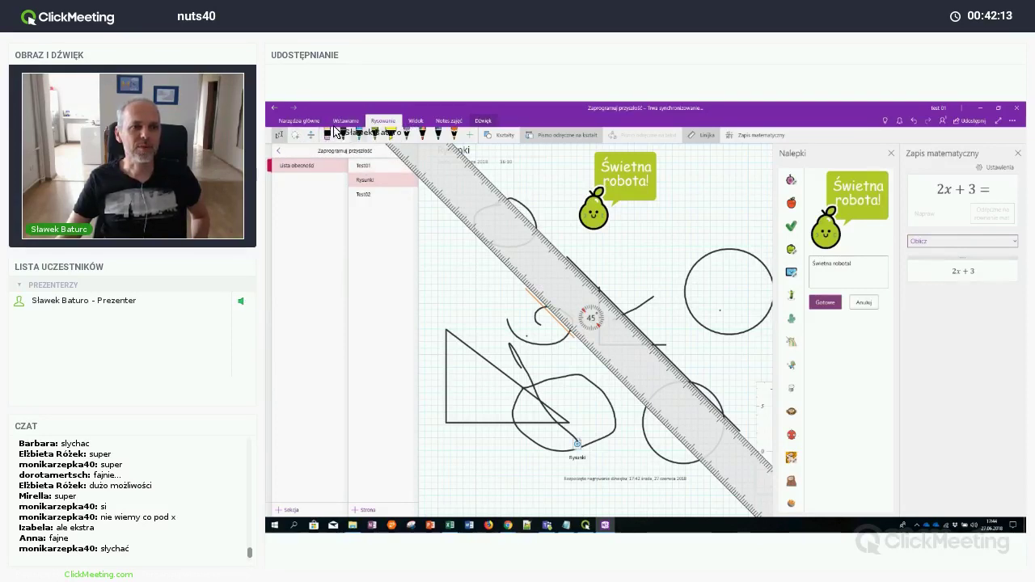
pyautogui.click(346, 121)
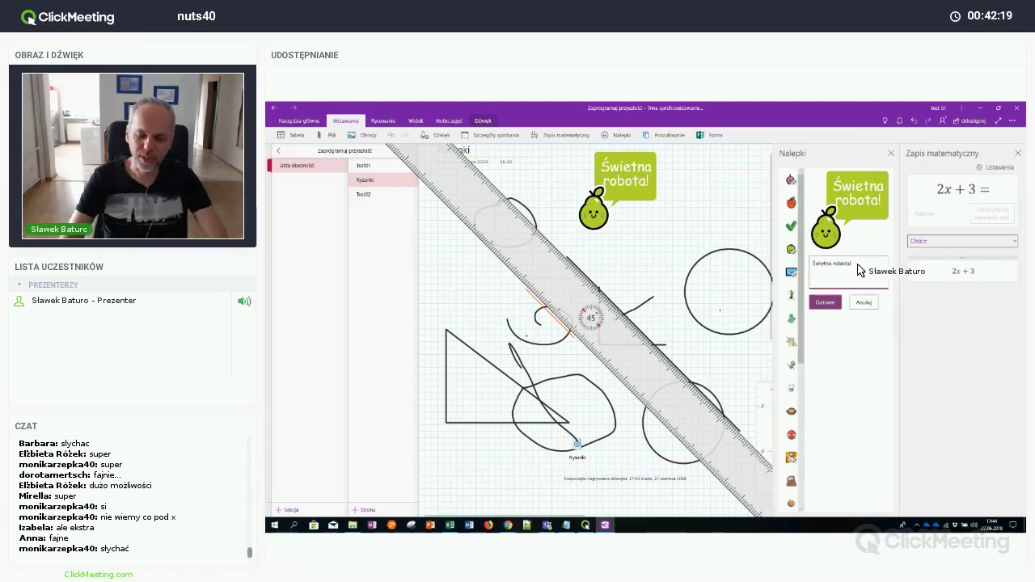
pyautogui.press('BackSpace')
pyautogui.write('Filip')
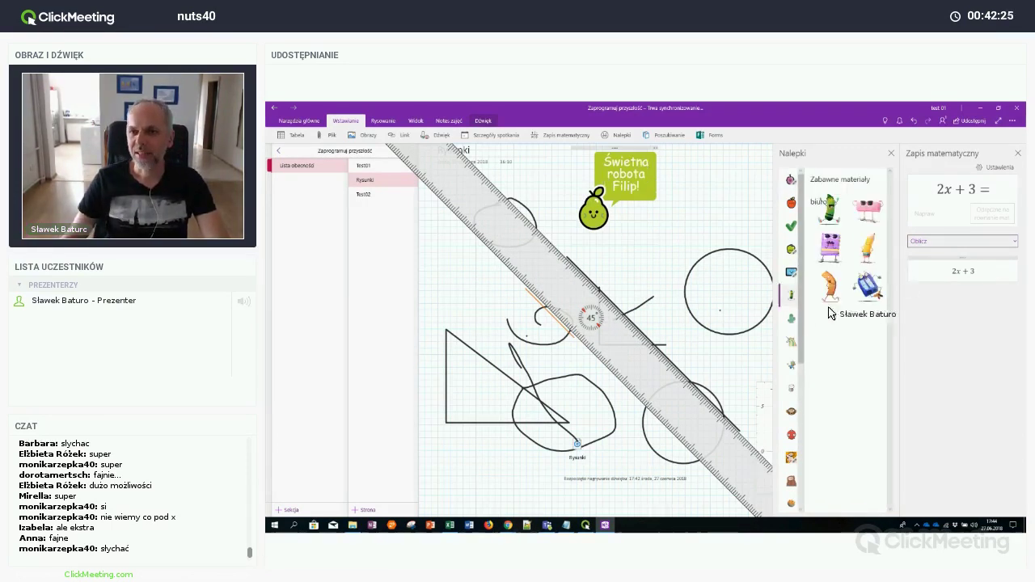
pyautogui.click(859, 252)
pyautogui.moveTo(619, 273); pyautogui.dragTo(706, 197)
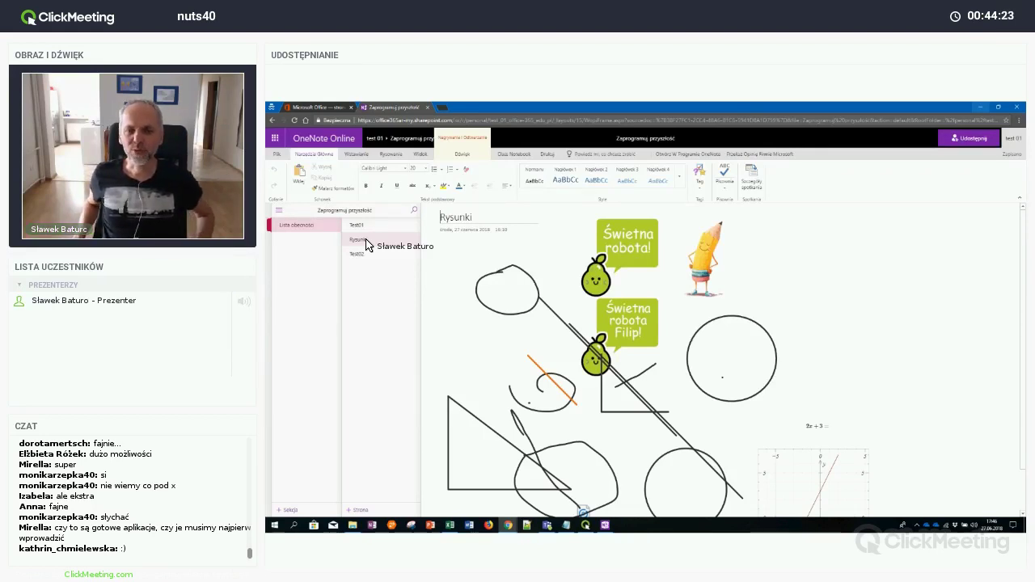
# Go to the Rysunki page and bring up the Office Add-ins window from Wstawianie
pyautogui.click(366, 241)
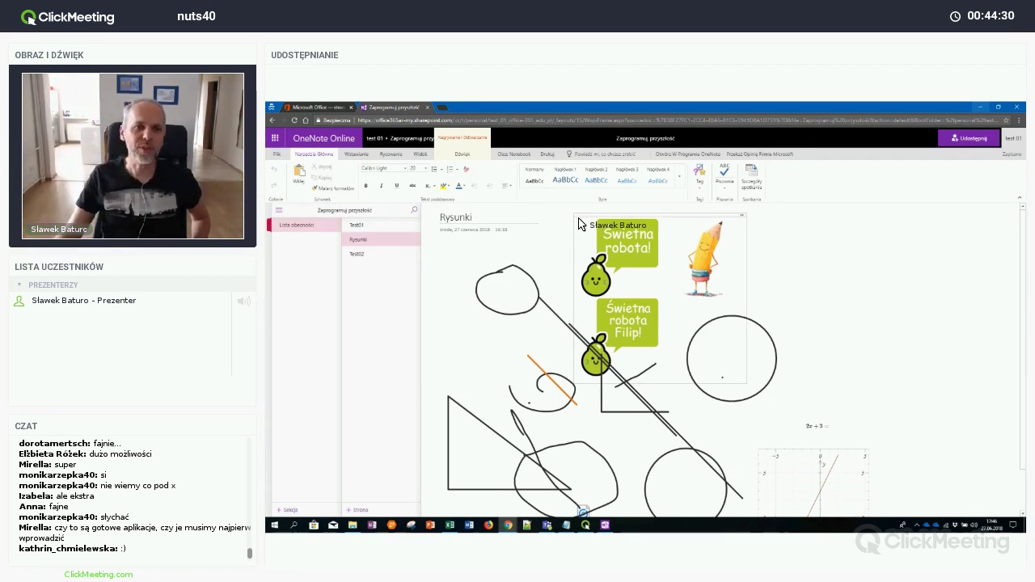
pyautogui.click(356, 154)
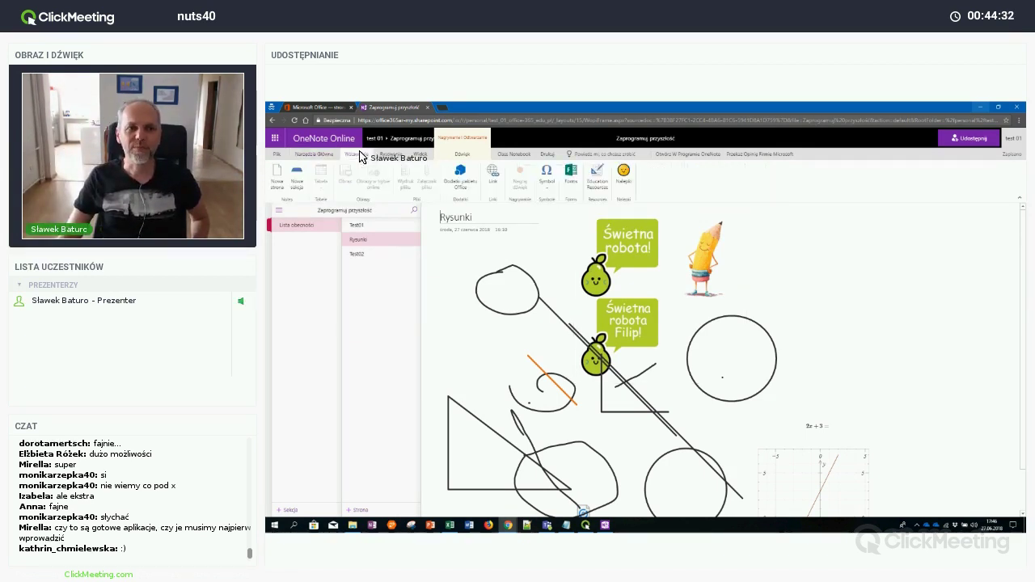
pyautogui.click(836, 304)
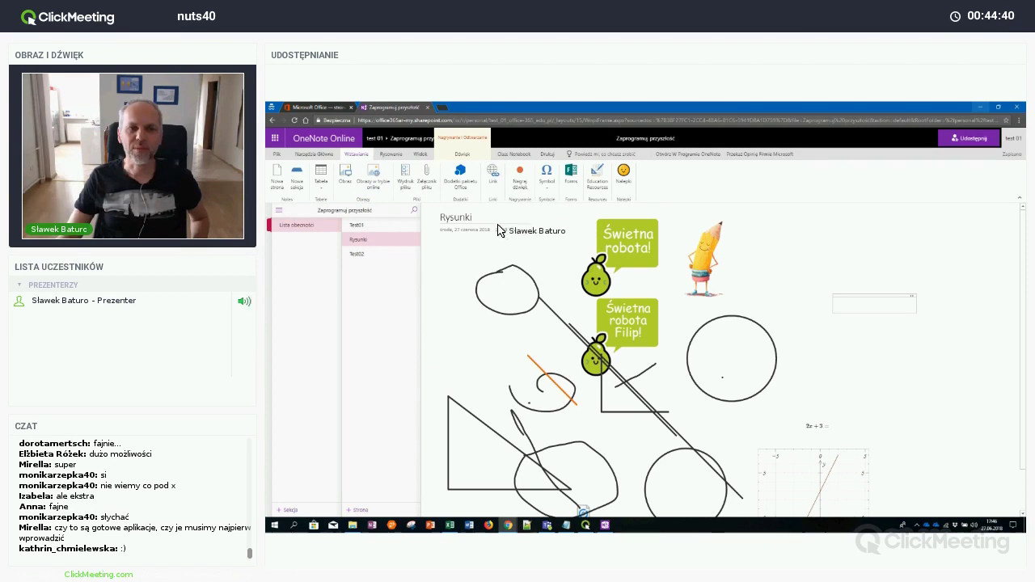
pyautogui.click(458, 174)
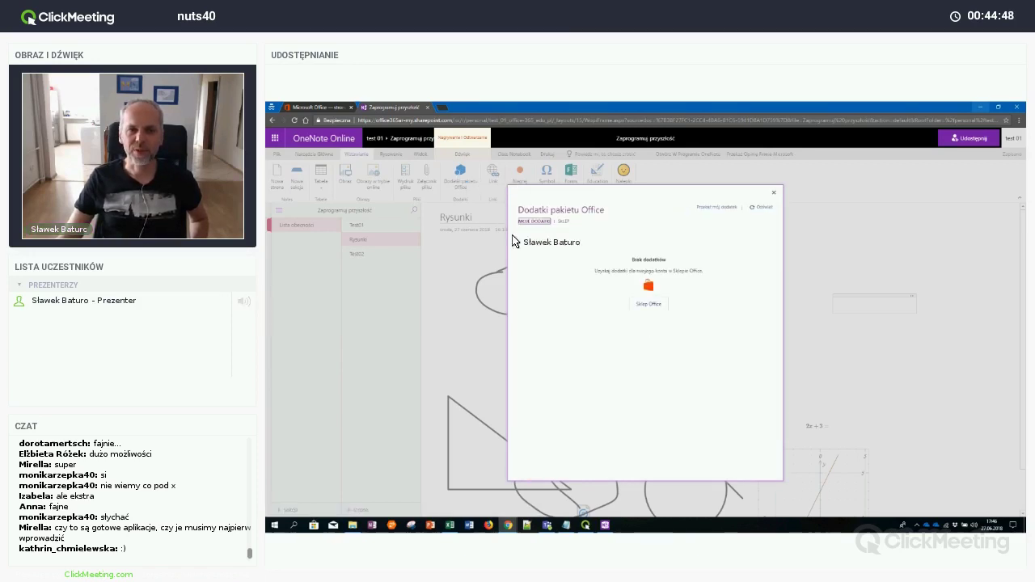
# Find Pickit Free Images in the Office store, add it, and launch the Pickit Images pane
pyautogui.click(647, 304)
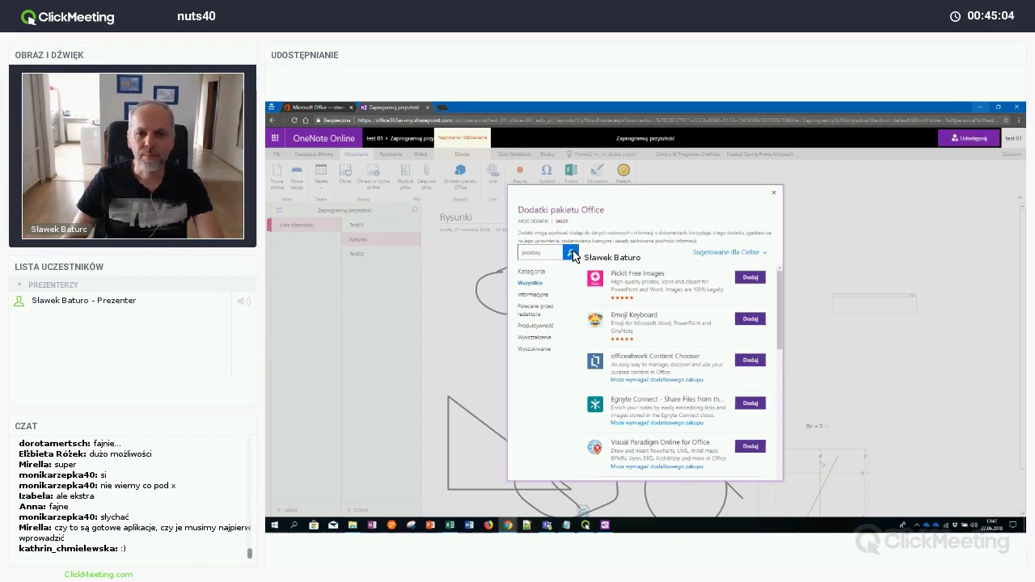
pyautogui.click(573, 254)
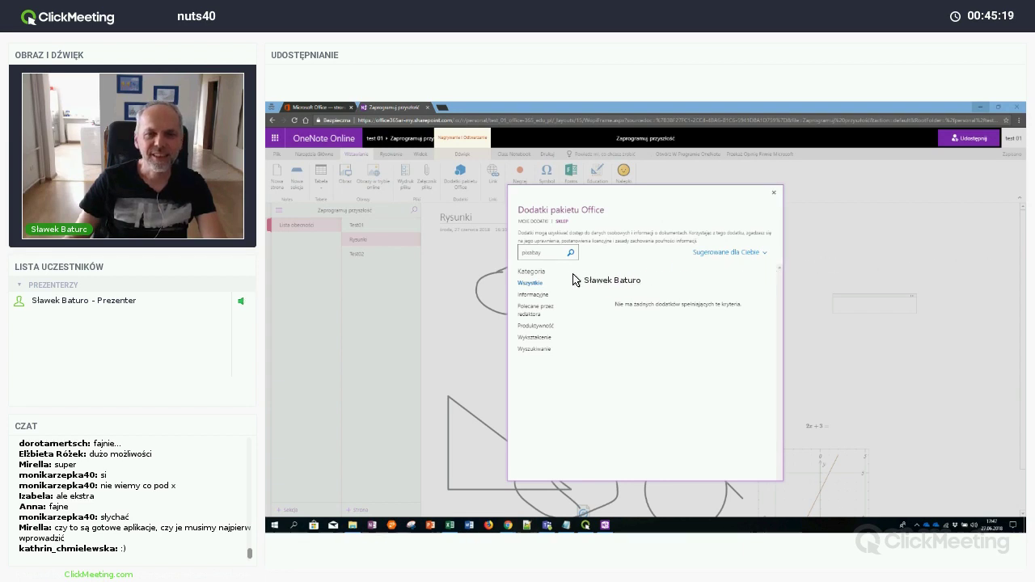
pyautogui.click(534, 283)
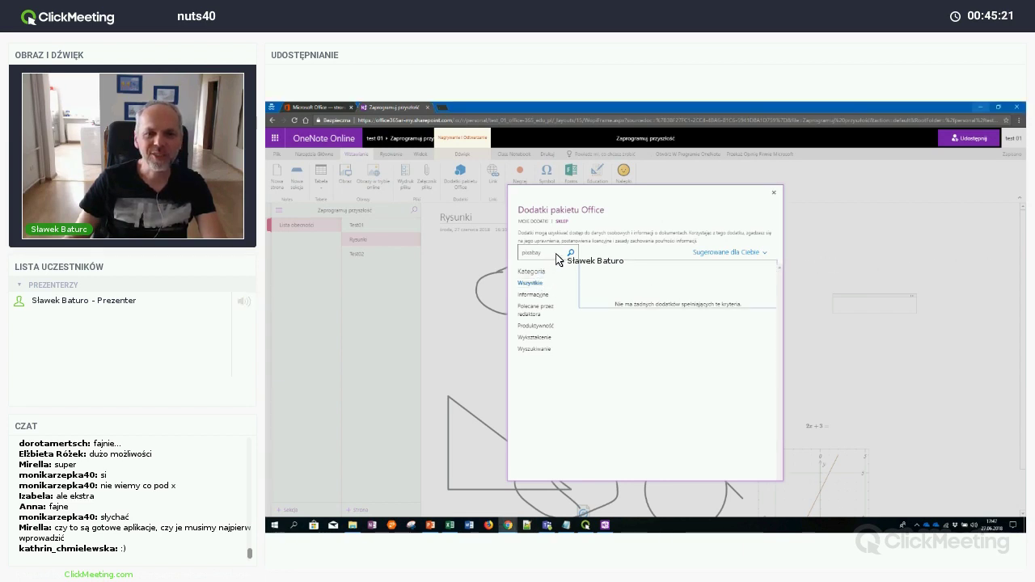
pyautogui.click(559, 258)
pyautogui.press('BackSpace')
pyautogui.press('BackSpace')
pyautogui.press('BackSpace')
pyautogui.press('BackSpace')
pyautogui.press('BackSpace')
pyautogui.press('BackSpace')
pyautogui.press('BackSpace')
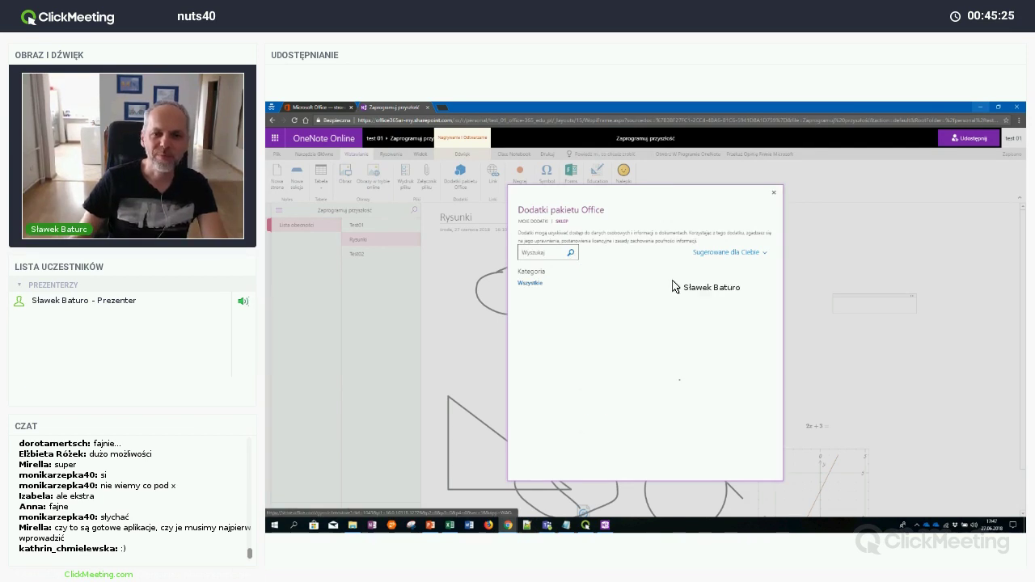
pyautogui.click(692, 288)
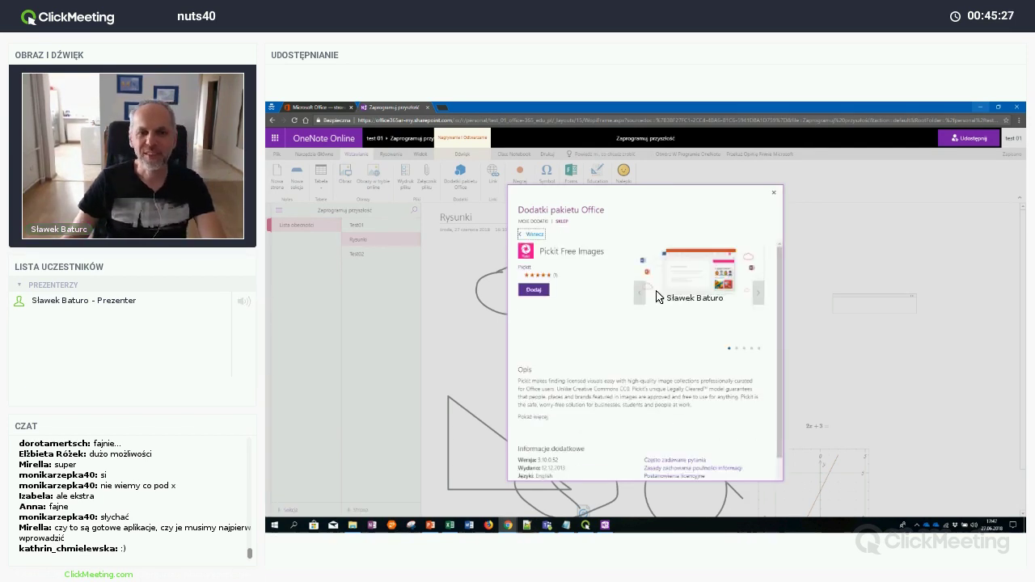
pyautogui.click(536, 291)
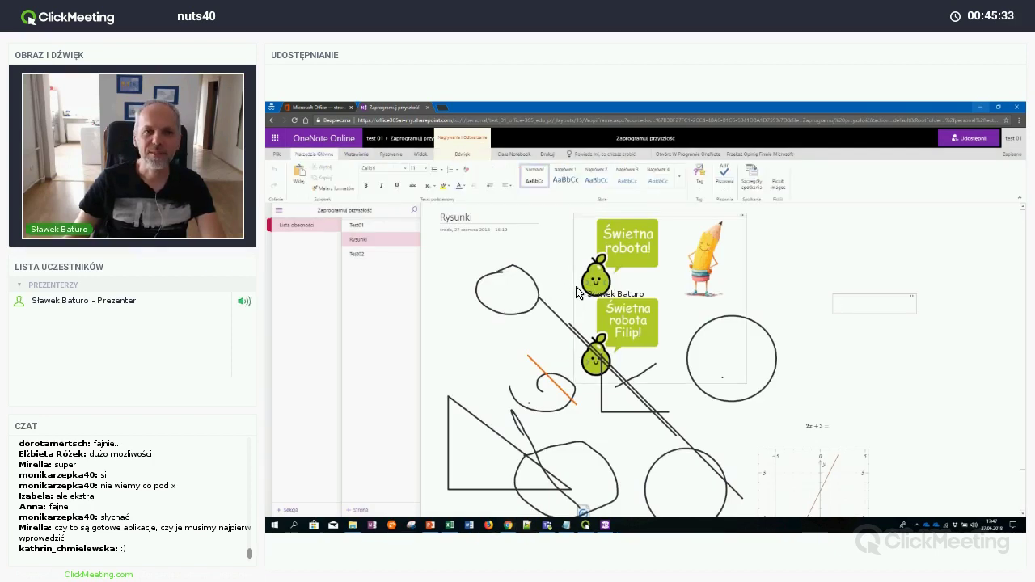
pyautogui.click(779, 183)
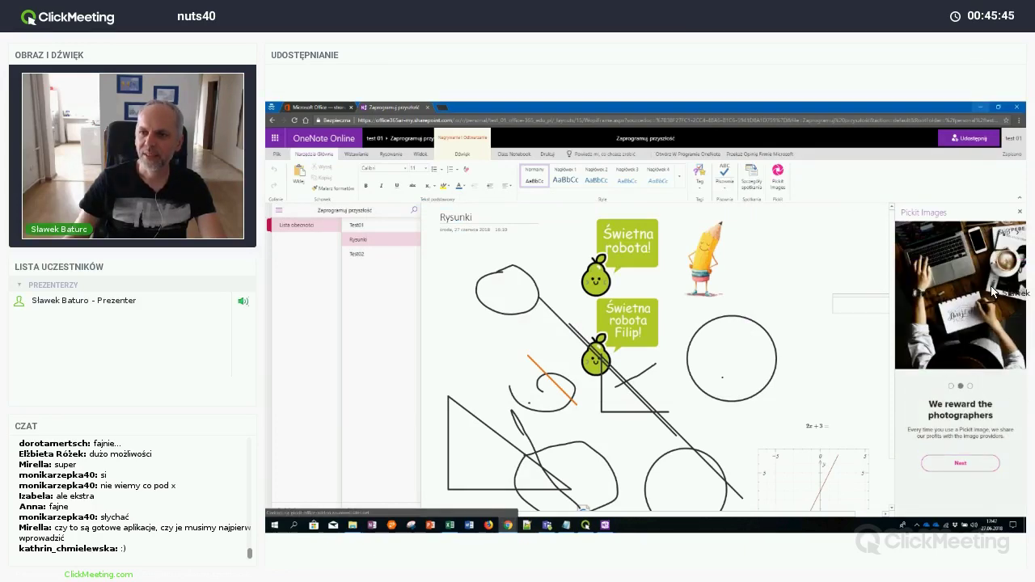
# Search Pickit images for 'school' and add a new page titled Przyroda
pyautogui.click(1006, 241)
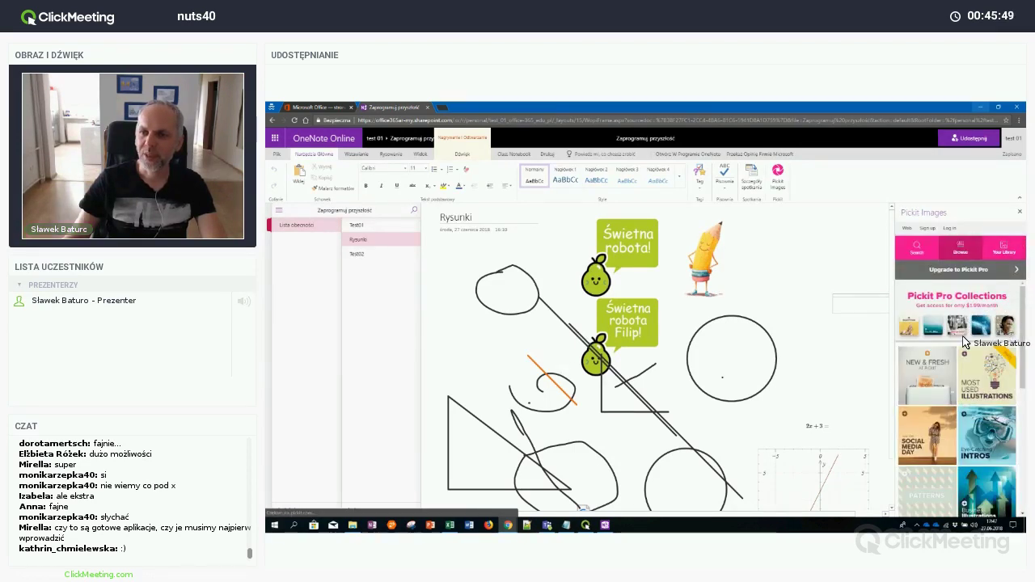
pyautogui.scroll(-5, 964, 343)
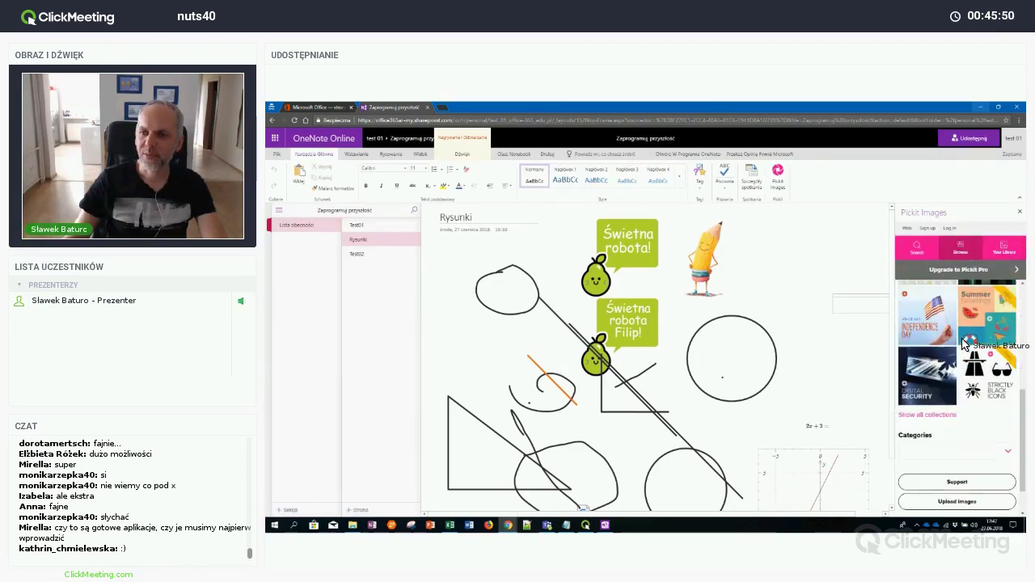
pyautogui.click(923, 258)
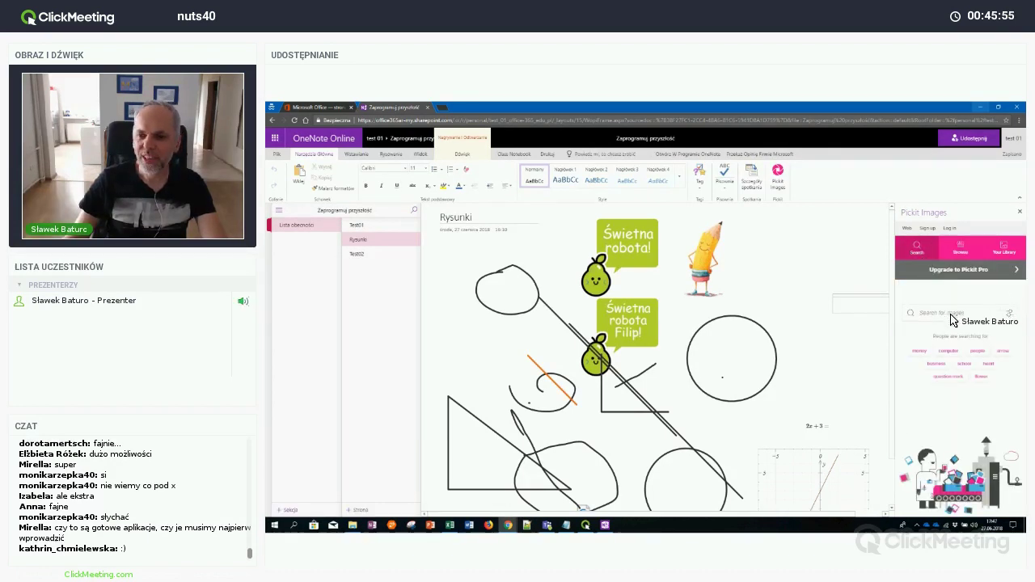
pyautogui.click(963, 364)
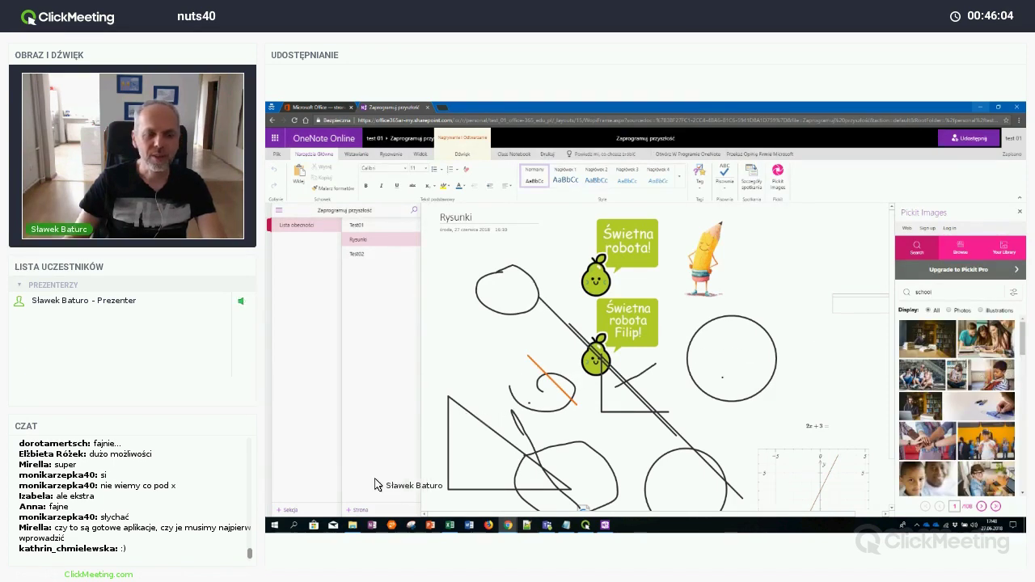
pyautogui.click(361, 512)
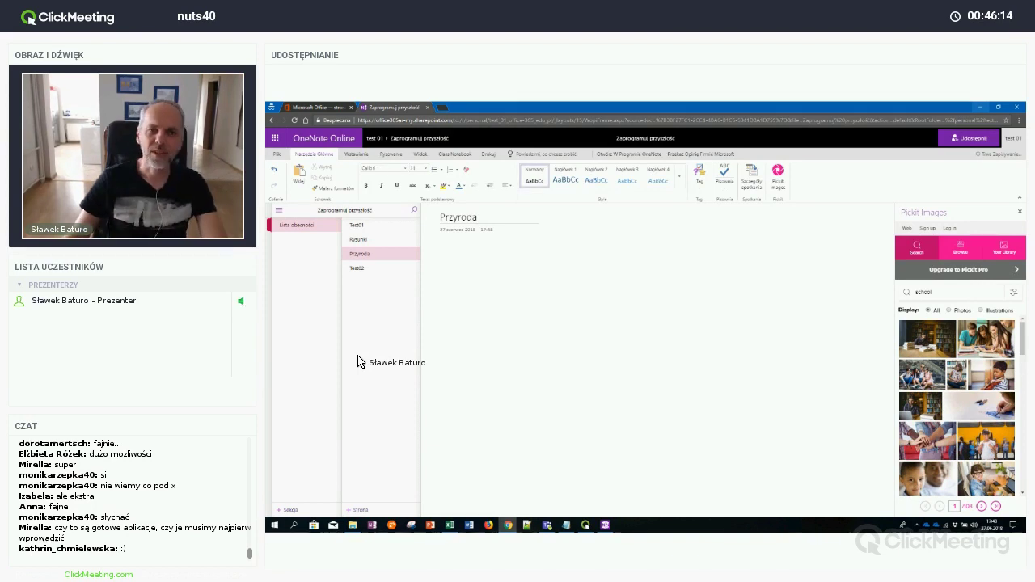
# Replace the Pickit search term with 'frog' and run the search
pyautogui.click(908, 293)
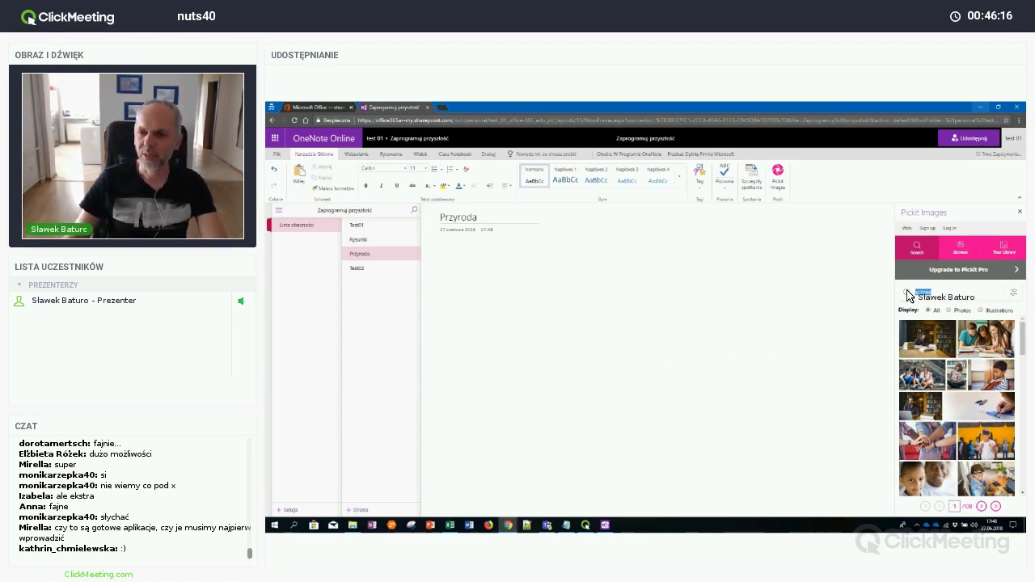
pyautogui.write('fruit')
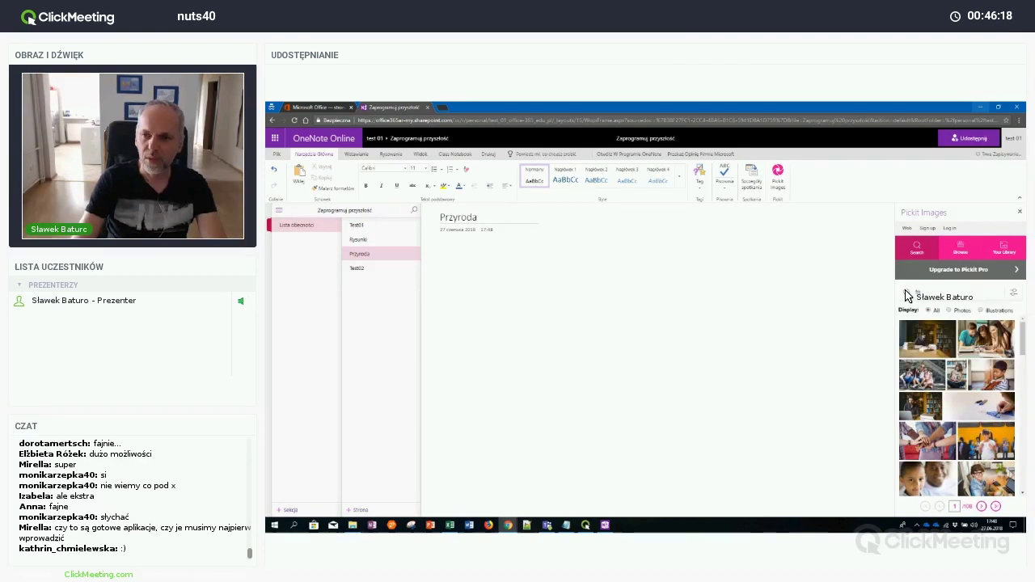
pyautogui.press('BackSpace')
pyautogui.press('BackSpace')
pyautogui.press('BackSpace')
pyautogui.write('ont')
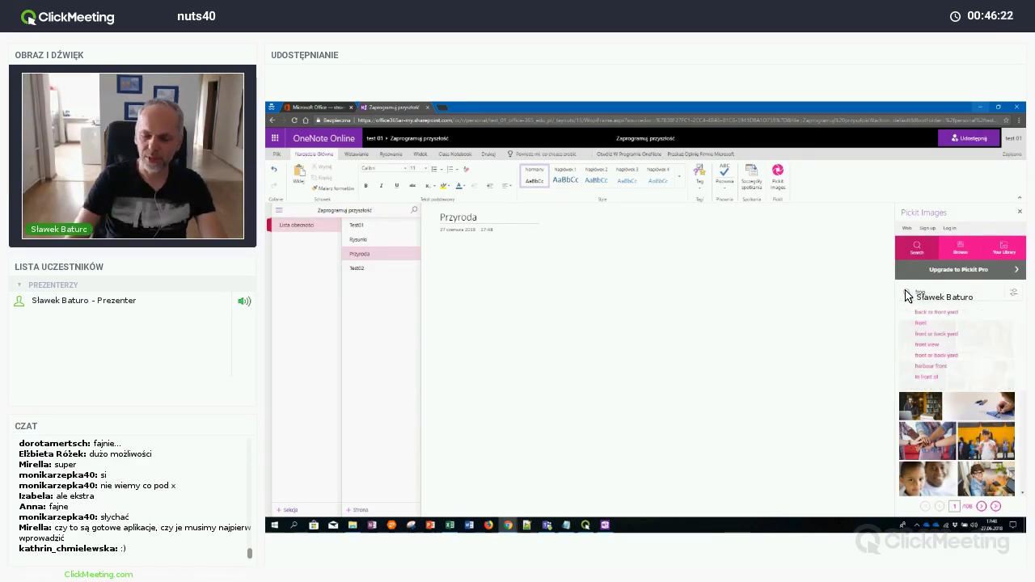
pyautogui.press('Return')
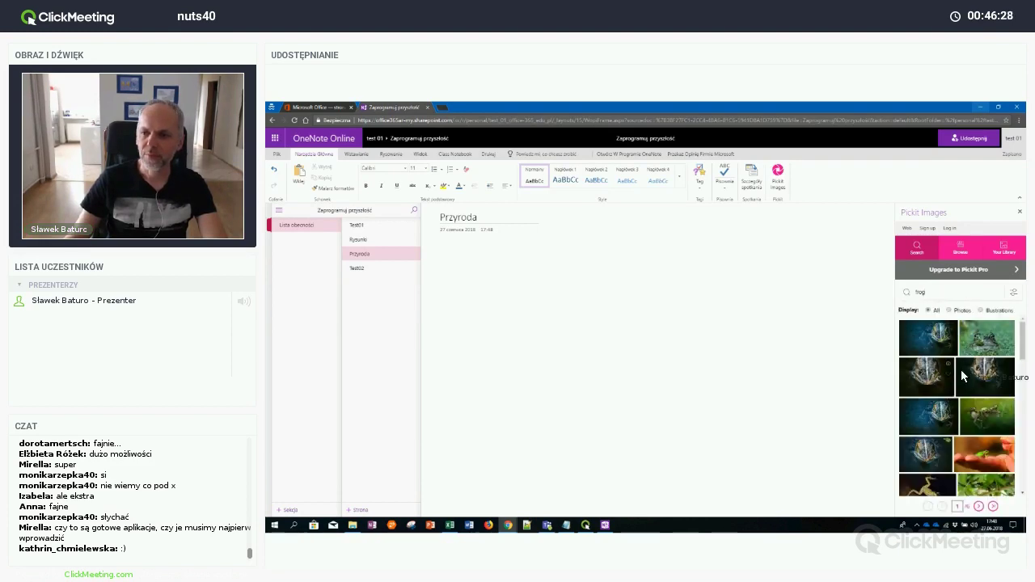
# Insert a green frog photo from the results onto the Przyroda page
pyautogui.scroll(-3, 969, 374)
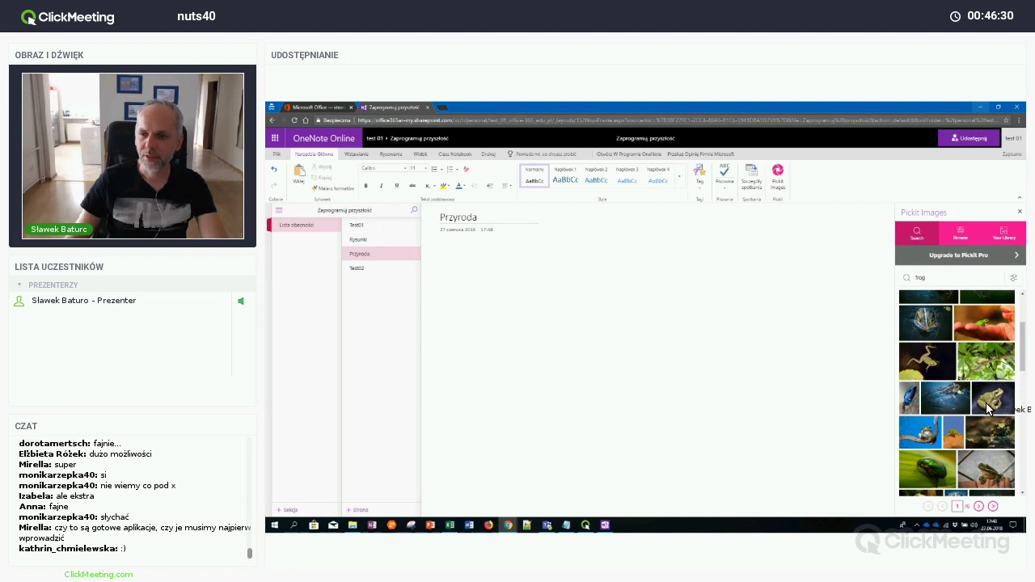
pyautogui.click(991, 406)
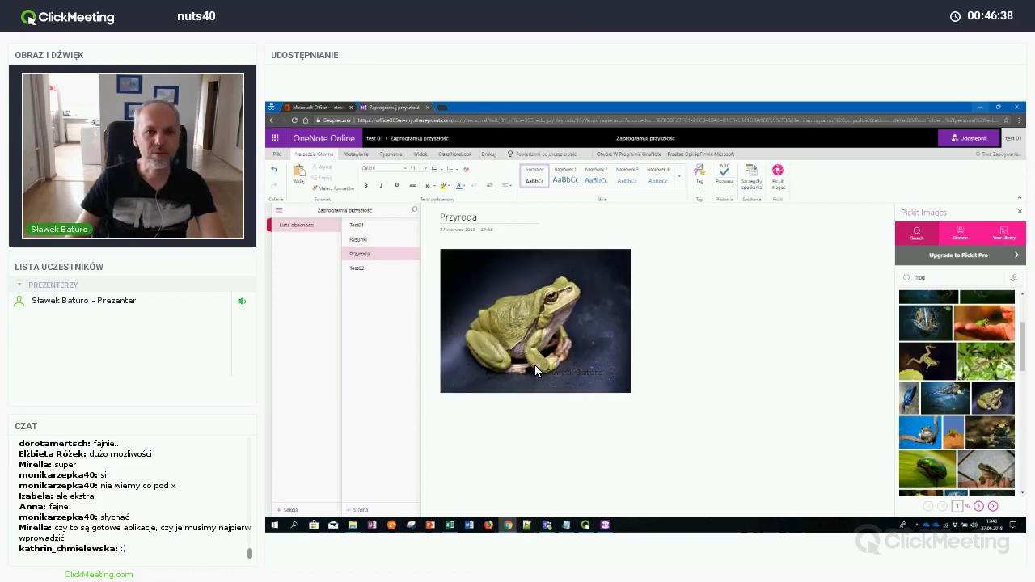
pyautogui.click(581, 322)
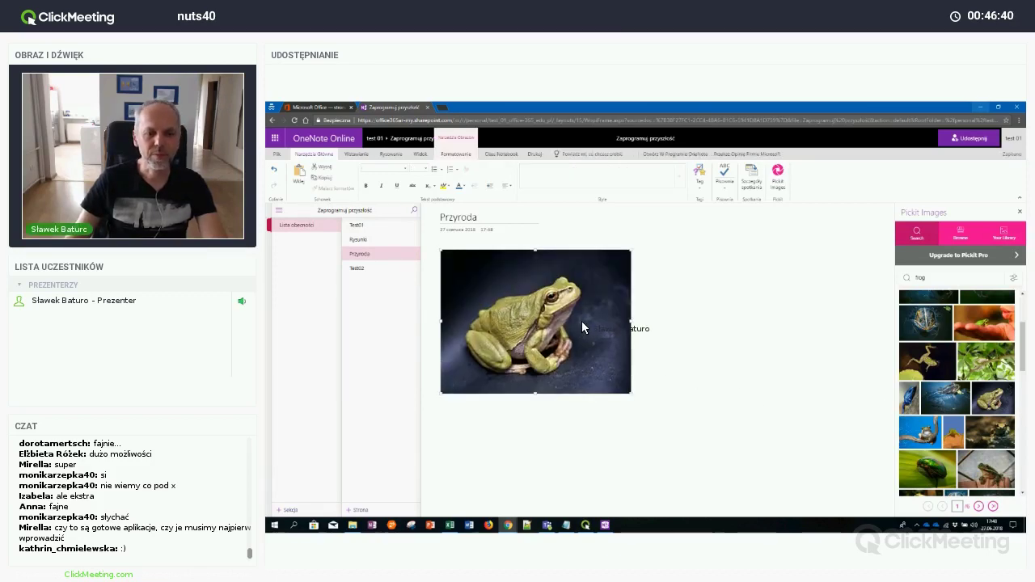
pyautogui.hotkey('alt', 'space')
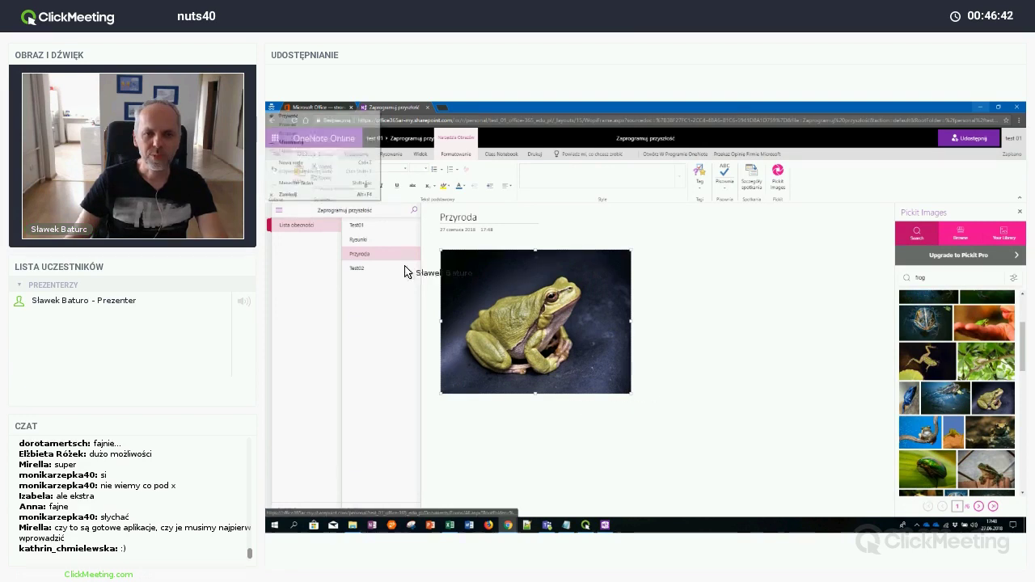
# Embed the moor frog YouTube video beside the photo and pause its playback
pyautogui.press('Escape')
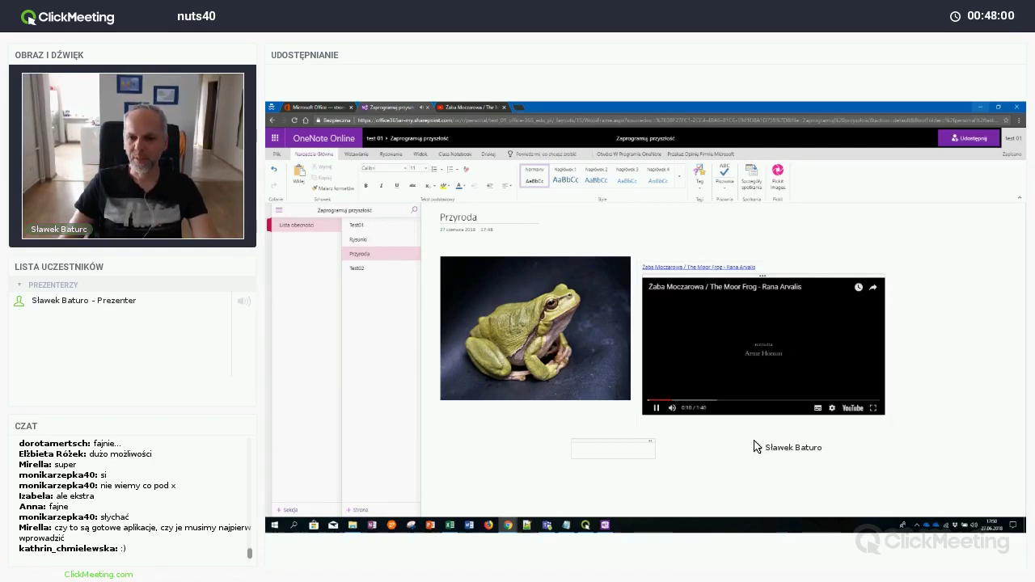
pyautogui.click(656, 408)
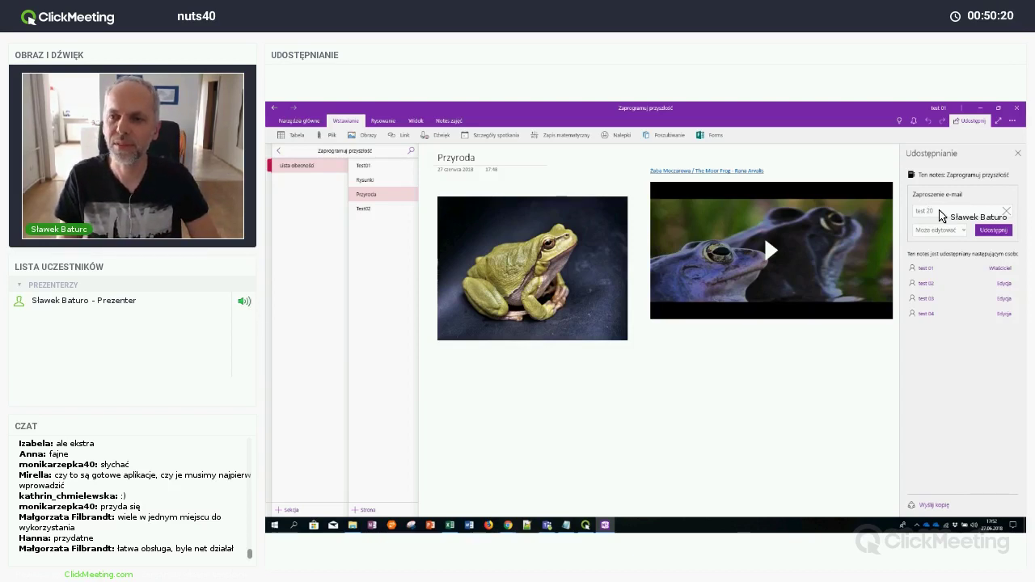
# Close the Udostępnianie sharing pane and the OneNote notebook window
pyautogui.press('Escape')
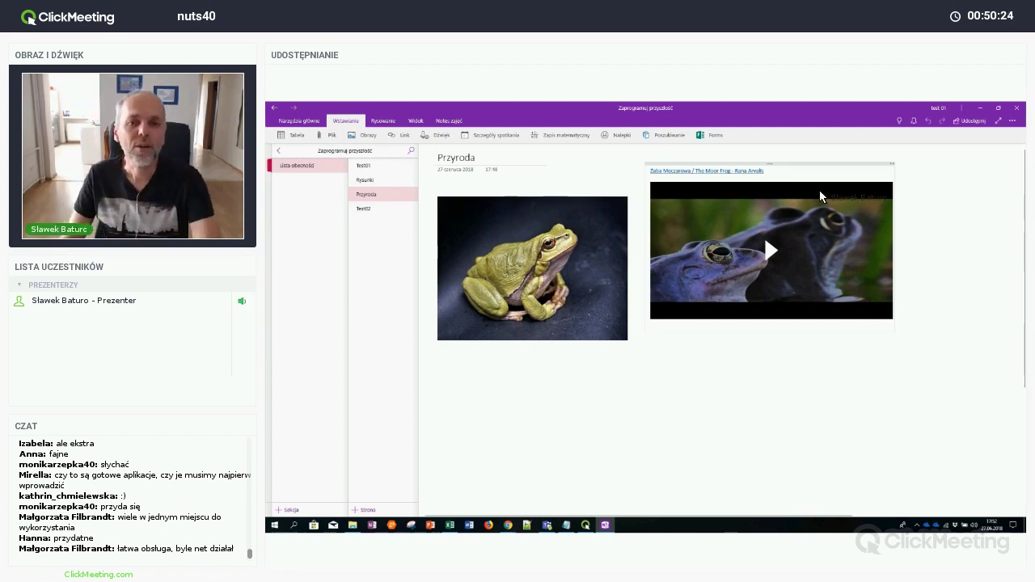
pyautogui.click(1018, 113)
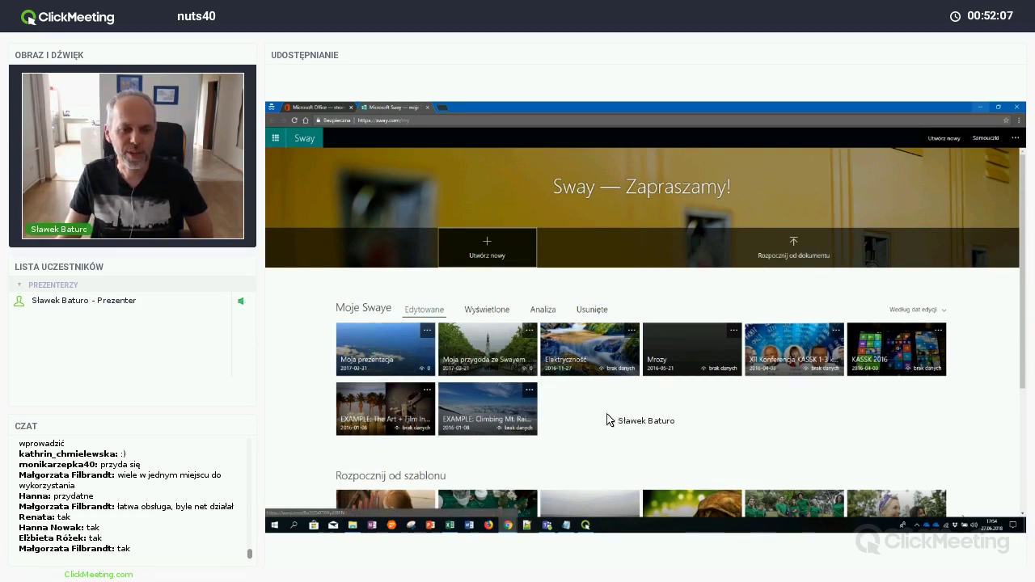
# Browse Moje Swaye and the template gallery, then preview the Portfolio template
pyautogui.scroll(-3, 620, 420)
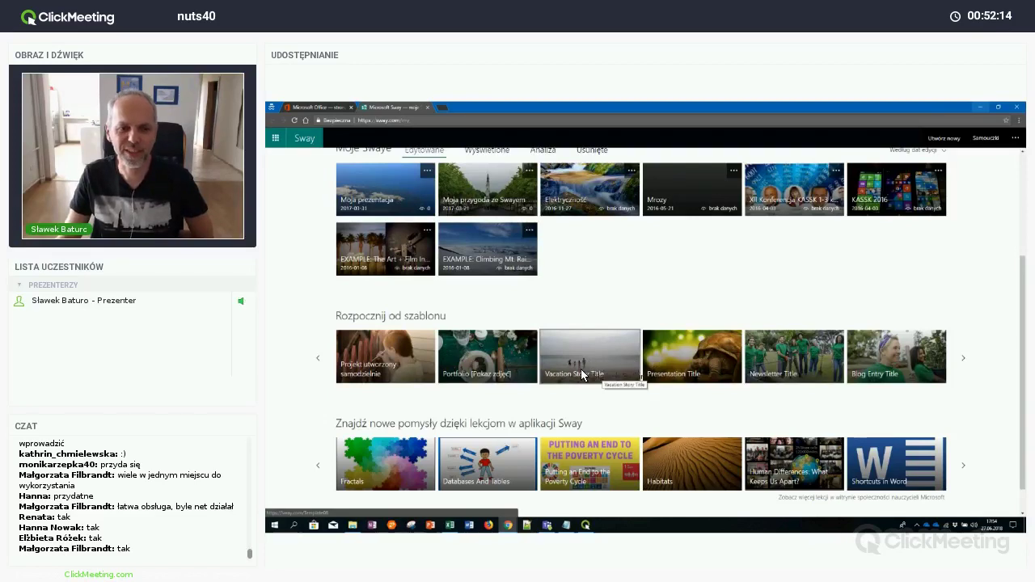
pyautogui.scroll(-1, 588, 363)
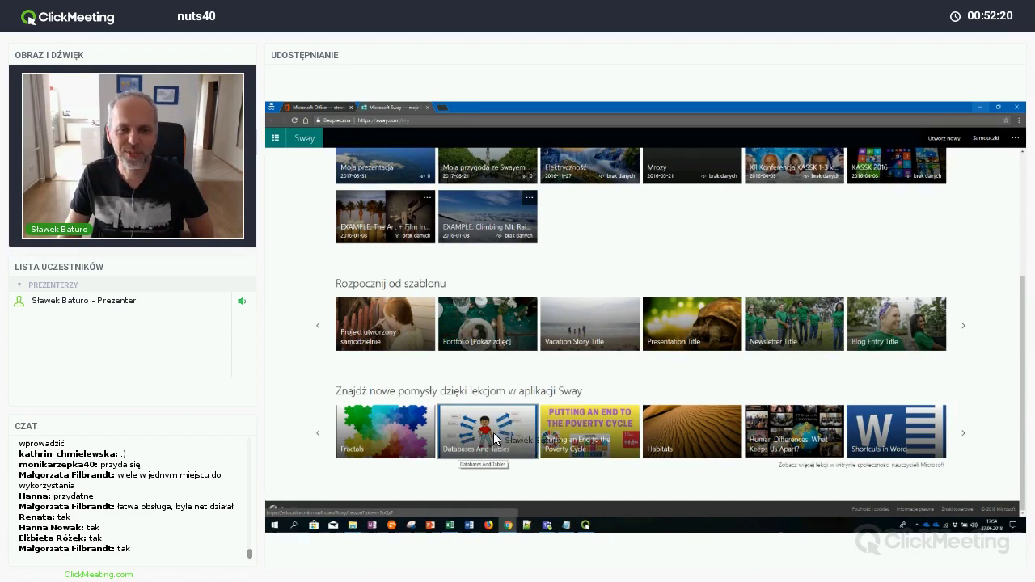
pyautogui.scroll(1, 510, 423)
pyautogui.scroll(2, 509, 422)
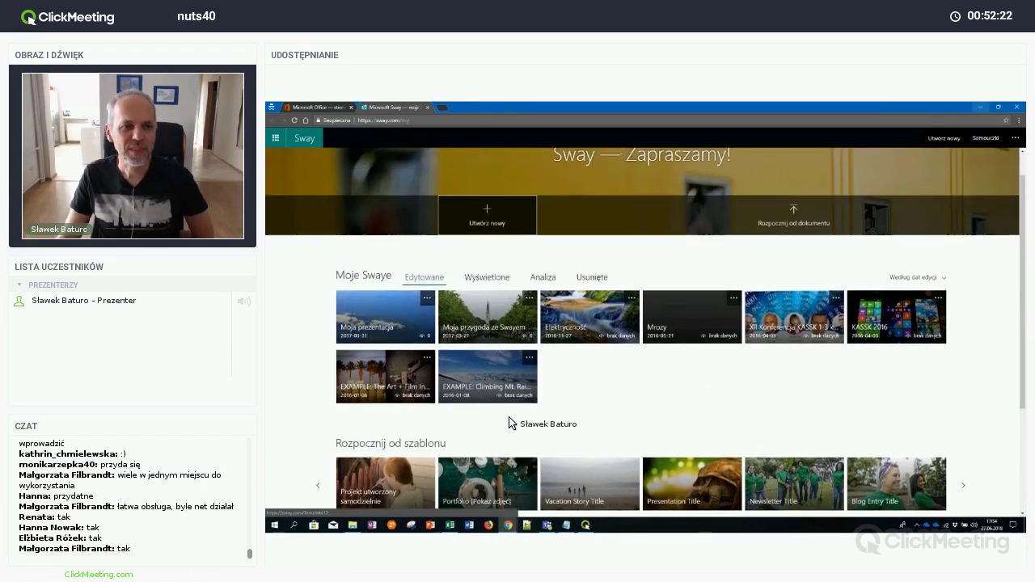
pyautogui.scroll(-1, 510, 423)
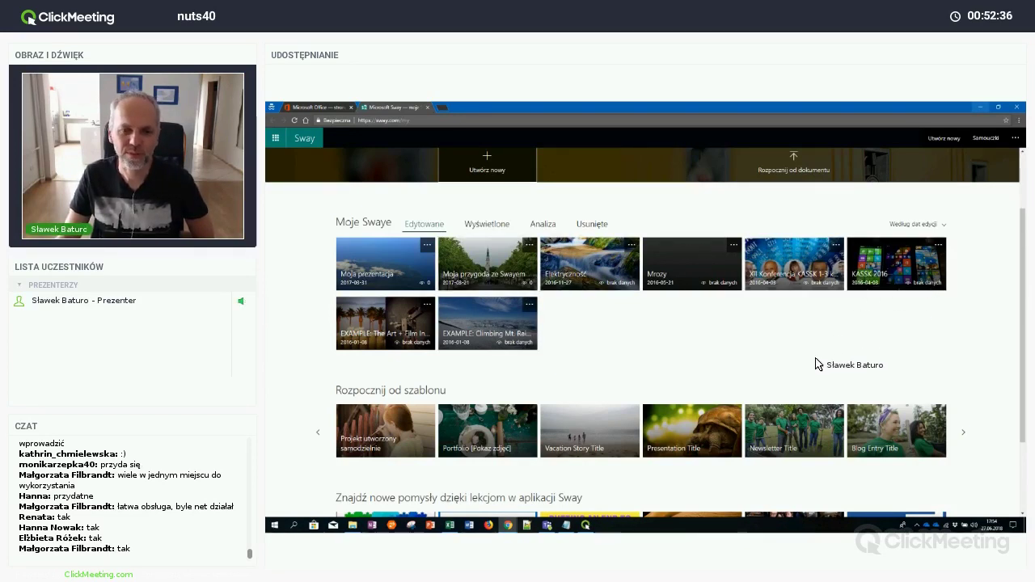
pyautogui.scroll(-1, 639, 353)
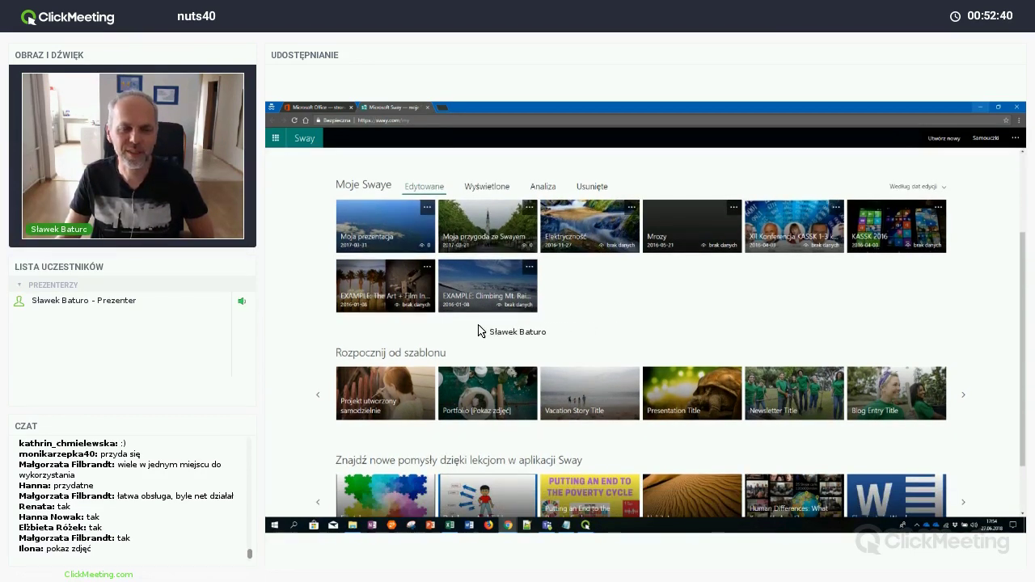
pyautogui.scroll(-1, 478, 331)
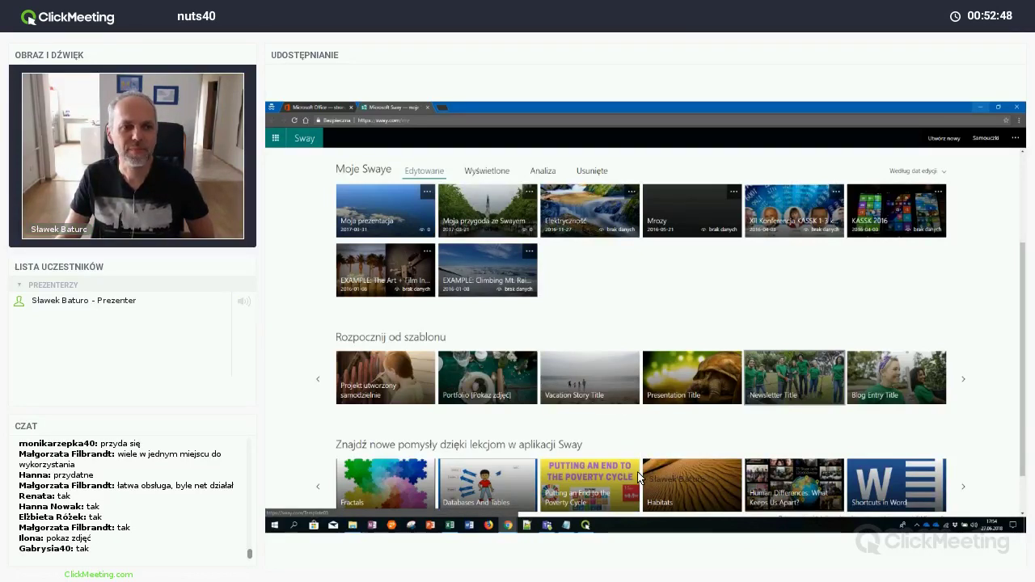
pyautogui.scroll(-1, 640, 461)
pyautogui.click(488, 323)
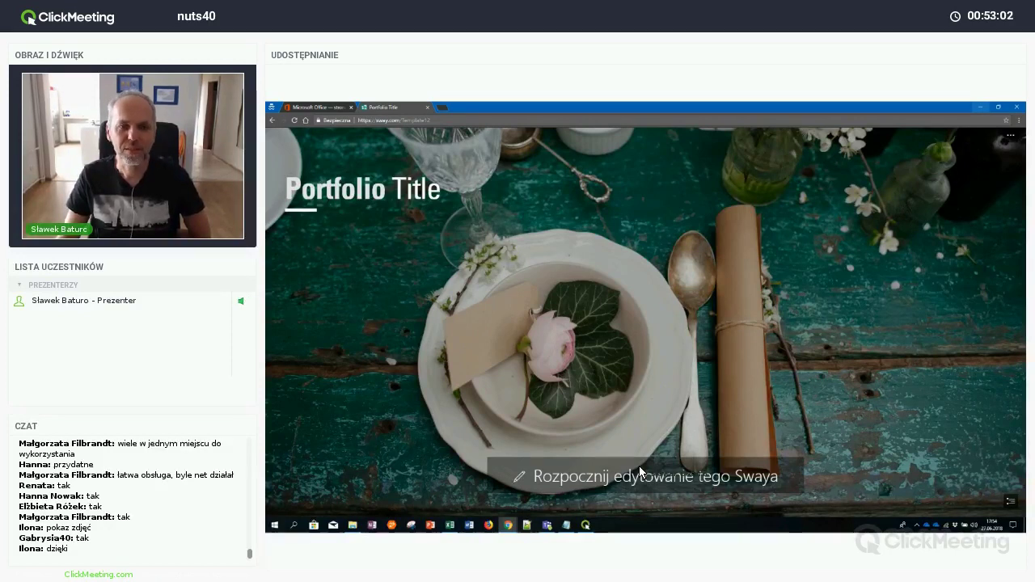
# Start editing a copy of the Portfolio template and dismiss the 'Zmień wygląd' tip
pyautogui.click(640, 466)
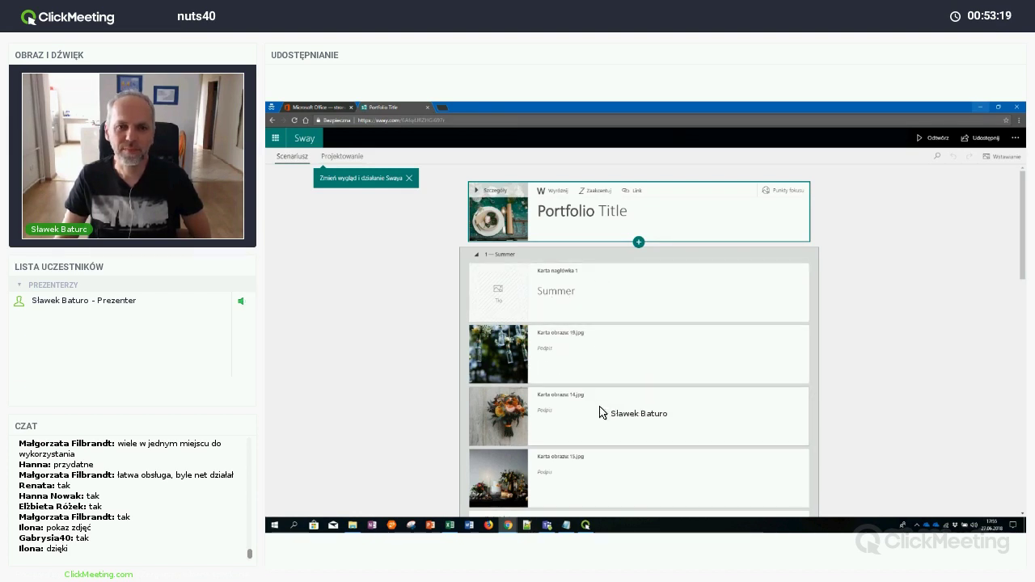
pyautogui.scroll(-5, 600, 410)
pyautogui.scroll(-3, 599, 410)
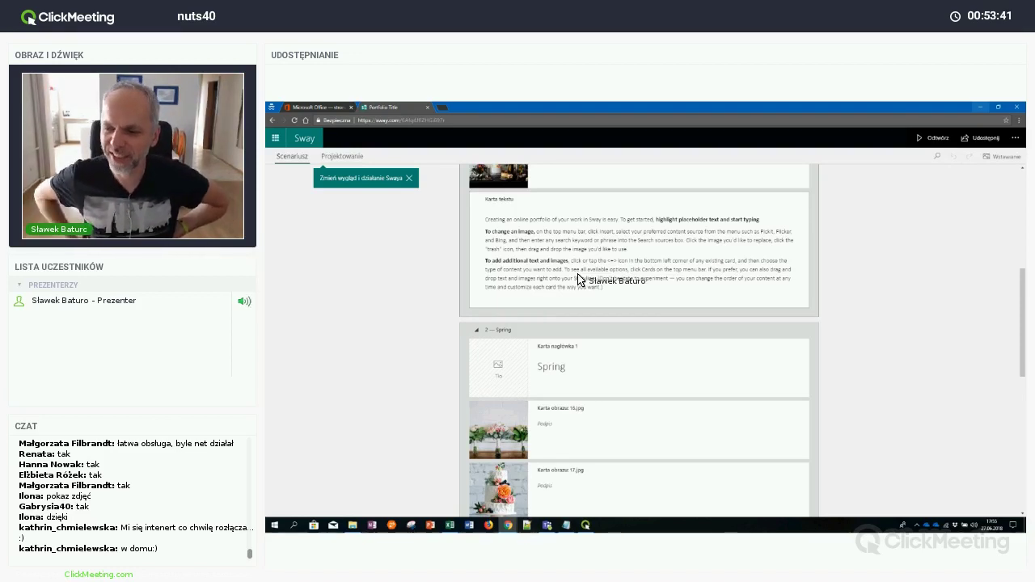
pyautogui.click(410, 179)
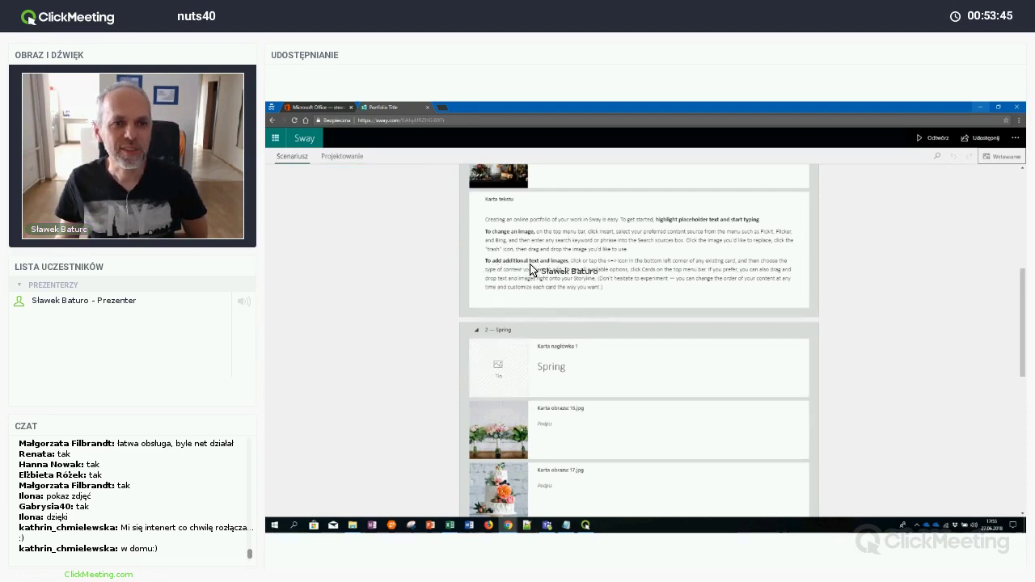
# Replace 'Portfolio Title' with the title 'Pozdrowienia z wakacji'
pyautogui.scroll(5, 531, 267)
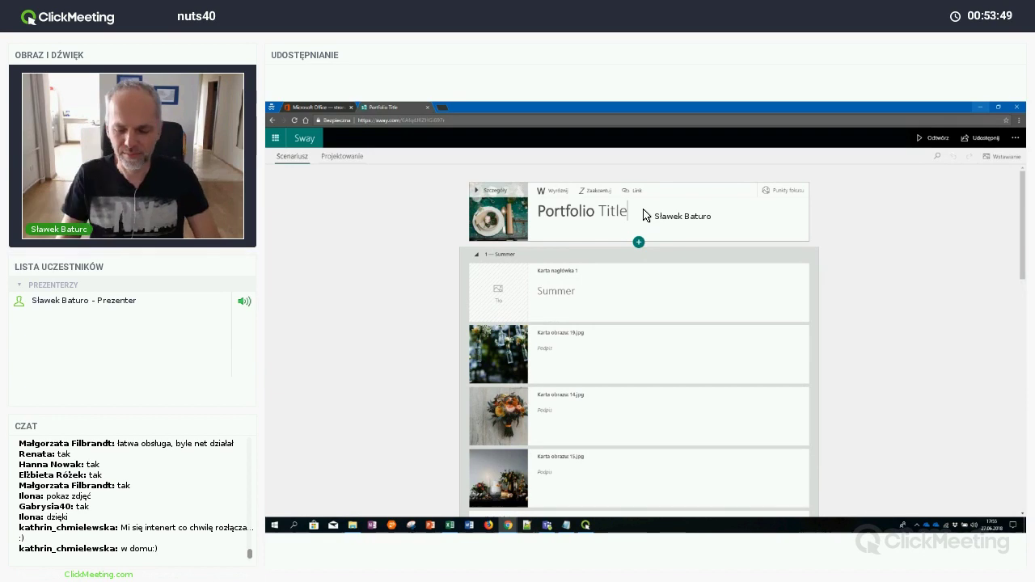
pyautogui.press('BackSpace')
pyautogui.press('BackSpace')
pyautogui.press('BackSpace')
pyautogui.press('BackSpace')
pyautogui.press('BackSpace')
pyautogui.press('BackSpace')
pyautogui.press('BackSpace')
pyautogui.press('BackSpace')
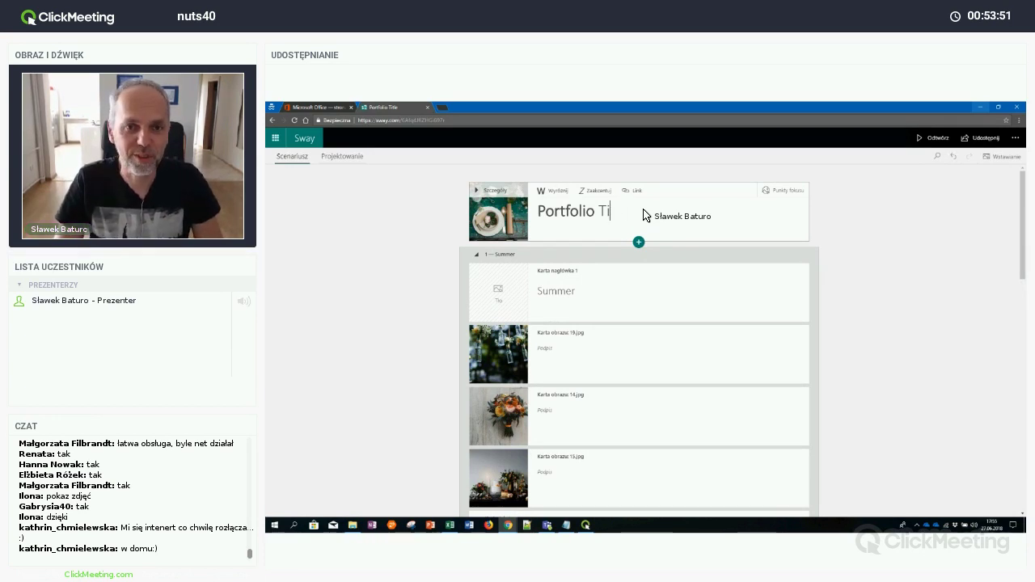
pyautogui.press('BackSpace')
pyautogui.press('BackSpace')
pyautogui.press('BackSpace')
pyautogui.press('BackSpace')
pyautogui.press('BackSpace')
pyautogui.press('BackSpace')
pyautogui.press('BackSpace')
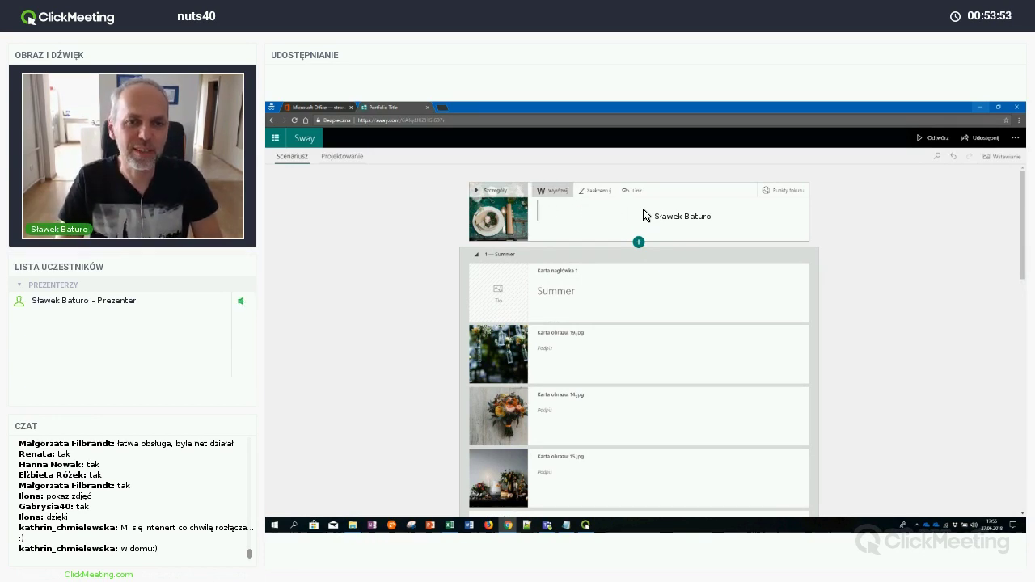
pyautogui.write('Pozdrowi')
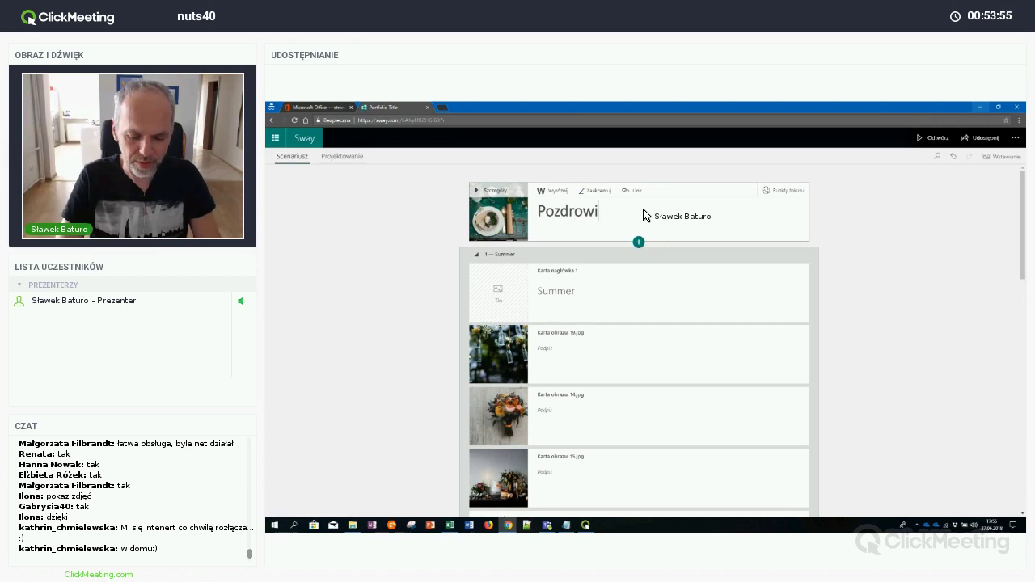
pyautogui.write('enia z wakacji')
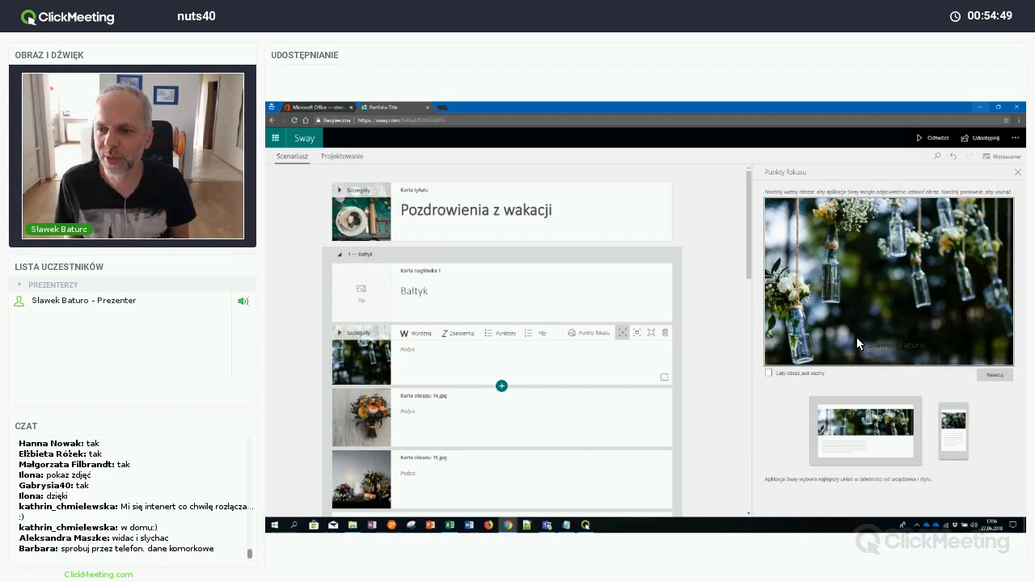
# Set the hanging-bottles photo's focus point on the left bottles and close the focus-point settings
pyautogui.click(834, 279)
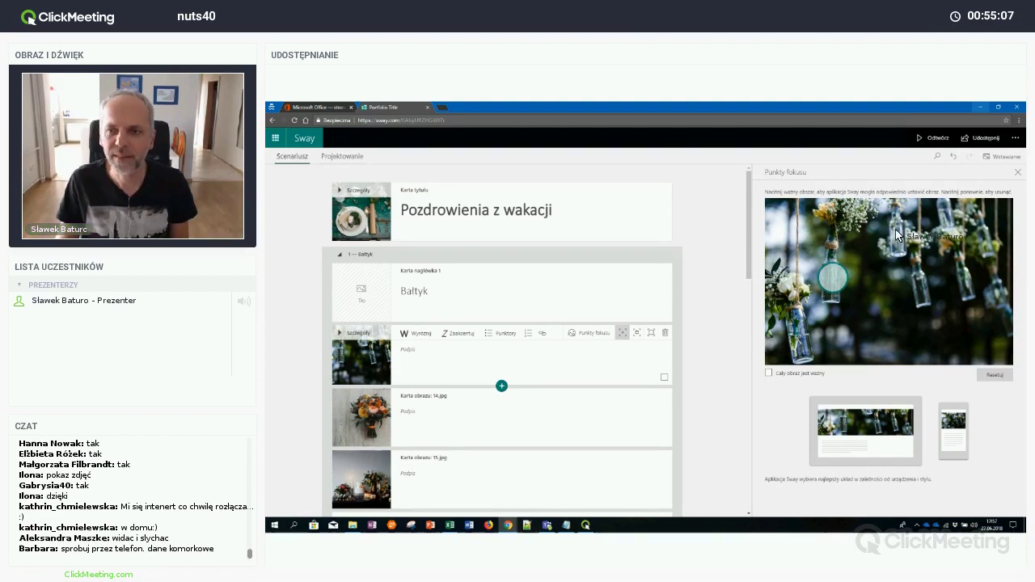
pyautogui.click(934, 139)
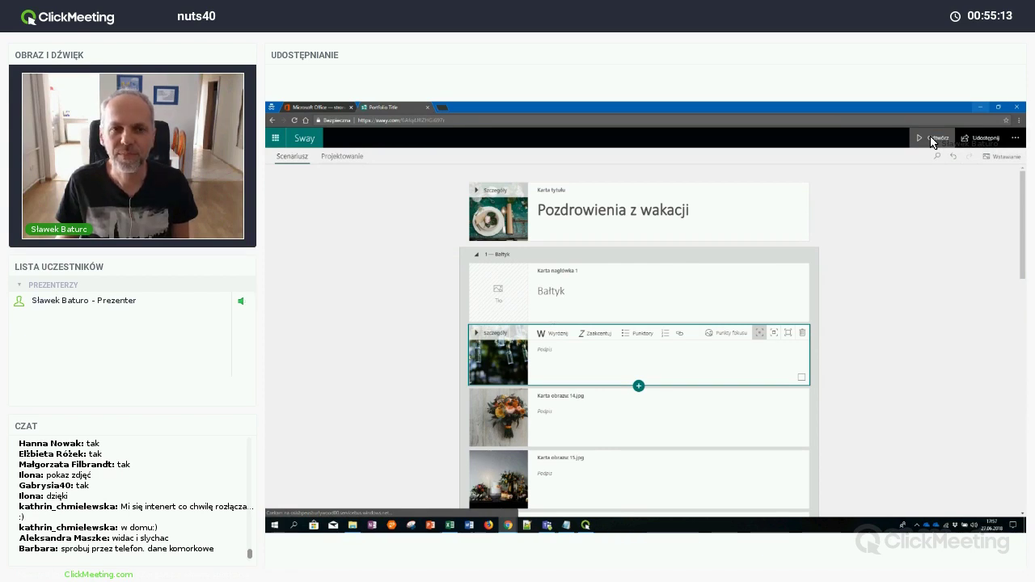
# Play the 'Pozdrowienia z wakacji' Sway as a presentation and scroll through its slides
pyautogui.click(935, 140)
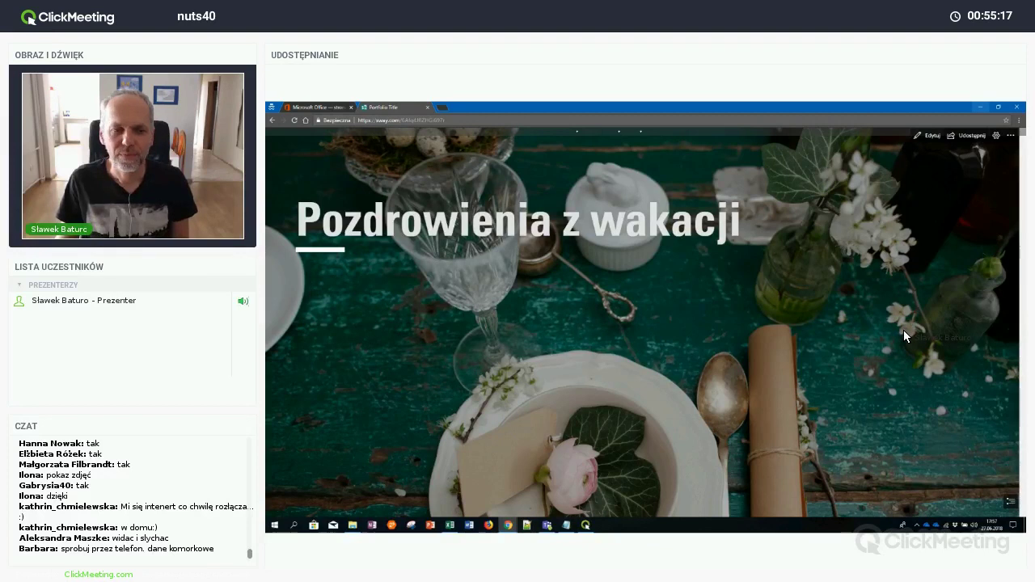
pyautogui.scroll(-5, 905, 332)
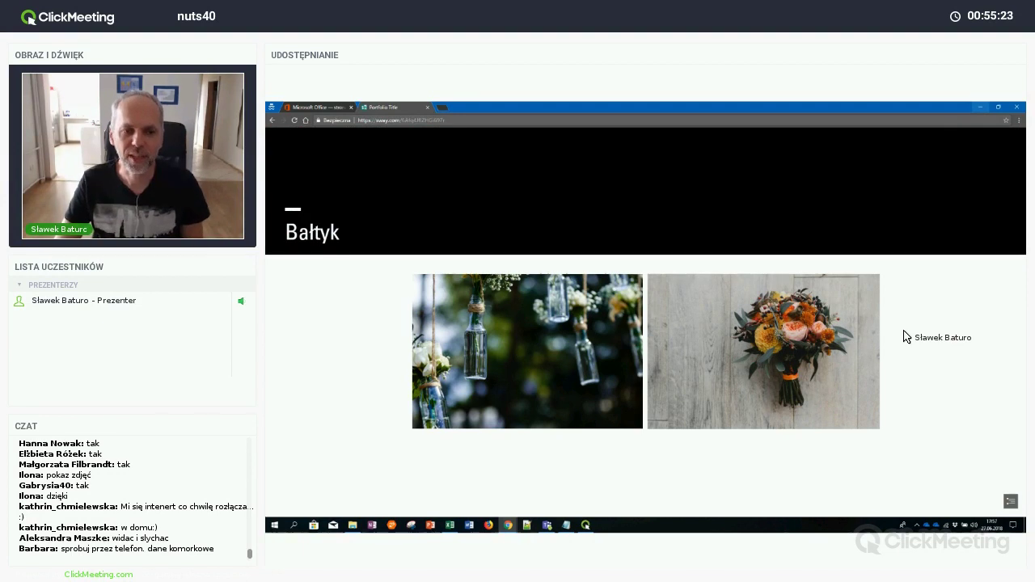
pyautogui.scroll(-5, 904, 338)
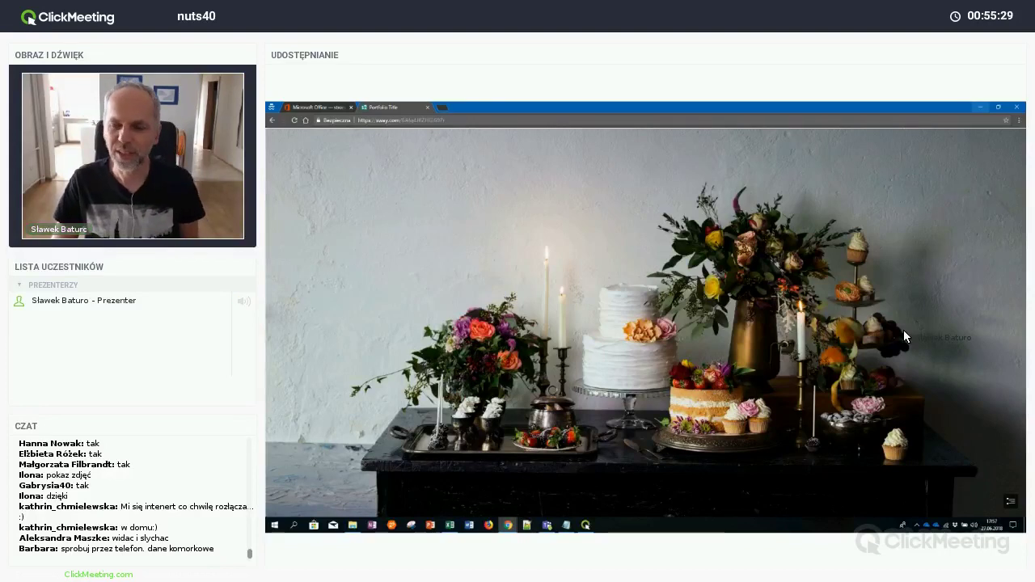
pyautogui.scroll(-2, 905, 337)
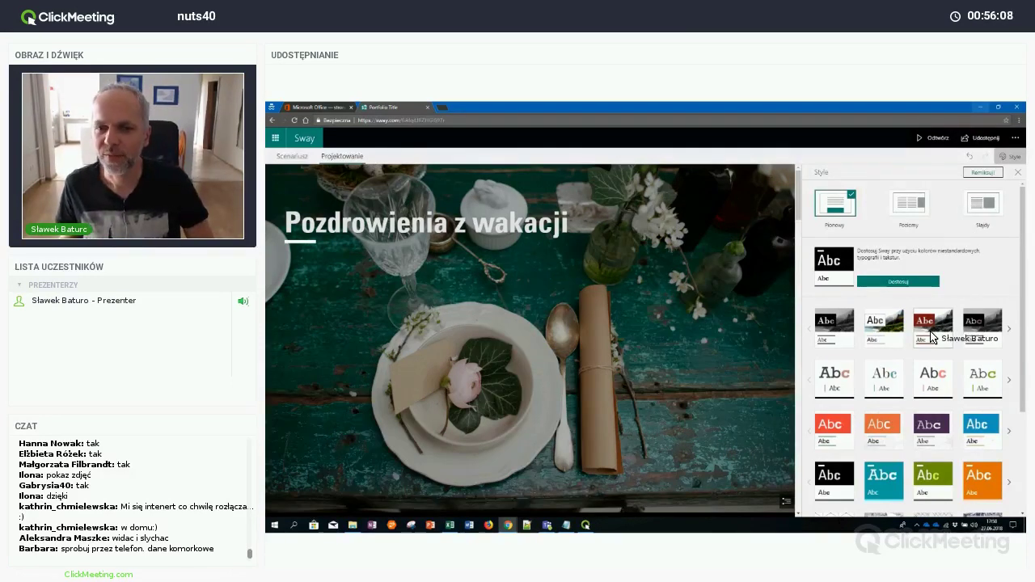
# Try the dark red black-and-white style, then apply the pastel pink cupcake-pattern style
pyautogui.click(932, 336)
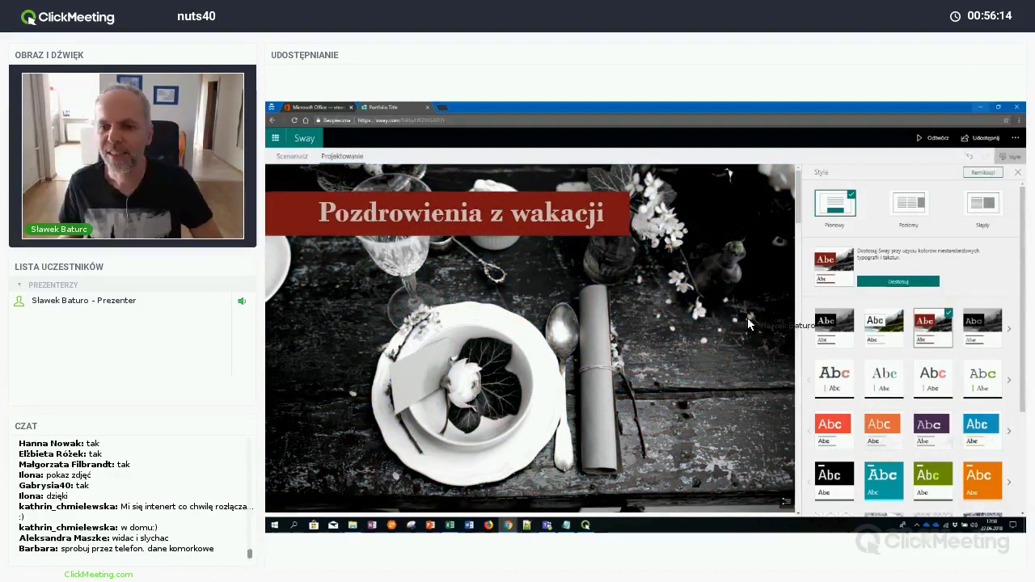
pyautogui.scroll(-2, 762, 321)
pyautogui.scroll(-5, 763, 323)
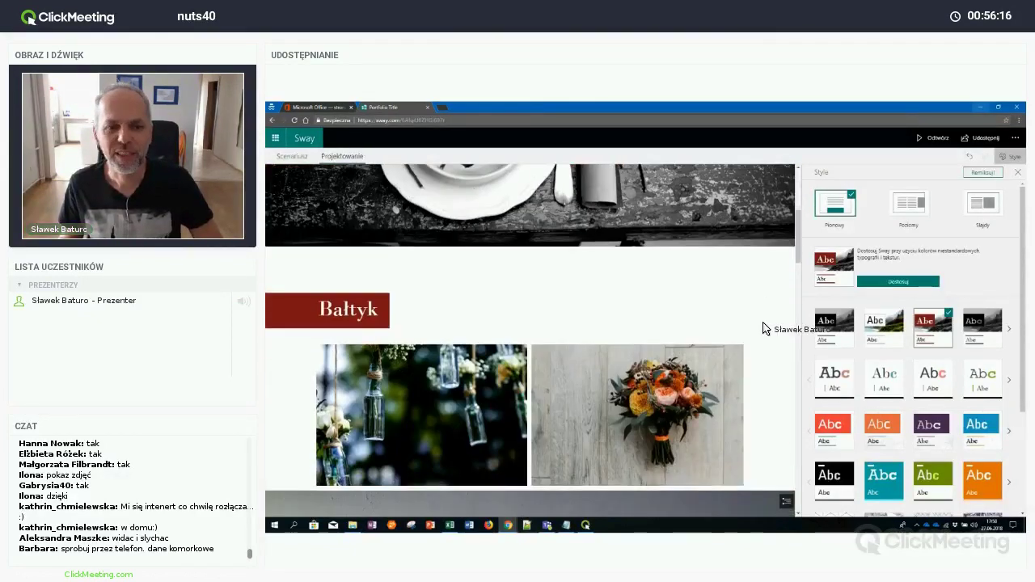
pyautogui.scroll(-5, 763, 326)
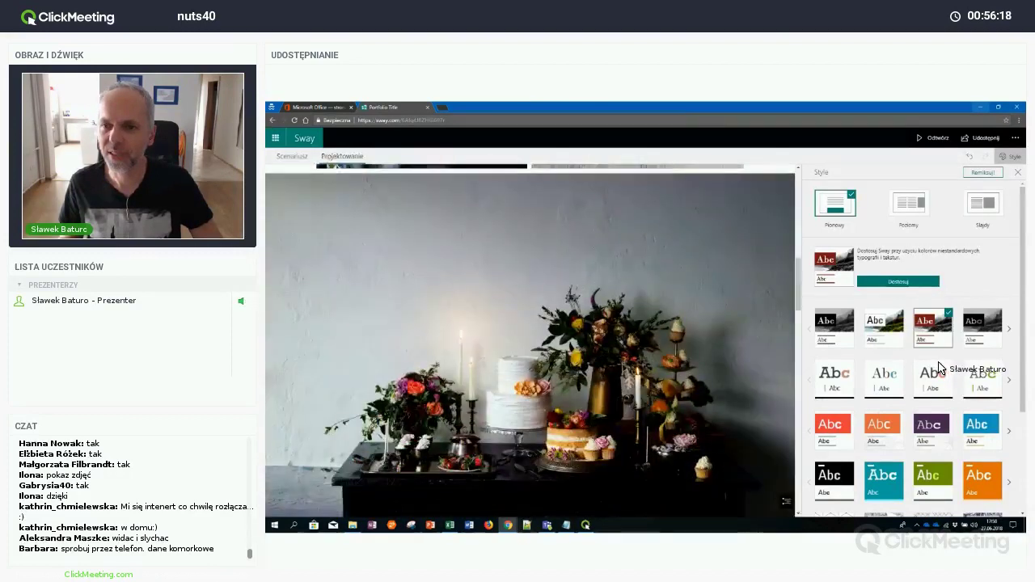
pyautogui.scroll(-3, 938, 370)
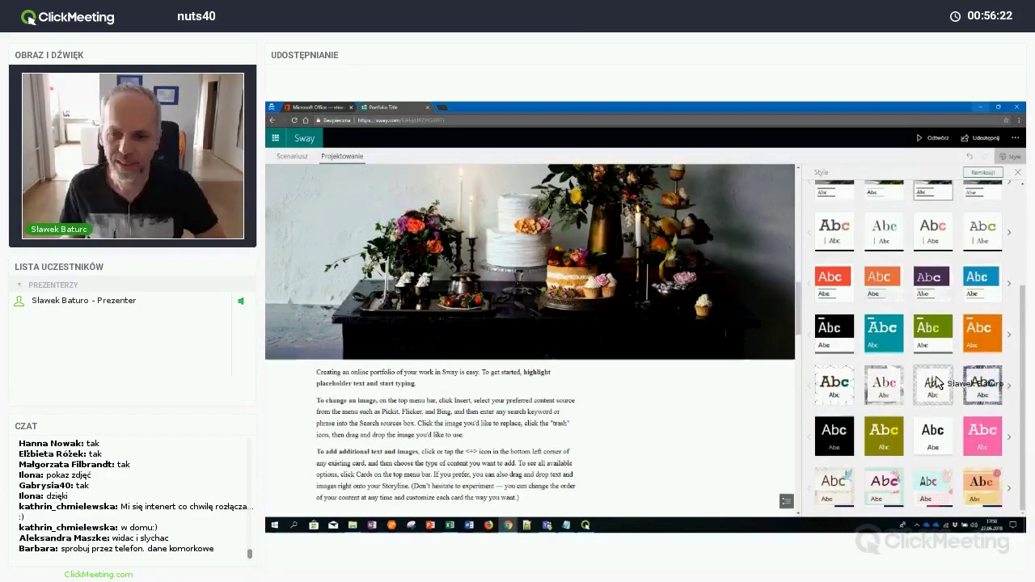
pyautogui.click(935, 490)
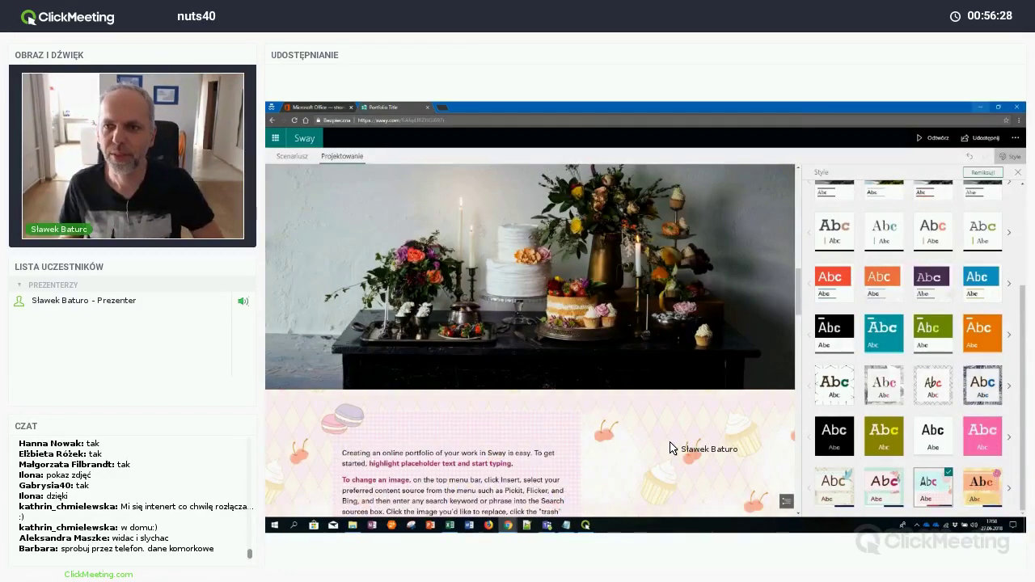
pyautogui.click(925, 139)
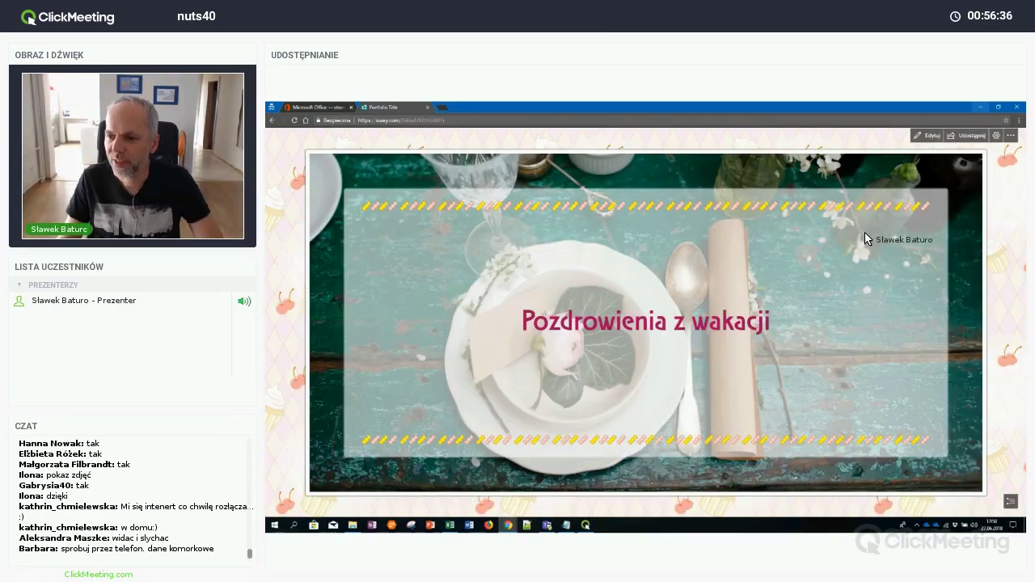
pyautogui.scroll(-3, 864, 238)
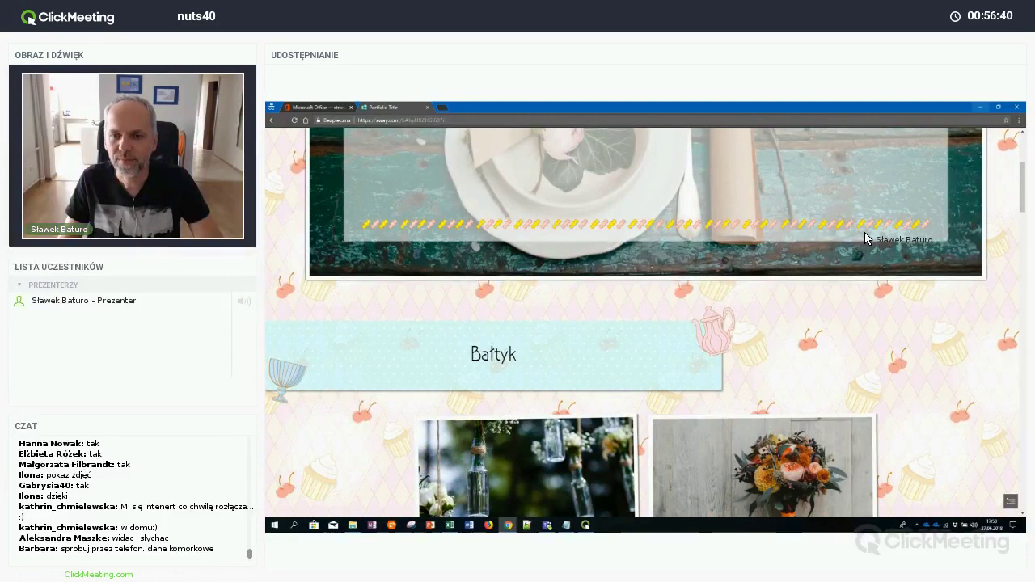
pyautogui.scroll(-4, 865, 232)
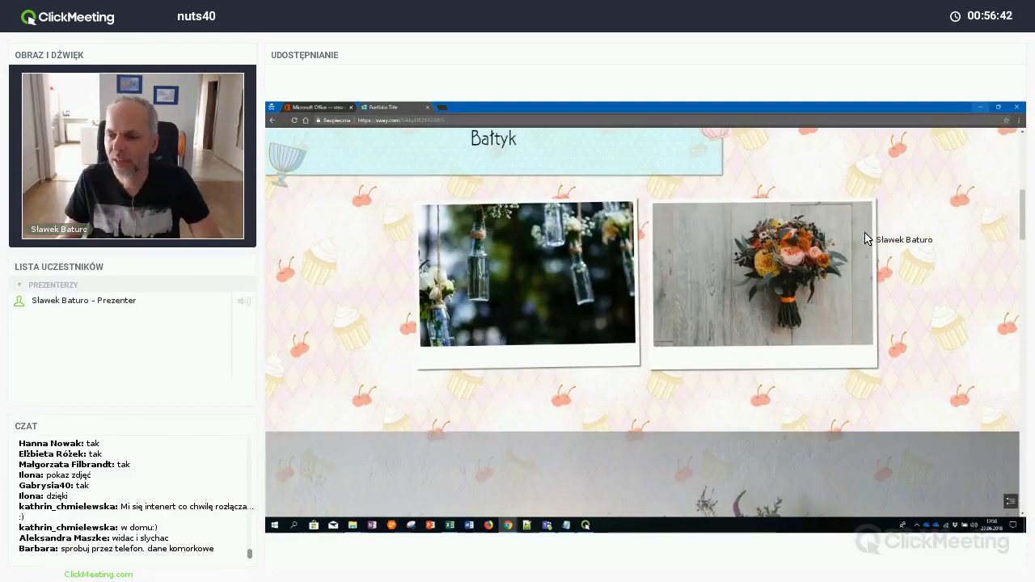
pyautogui.scroll(-3, 865, 233)
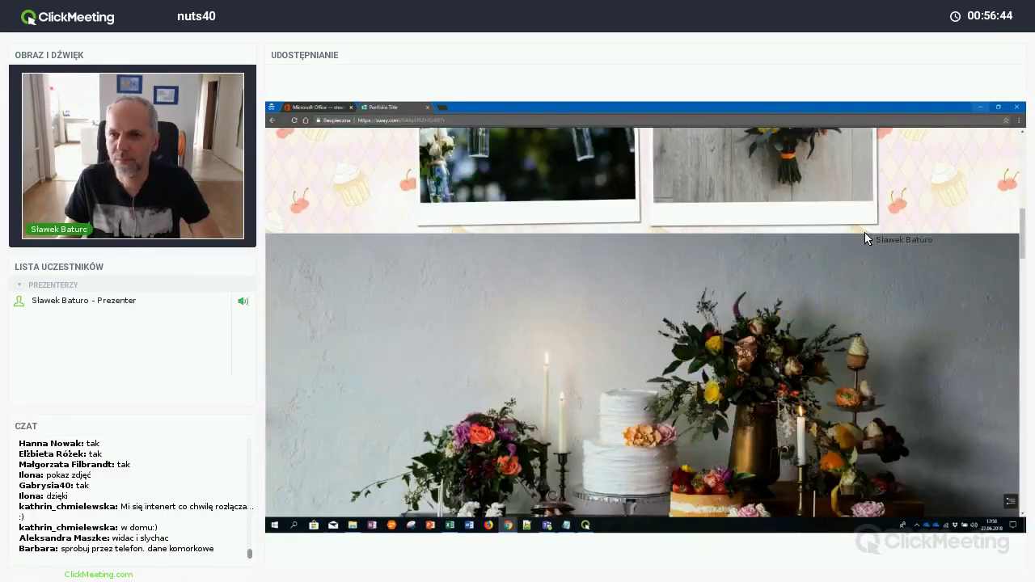
pyautogui.scroll(-3, 864, 233)
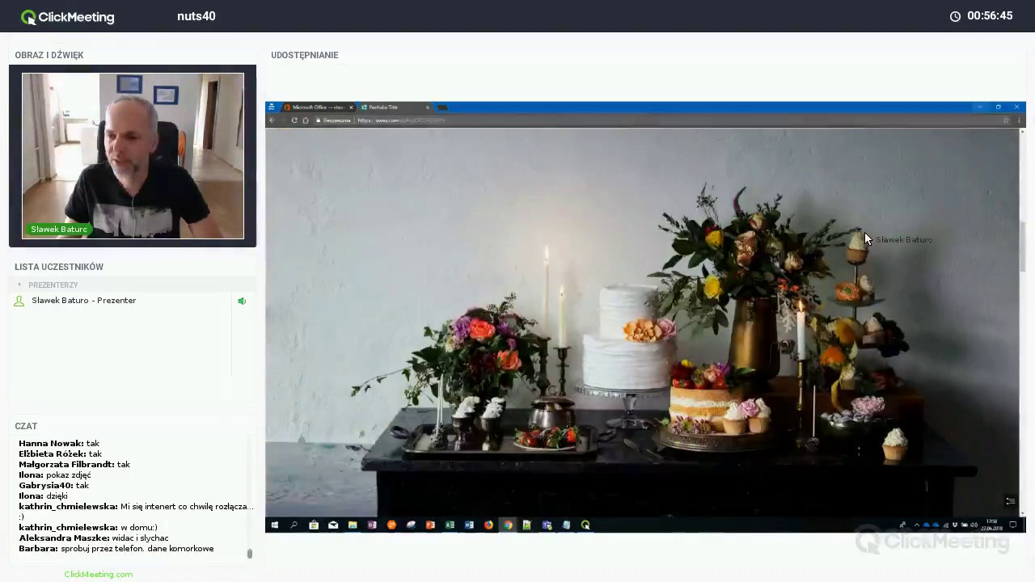
pyautogui.scroll(-5, 865, 238)
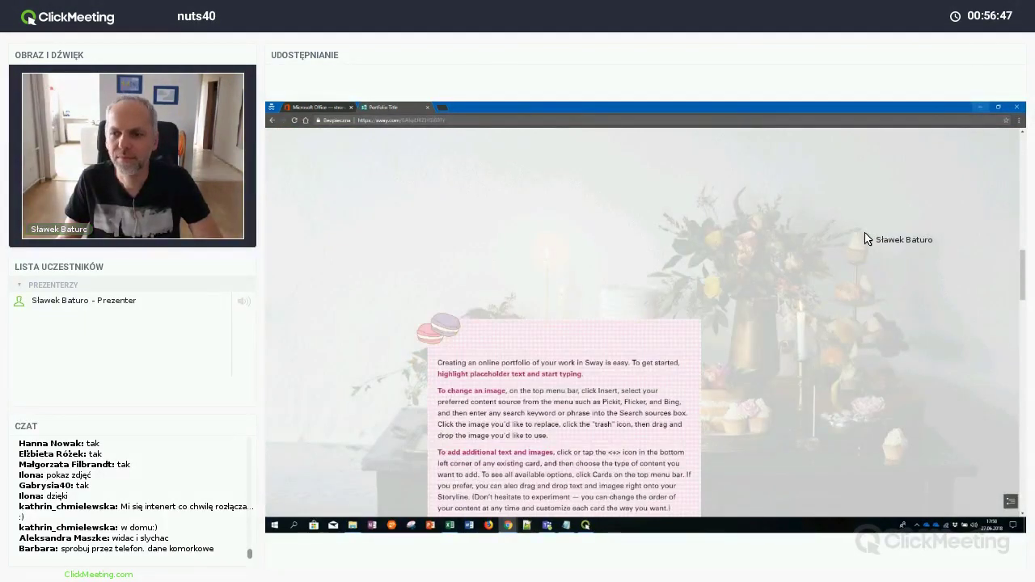
pyautogui.scroll(3, 866, 239)
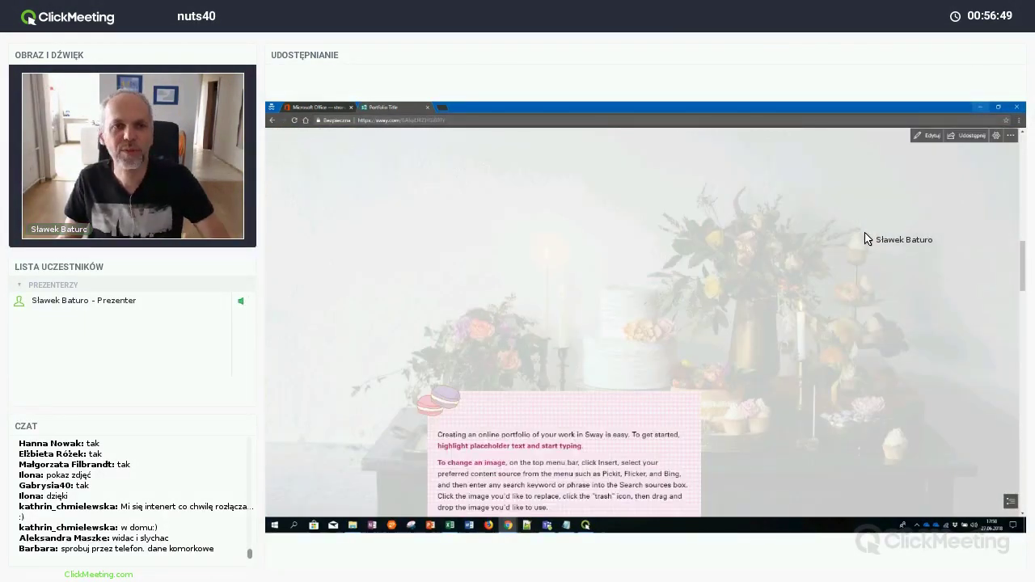
pyautogui.scroll(5, 865, 232)
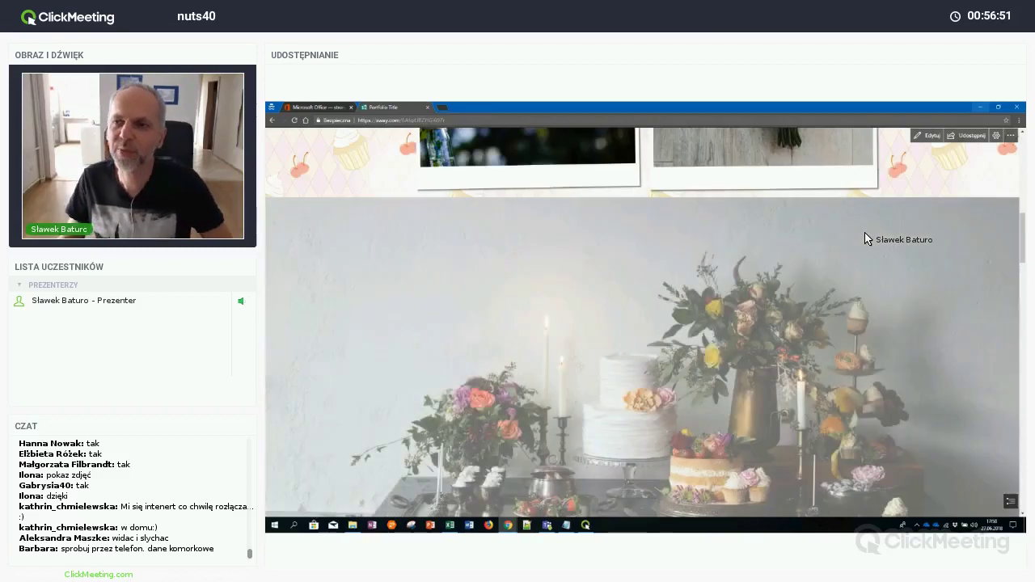
pyautogui.scroll(10, 865, 232)
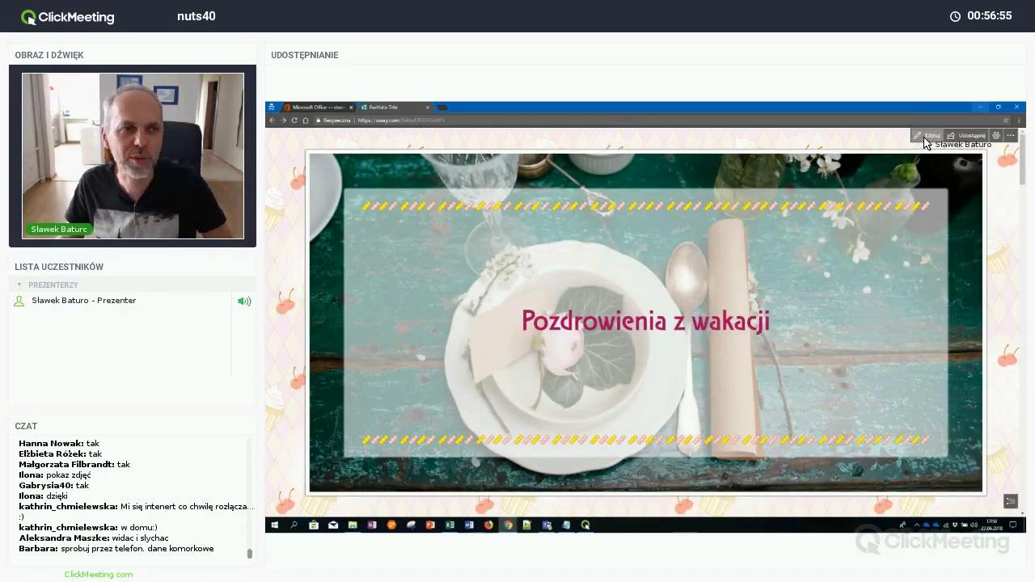
# Switch the Sway to editing, review the storyline cards down to Contact, and bring up sharing
pyautogui.click(926, 138)
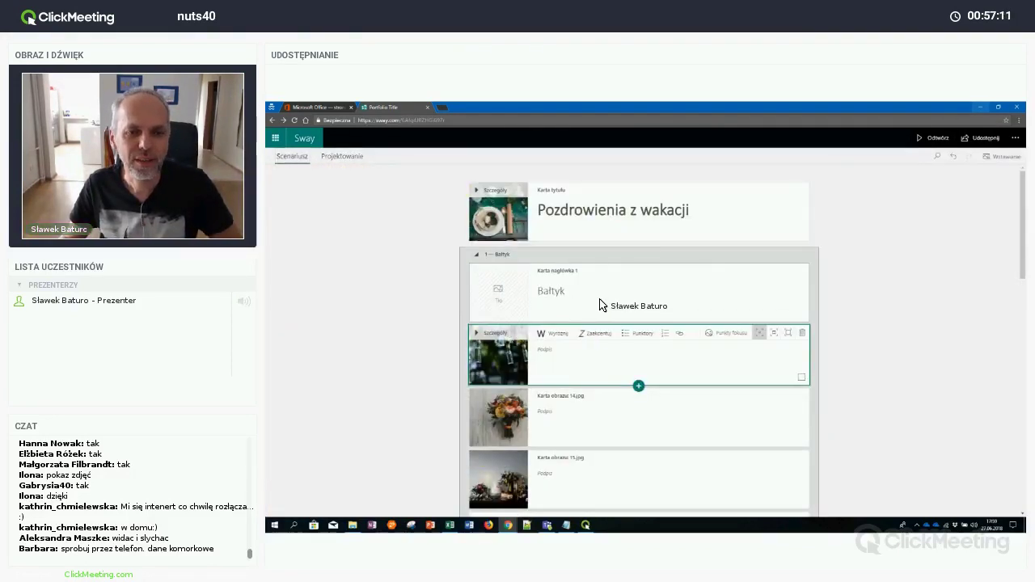
pyautogui.scroll(-5, 595, 306)
pyautogui.click(594, 324)
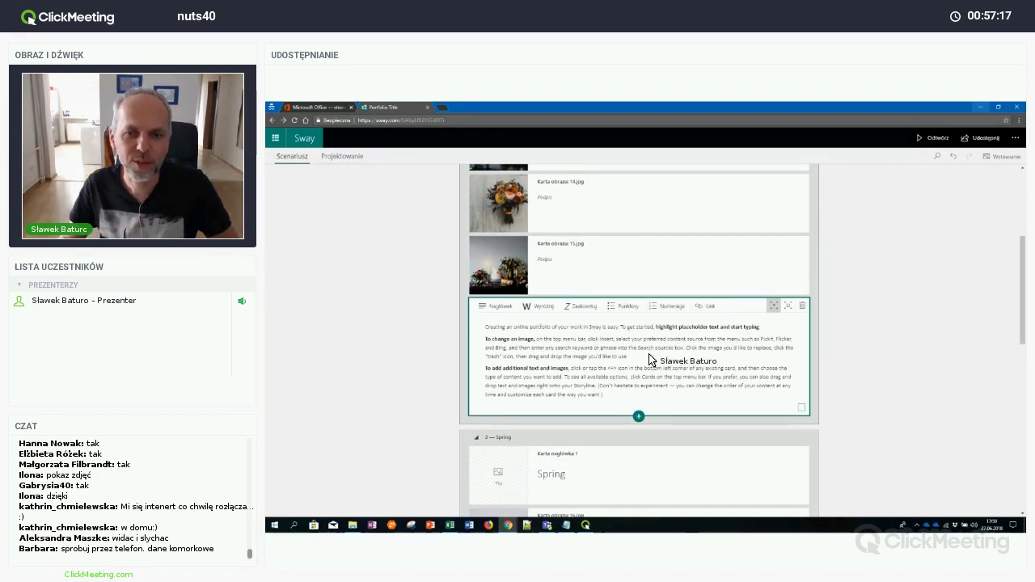
pyautogui.scroll(-3, 650, 359)
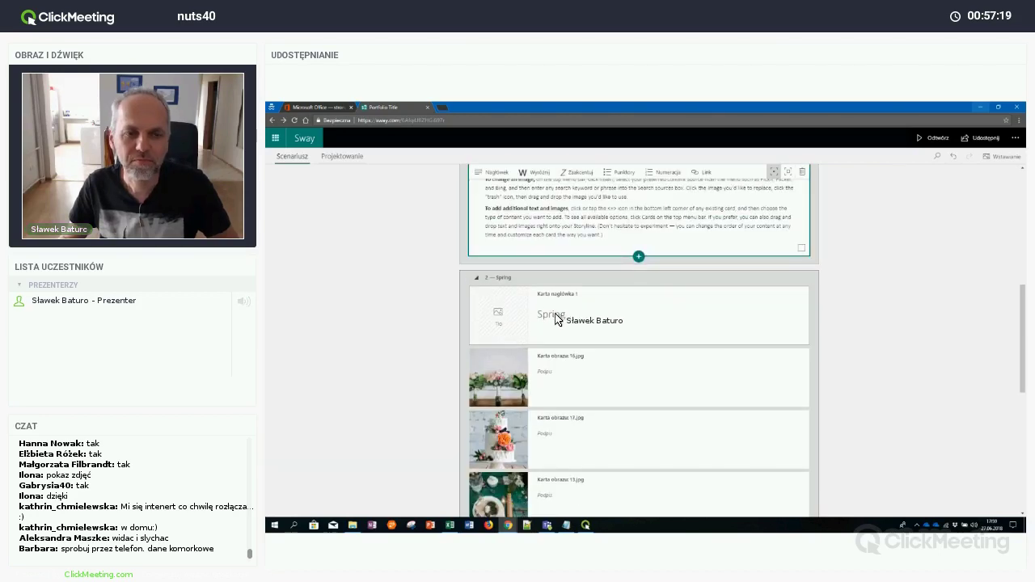
pyautogui.click(568, 322)
pyautogui.scroll(-3, 576, 324)
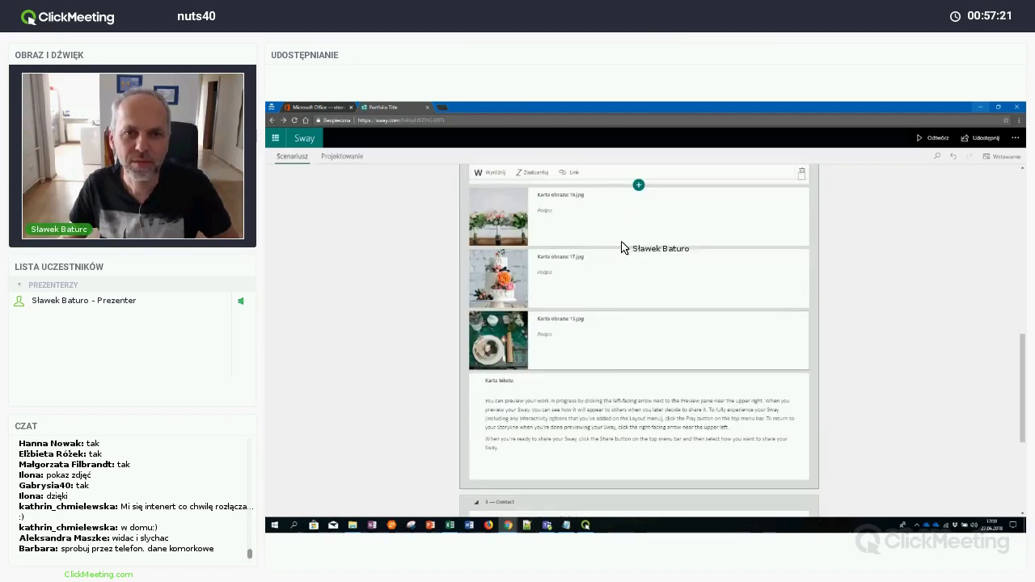
pyautogui.scroll(-4, 611, 364)
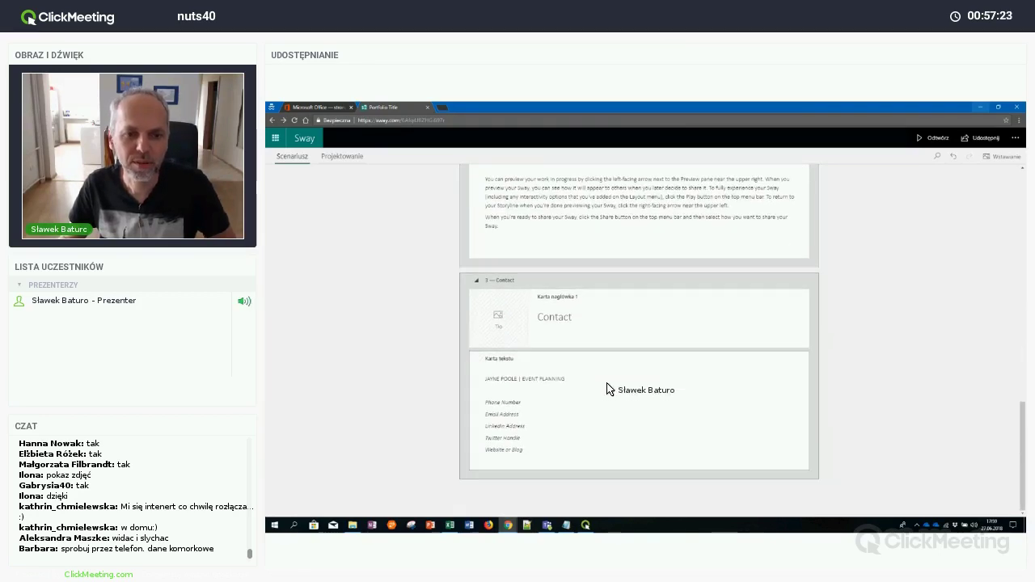
pyautogui.click(605, 391)
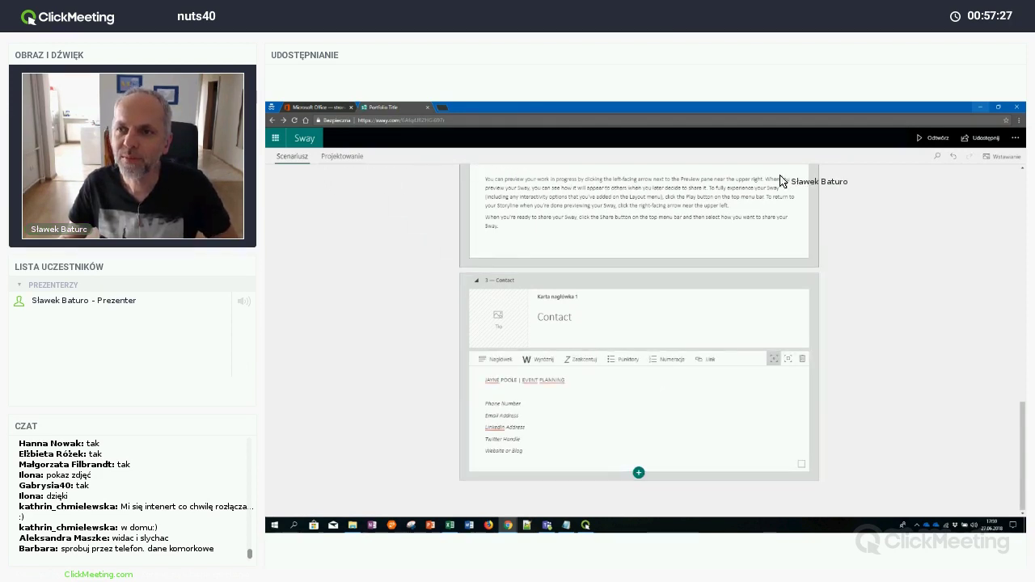
pyautogui.click(992, 139)
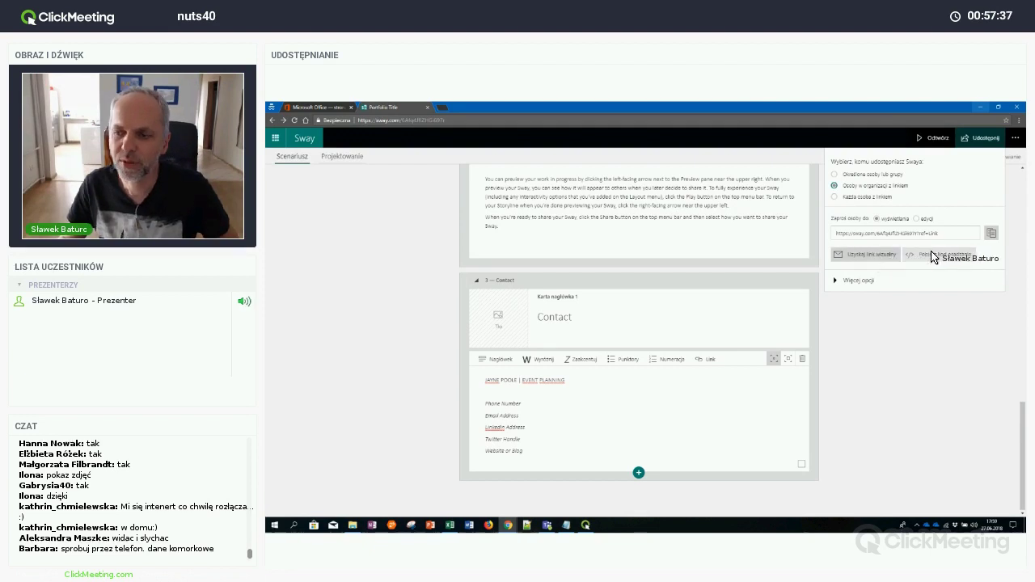
# Preview the Sway's visual link, close it, and return to the sharing options
pyautogui.click(880, 254)
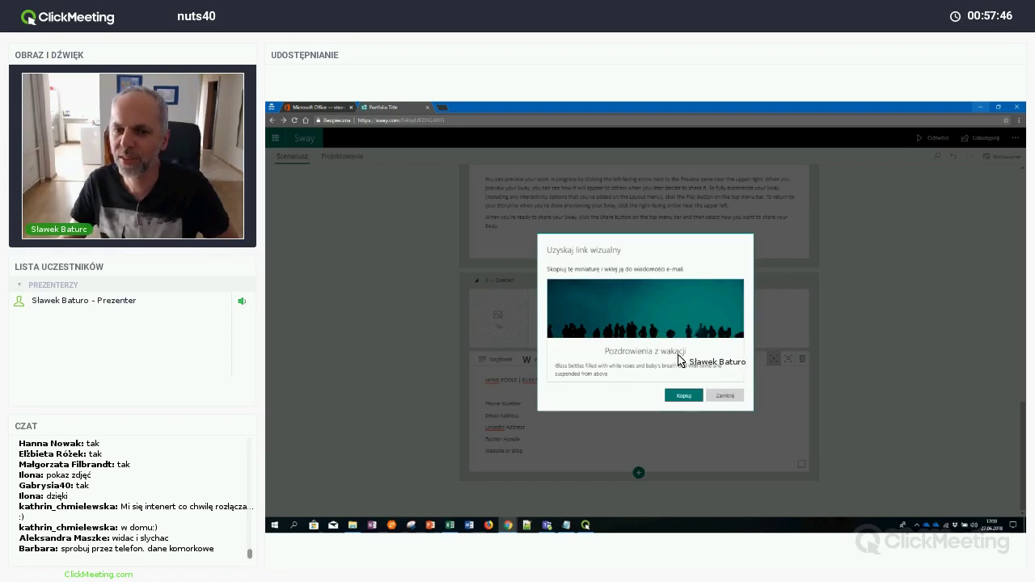
pyautogui.click(725, 395)
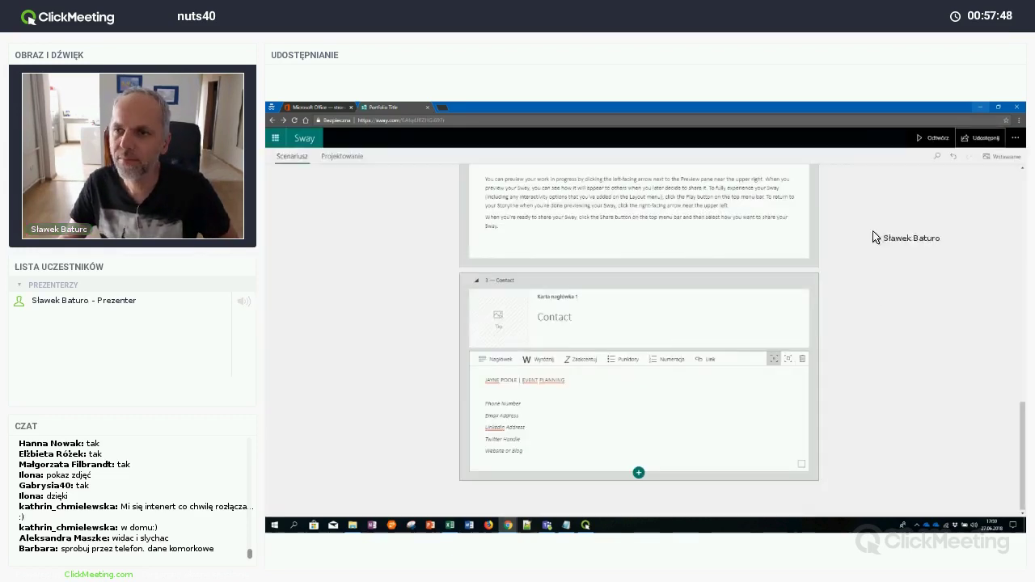
pyautogui.click(980, 137)
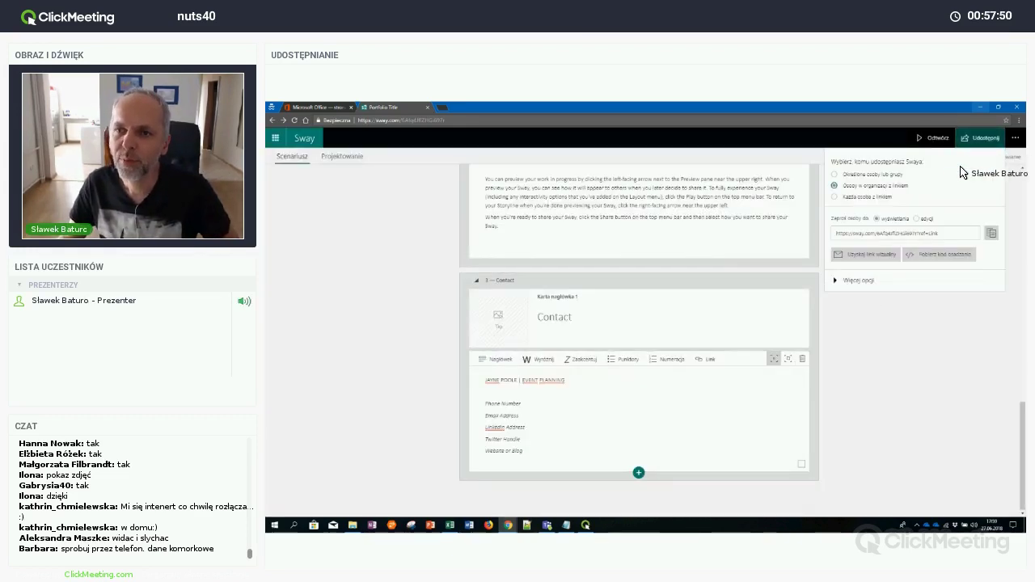
# Share with anyone who has the link, allow editing, and bring up the link's copy options
pyautogui.click(866, 197)
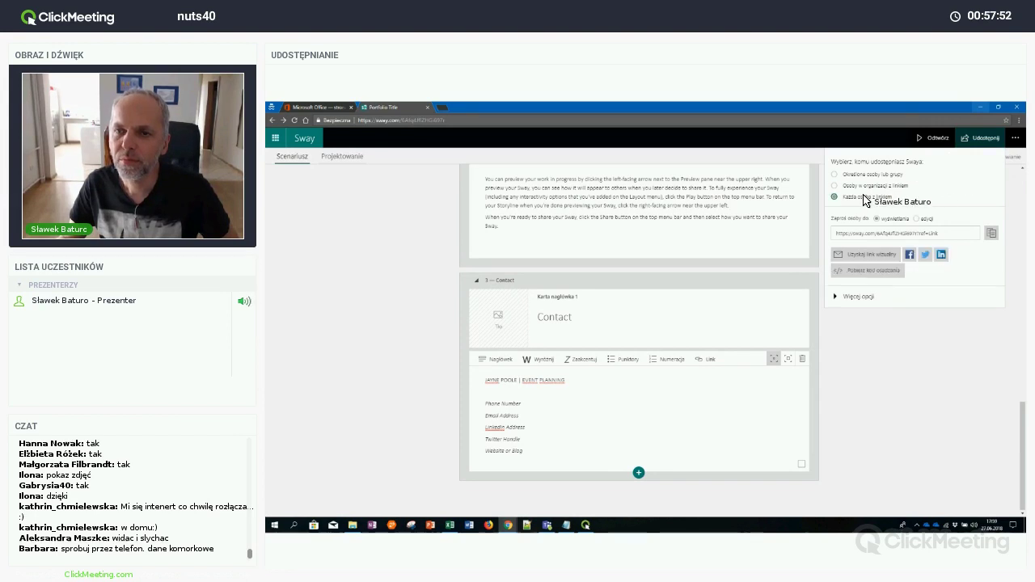
pyautogui.click(860, 296)
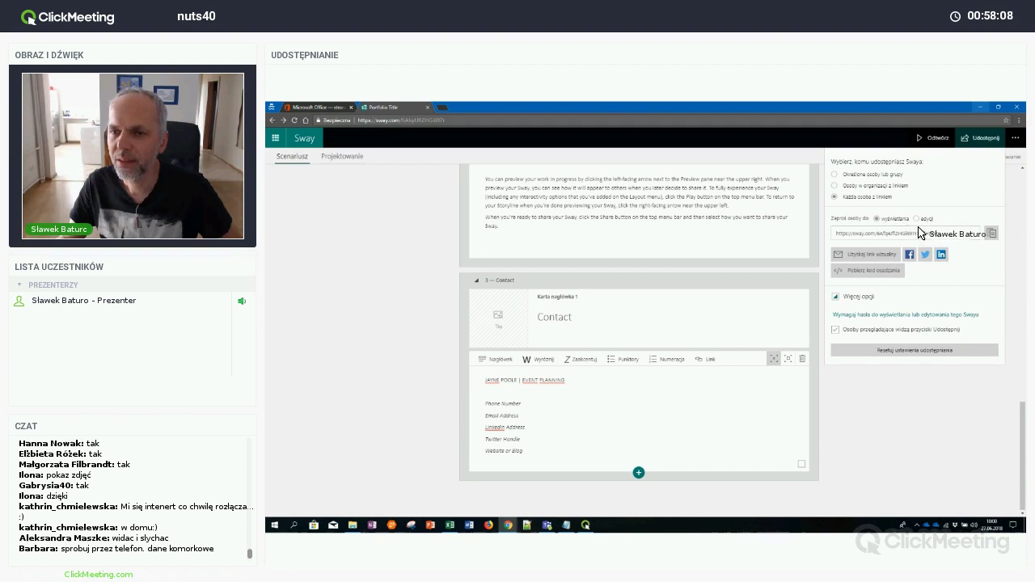
pyautogui.click(917, 219)
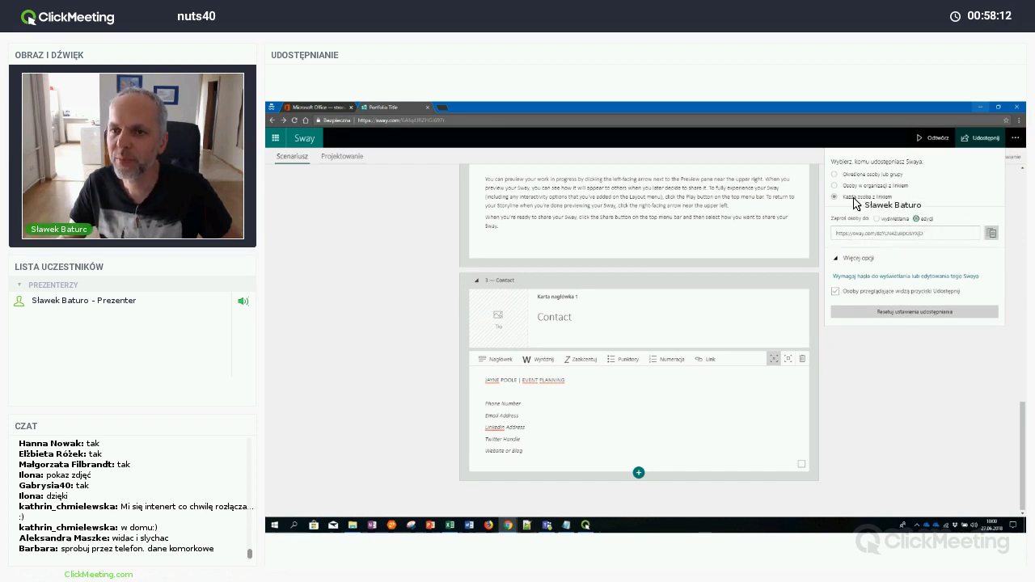
pyautogui.click(915, 232)
pyautogui.rightClick(915, 235)
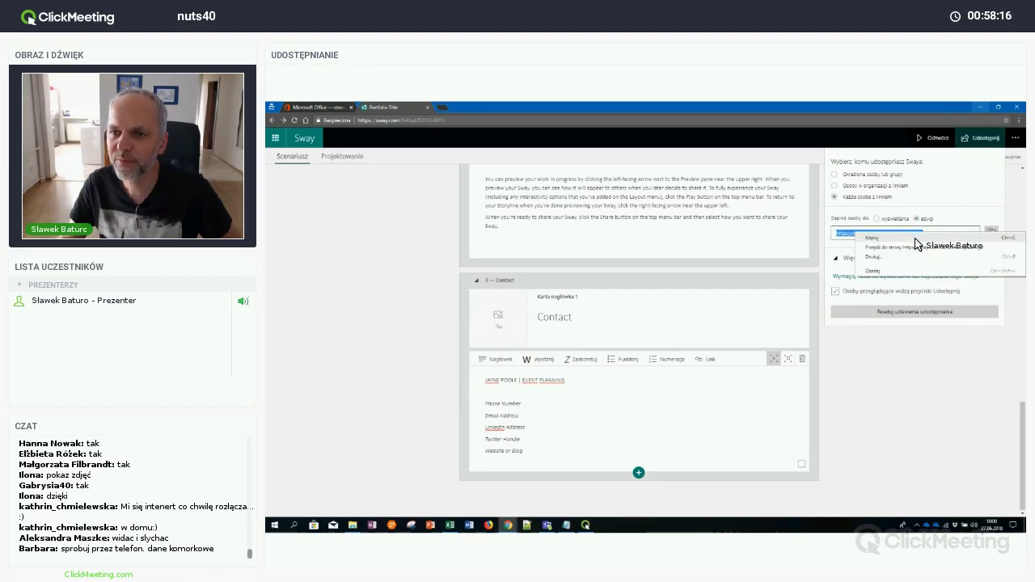
# Copy the editable share link from the context menu
pyautogui.click(916, 239)
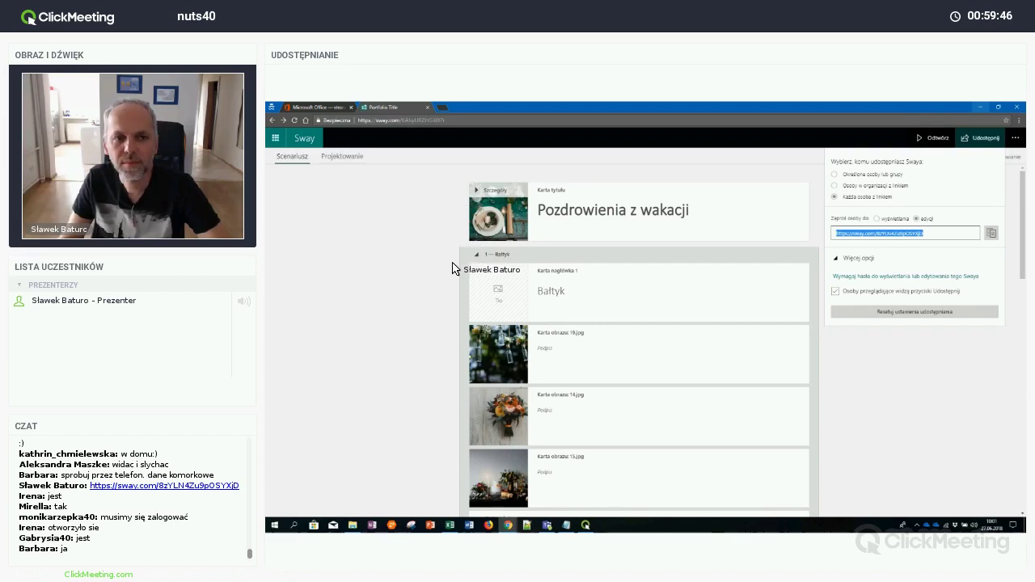
# Select the Bałtyk heading card to get suggested image searches
pyautogui.click(502, 299)
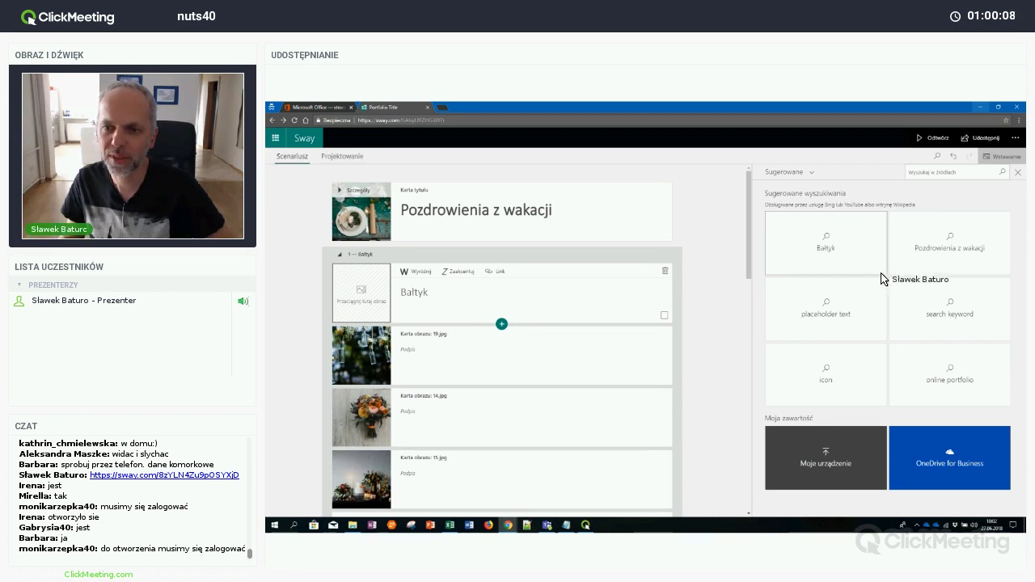
# Search images for 'Bałtyk' and place the fishing-boat photo on the Bałtyk heading card
pyautogui.click(851, 257)
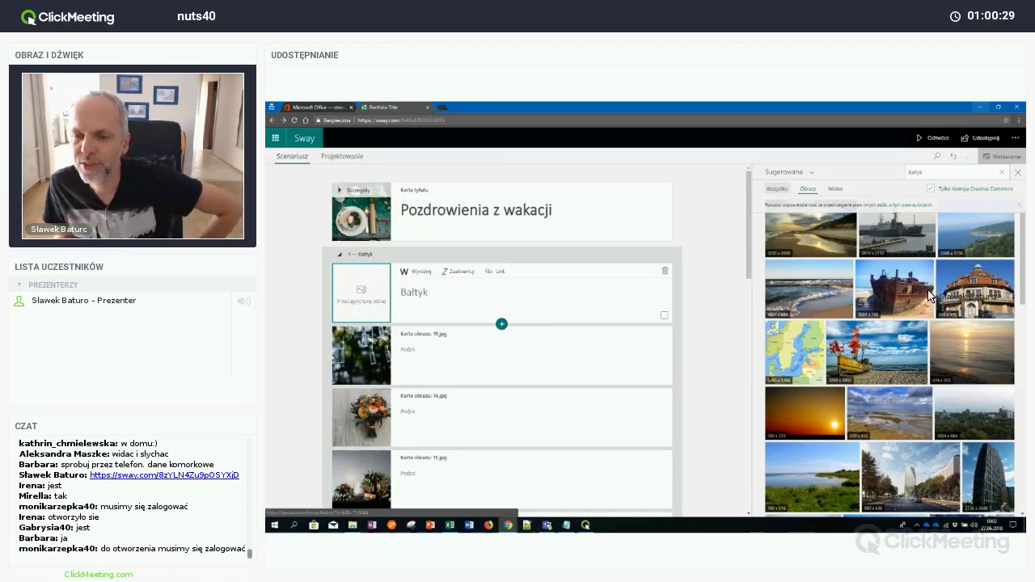
pyautogui.click(899, 346)
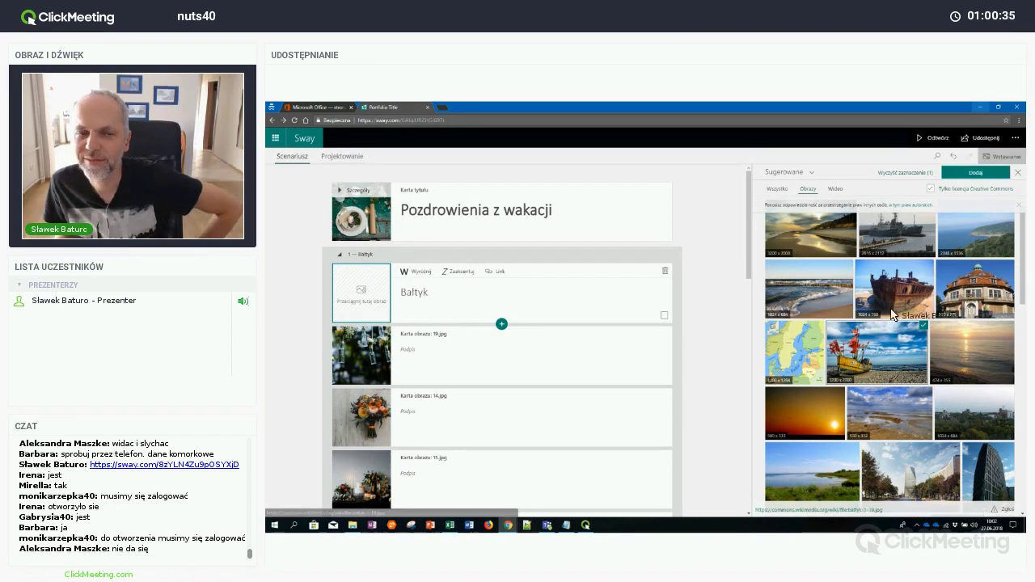
pyautogui.moveTo(889, 348); pyautogui.dragTo(396, 289)
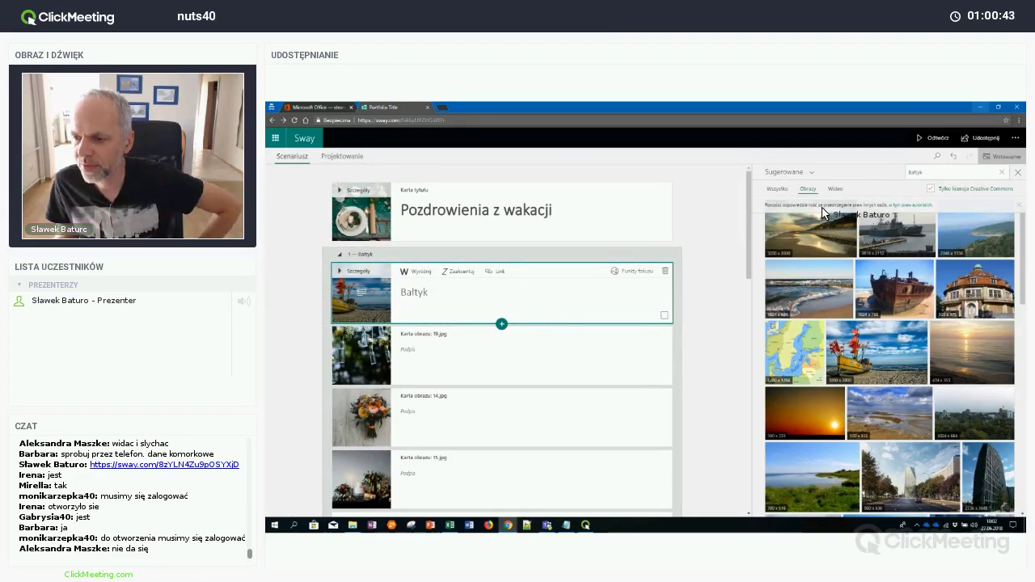
pyautogui.click(934, 138)
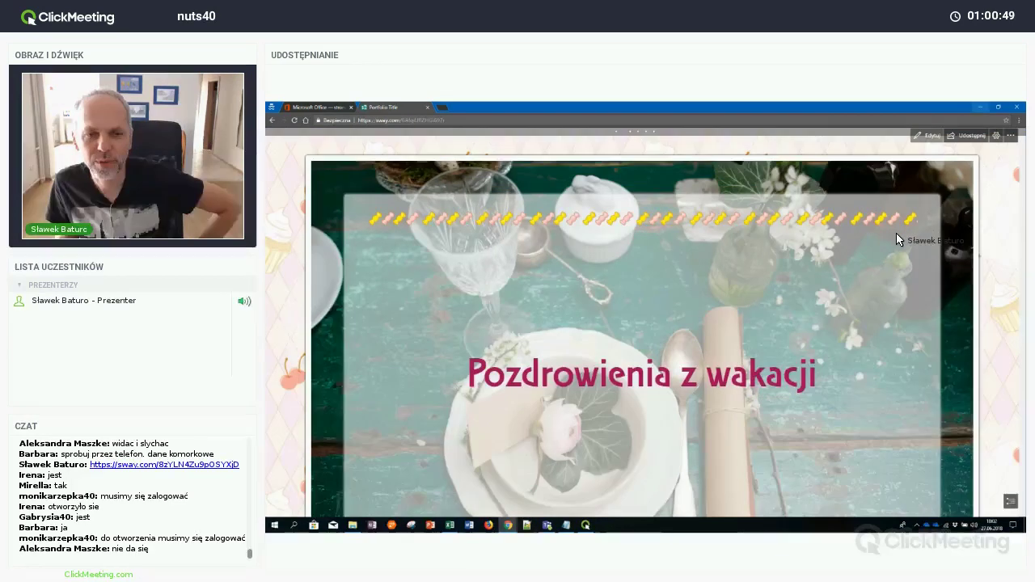
pyautogui.scroll(-3, 896, 239)
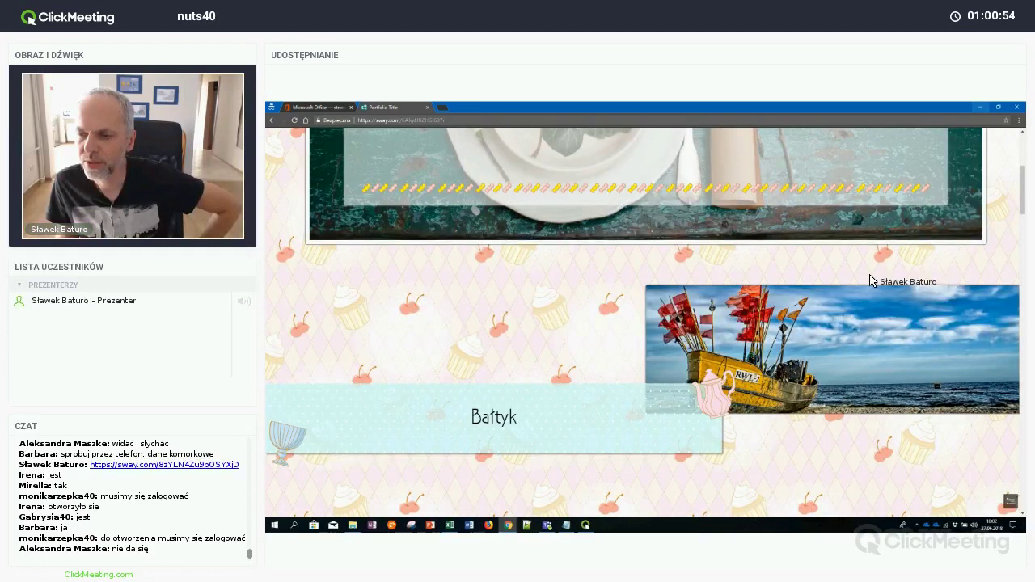
pyautogui.scroll(3, 931, 144)
pyautogui.click(929, 136)
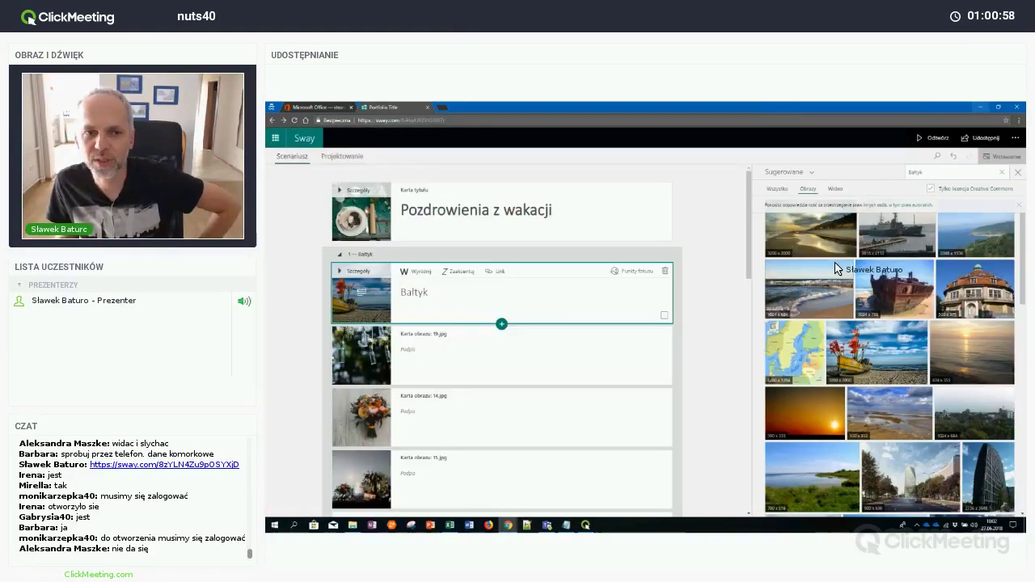
# Show all Bałtyk result types, try uploading from My device then cancel, and reopen sharing
pyautogui.click(779, 191)
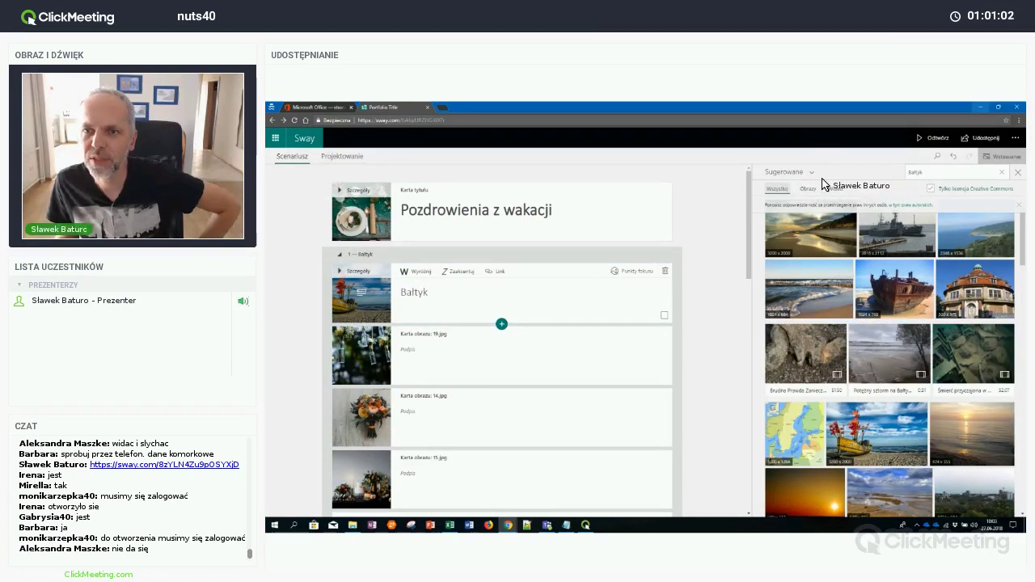
pyautogui.click(789, 172)
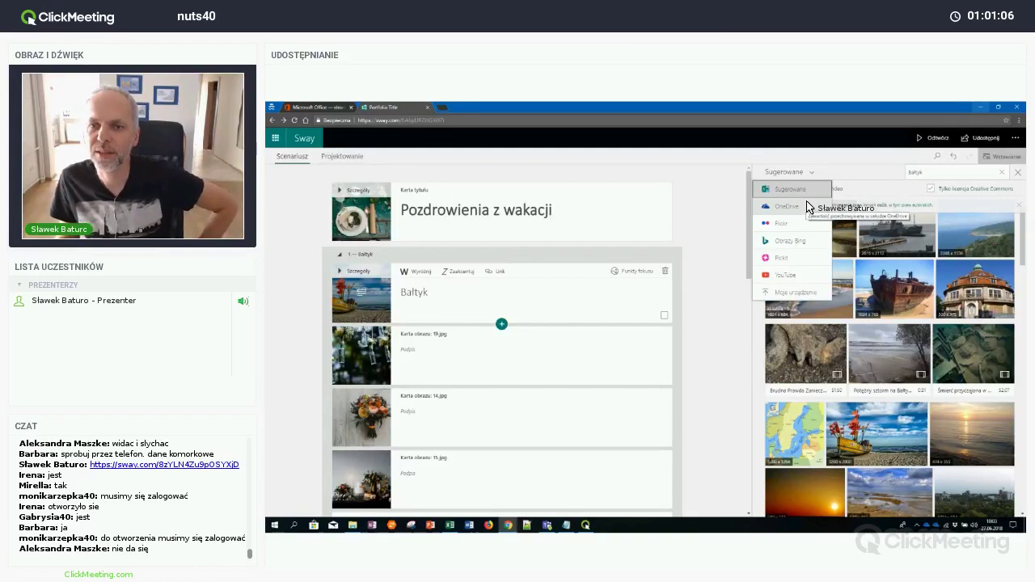
pyautogui.click(808, 294)
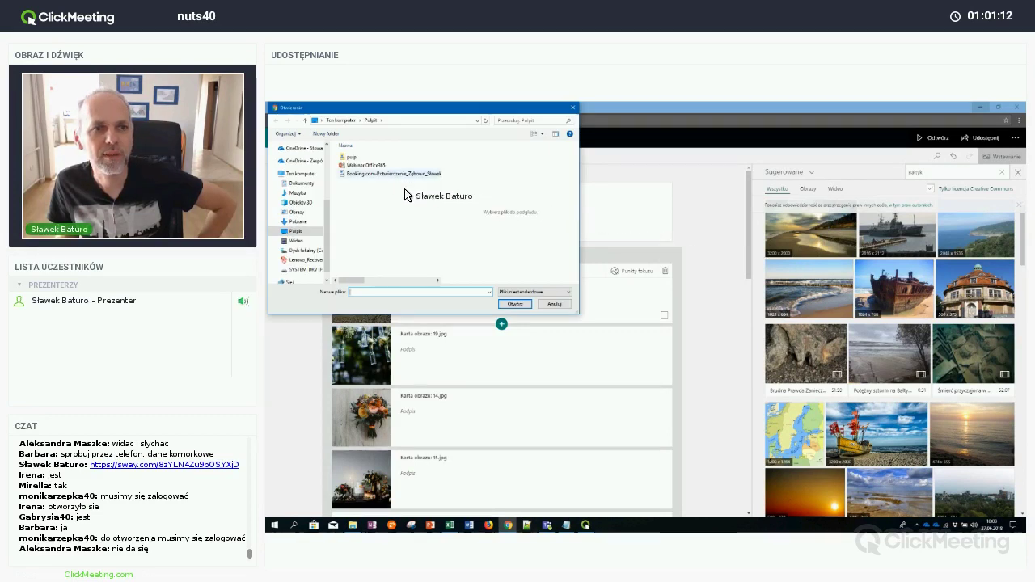
pyautogui.click(551, 304)
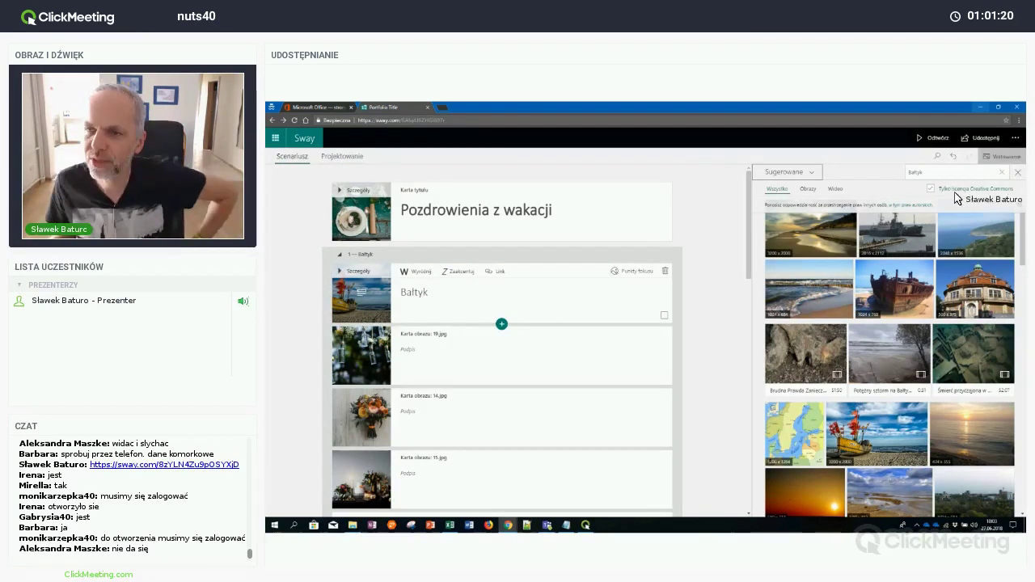
pyautogui.click(992, 139)
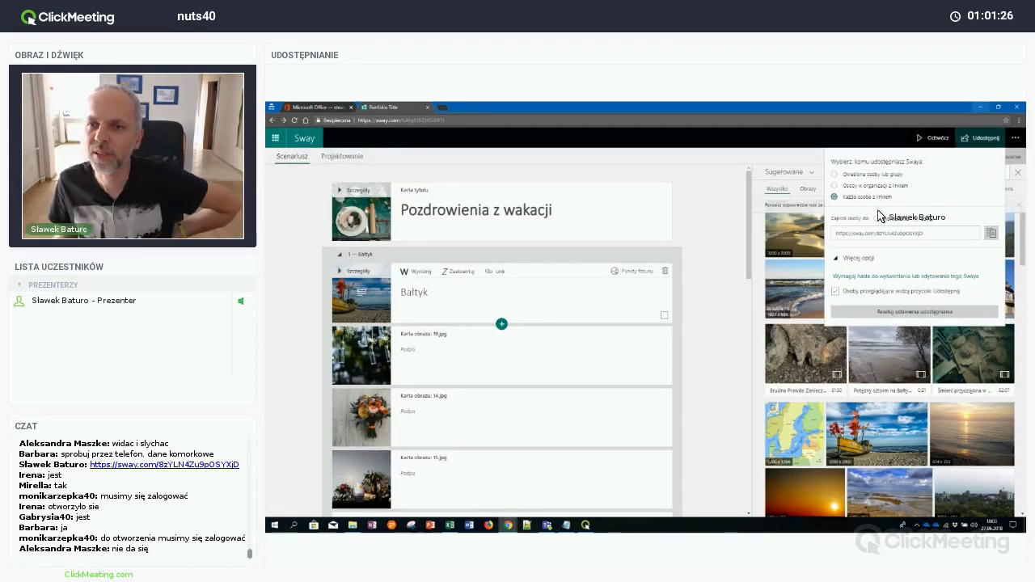
# Switch the anyone-with-the-link share to view-only and copy the link
pyautogui.click(886, 219)
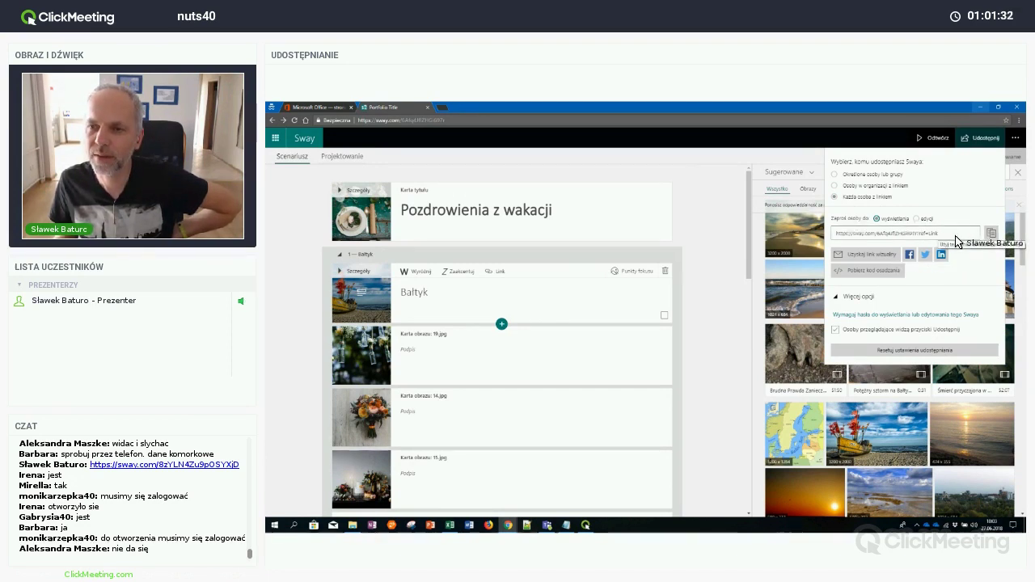
pyautogui.click(961, 235)
pyautogui.click(991, 233)
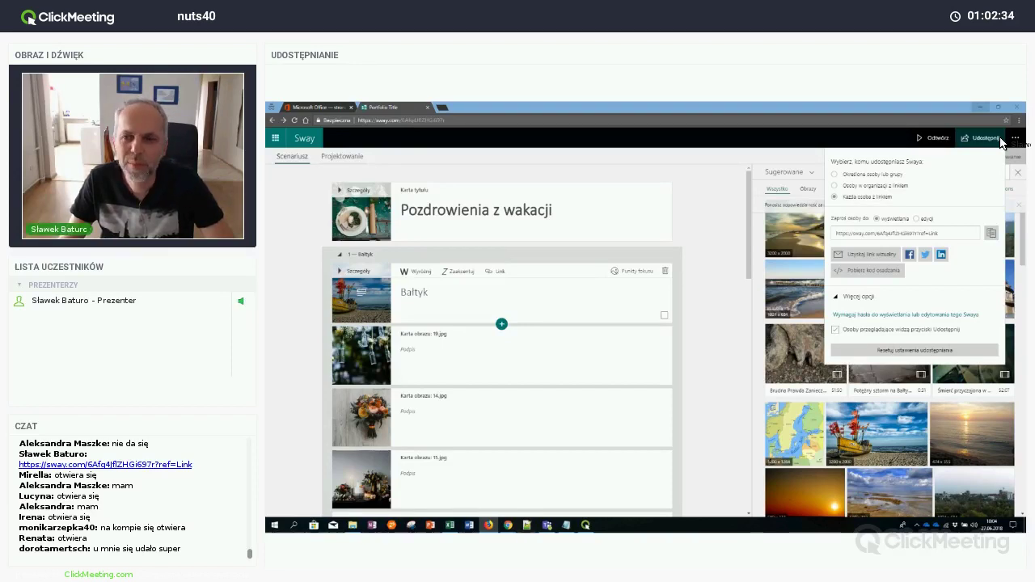
# Close the share flyout and set the Bałtyk photo's focus point on the boat
pyautogui.click(748, 188)
pyautogui.scroll(-1, 749, 193)
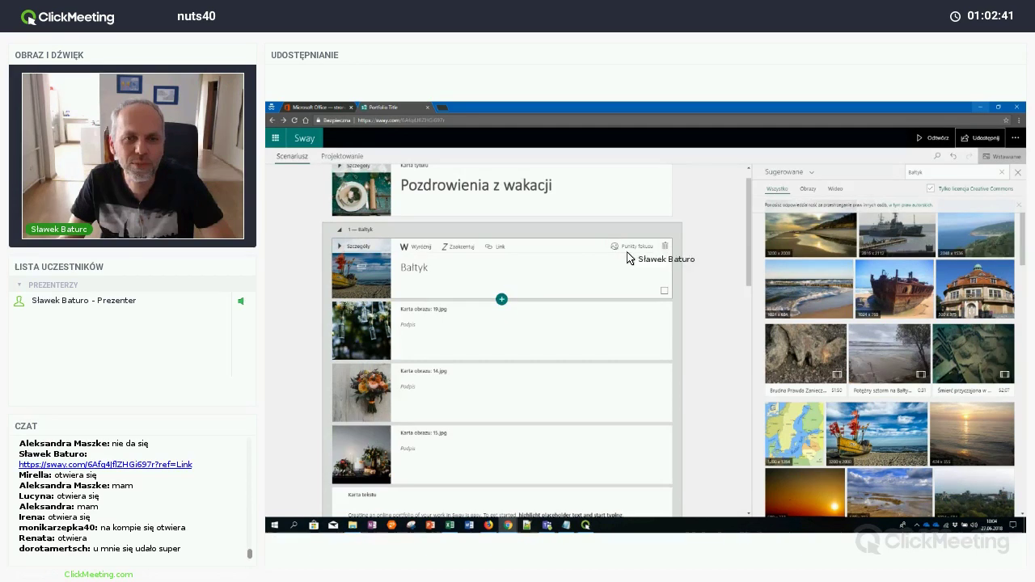
pyautogui.click(637, 248)
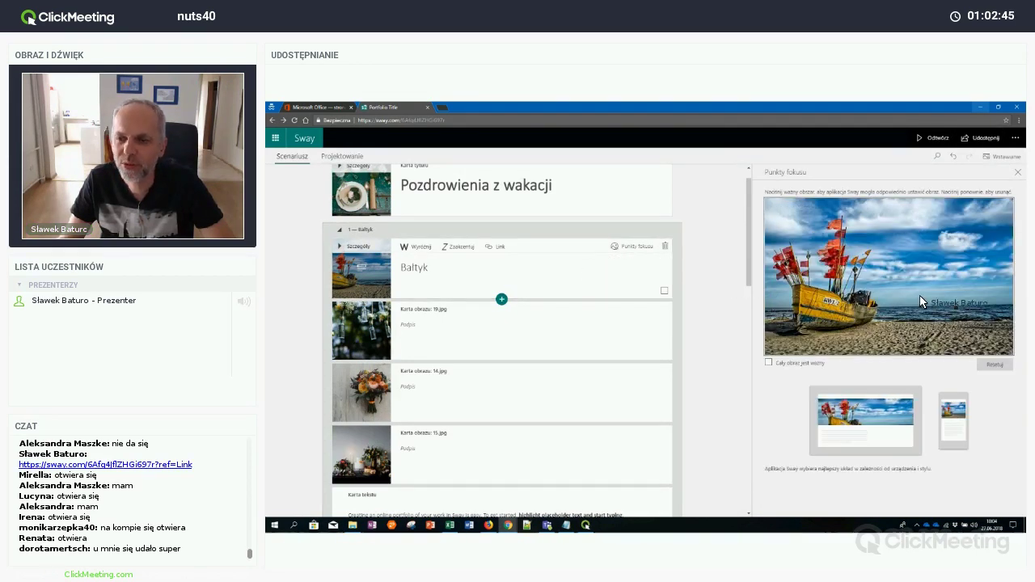
pyautogui.click(831, 274)
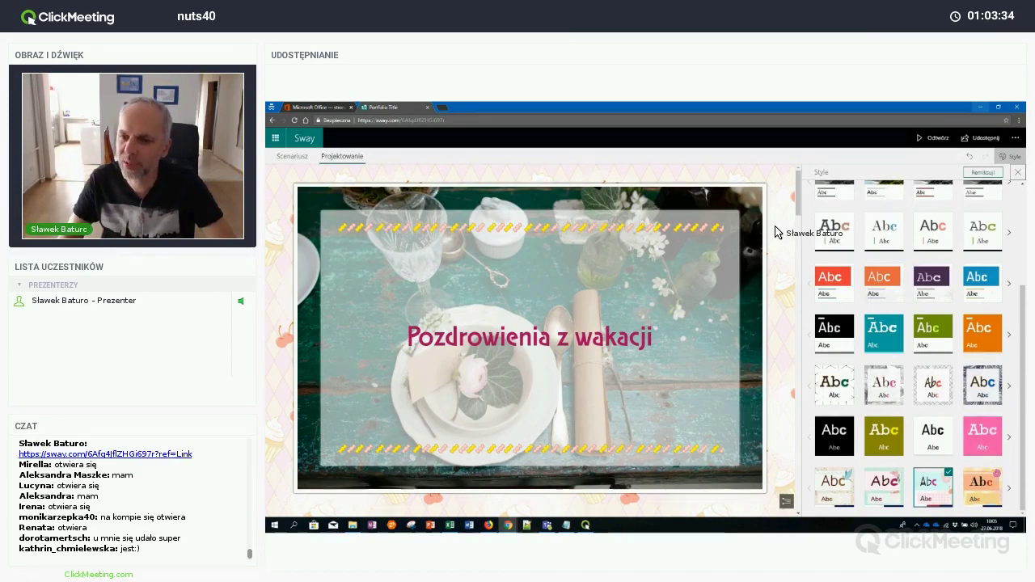
# Return to My Sways and create a new blank Sway
pyautogui.click(316, 140)
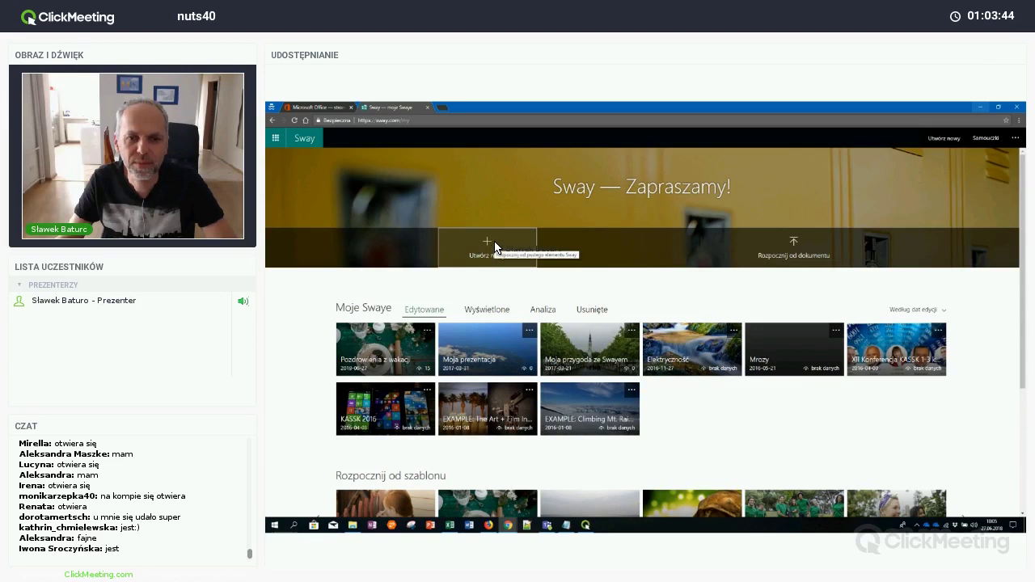
pyautogui.click(491, 245)
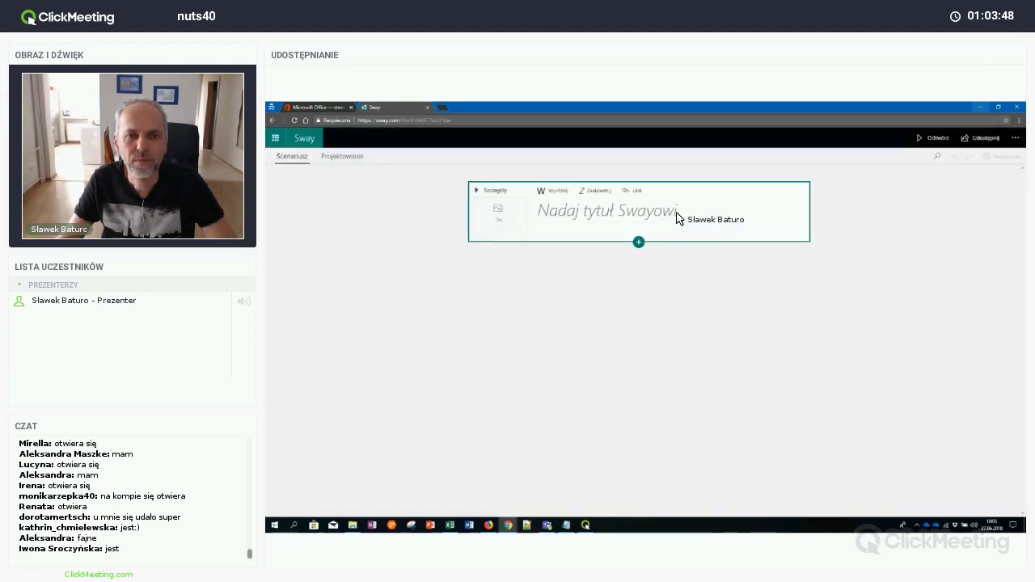
# Title the Sway 'Webinar z Office 365', highlighting 'Webinar' and italicizing 'Office'
pyautogui.click(695, 217)
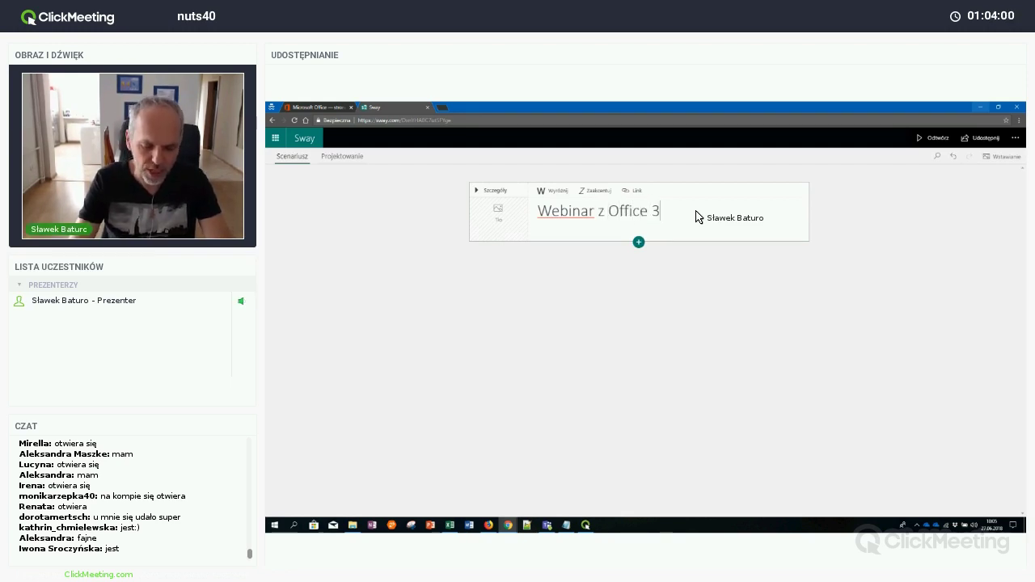
pyautogui.doubleClick(561, 210)
pyautogui.click(559, 191)
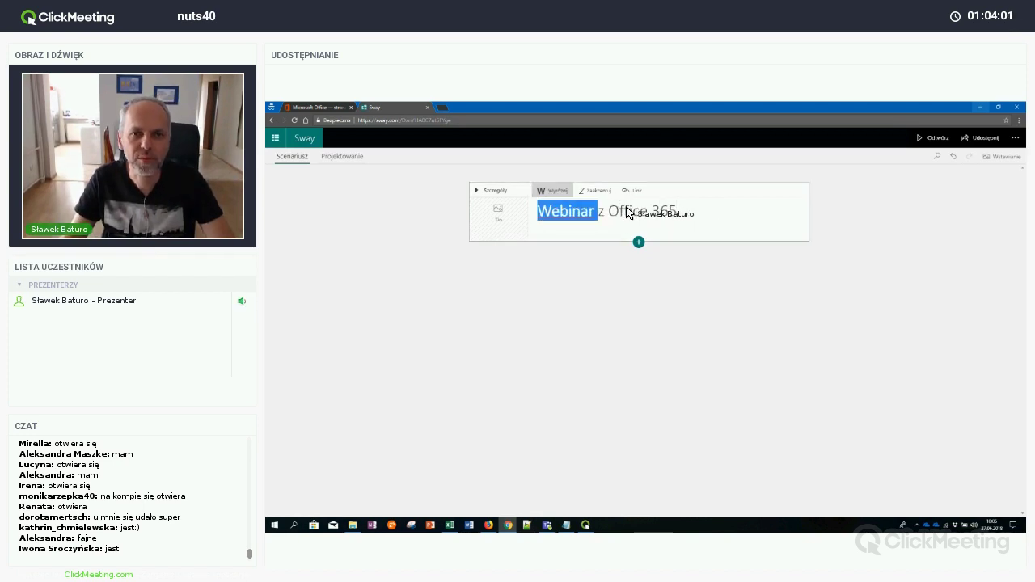
pyautogui.doubleClick(629, 210)
pyautogui.hotkey('ctrl', 'i')
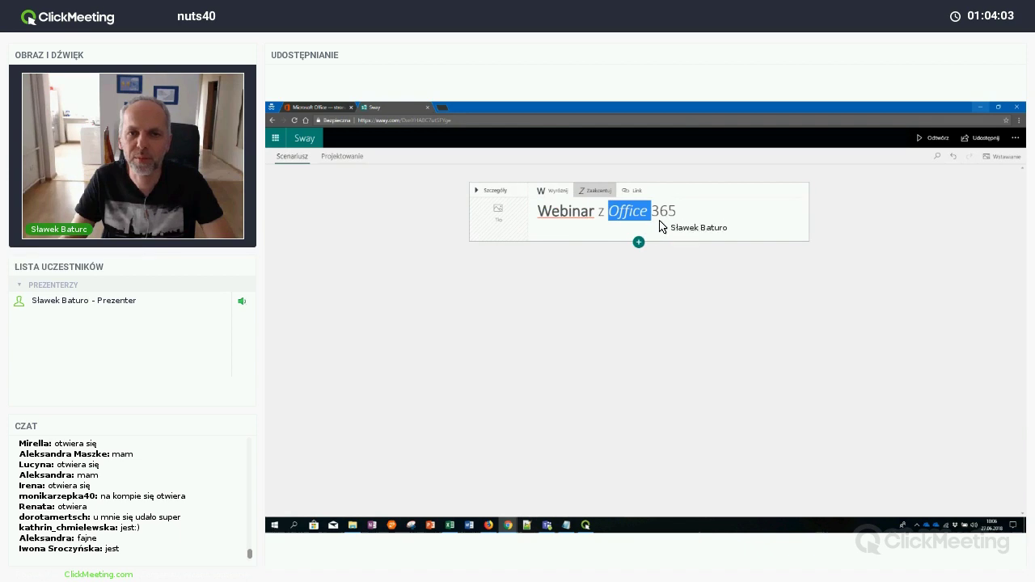
pyautogui.click(496, 223)
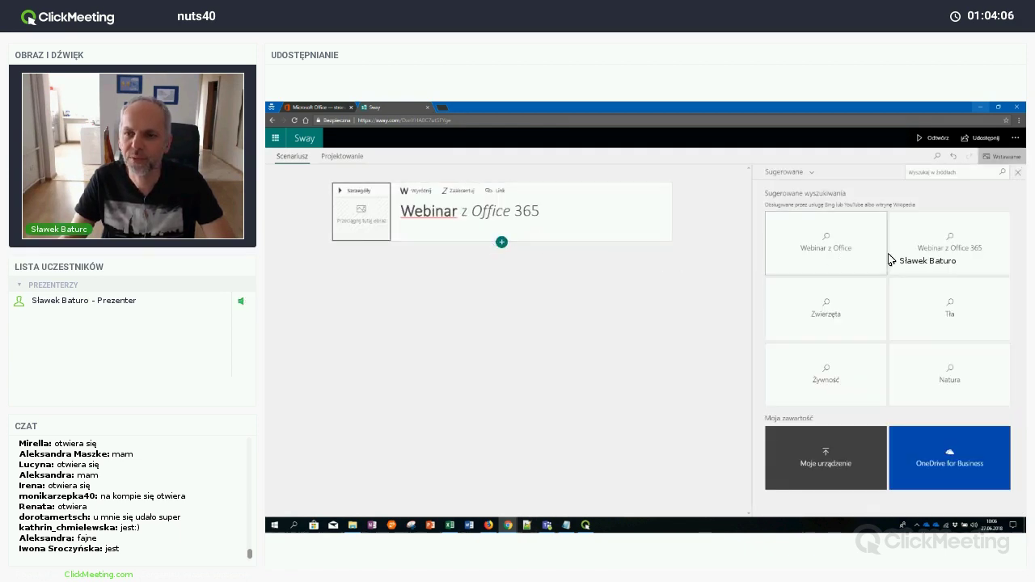
# Give the title card the red background image from the Tła image suggestions
pyautogui.click(956, 321)
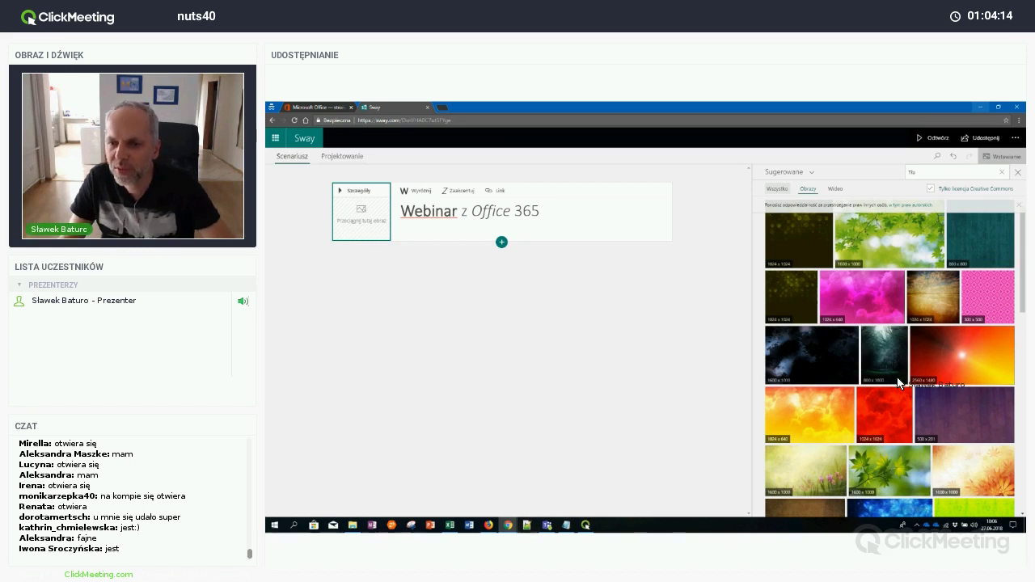
pyautogui.click(884, 413)
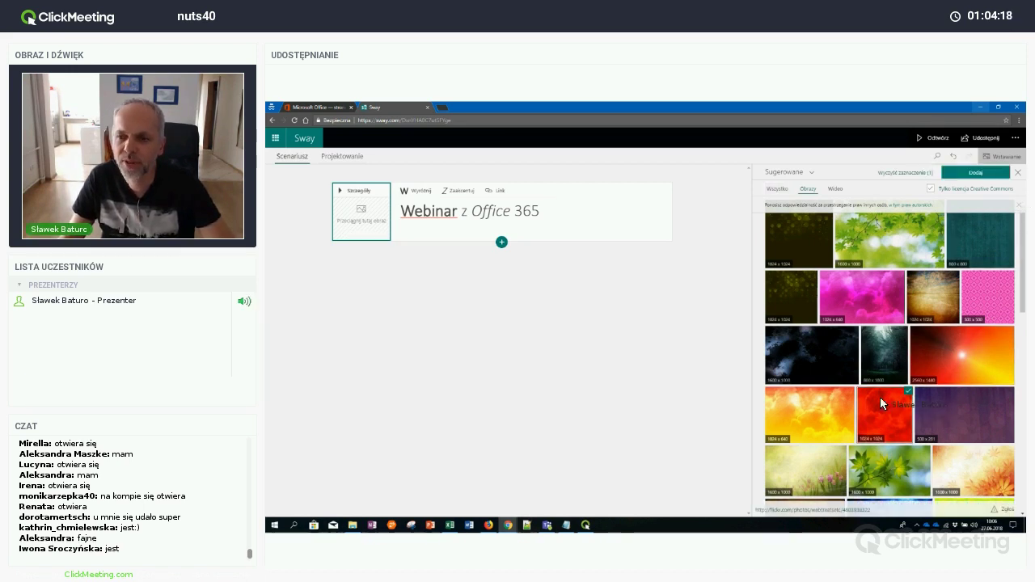
pyautogui.moveTo(880, 397); pyautogui.dragTo(372, 220)
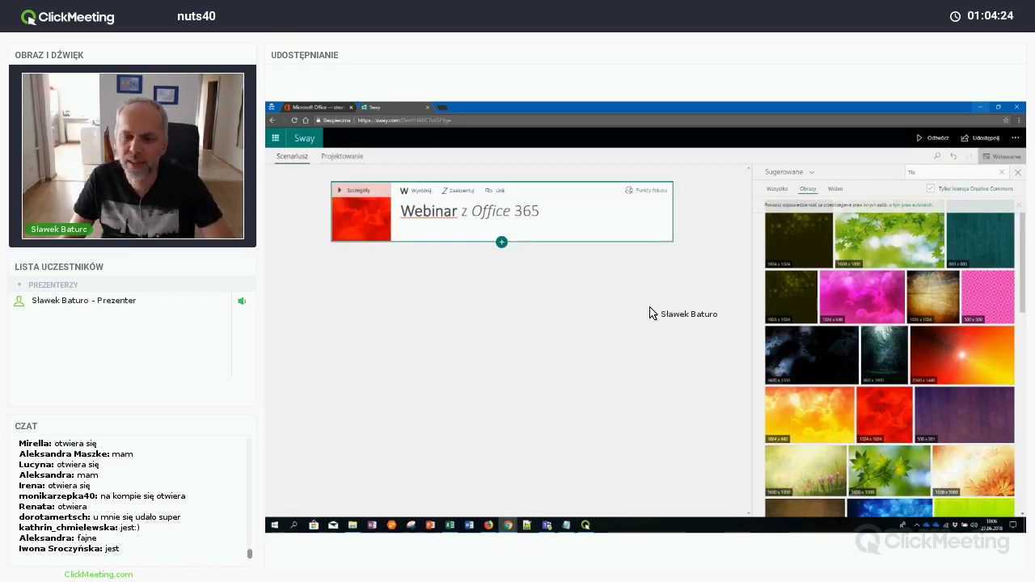
pyautogui.click(502, 244)
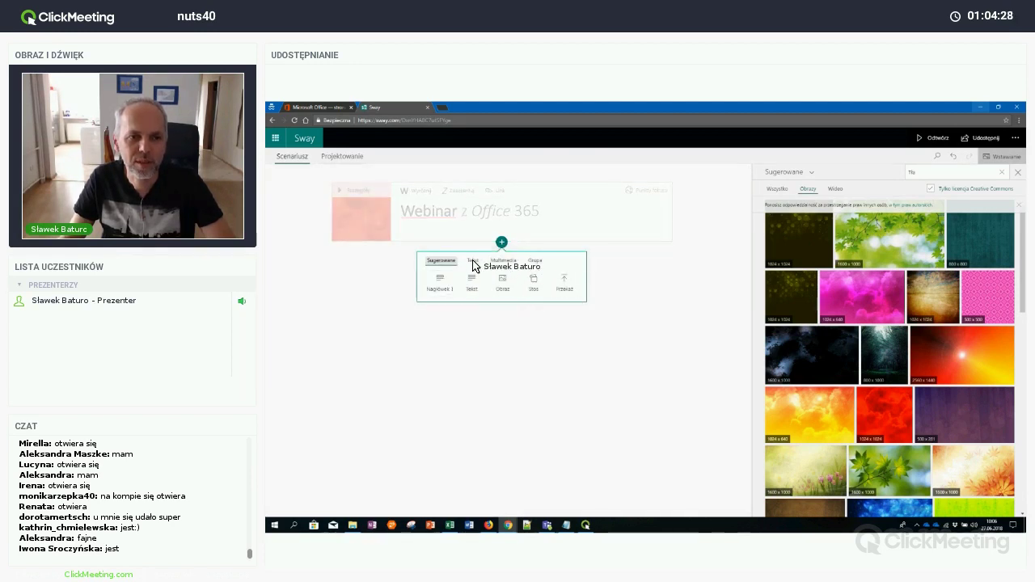
# Start a video card and search videos for 'office 365'
pyautogui.click(503, 261)
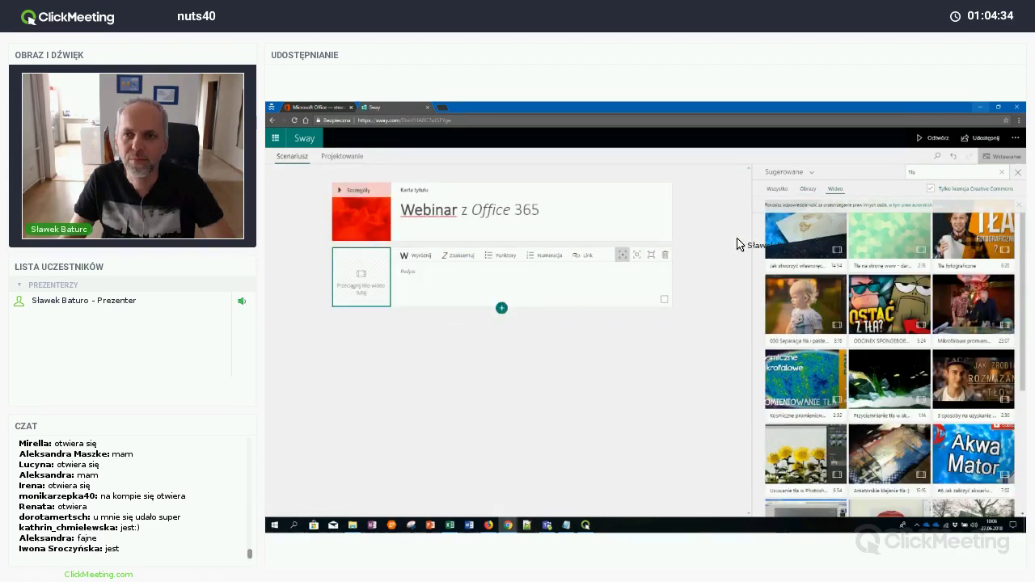
pyautogui.doubleClick(912, 172)
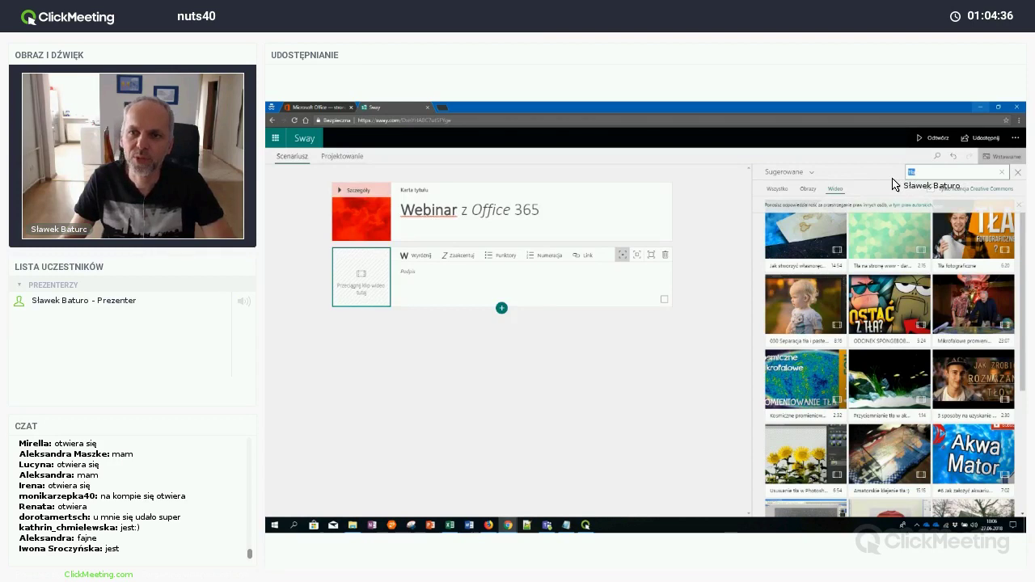
pyautogui.write('office 365')
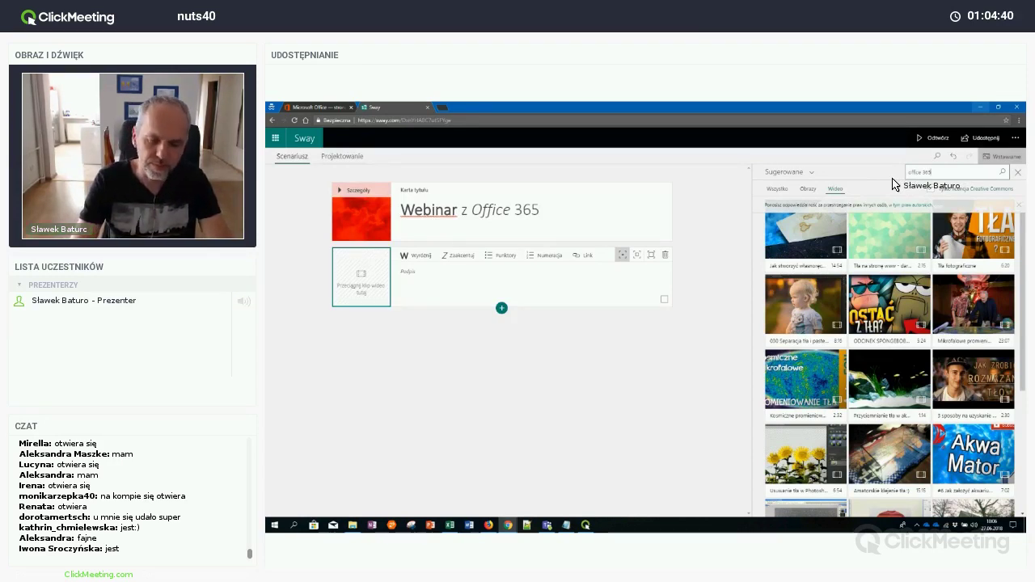
pyautogui.press('Return')
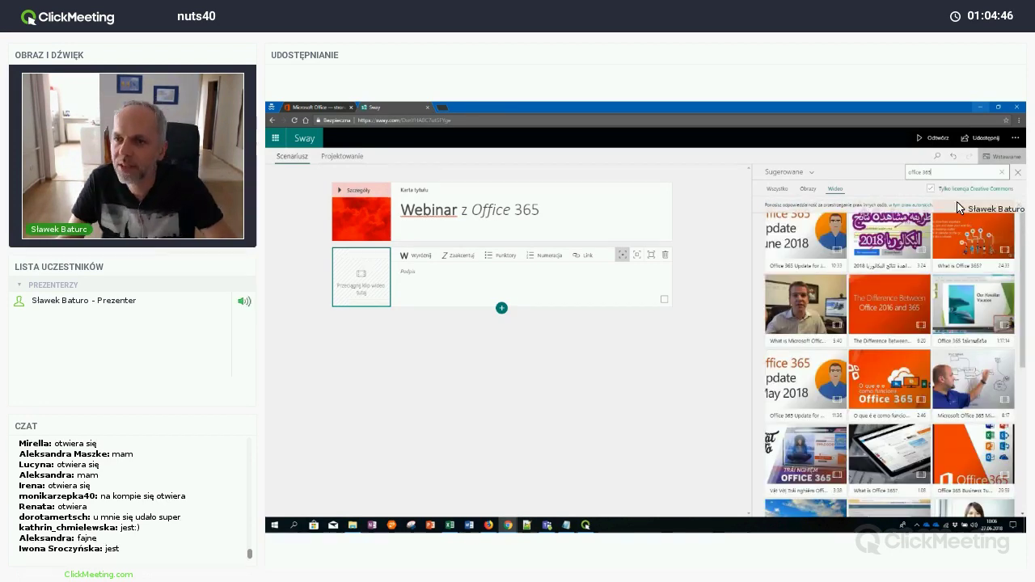
# Include non-Creative Commons results and place the 'What is Office 365 for business' video, captioned 'Film o office'
pyautogui.click(962, 212)
pyautogui.click(504, 107)
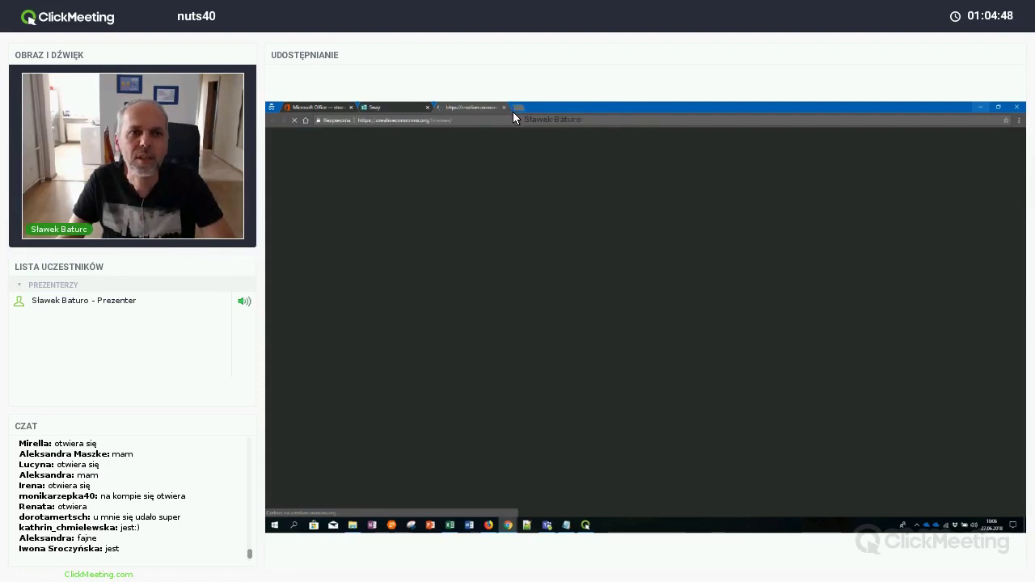
pyautogui.click(932, 190)
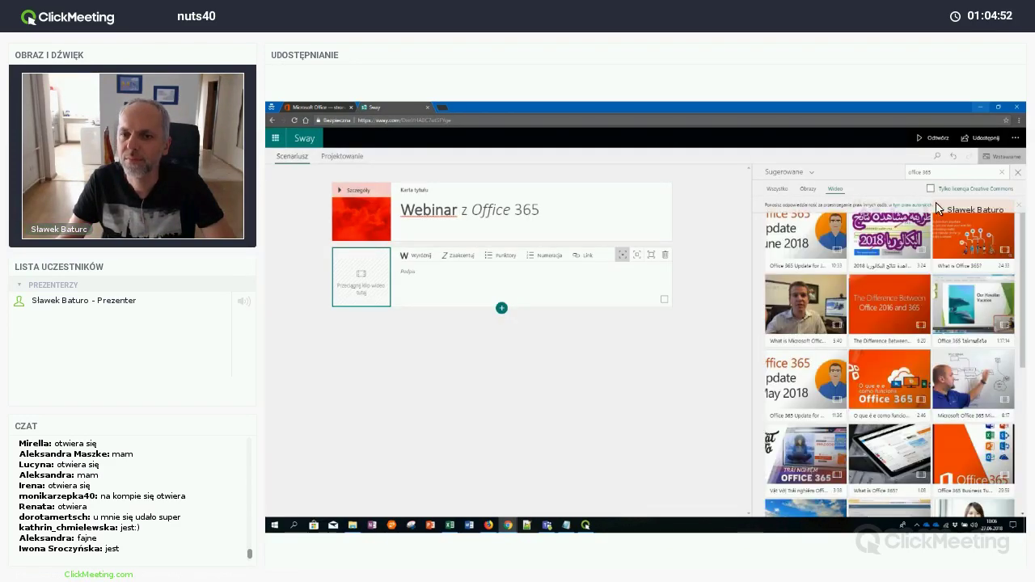
pyautogui.scroll(-3, 955, 279)
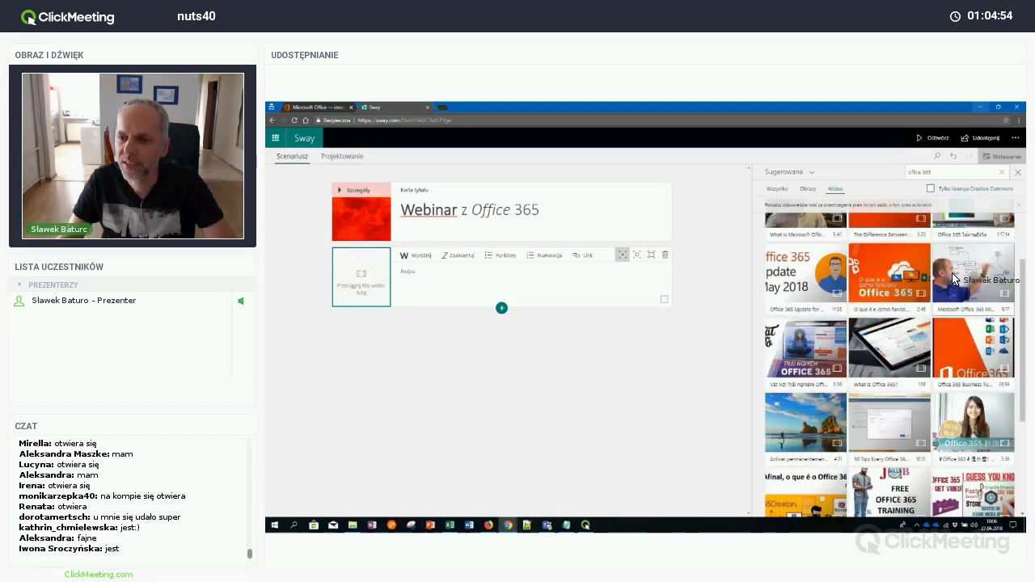
pyautogui.scroll(-5, 954, 279)
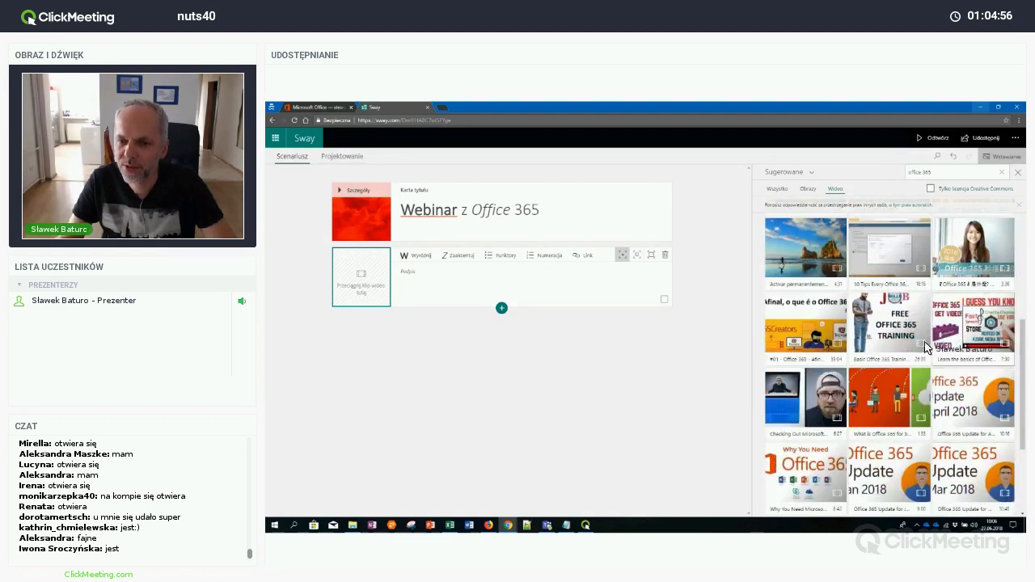
pyautogui.click(886, 410)
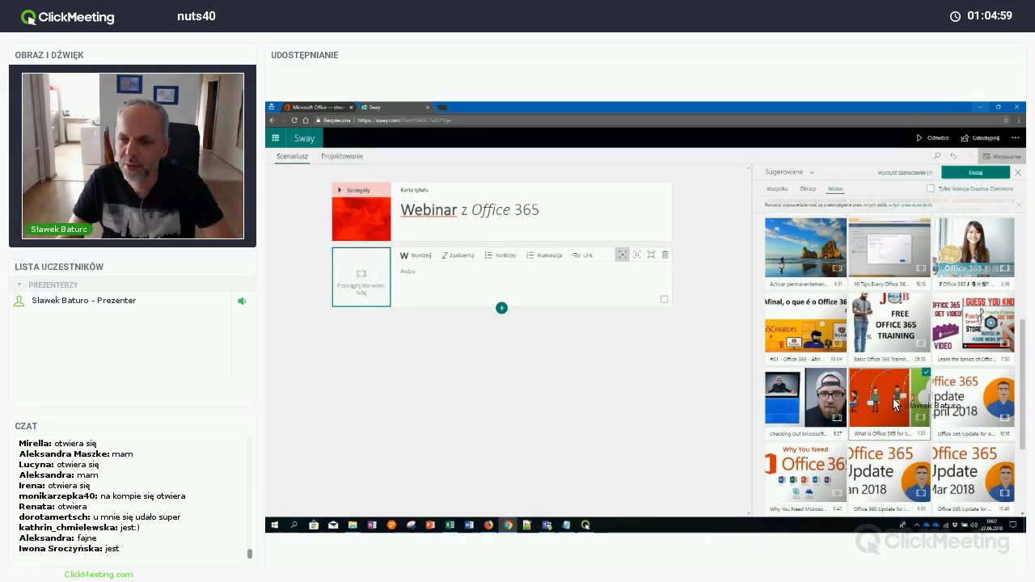
pyautogui.moveTo(894, 405); pyautogui.dragTo(404, 329)
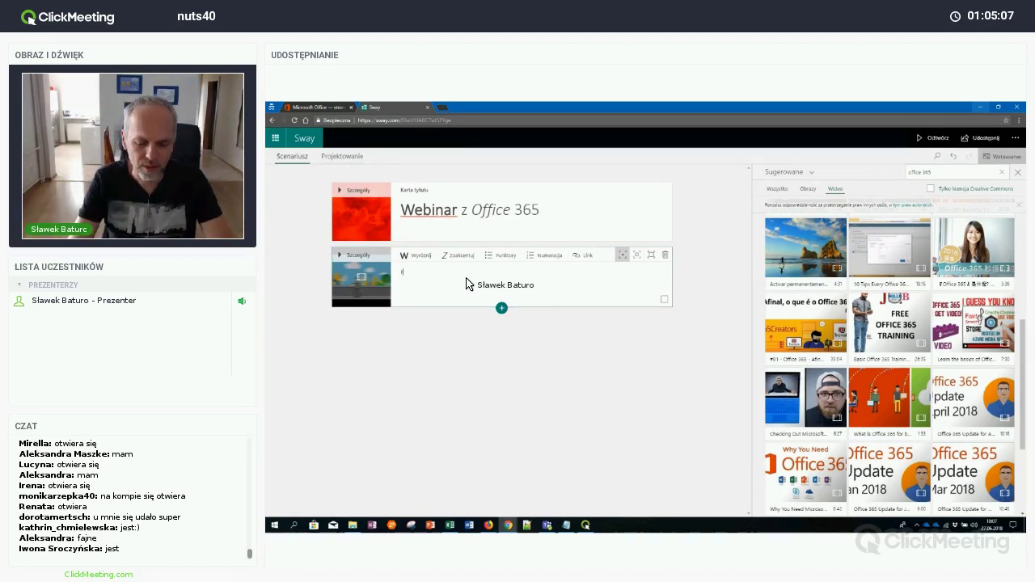
pyautogui.write('O')
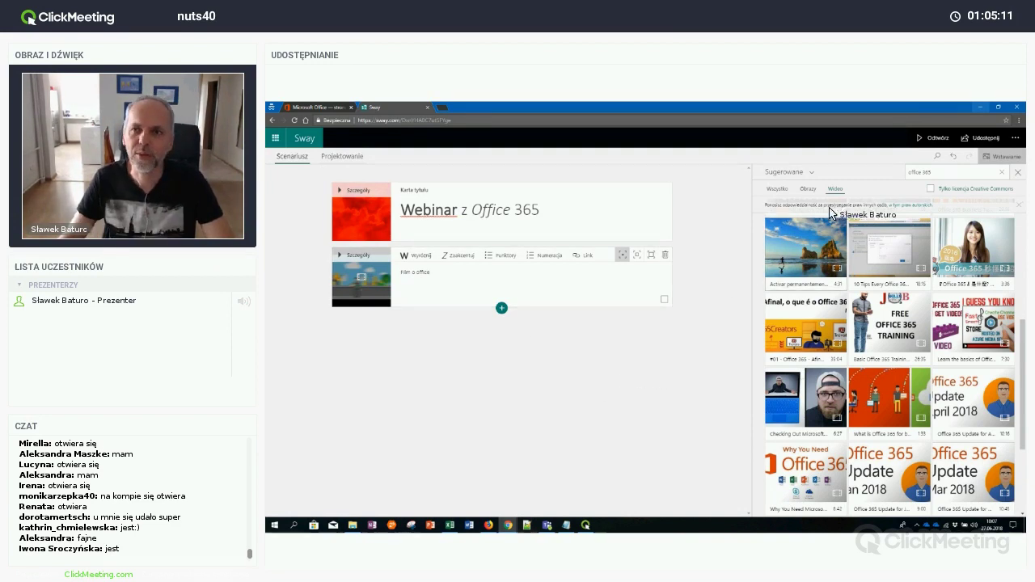
# Preview the Sway, then play and pause the embedded Office 365 video
pyautogui.click(935, 142)
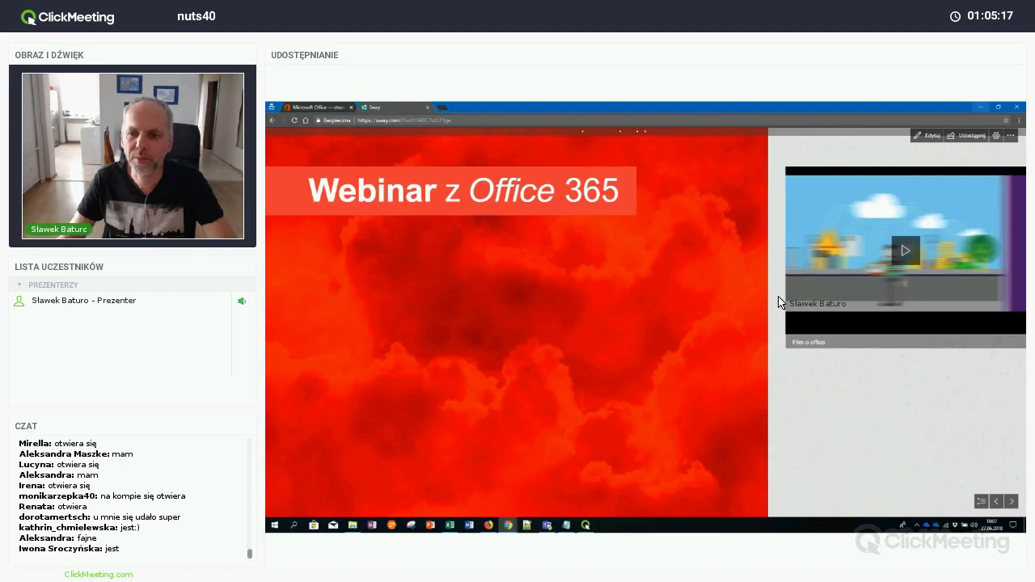
pyautogui.scroll(-2, 838, 279)
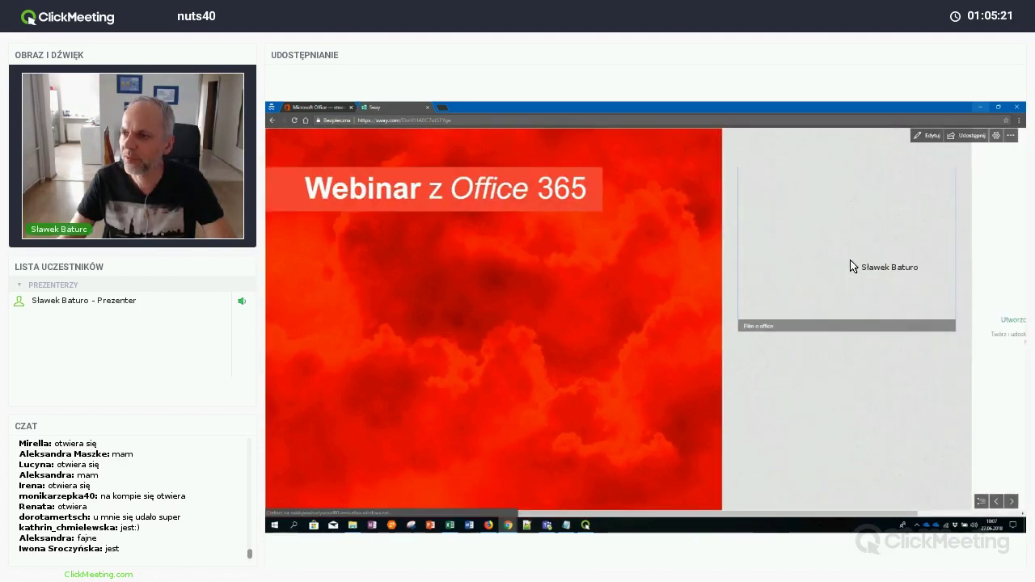
pyautogui.click(850, 260)
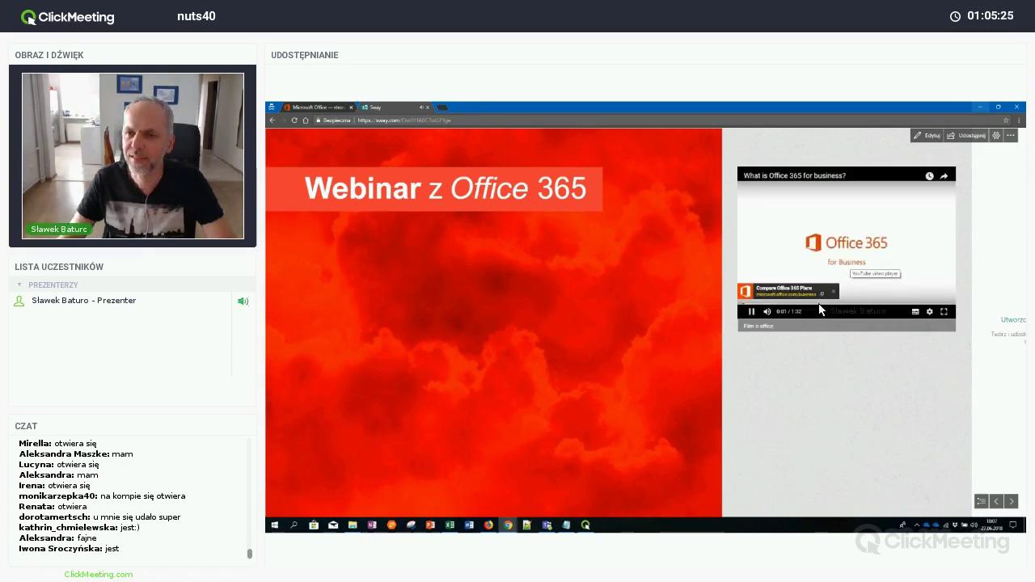
pyautogui.click(751, 312)
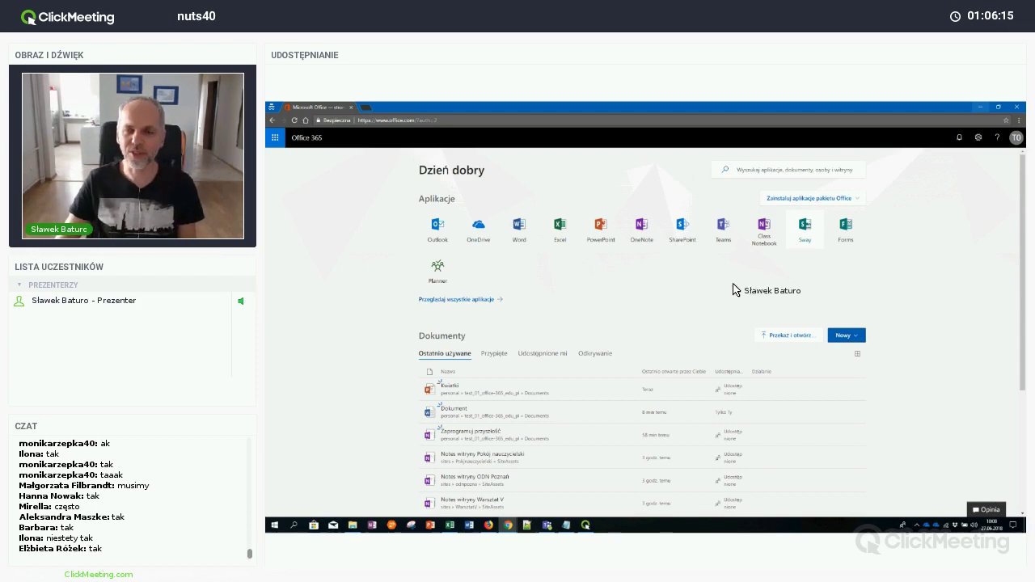
# Open Microsoft Forms from the Office 365 home page and create a new blank form
pyautogui.click(845, 227)
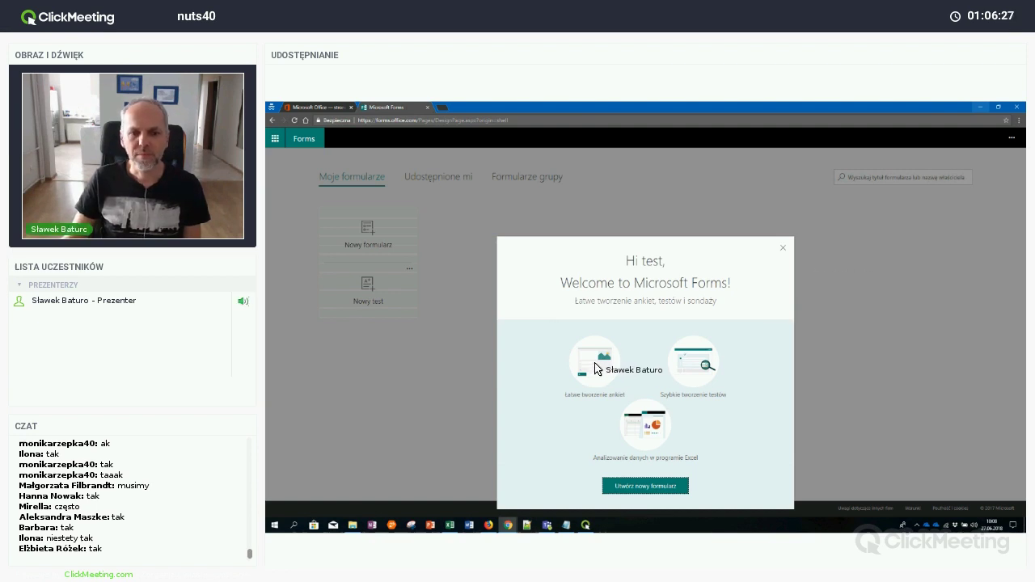
pyautogui.click(646, 486)
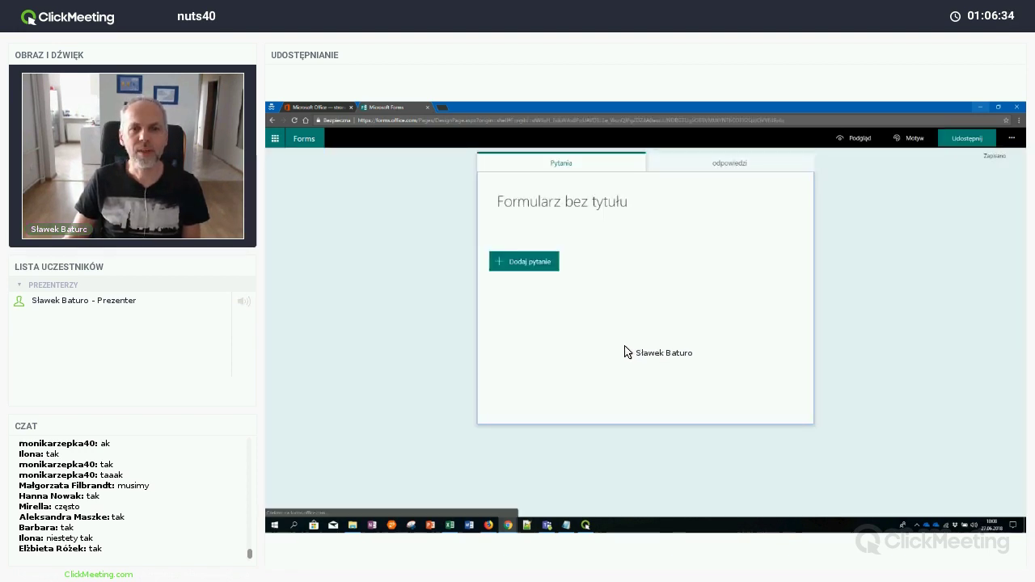
# Rename 'Formularz bez tytułu' to 'Webinar'
pyautogui.click(524, 263)
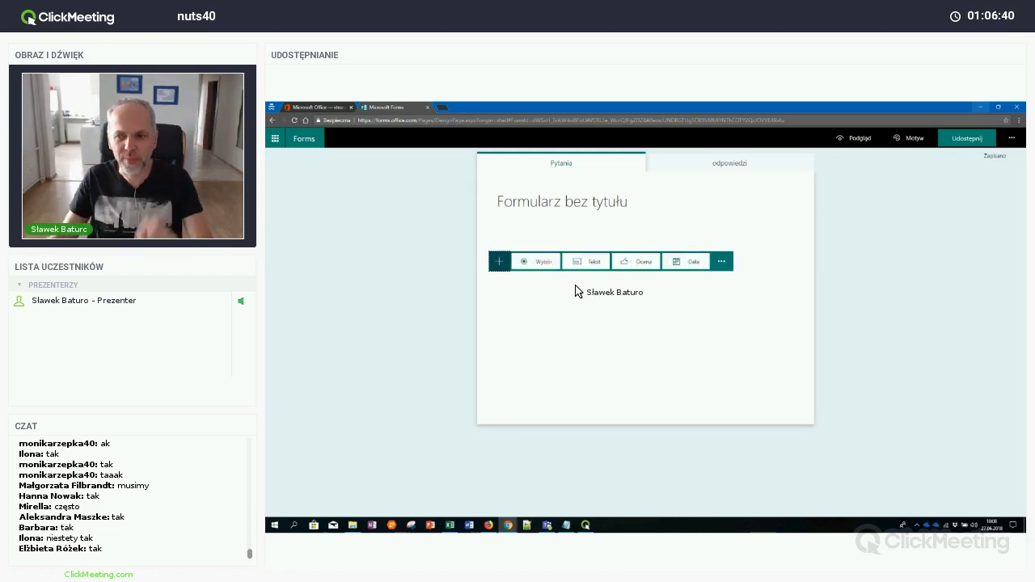
pyautogui.click(623, 203)
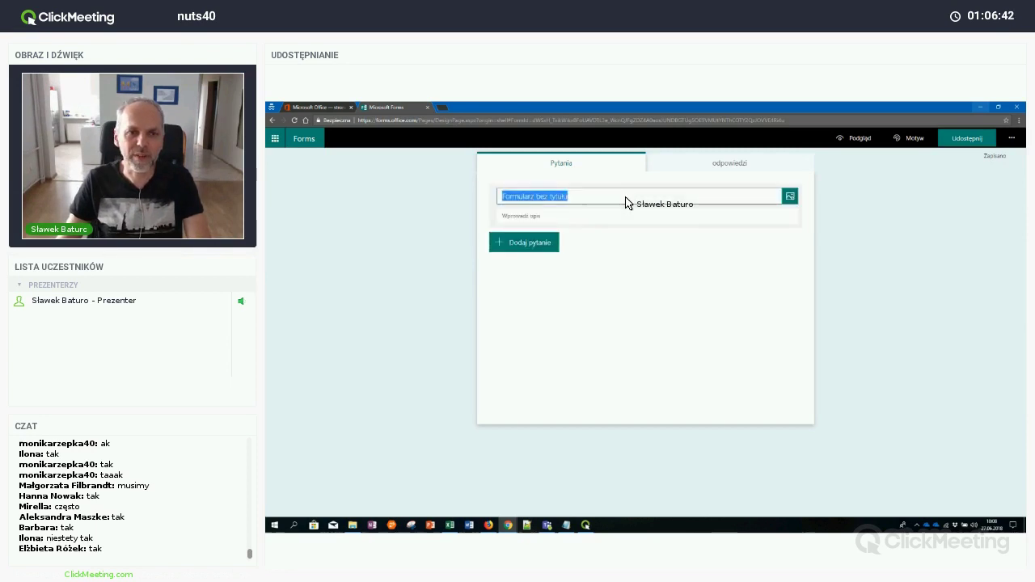
pyautogui.write('Webinar')
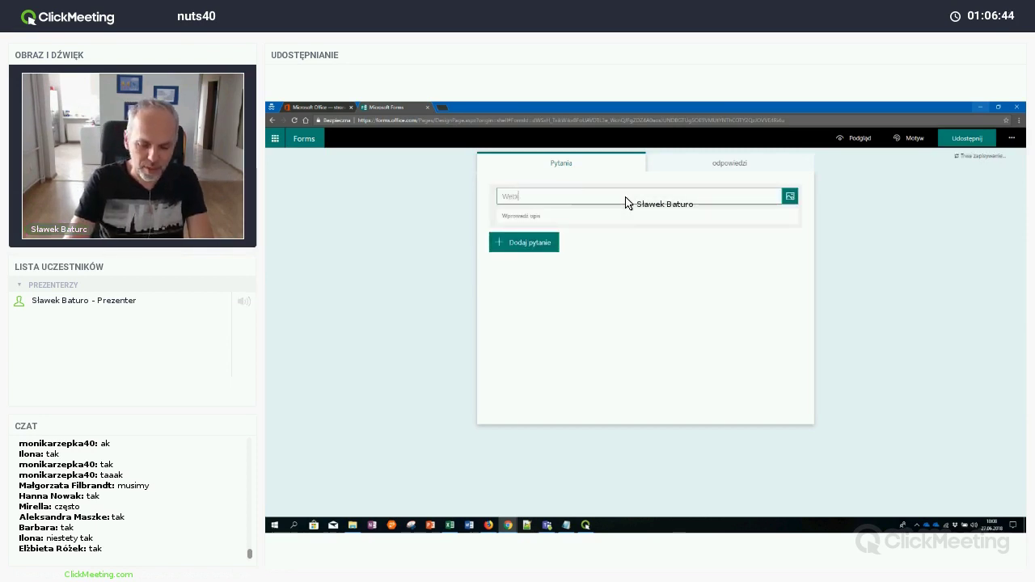
pyautogui.click(542, 243)
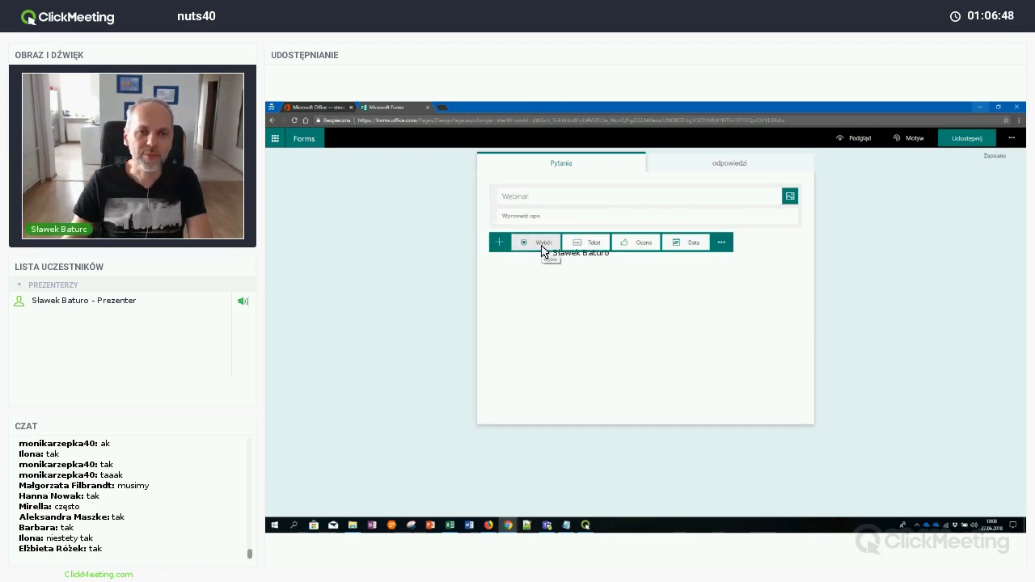
# Add a choice question 'Czy podoba Ci się office 365?' with options Tak and Nie
pyautogui.click(542, 244)
pyautogui.write('Czy')
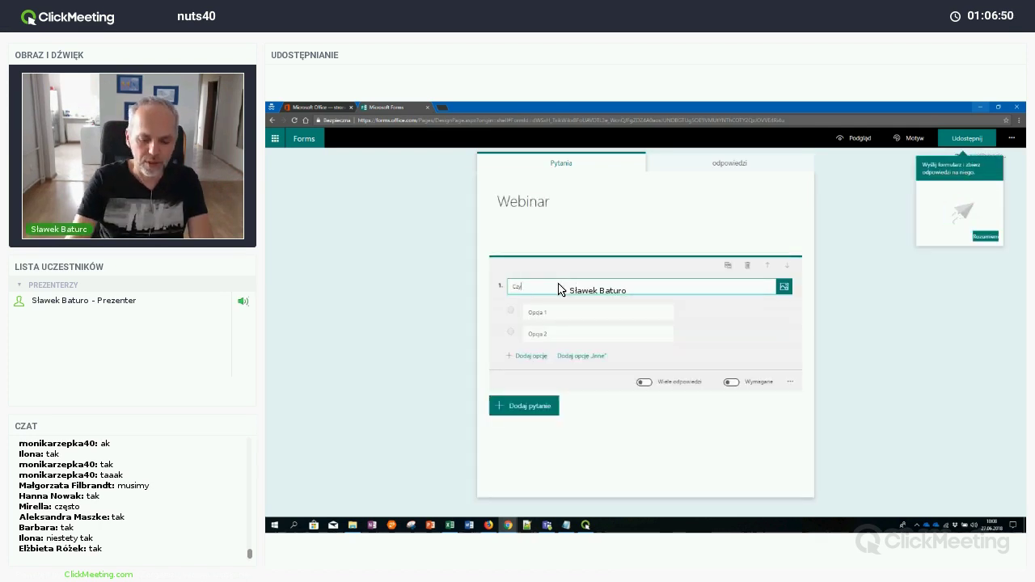
pyautogui.write(' podoba ci')
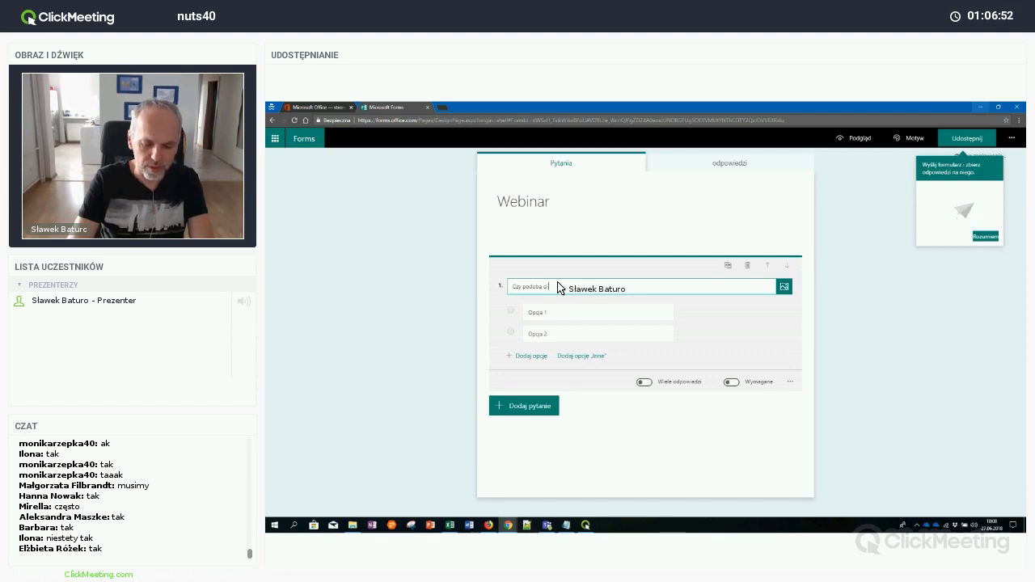
pyautogui.write(' si')
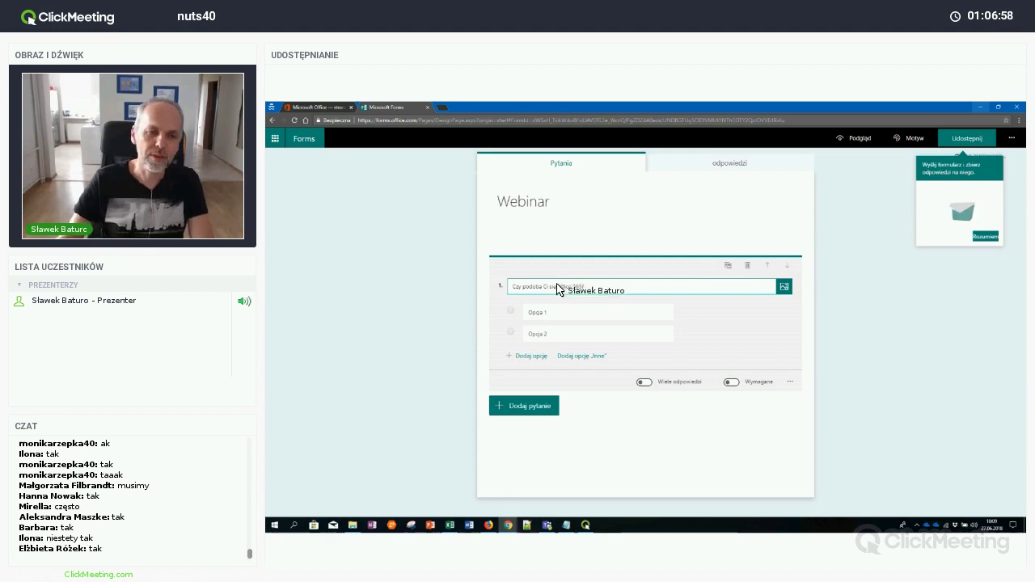
pyautogui.click(547, 315)
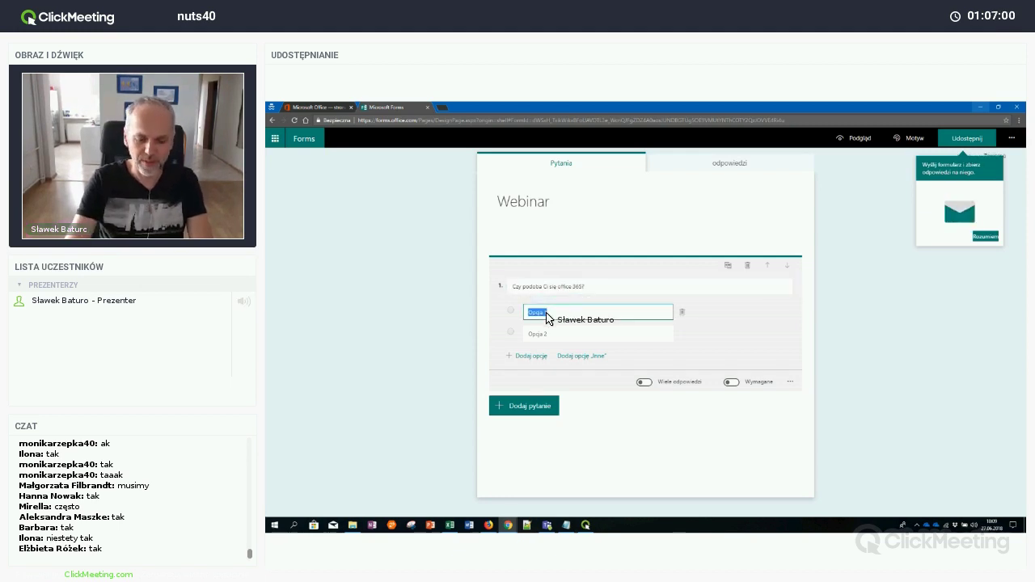
pyautogui.write('Tak')
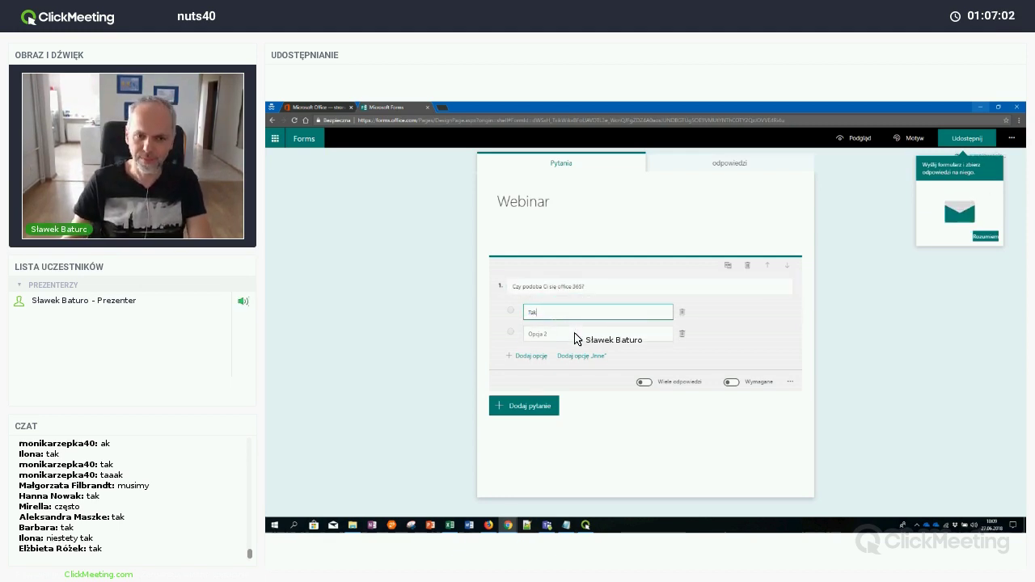
pyautogui.click(578, 338)
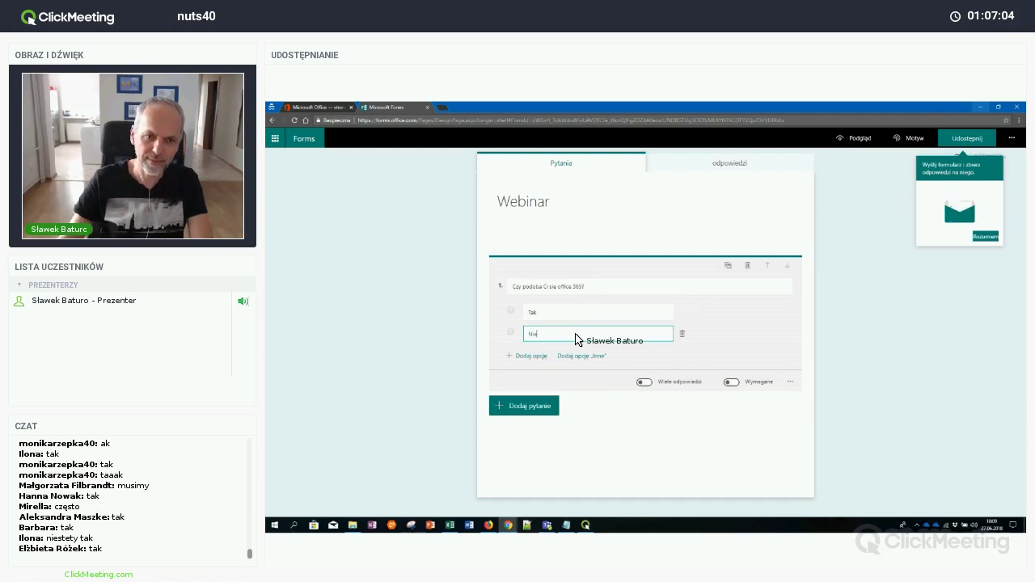
# Add the 'Inne' option and make the question required
pyautogui.click(574, 357)
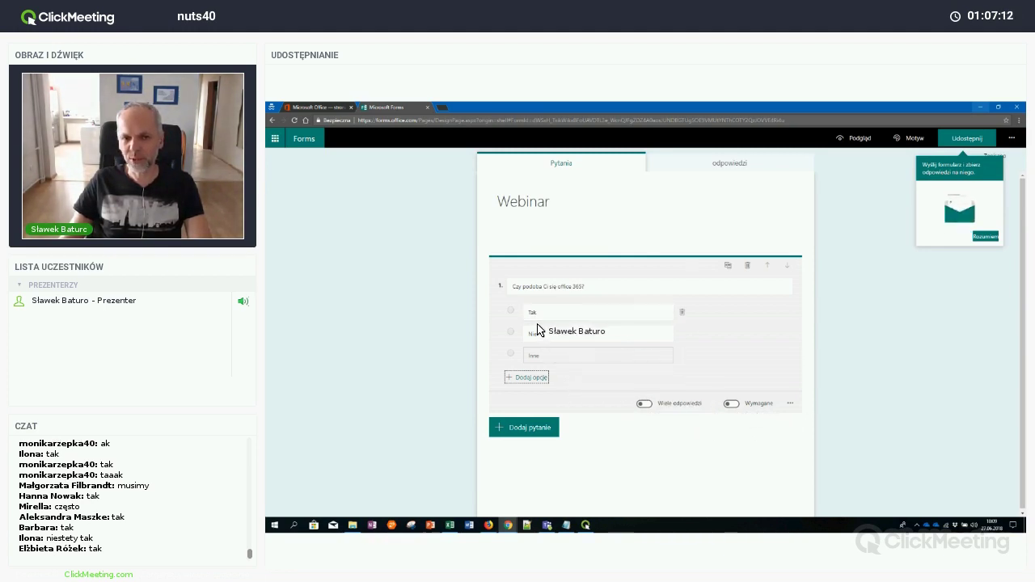
pyautogui.click(732, 404)
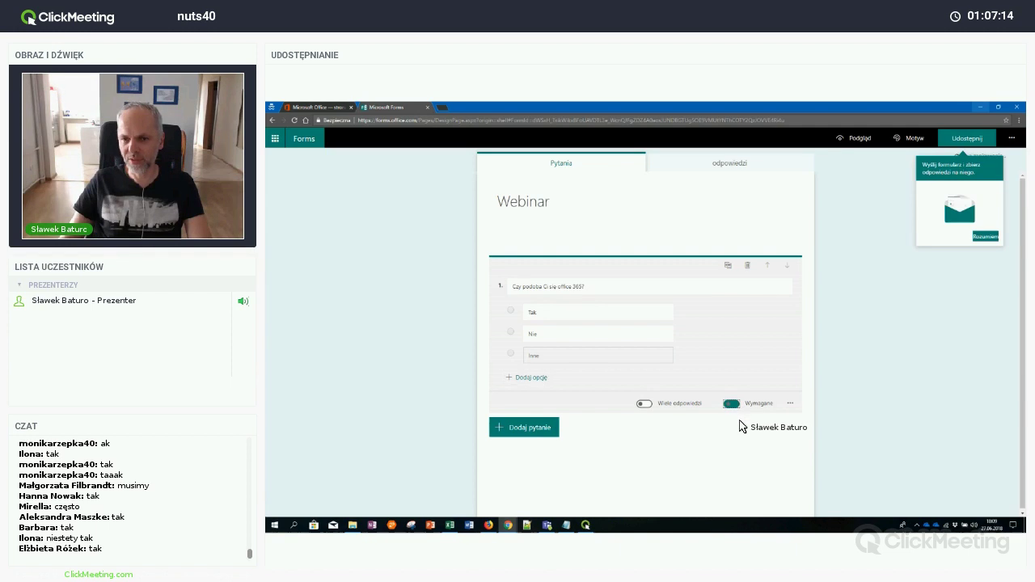
pyautogui.click(792, 403)
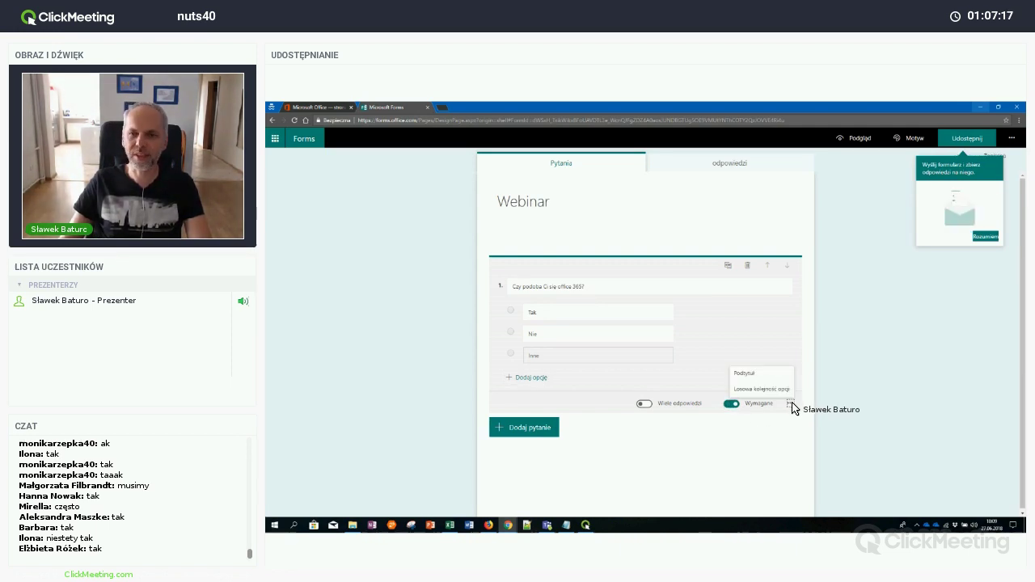
pyautogui.click(793, 427)
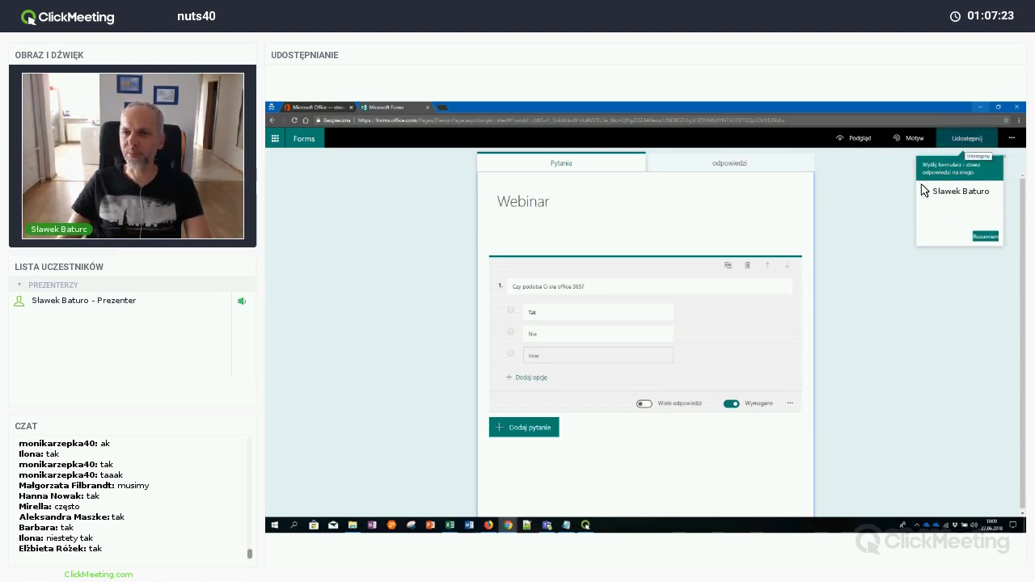
pyautogui.click(843, 245)
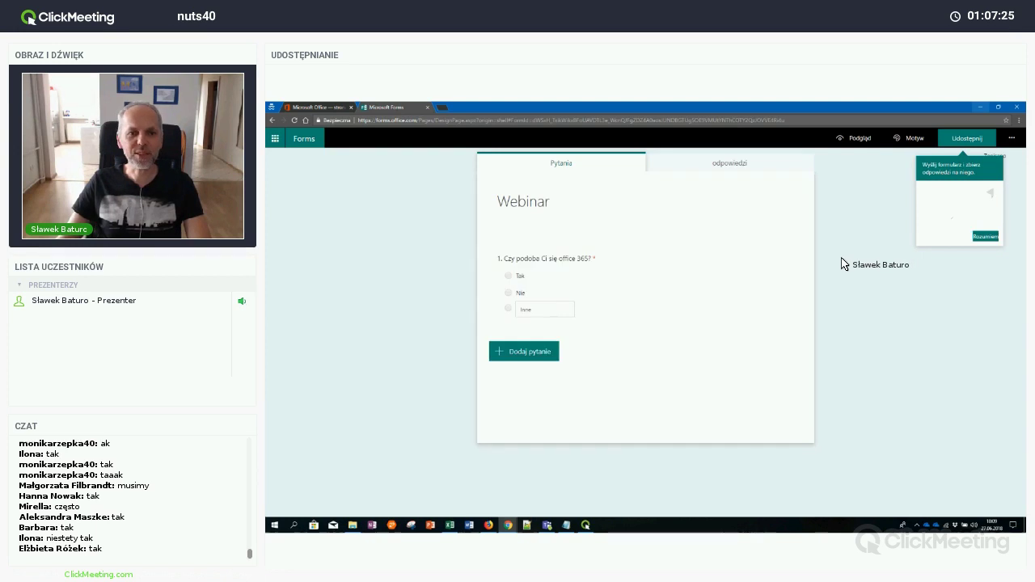
# Apply the purple illustrated theme to the Webinar form and preview it
pyautogui.click(904, 144)
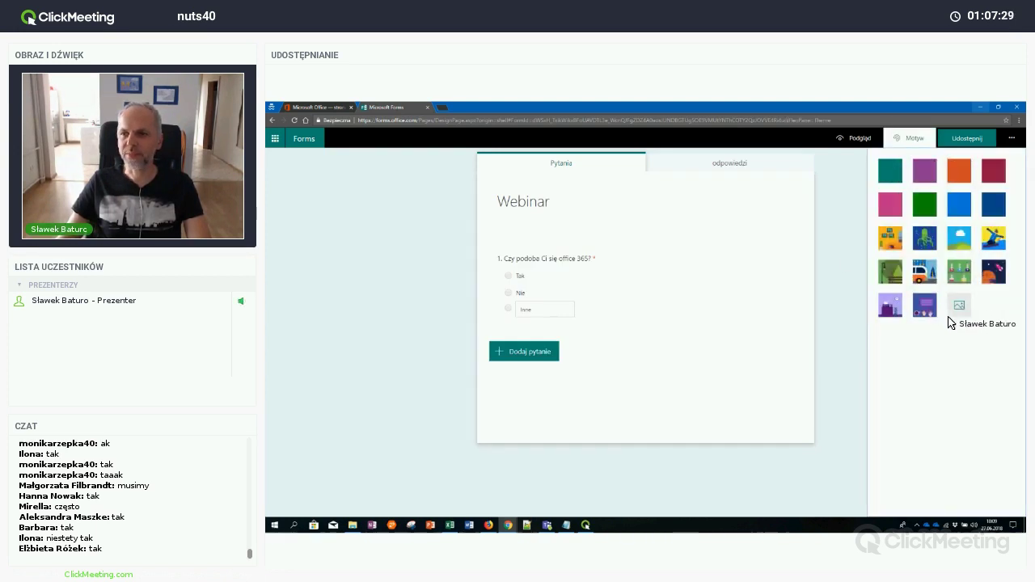
pyautogui.click(924, 305)
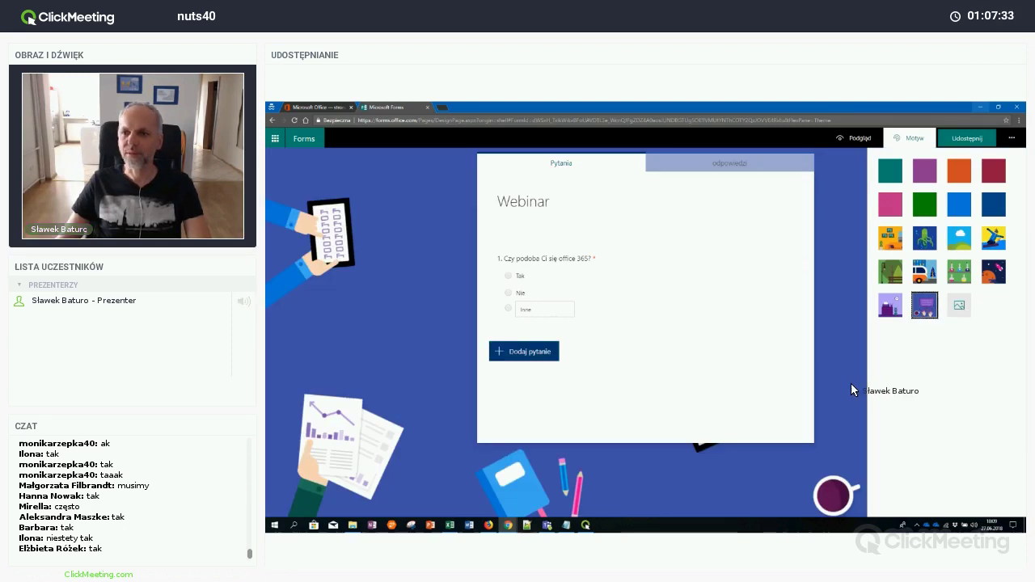
pyautogui.click(851, 138)
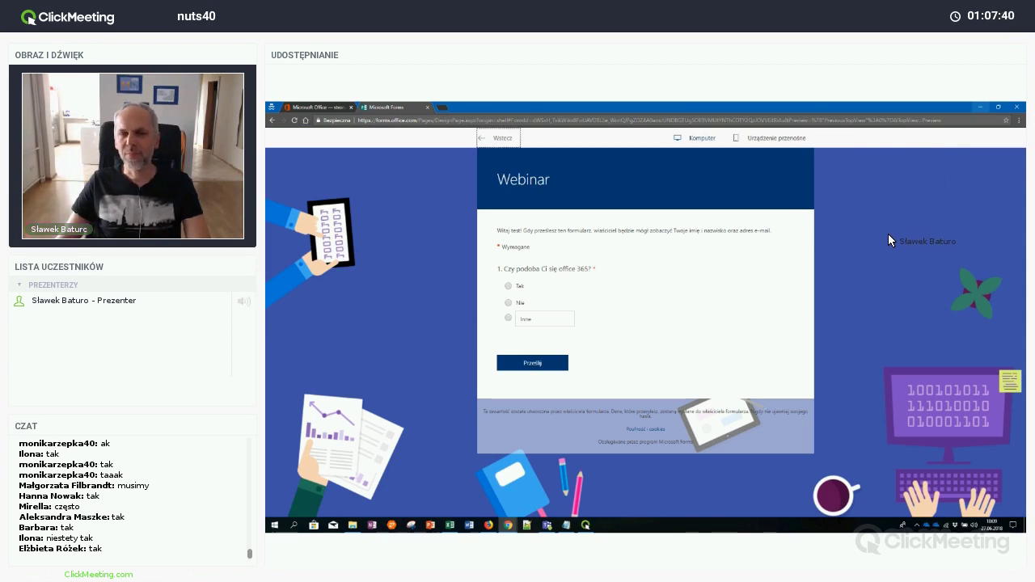
# Check the Webinar form's mobile and desktop preview layouts, then return to the editor
pyautogui.click(784, 144)
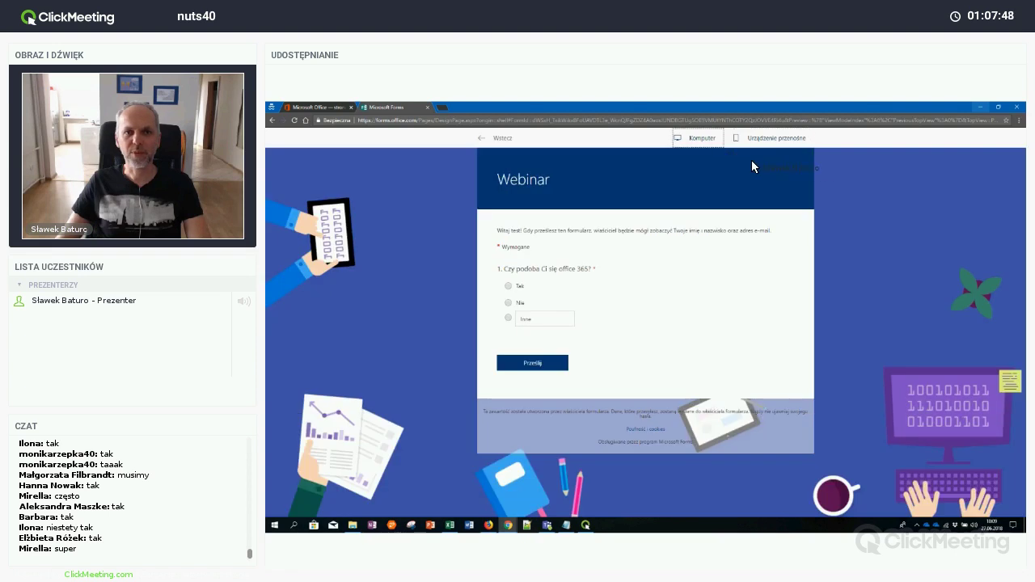
pyautogui.click(701, 139)
pyautogui.click(493, 143)
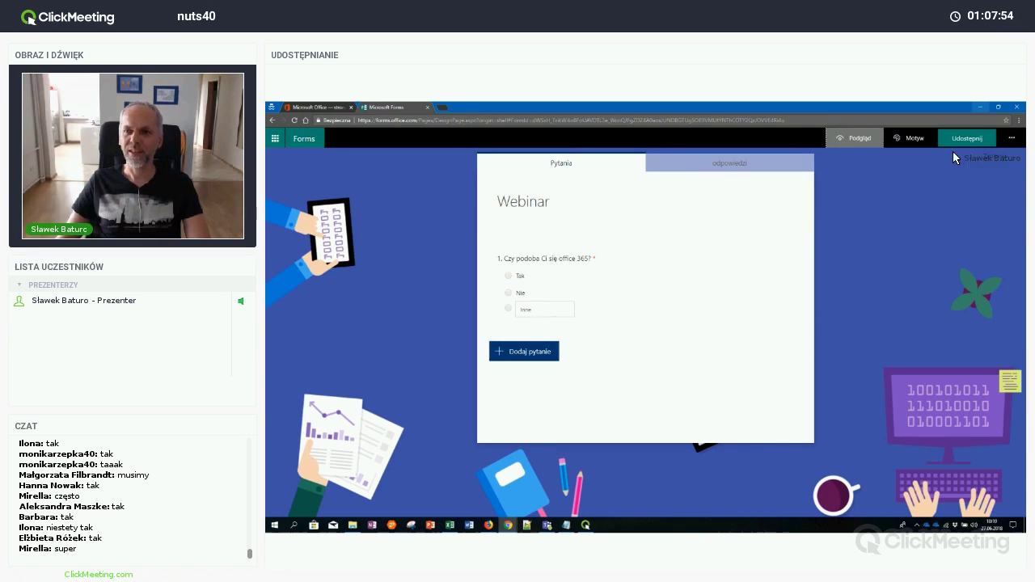
# Set sharing to 'Każda osoba dysponująca linkiem może odpowiadać' so anyone with the link can respond
pyautogui.click(976, 139)
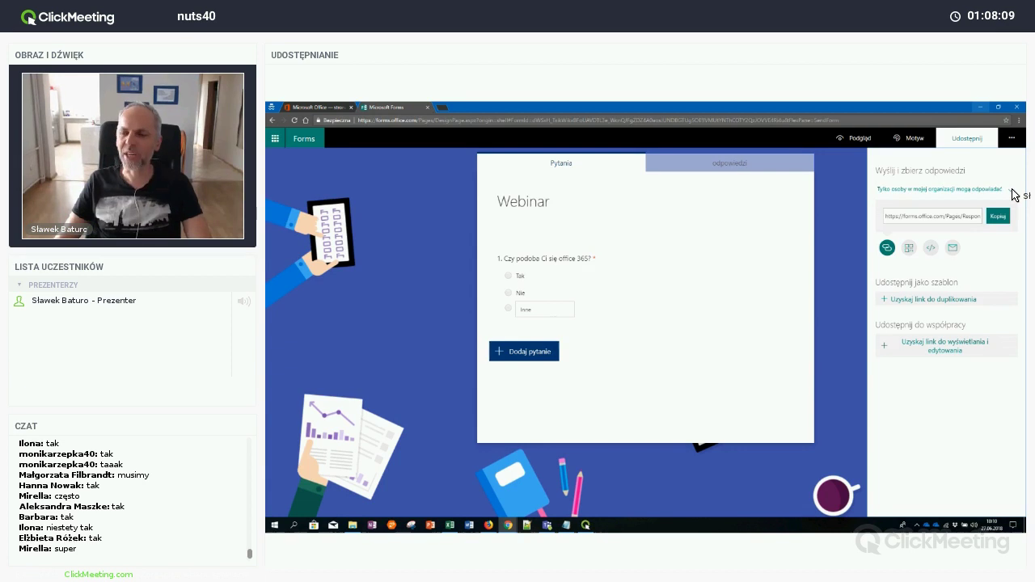
pyautogui.click(1012, 191)
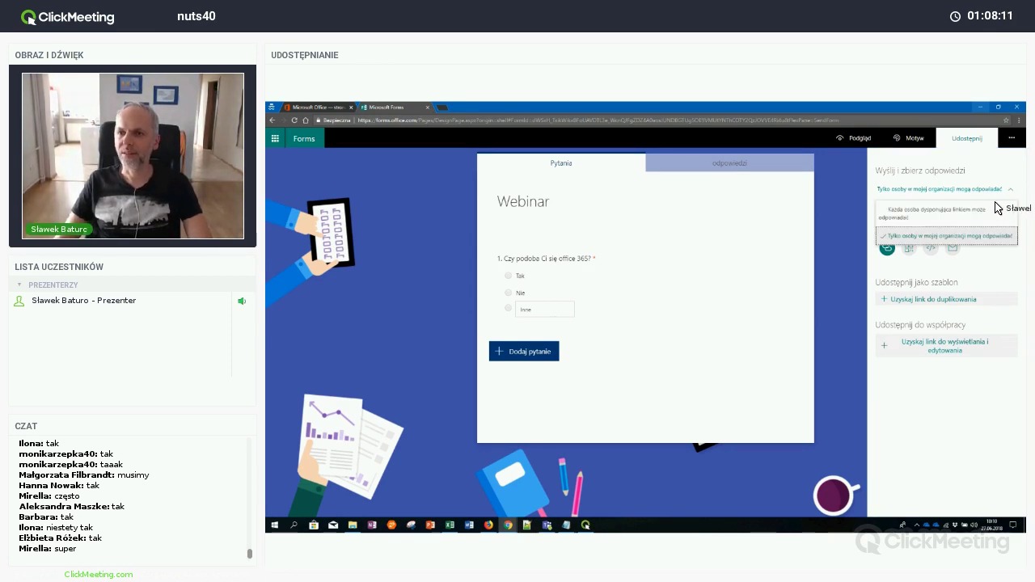
pyautogui.click(992, 215)
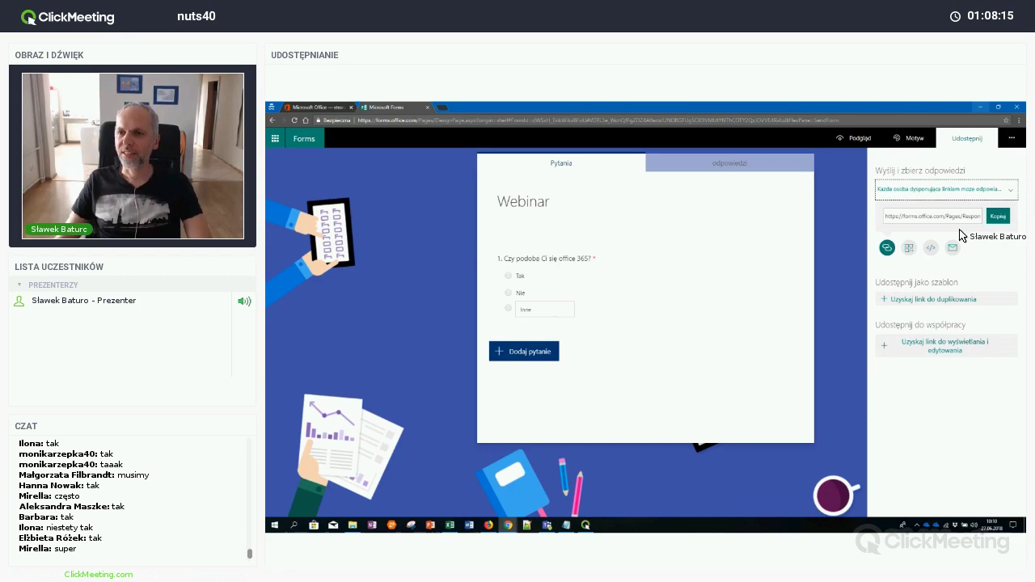
# Look over the QR code and embed options, then copy the form's response link
pyautogui.click(911, 250)
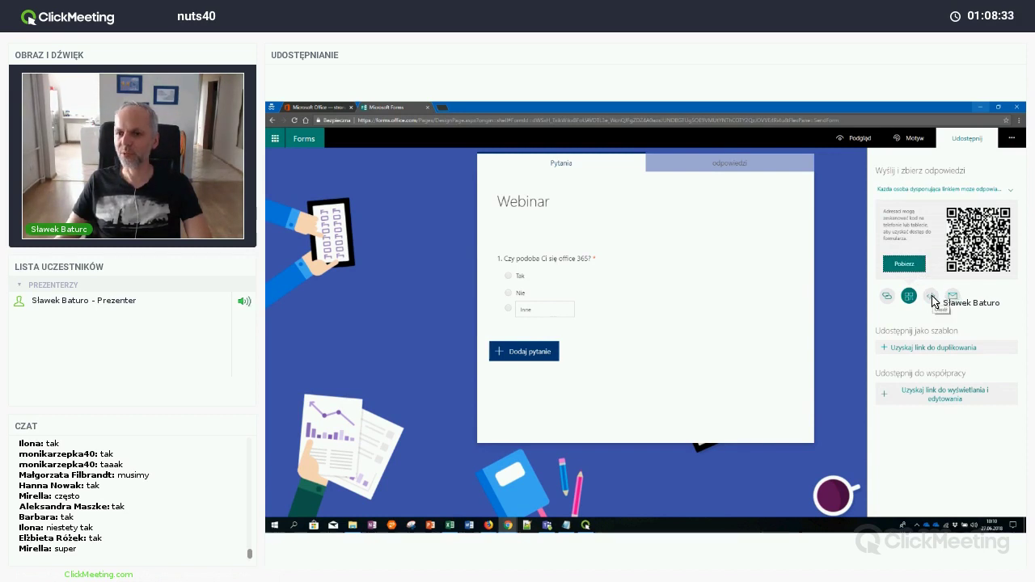
pyautogui.click(931, 296)
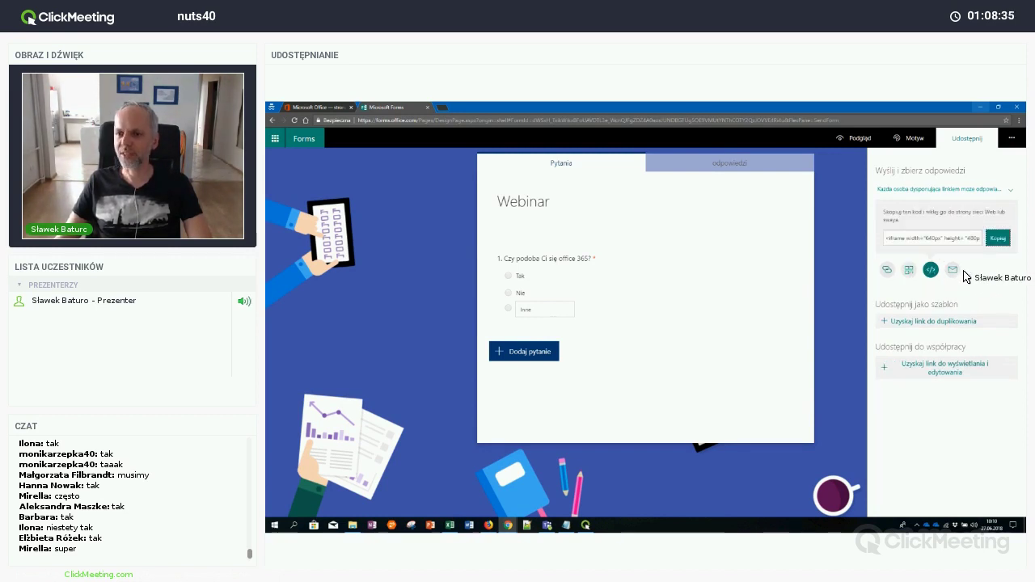
pyautogui.click(888, 270)
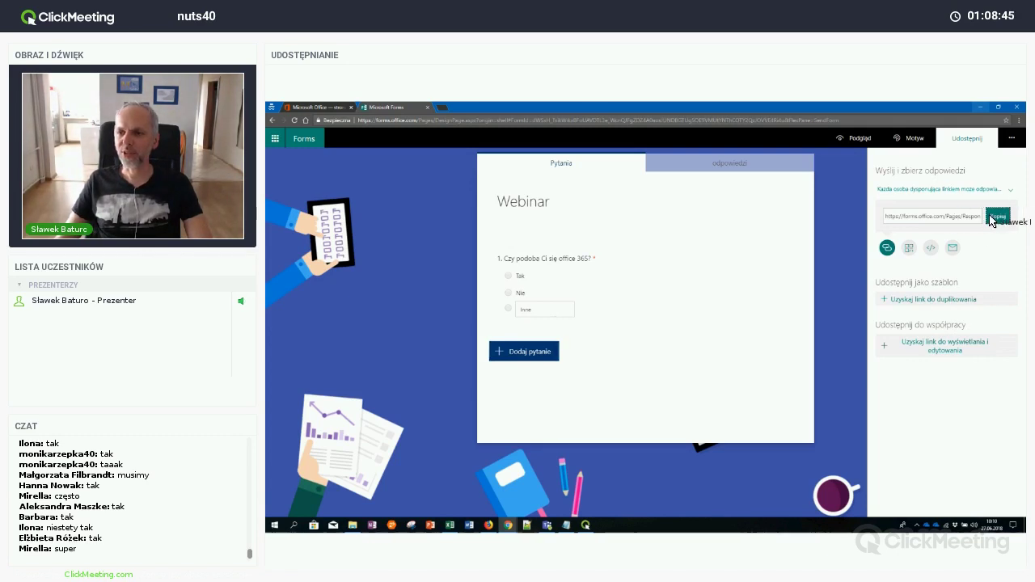
pyautogui.click(997, 218)
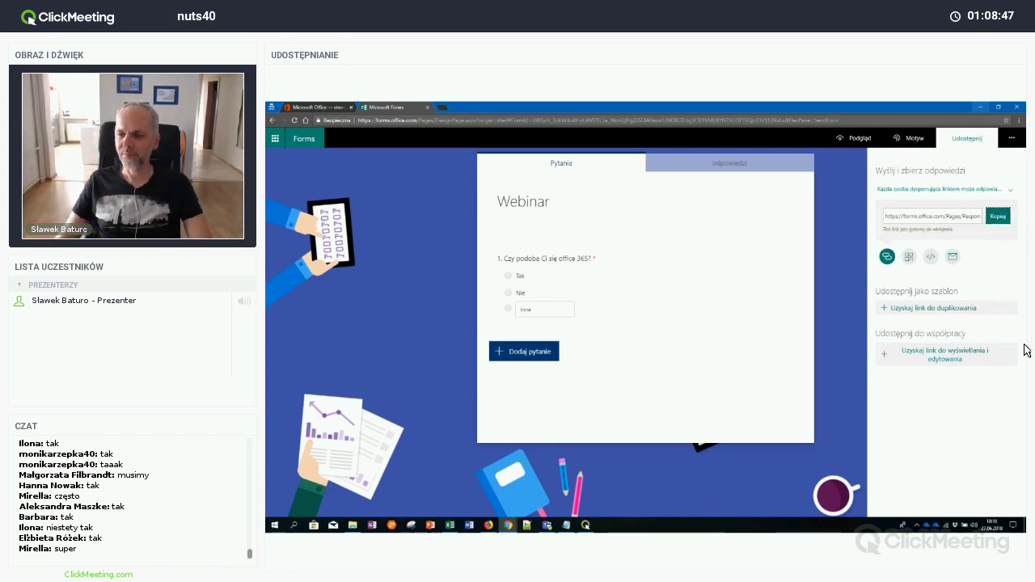
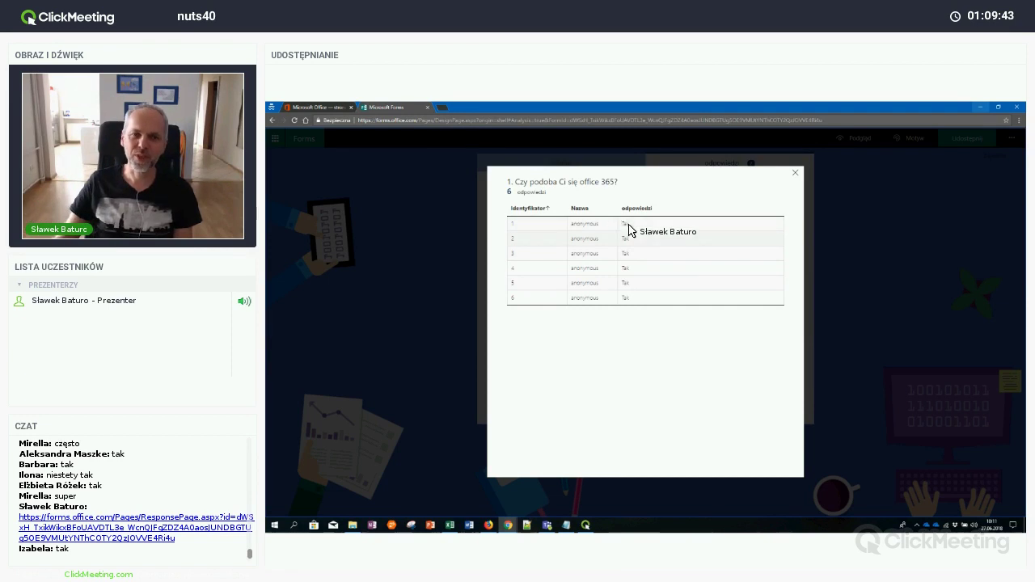
# Close the individual response table to return to the Webinar form's 9-response summary and pie chart
pyautogui.click(795, 173)
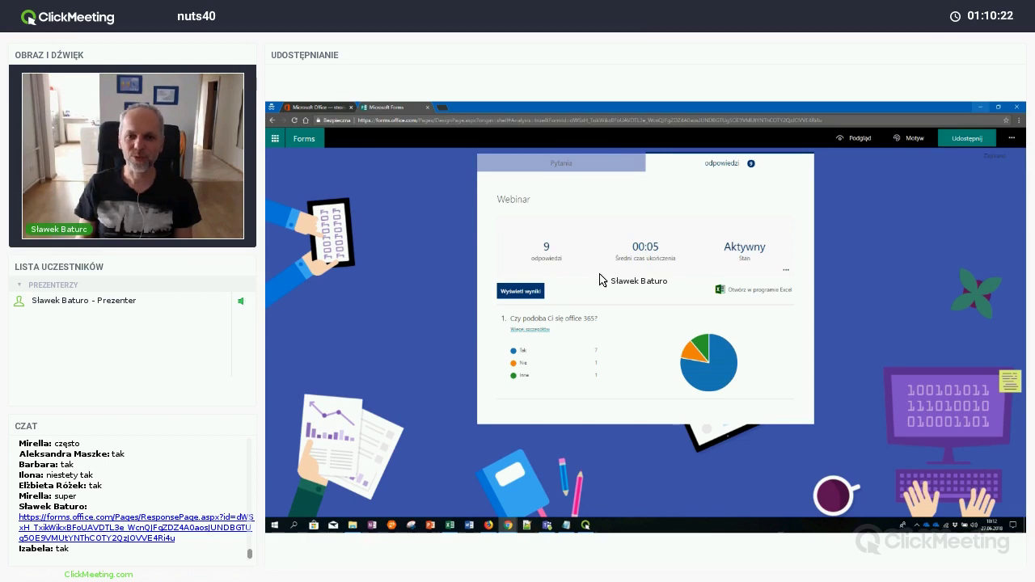
pyautogui.click(531, 293)
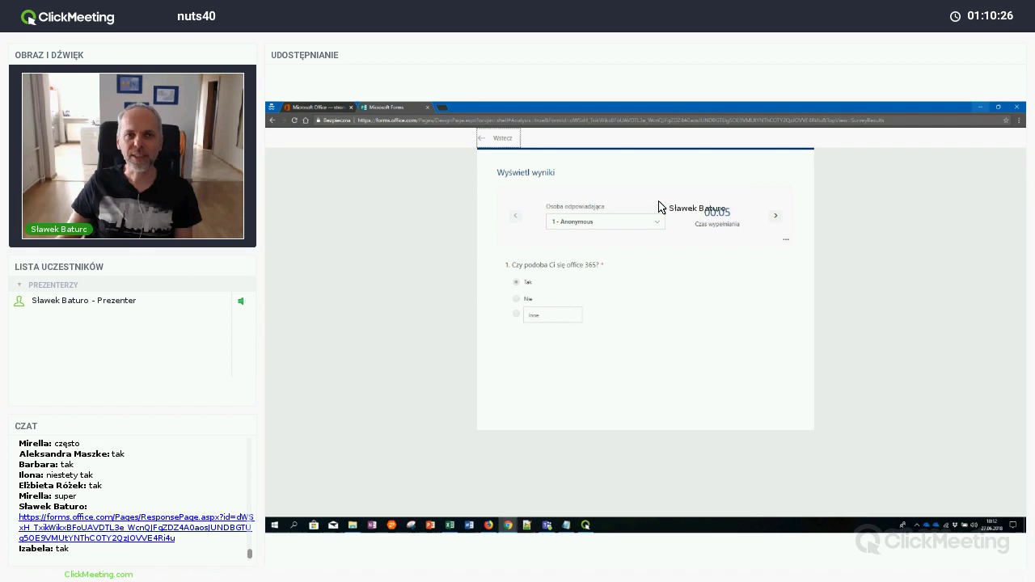
pyautogui.click(502, 139)
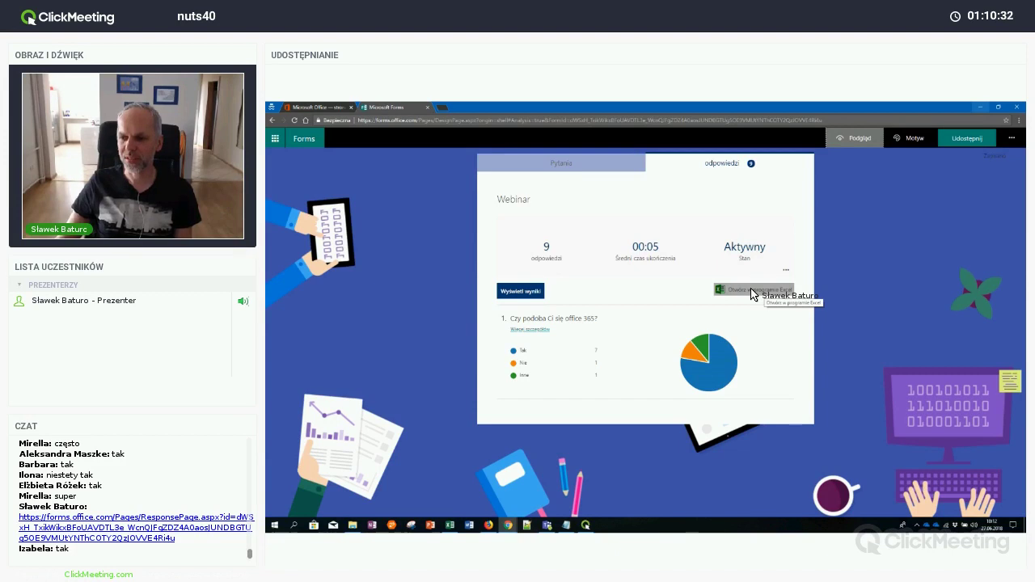
pyautogui.click(753, 291)
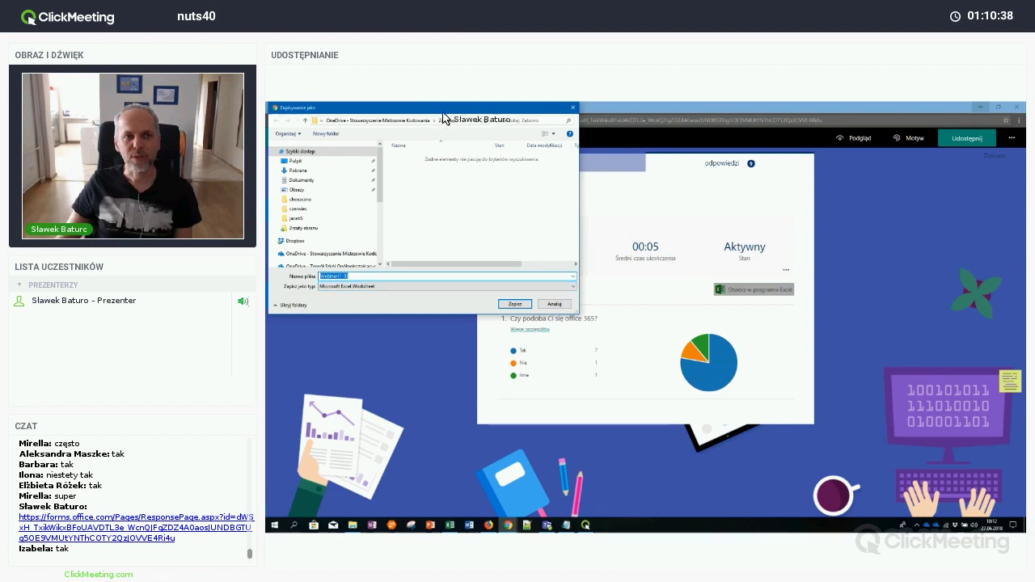
pyautogui.moveTo(443, 119); pyautogui.dragTo(529, 188)
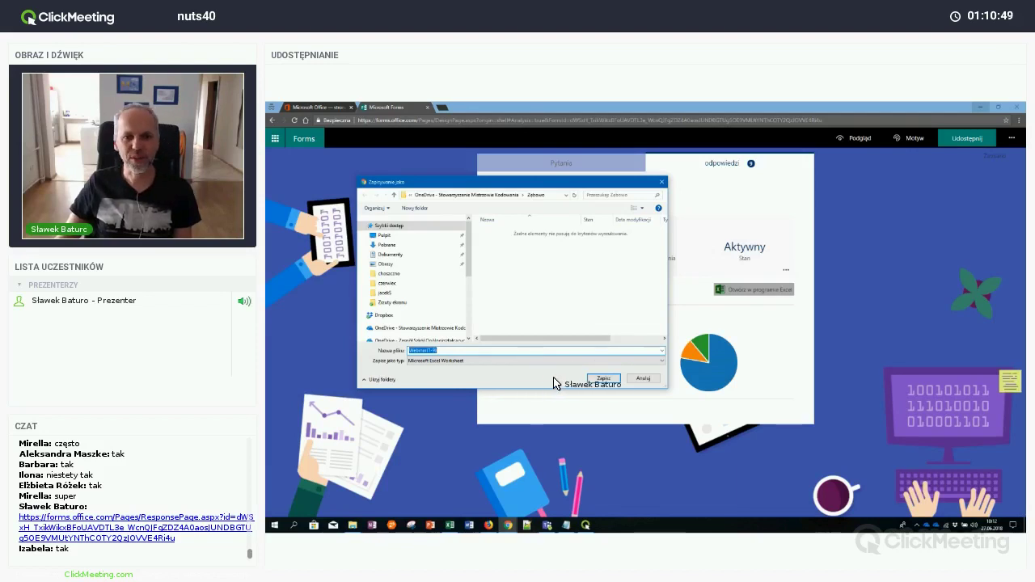
pyautogui.click(649, 379)
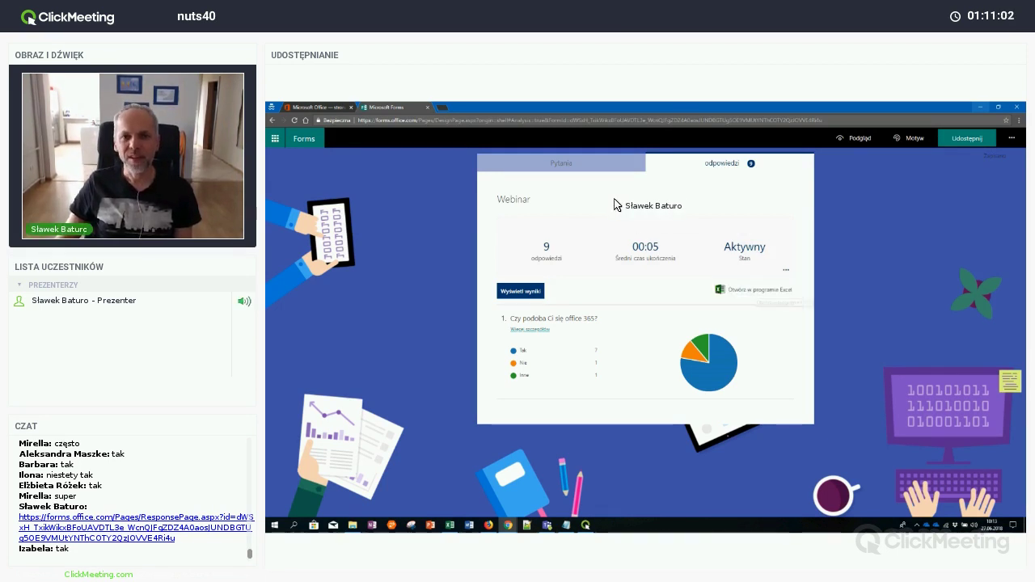
# Leave the Webinar form for My forms and start a new untitled quiz
pyautogui.click(581, 166)
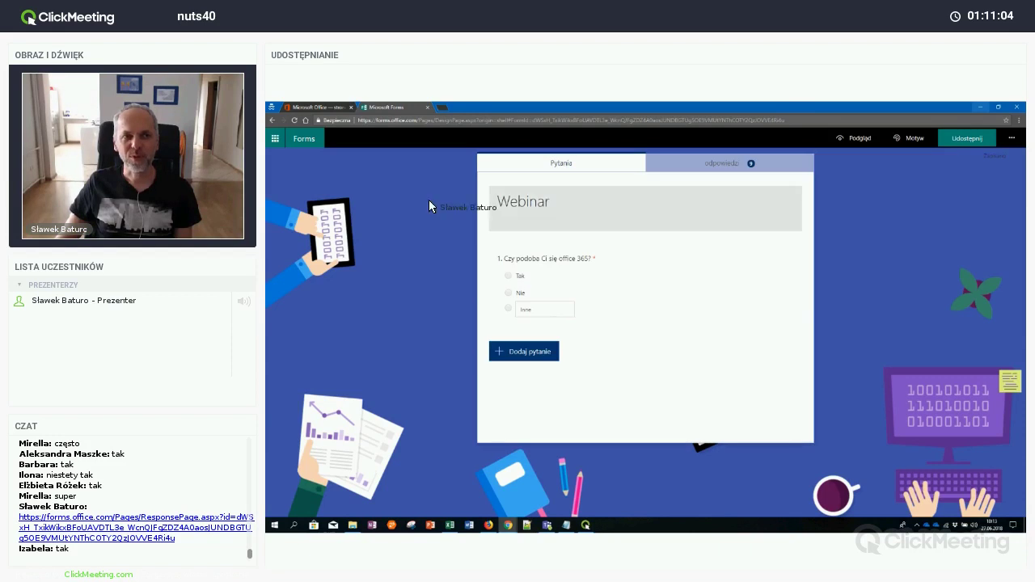
pyautogui.click(305, 139)
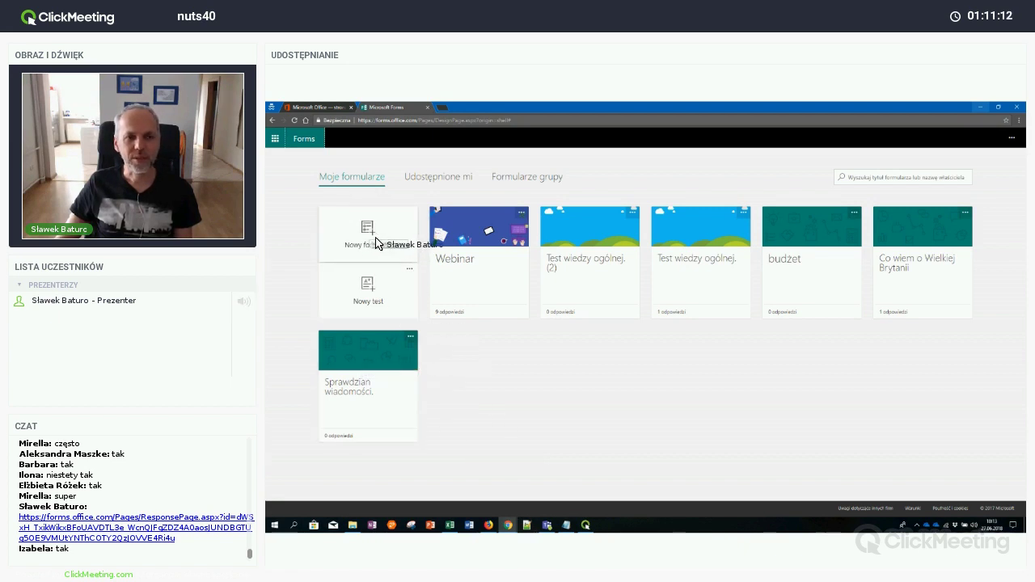
pyautogui.click(363, 298)
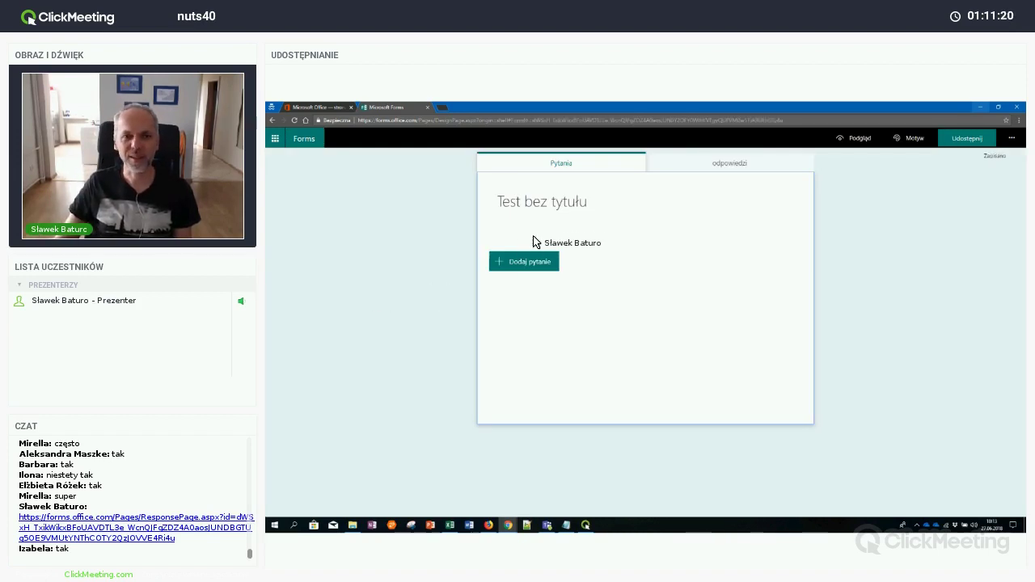
# Title the quiz 'Kartkówka' and add the text question 'Jak po angielsku mówimy na psa?'
pyautogui.click(590, 210)
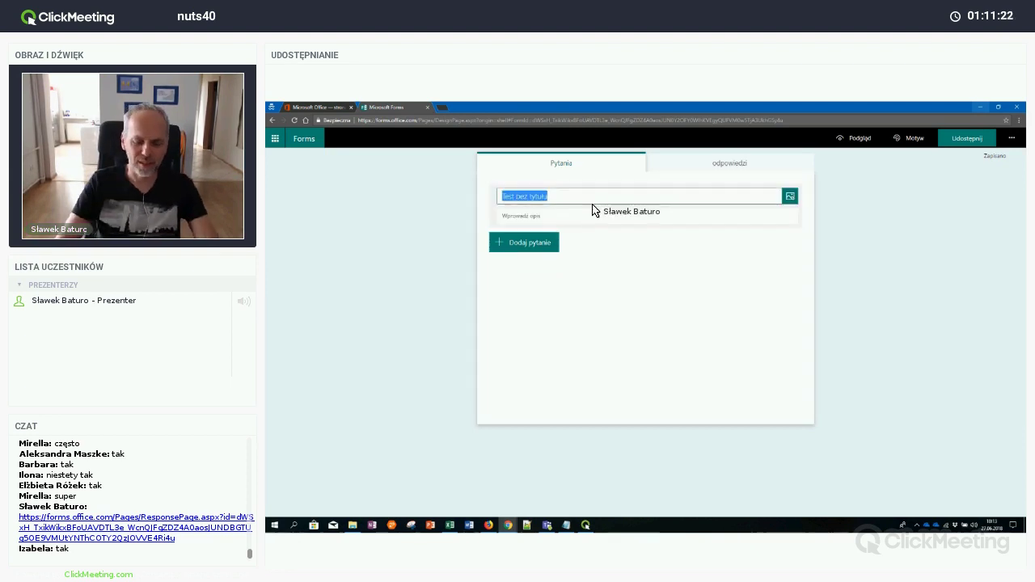
pyautogui.write('Kartkówka')
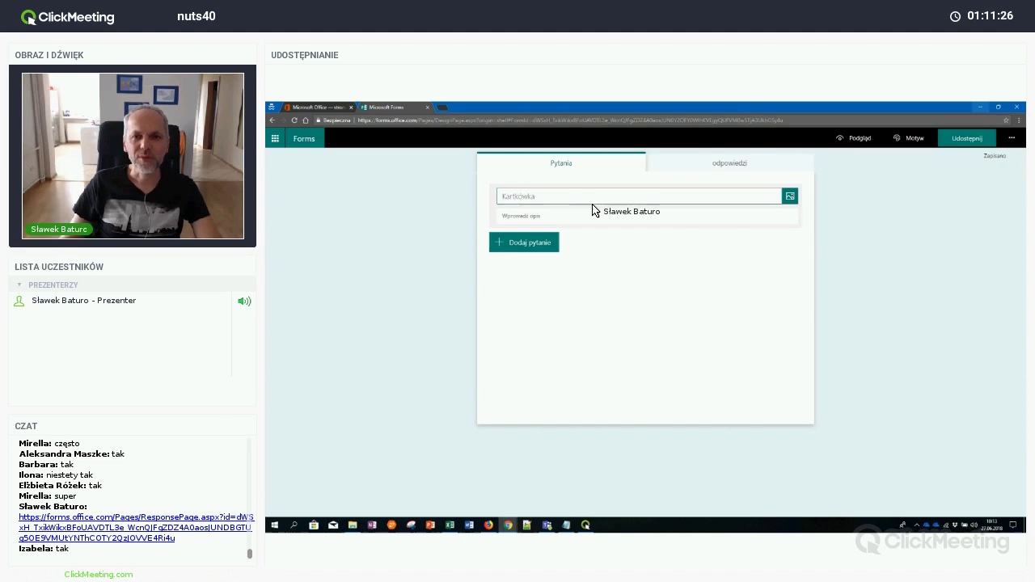
pyautogui.click(547, 242)
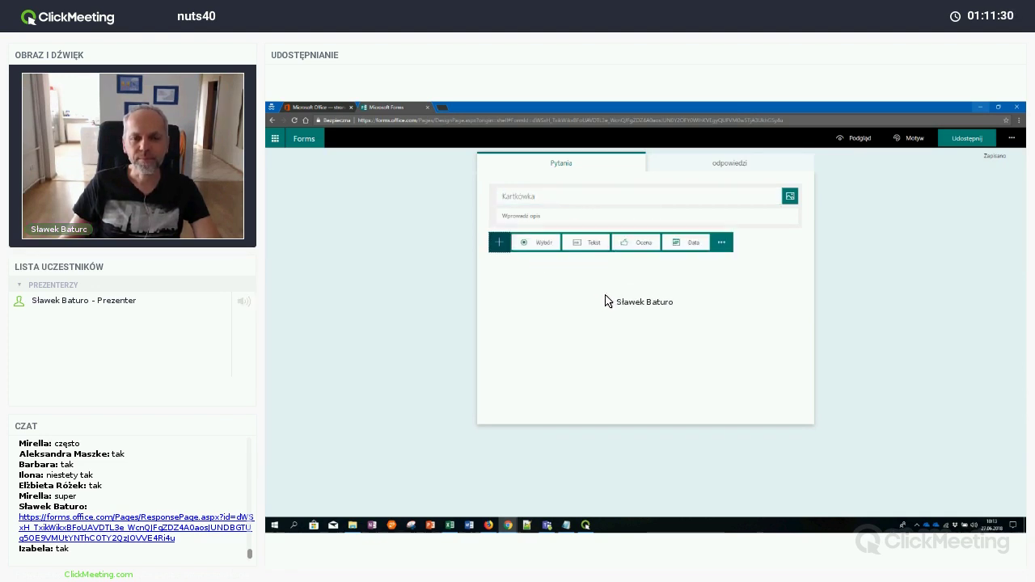
pyautogui.click(595, 246)
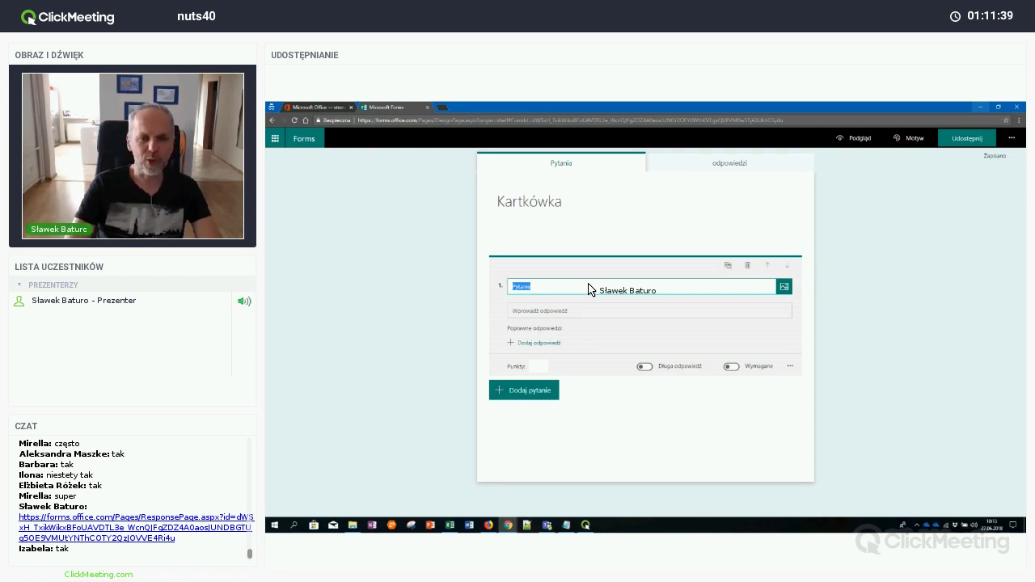
pyautogui.write('Jak po angielsku')
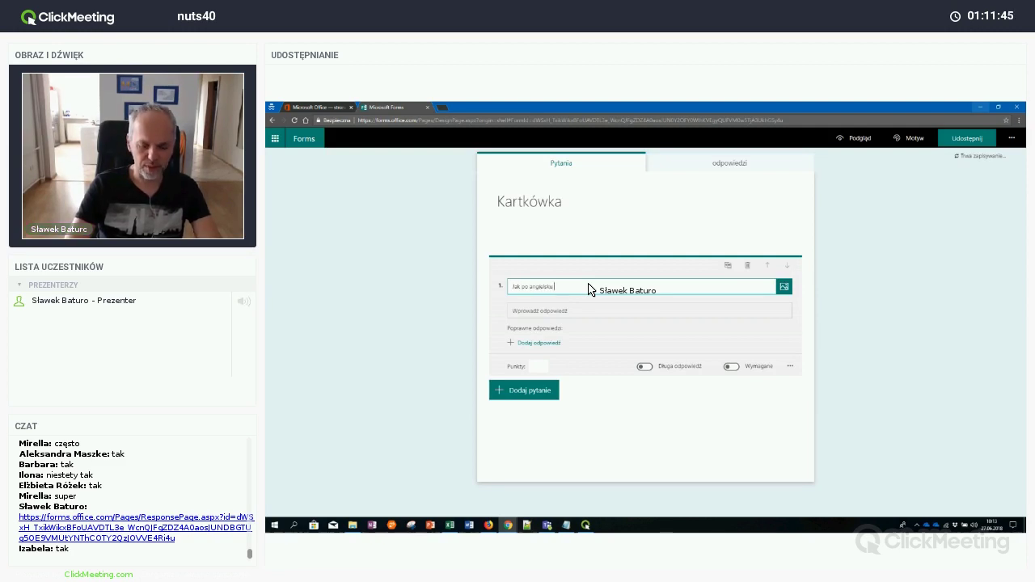
pyautogui.write('mówimy naps')
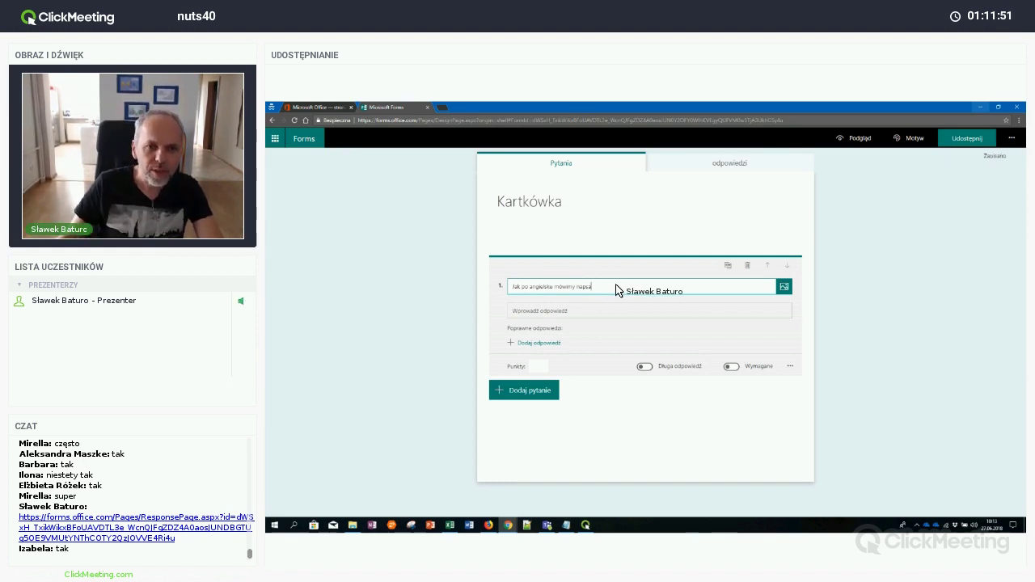
pyautogui.write('a')
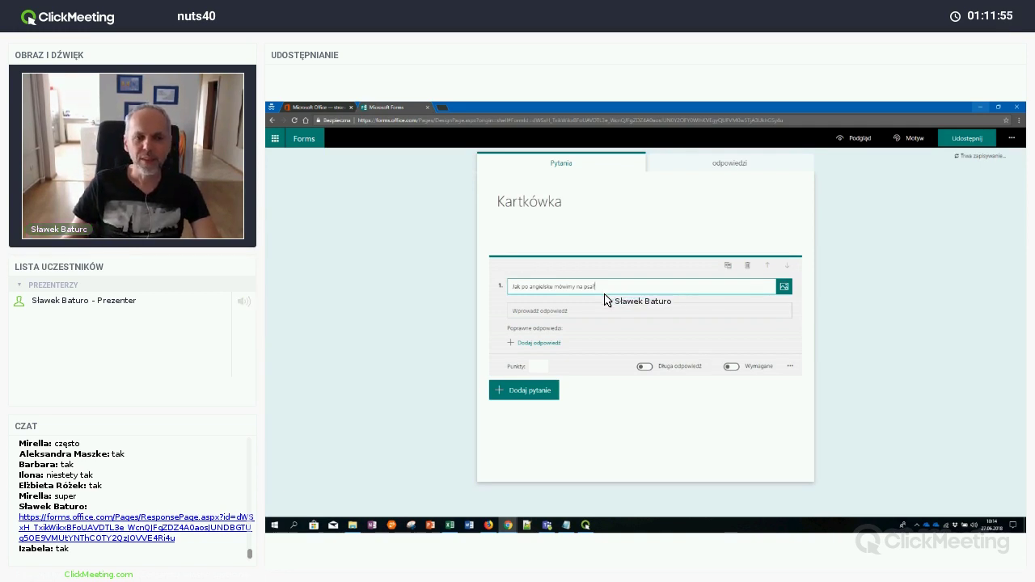
pyautogui.click(578, 314)
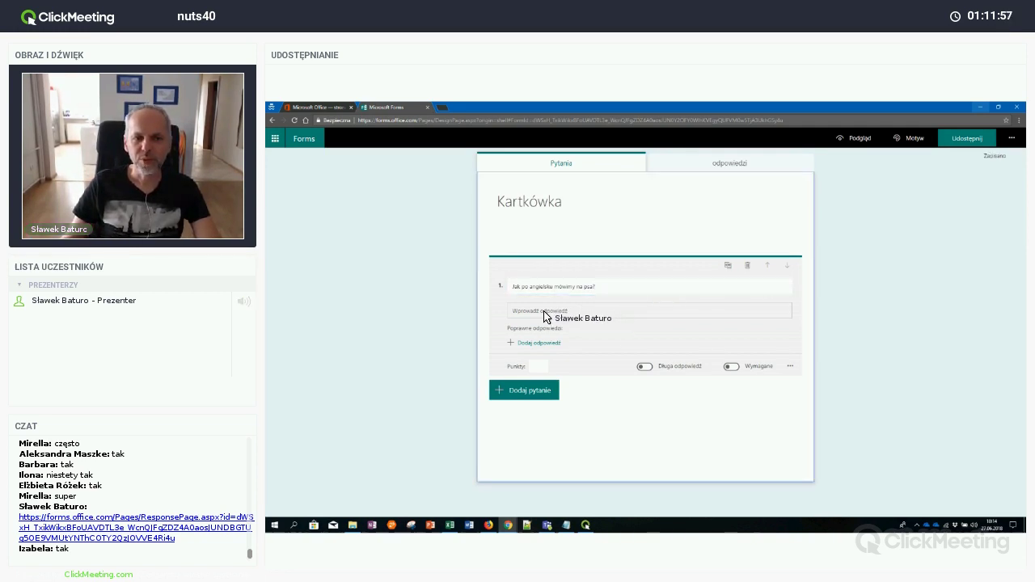
# Set 'dog' as the correct answer, worth 2 points, and make the question required
pyautogui.click(551, 344)
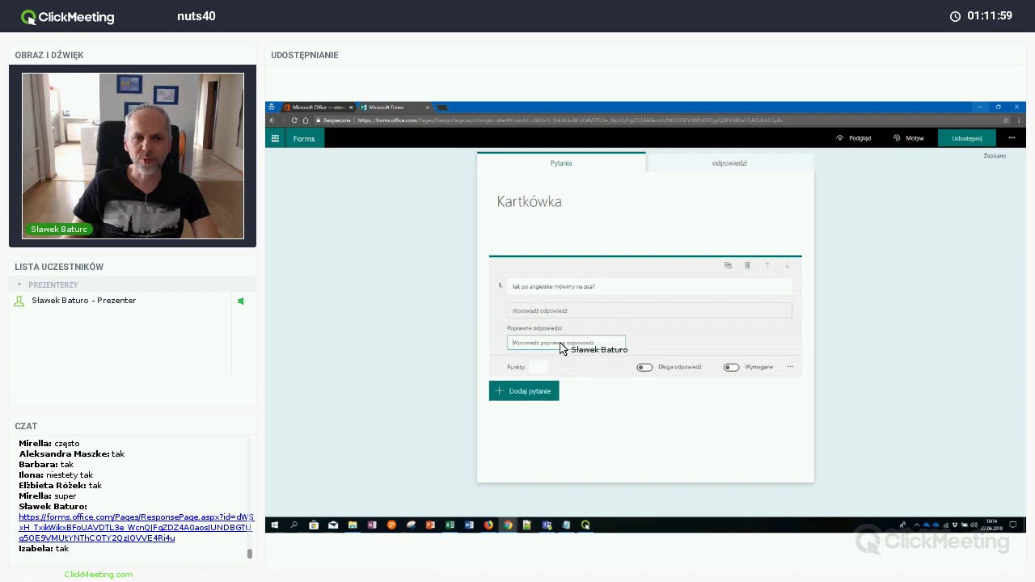
pyautogui.write('do')
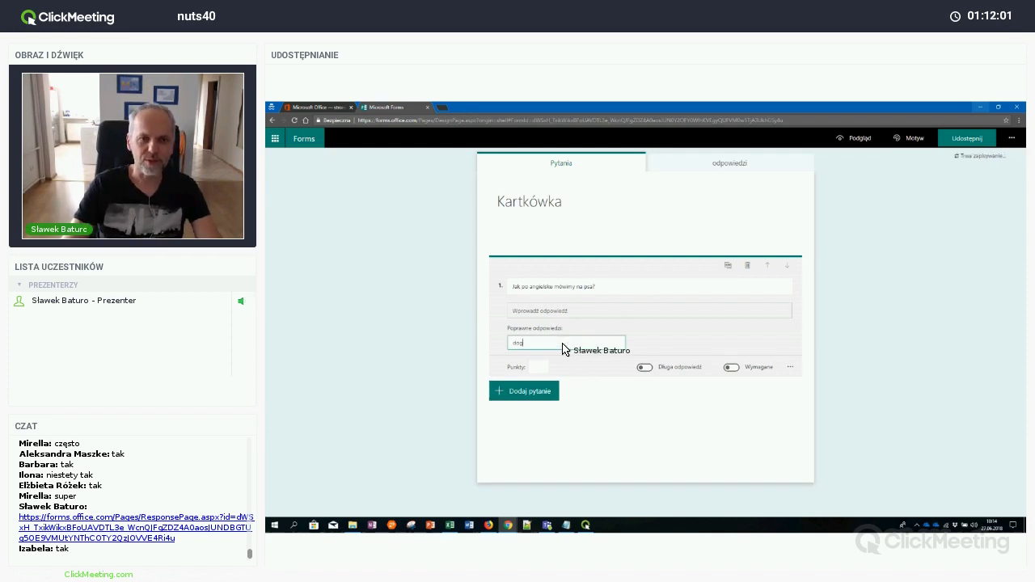
pyautogui.write('g')
pyautogui.press('Return')
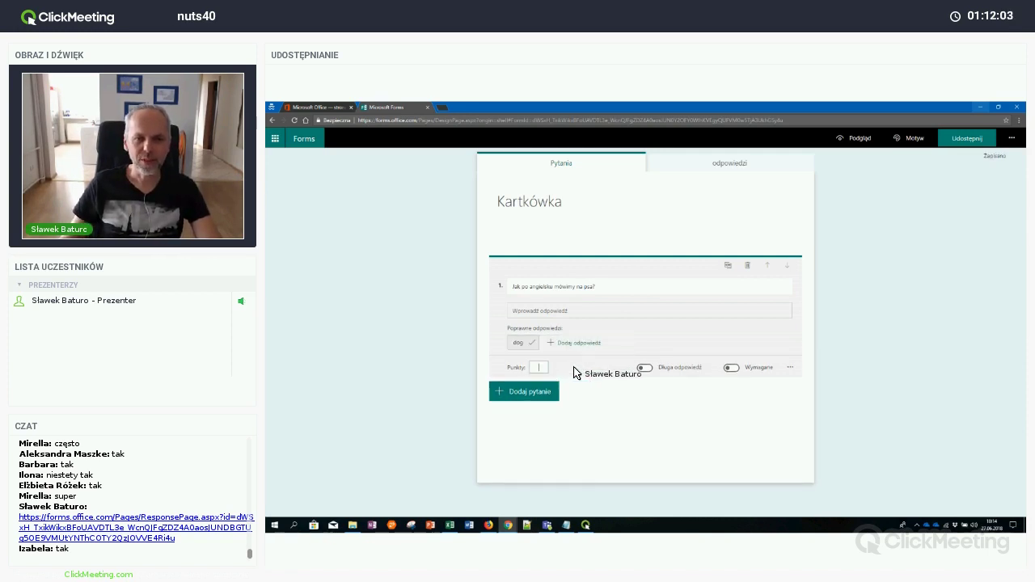
pyautogui.press('Tab')
pyautogui.write('2')
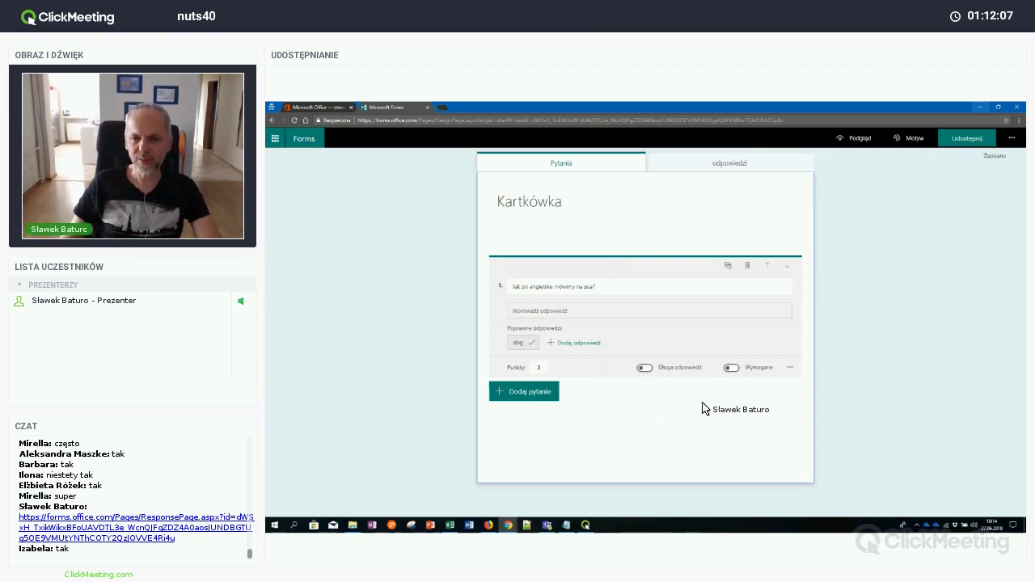
pyautogui.click(732, 368)
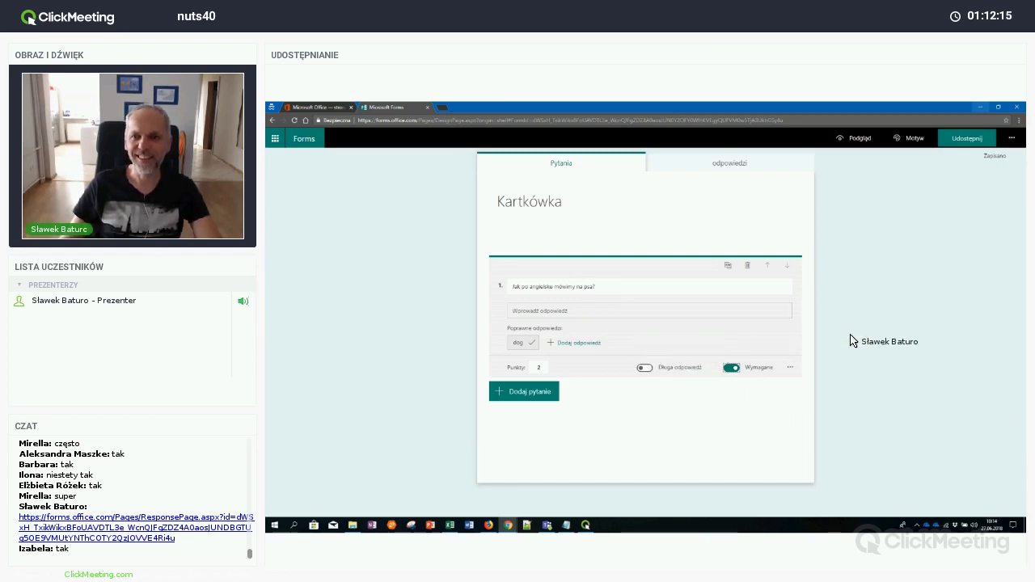
# Apply the underwater diver theme and let anyone with the link respond to the quiz
pyautogui.click(911, 138)
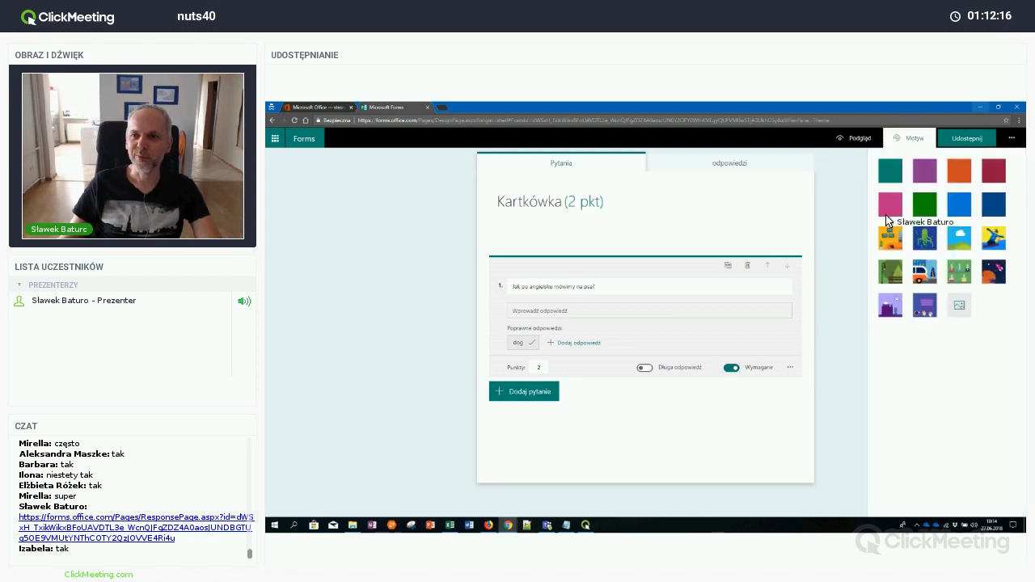
pyautogui.click(926, 241)
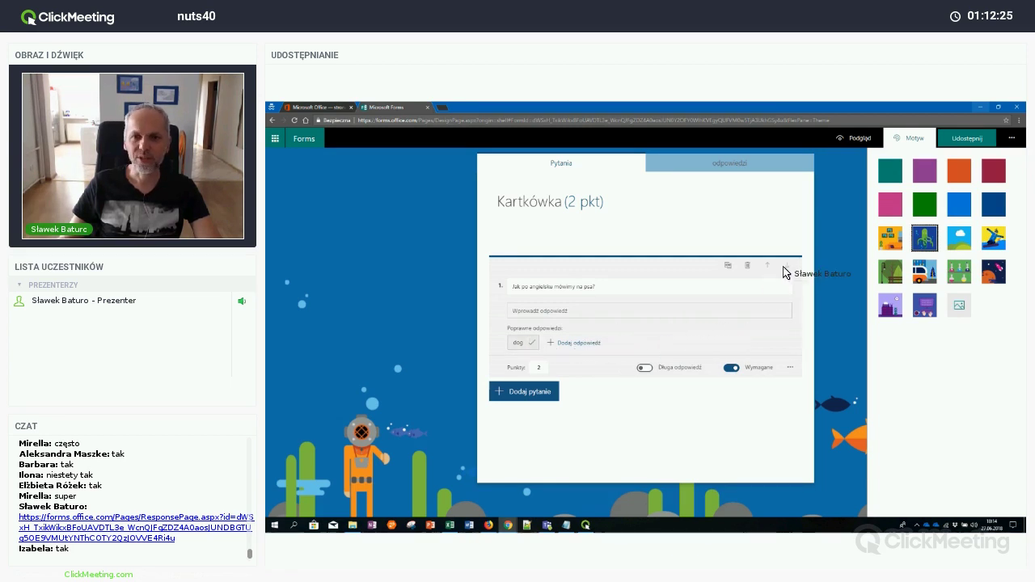
pyautogui.click(971, 142)
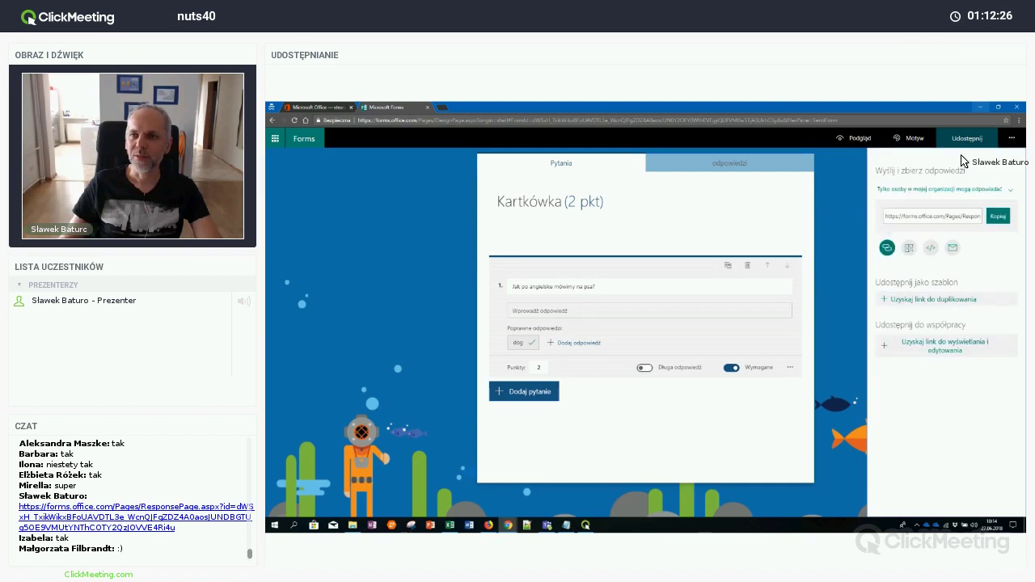
pyautogui.click(988, 191)
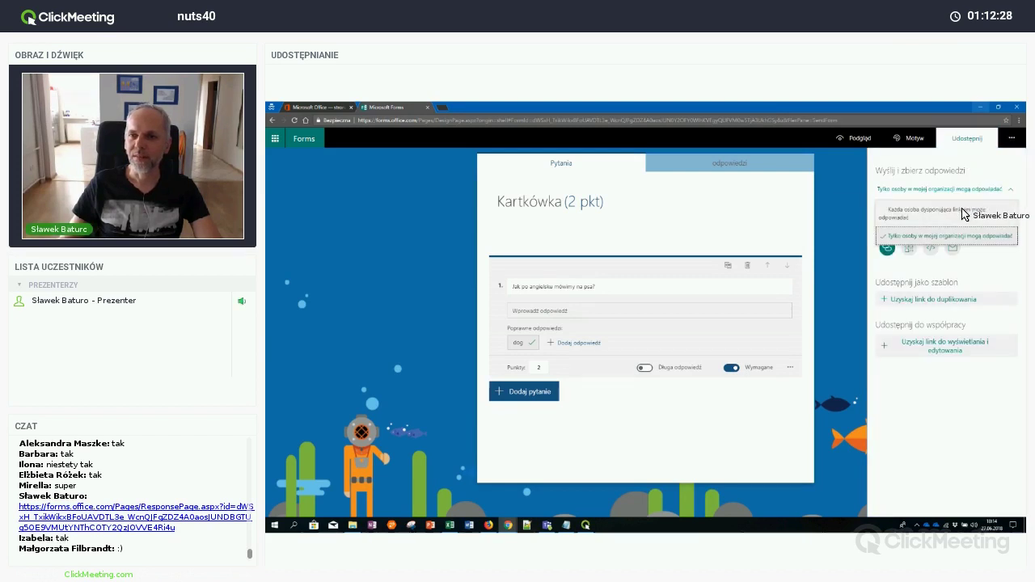
pyautogui.click(970, 211)
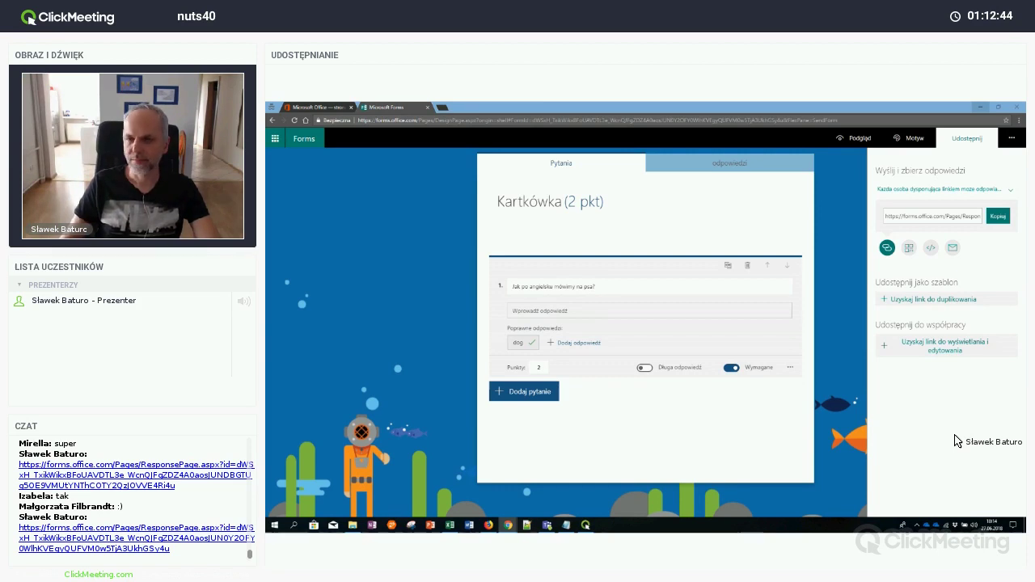
pyautogui.click(766, 164)
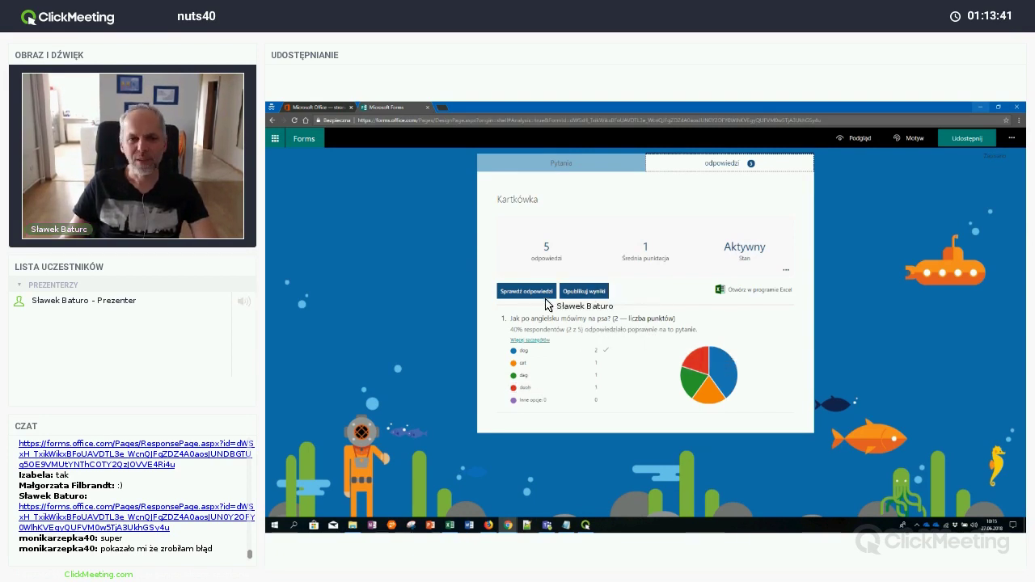
# Review answers, leaving feedback 'dsfdsf' on response 1 and praise starting 'sup' on the correct 'dog' answer
pyautogui.click(542, 295)
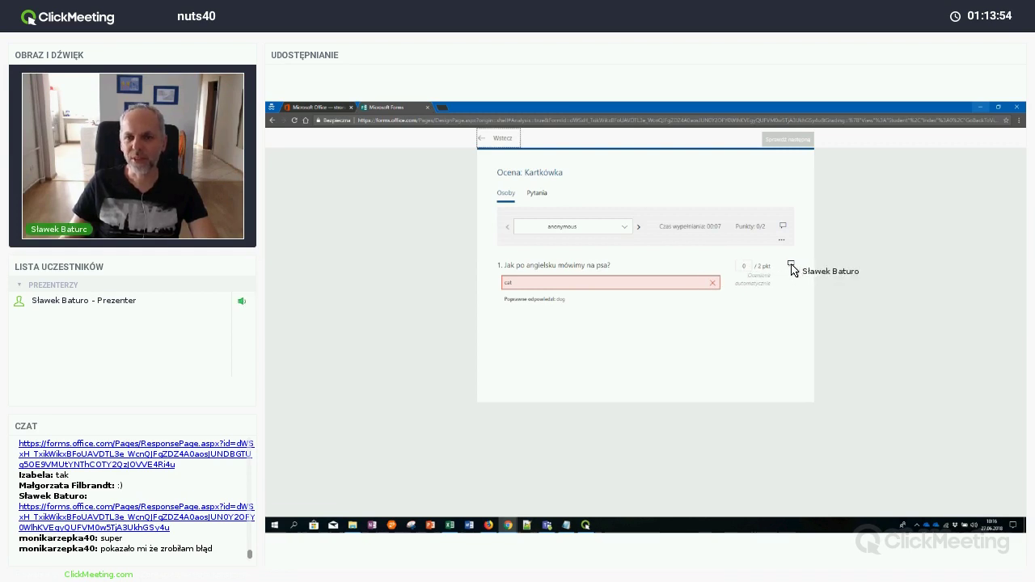
pyautogui.click(791, 265)
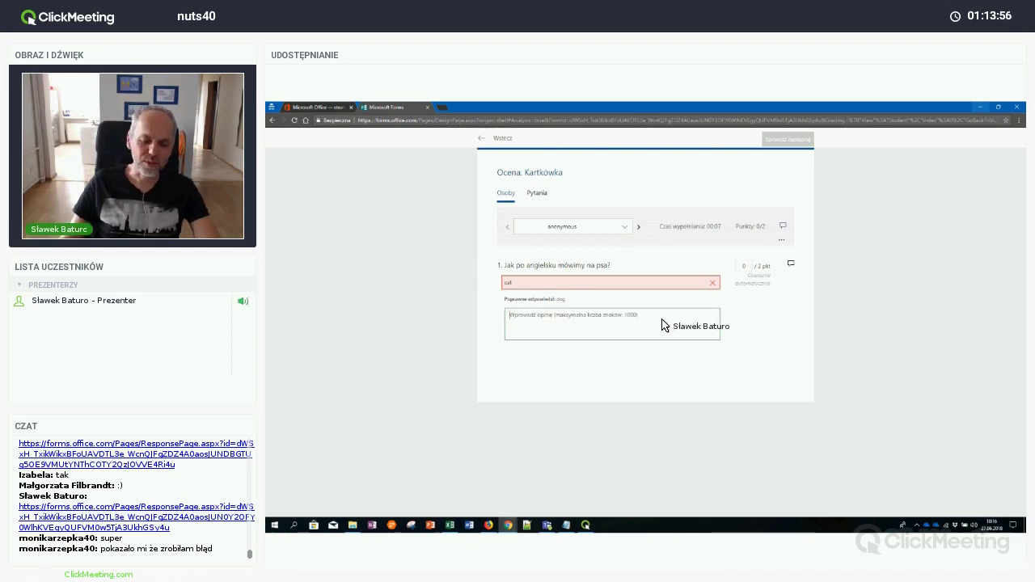
pyautogui.write('dsfdsfdsdf df')
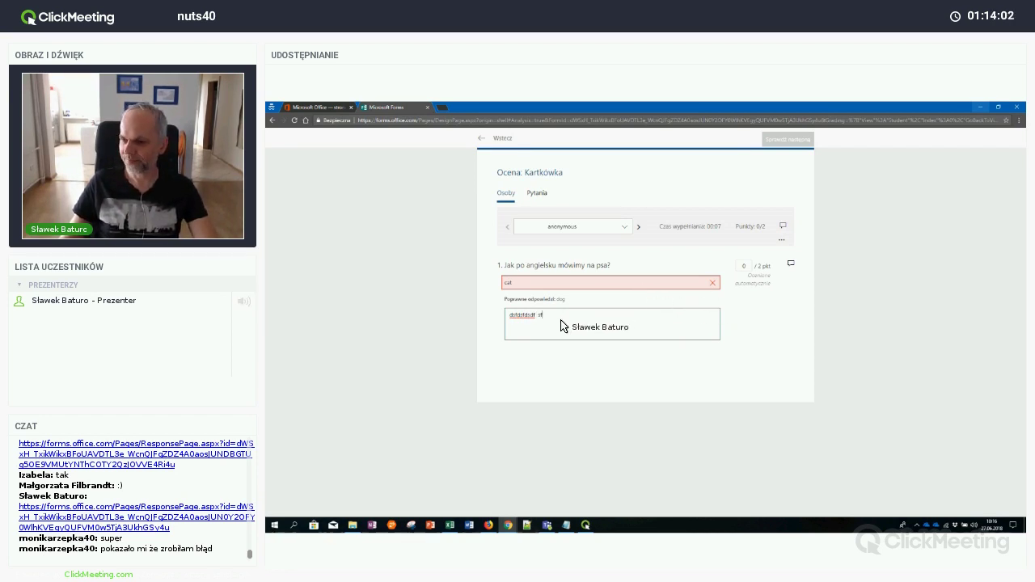
pyautogui.click(639, 227)
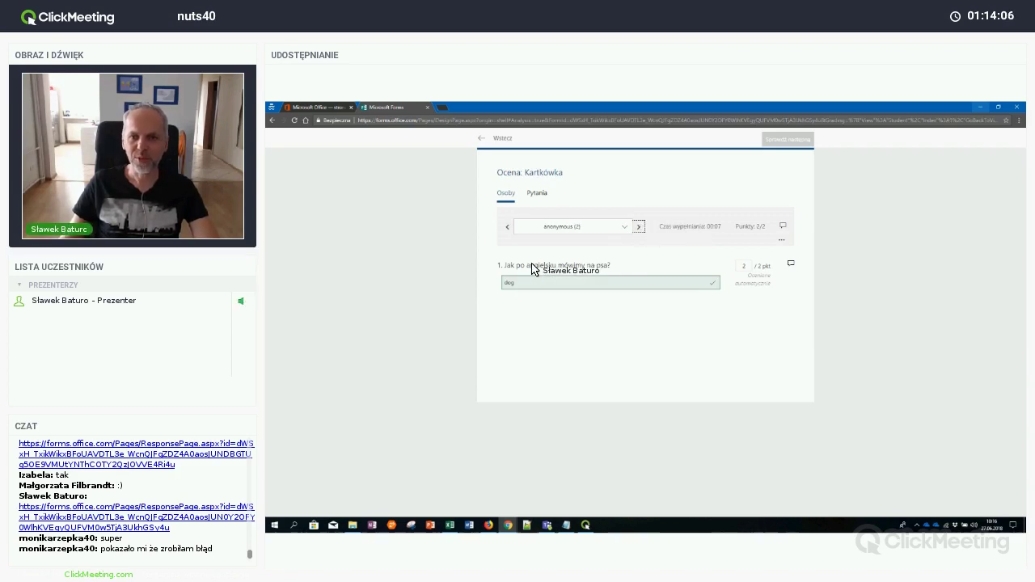
pyautogui.click(792, 266)
pyautogui.write('super!!!')
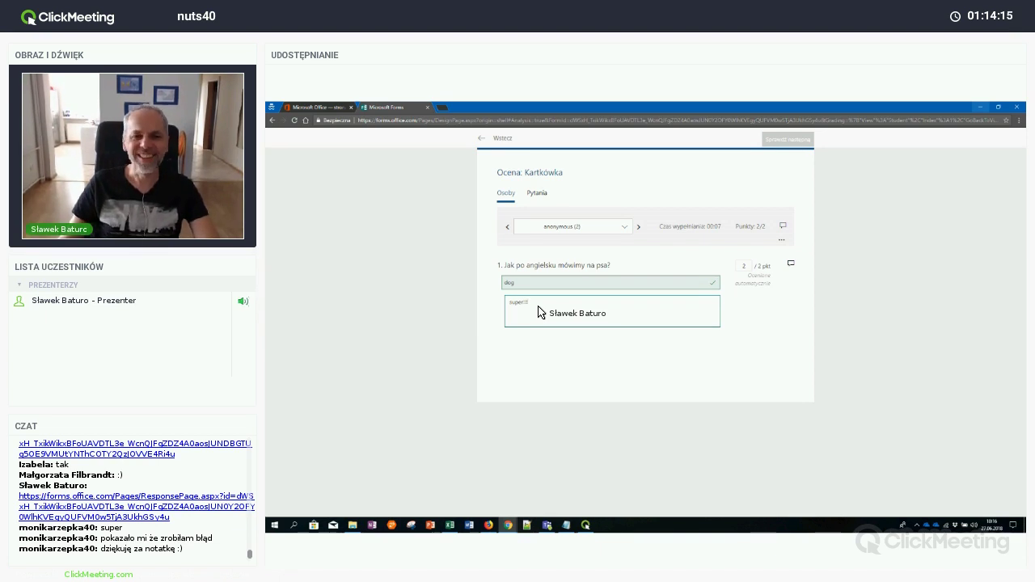
# Give respondent 4's 'dag' answer 1 point with feedback 'uważaj, nie spiesz się przy pisaniu :)'
pyautogui.click(639, 227)
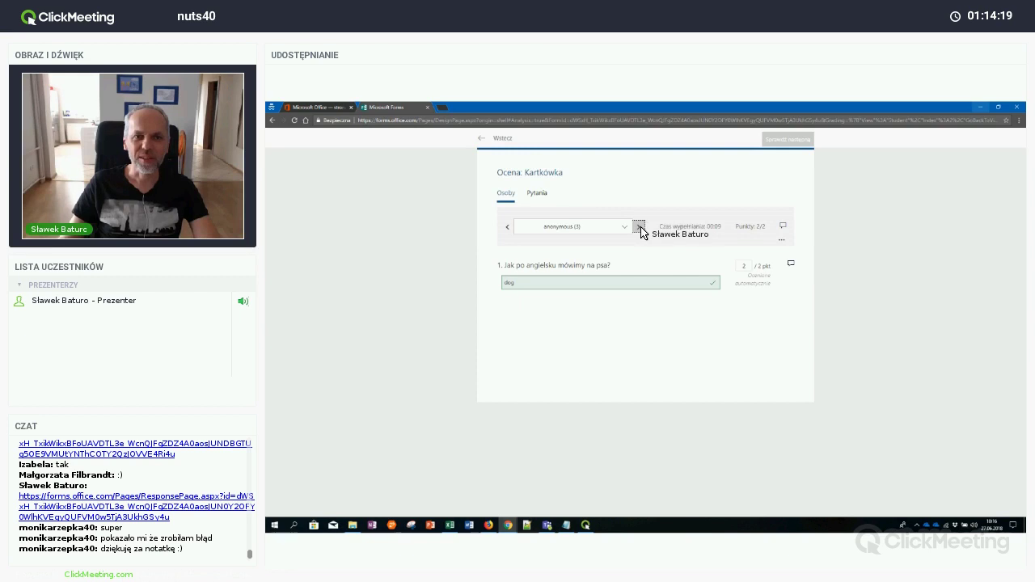
pyautogui.click(642, 229)
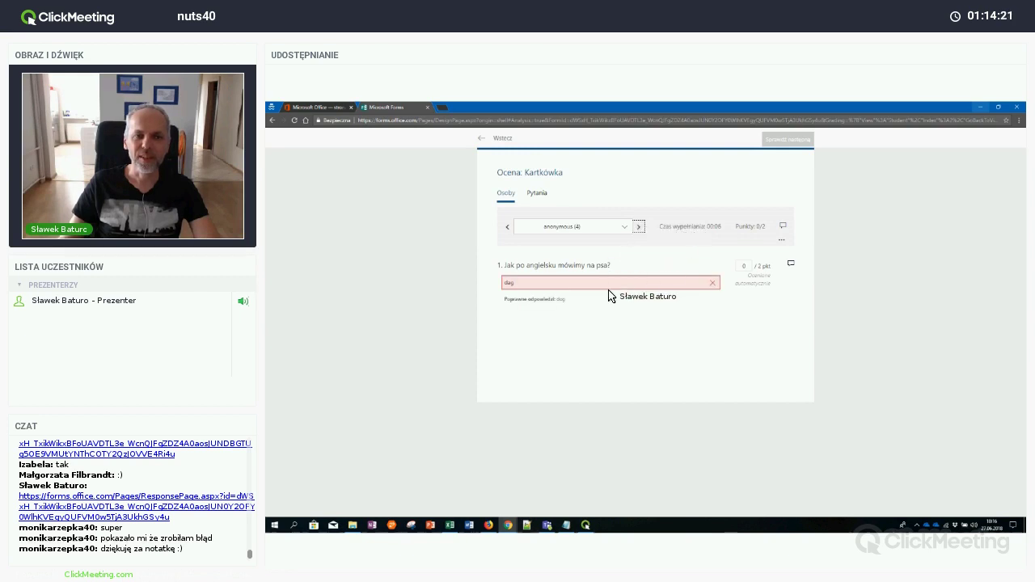
pyautogui.click(746, 268)
pyautogui.write('1')
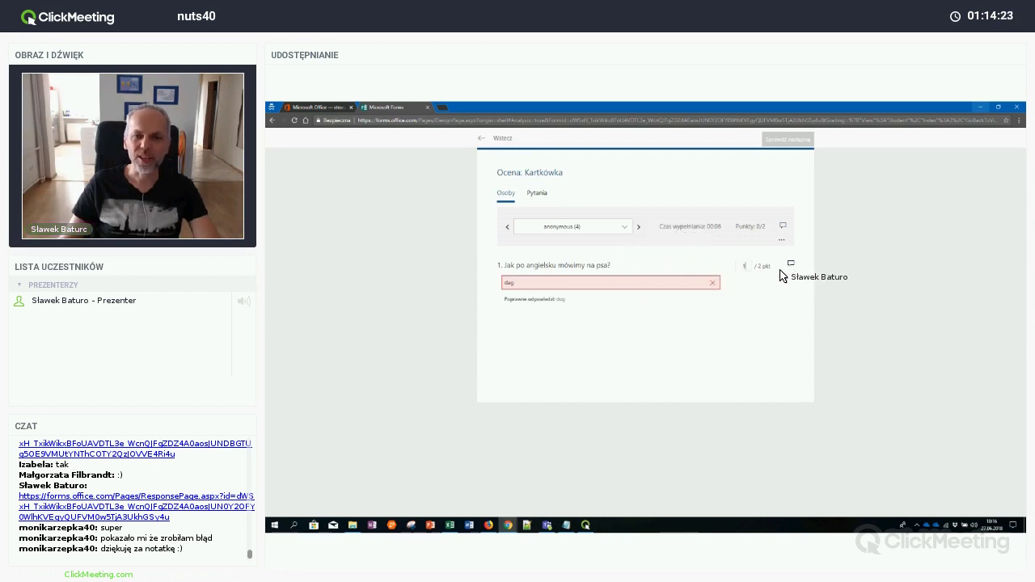
pyautogui.click(791, 267)
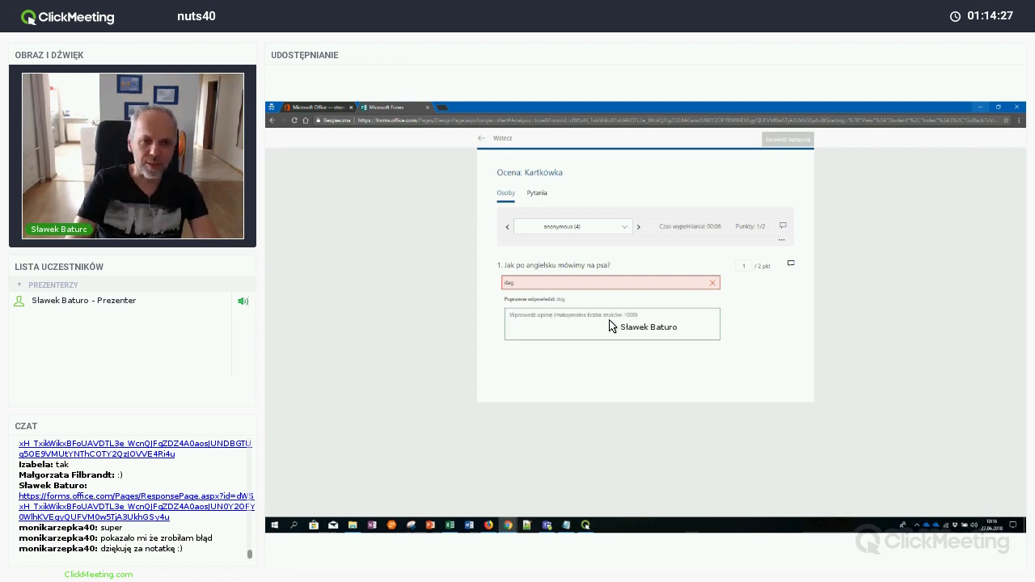
pyautogui.write('uważaj, nie śpiesz się przy pisaniu :)')
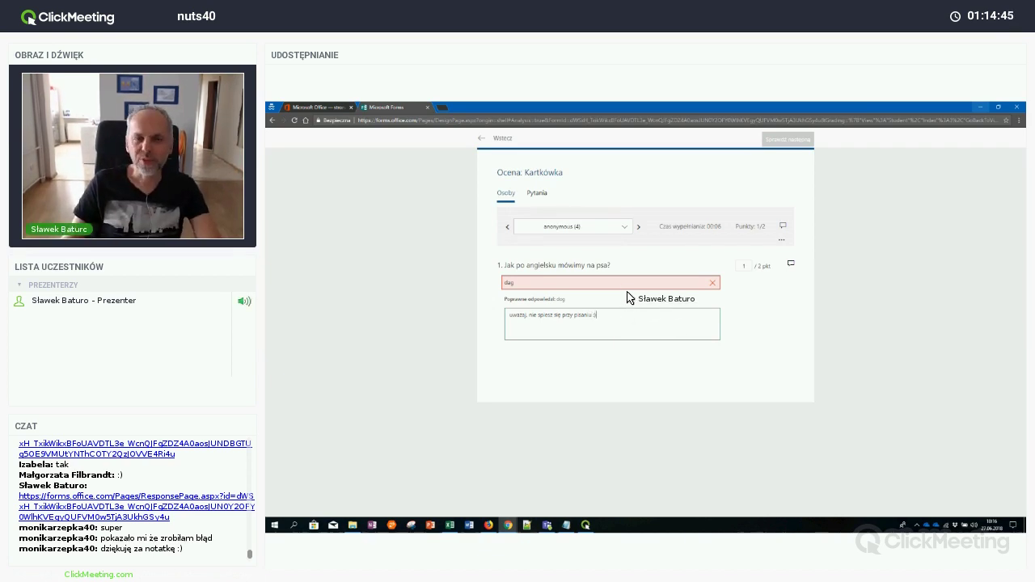
# Move to the fifth response, publish the Kartkówka grades, and close the Forms tab
pyautogui.click(639, 227)
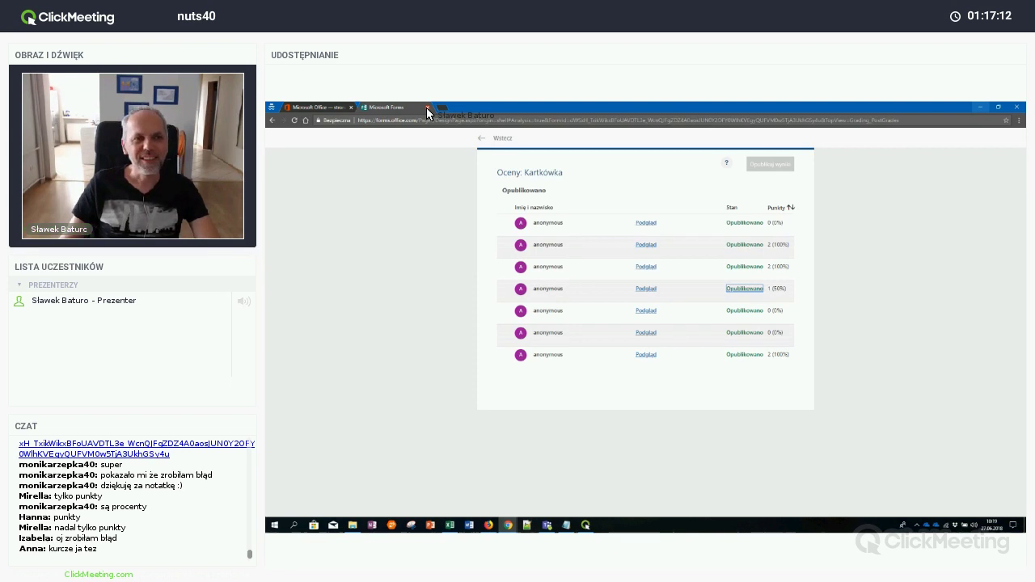
pyautogui.click(428, 107)
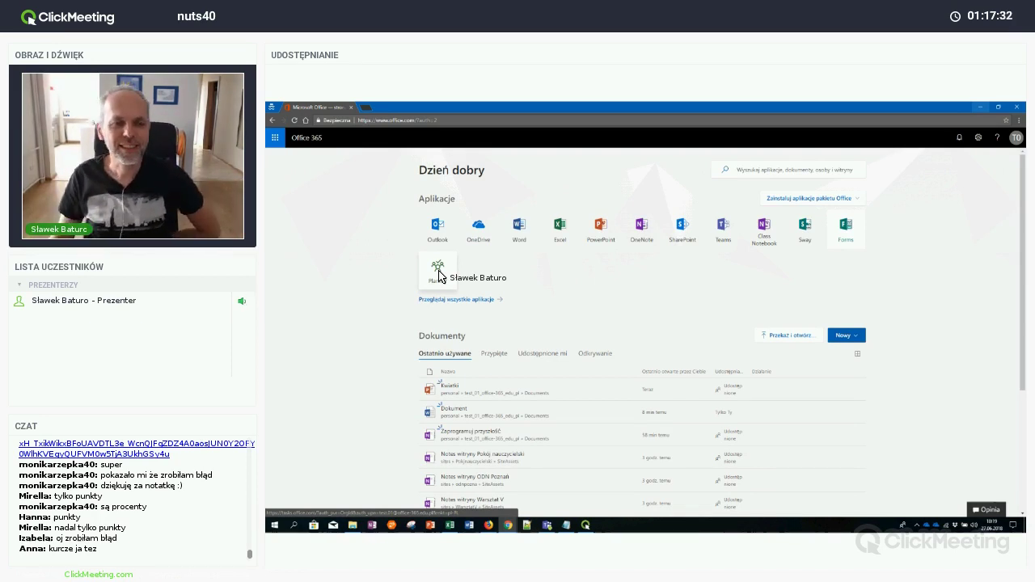
# Open Planner from the Aplikacje list on the Office 365 home page
pyautogui.click(439, 271)
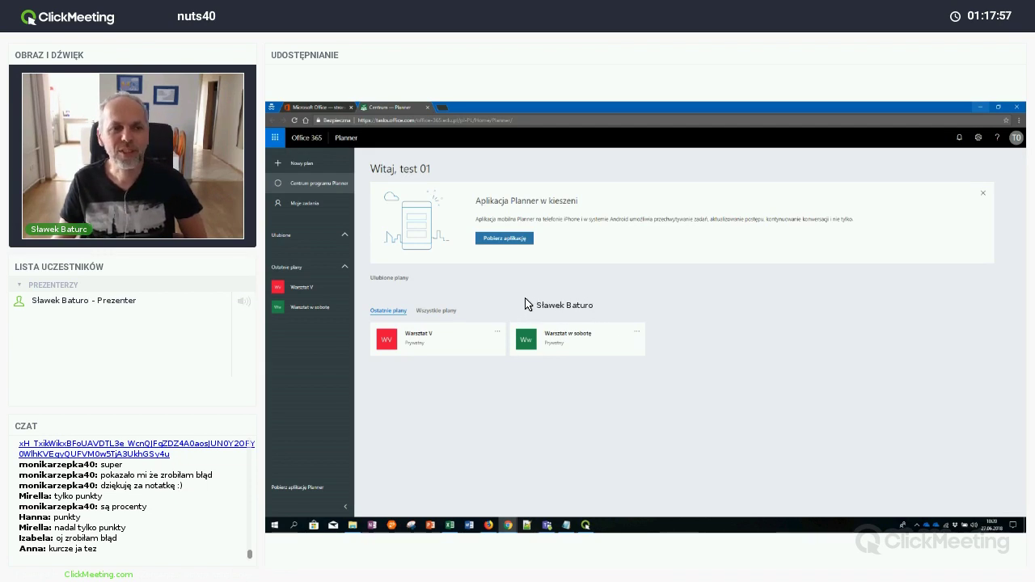
# Cancel a started new Planner plan and close the Planner tab to reach Teams
pyautogui.click(323, 165)
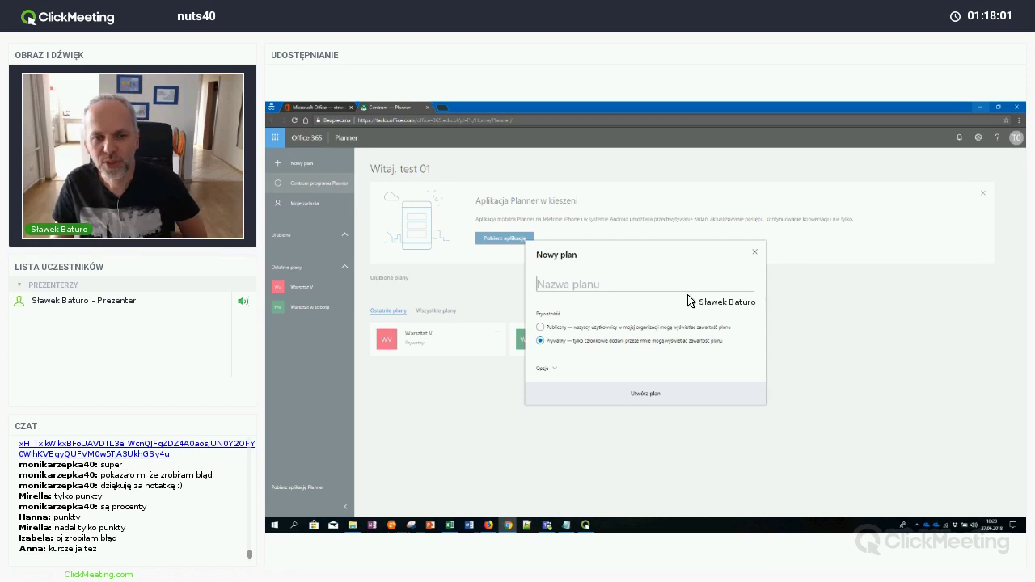
pyautogui.click(757, 254)
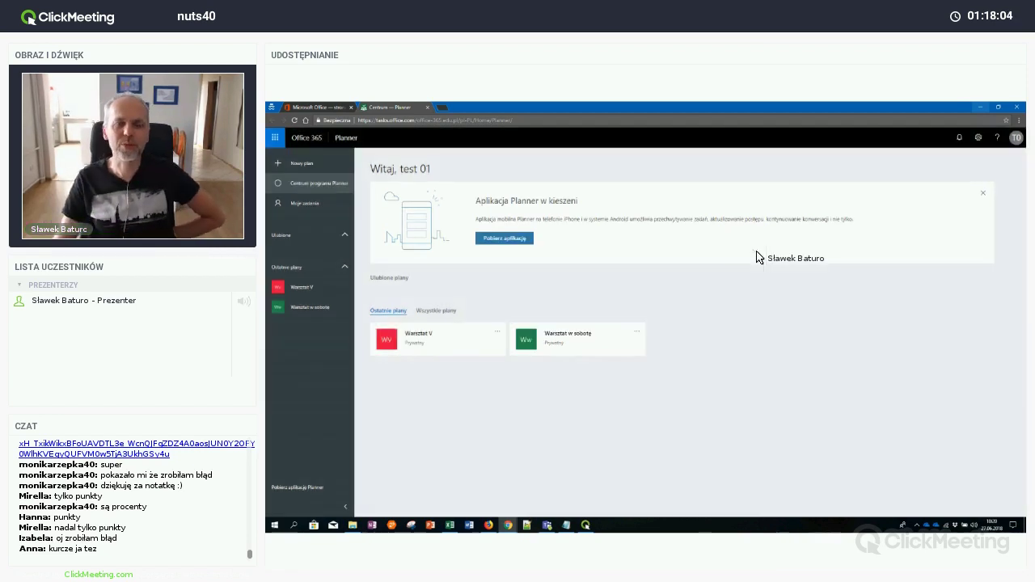
pyautogui.click(428, 107)
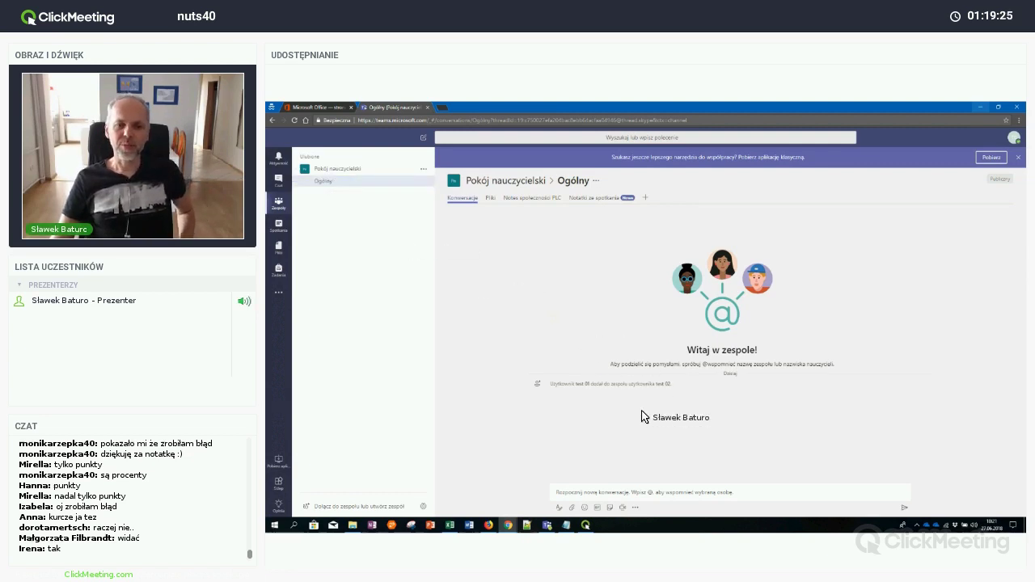
# Post 'Dzień dobry' in the Ogólny channel
pyautogui.click(652, 497)
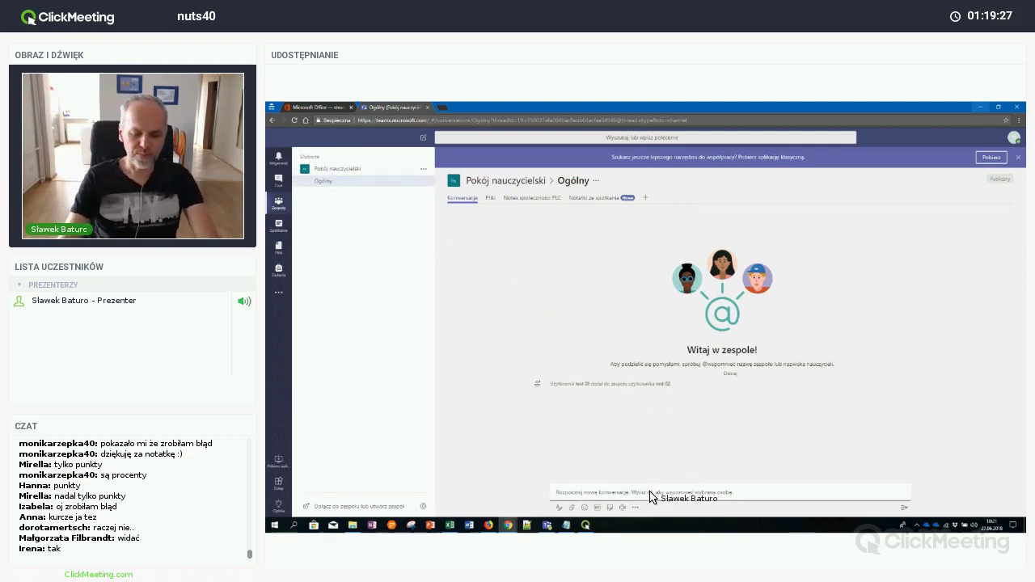
pyautogui.write('Dzień dobry')
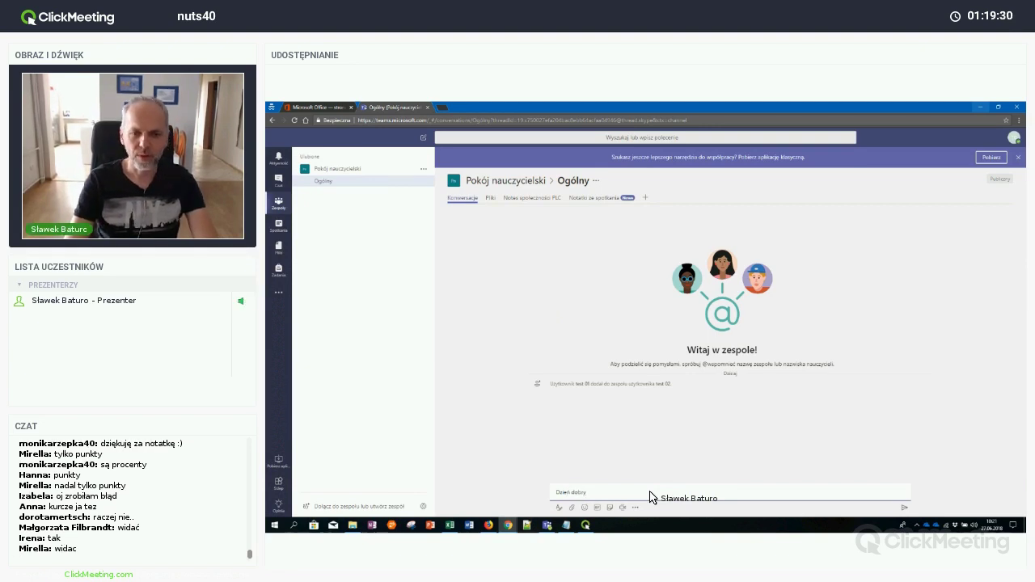
pyautogui.press('Return')
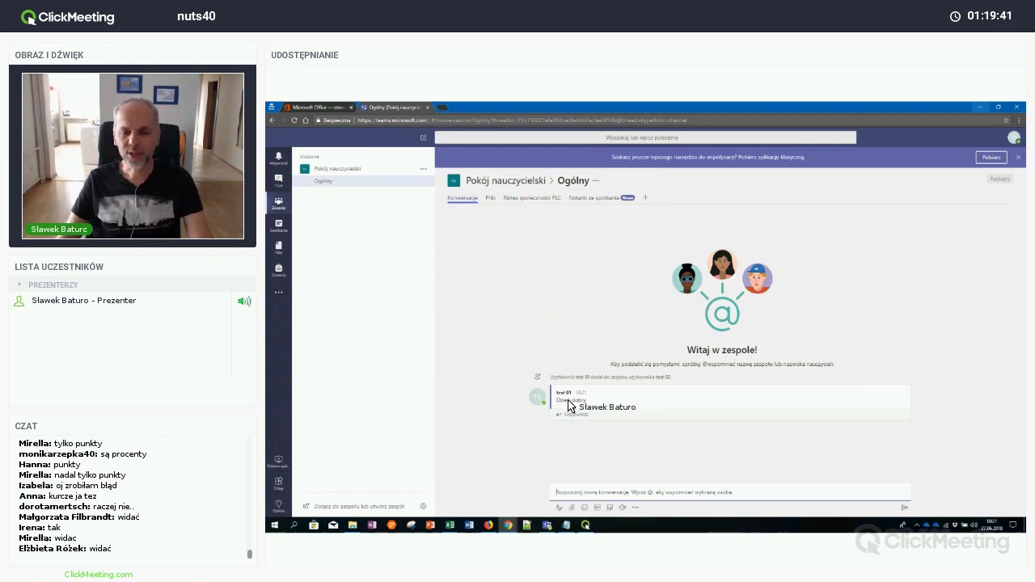
# Reply 'witaj' under the 'Dzień dobry' post
pyautogui.click(594, 415)
pyautogui.click(591, 419)
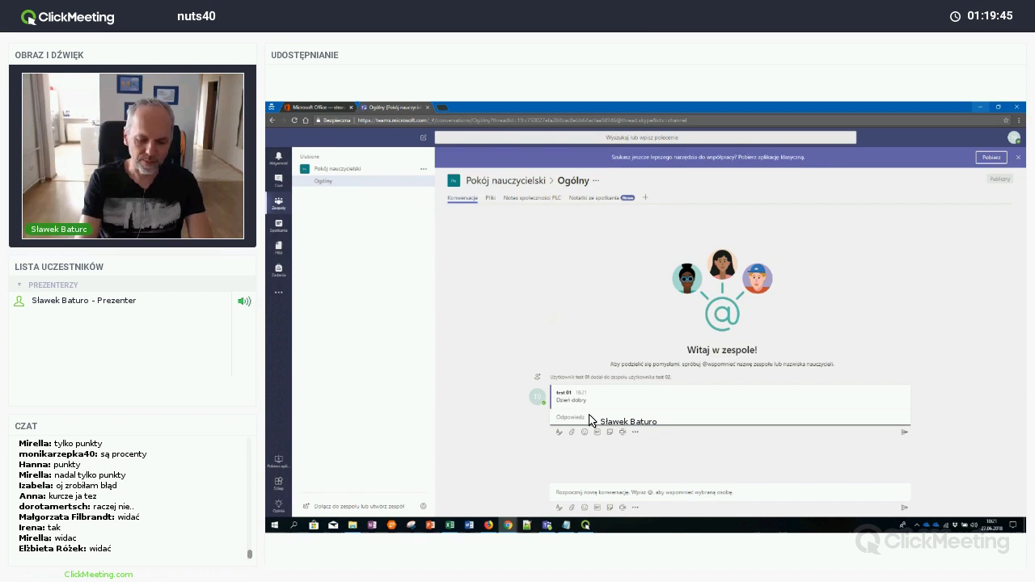
pyautogui.write('wi')
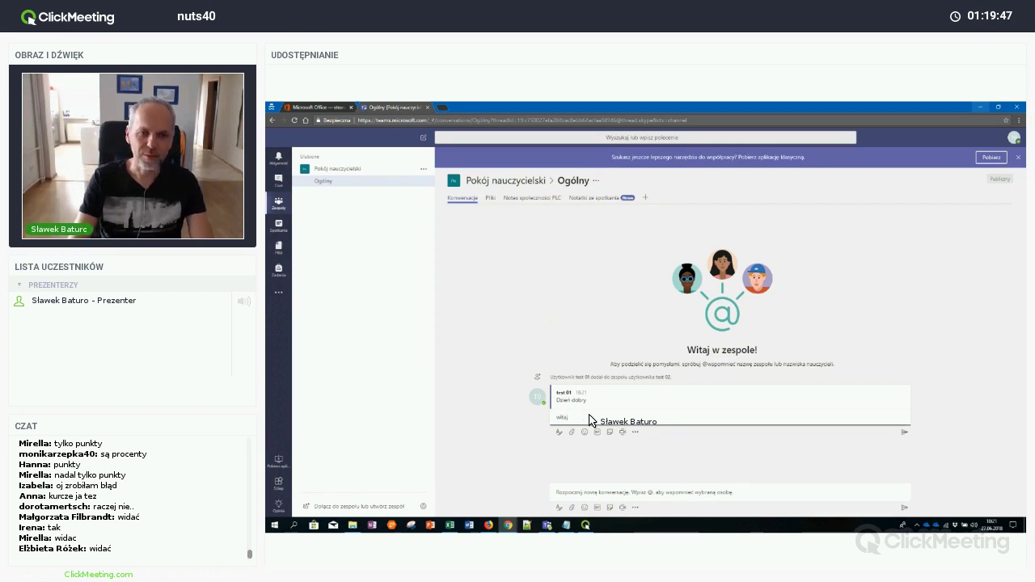
pyautogui.write('taj')
pyautogui.press('Return')
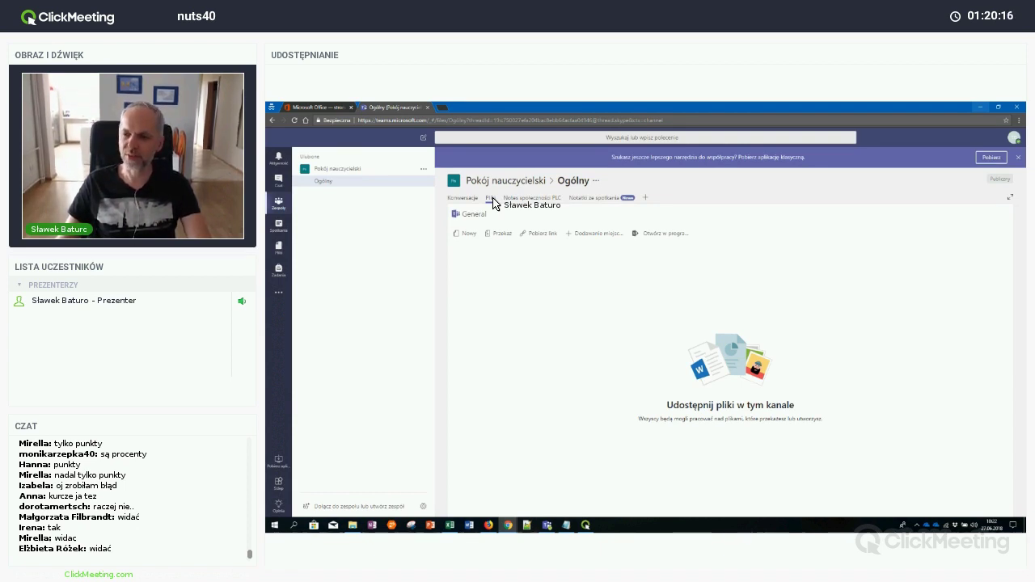
# Create a Word document named 'Informacje na wywiadówki' in the Ogólny channel's Pliki tab
pyautogui.click(469, 235)
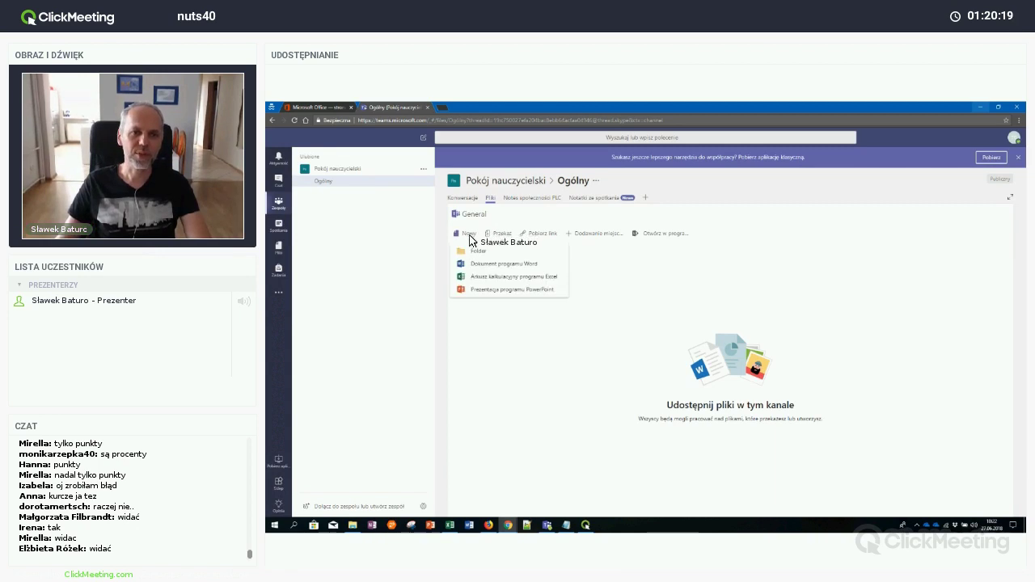
pyautogui.click(493, 268)
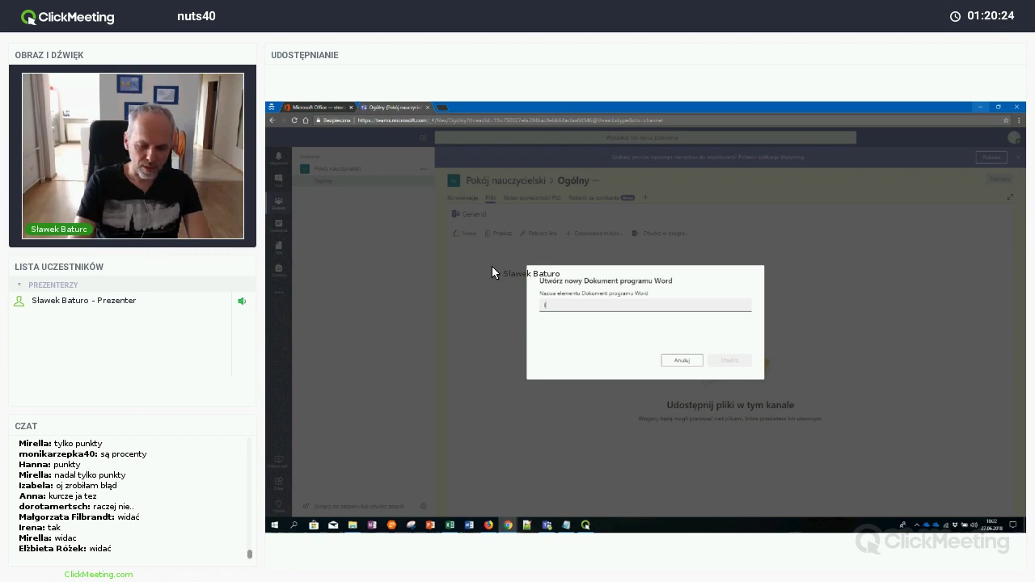
pyautogui.write('Informacje n')
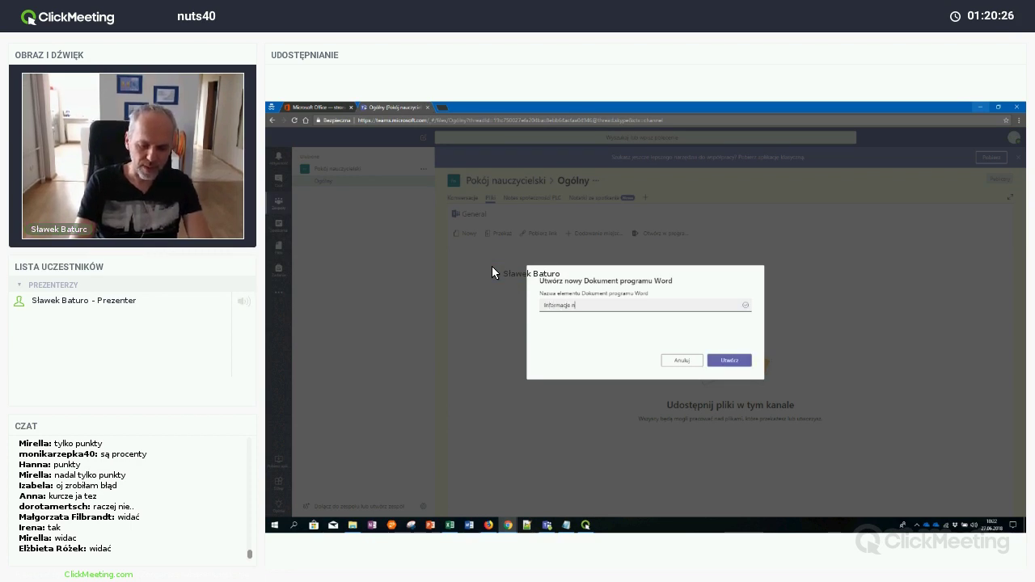
pyautogui.write('a wywiadów')
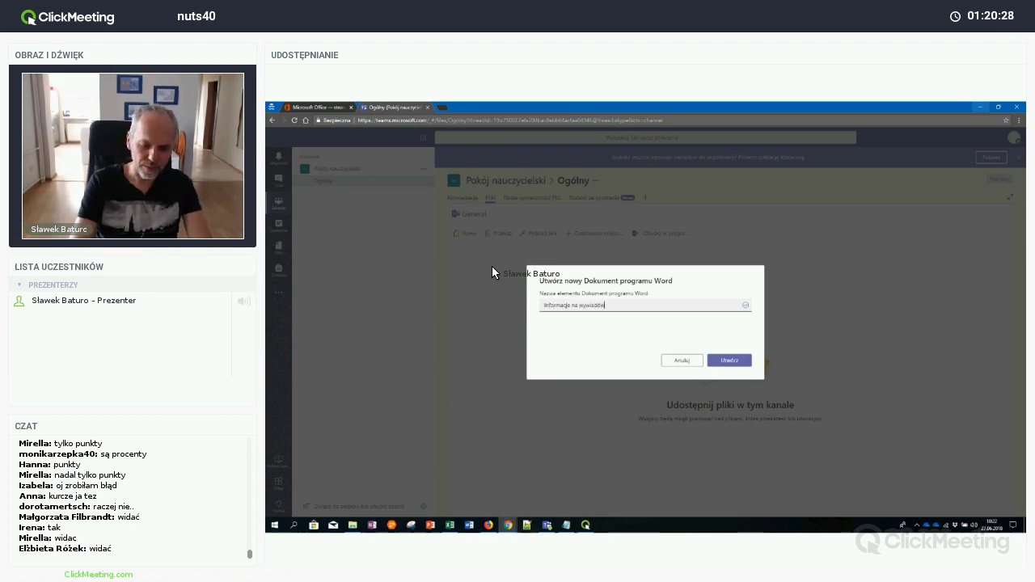
pyautogui.write('ki')
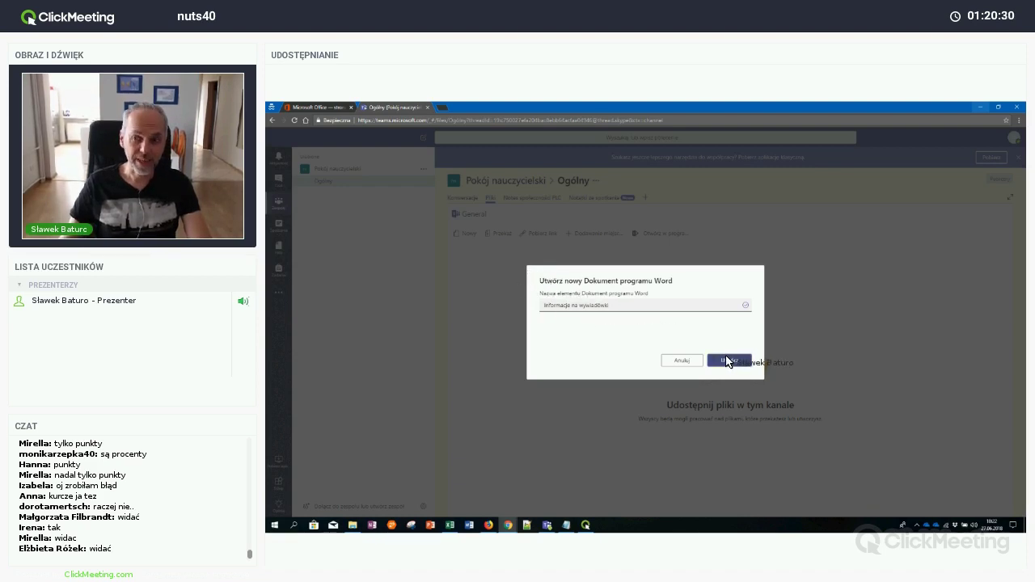
pyautogui.click(728, 361)
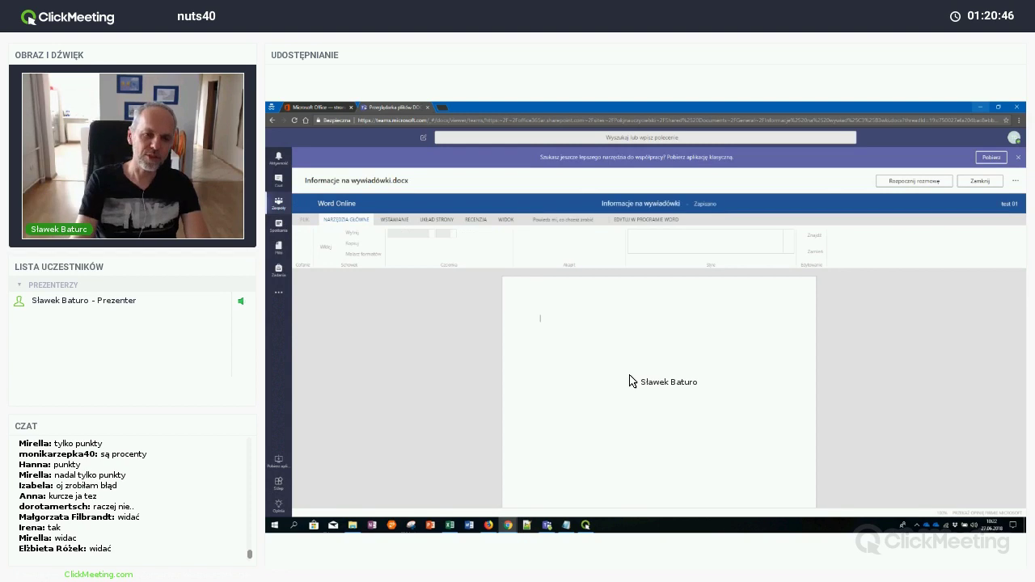
# Type a line of test text in Informacje na wywiadówki, then close Word Online
pyautogui.write('fj sdkfjsdkfj sdkfj sdkfjsdkfj')
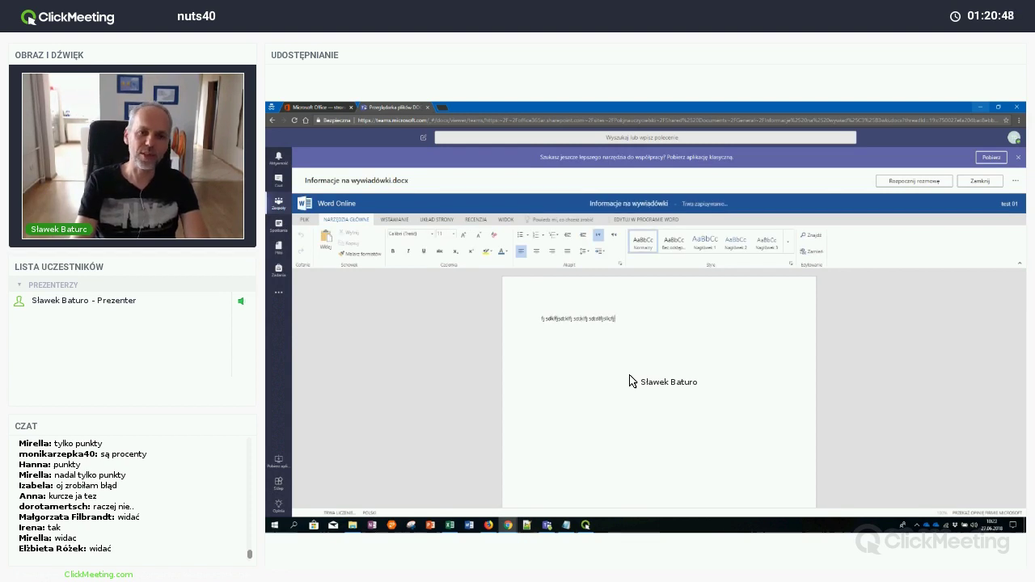
pyautogui.write(' skfjp fj skfjkdsfj skhjfkdsmf lskfh sdk')
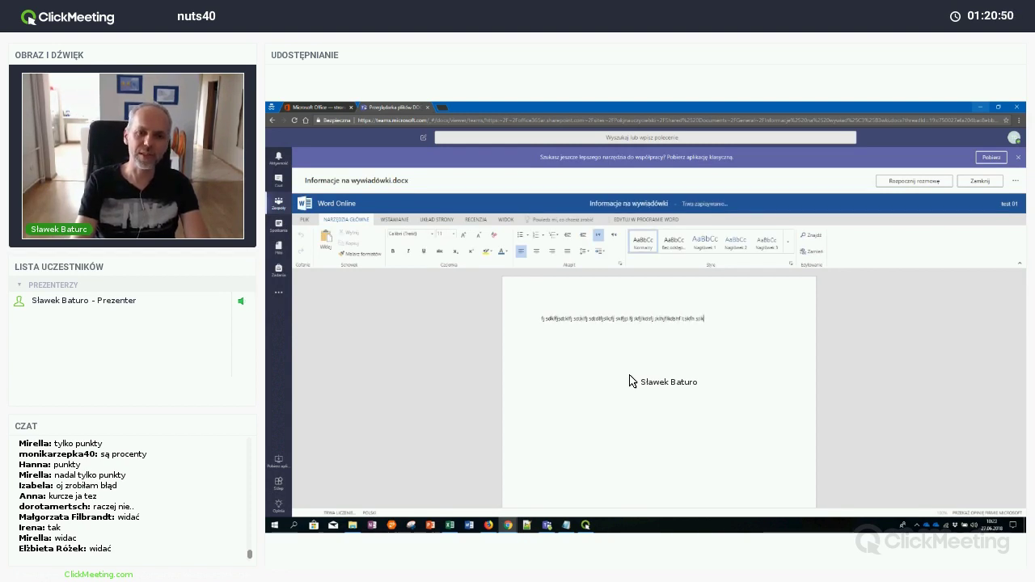
pyautogui.write('fhf or p')
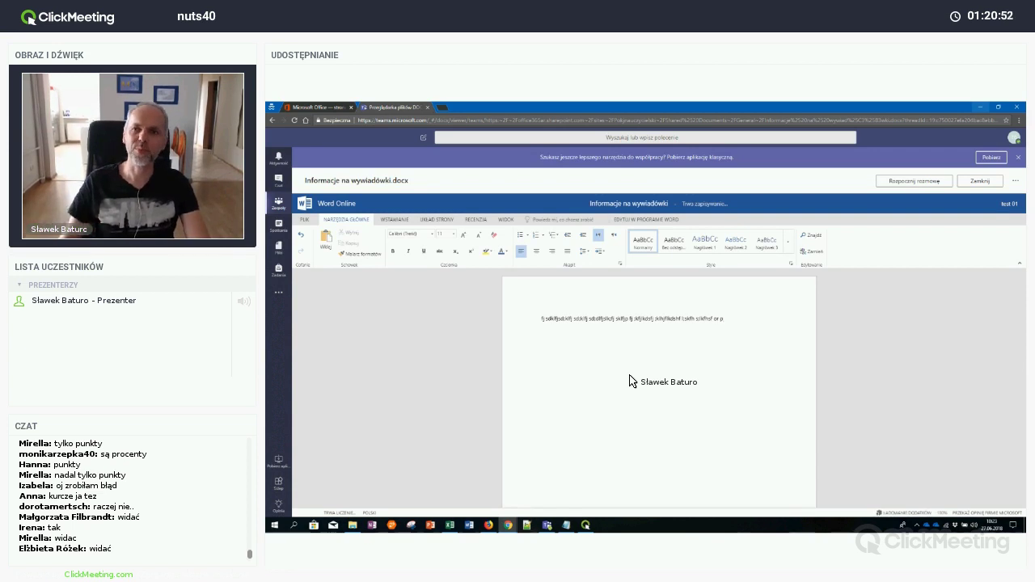
pyautogui.click(980, 181)
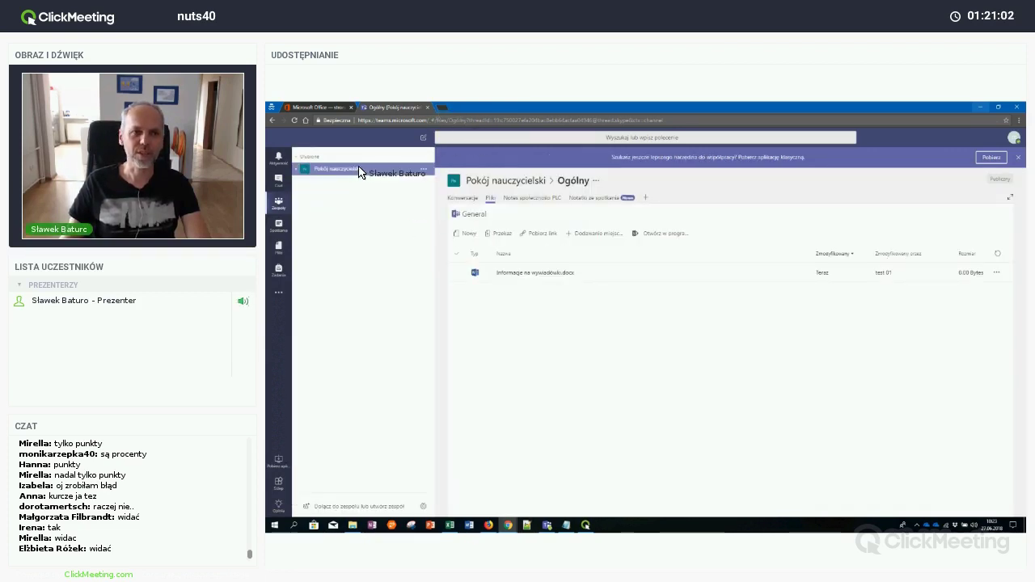
# Post 'Proszę zajrzeć do plików.' as a new conversation in the Ogólny channel
pyautogui.click(305, 174)
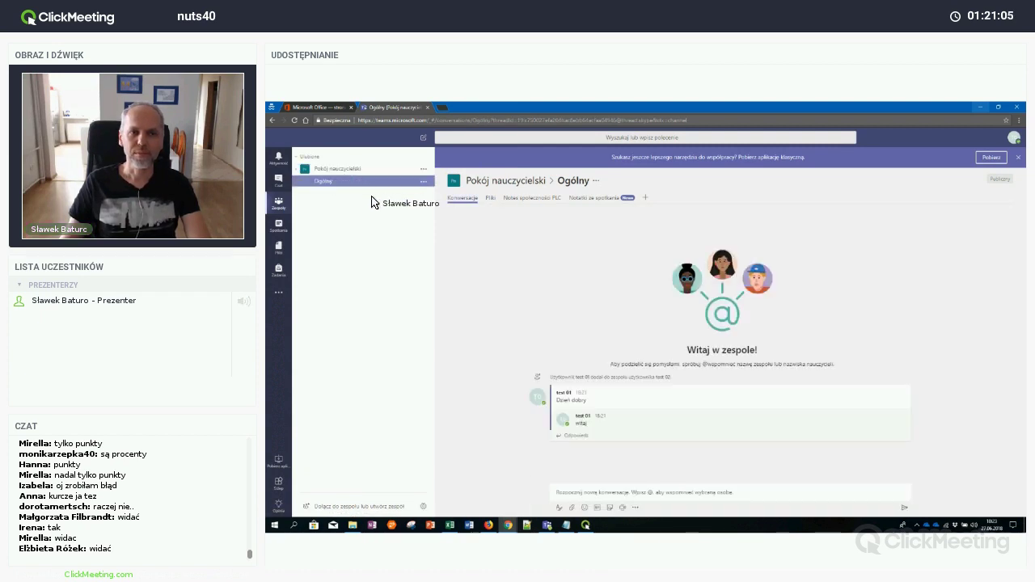
pyautogui.click(602, 494)
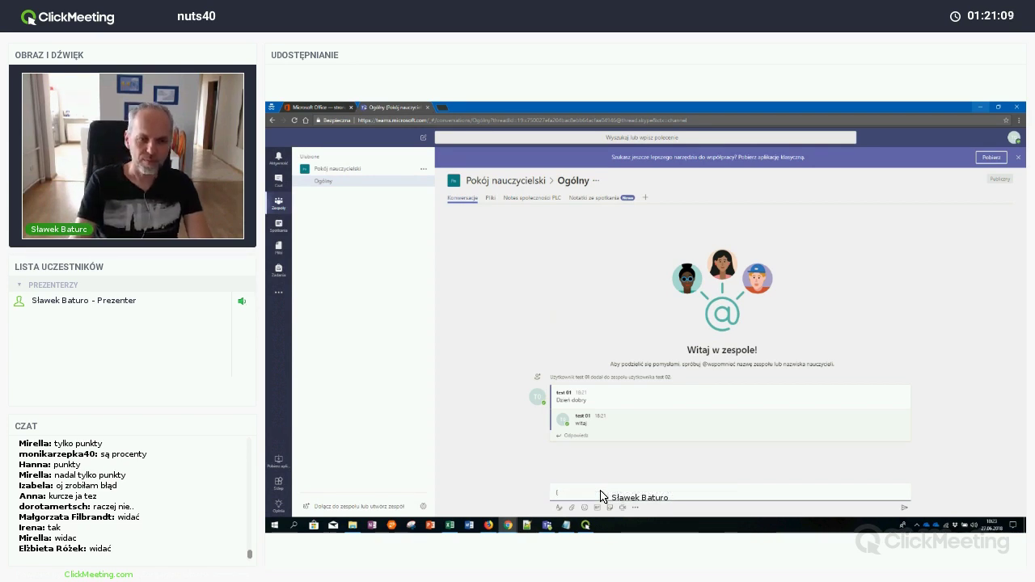
pyautogui.write('P')
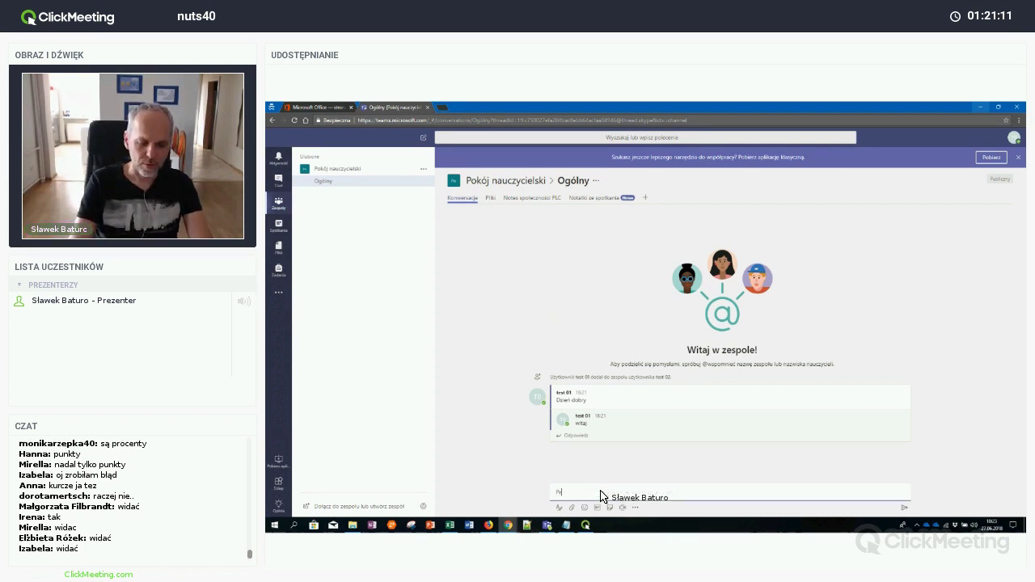
pyautogui.write('roszę zajrzeć')
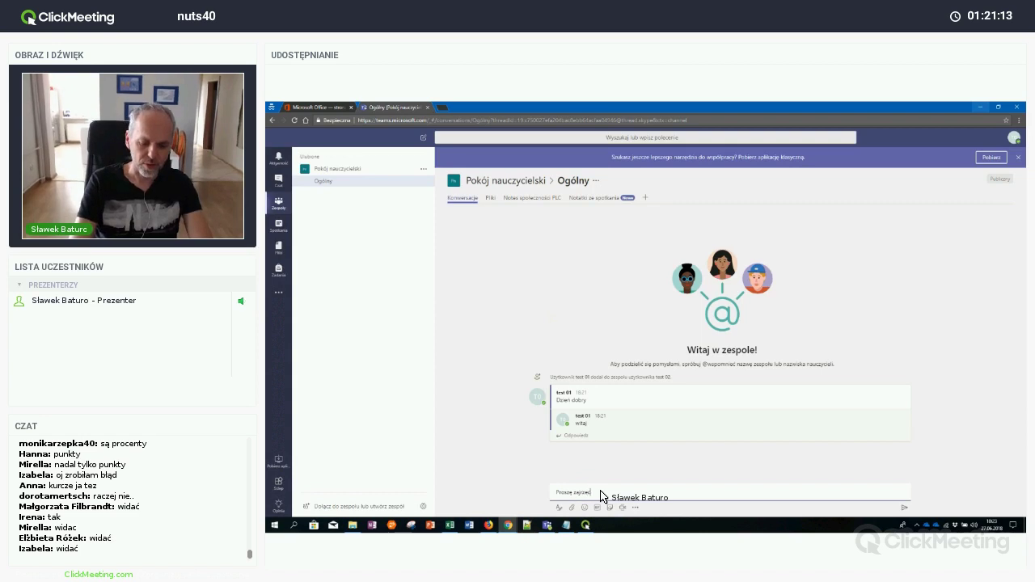
pyautogui.write(' do notes')
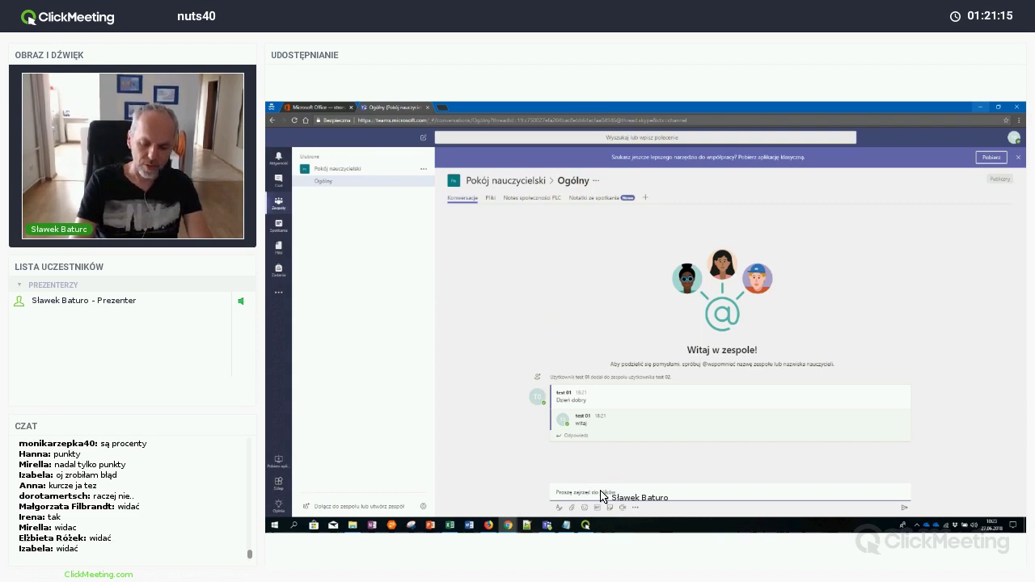
pyautogui.write(' i')
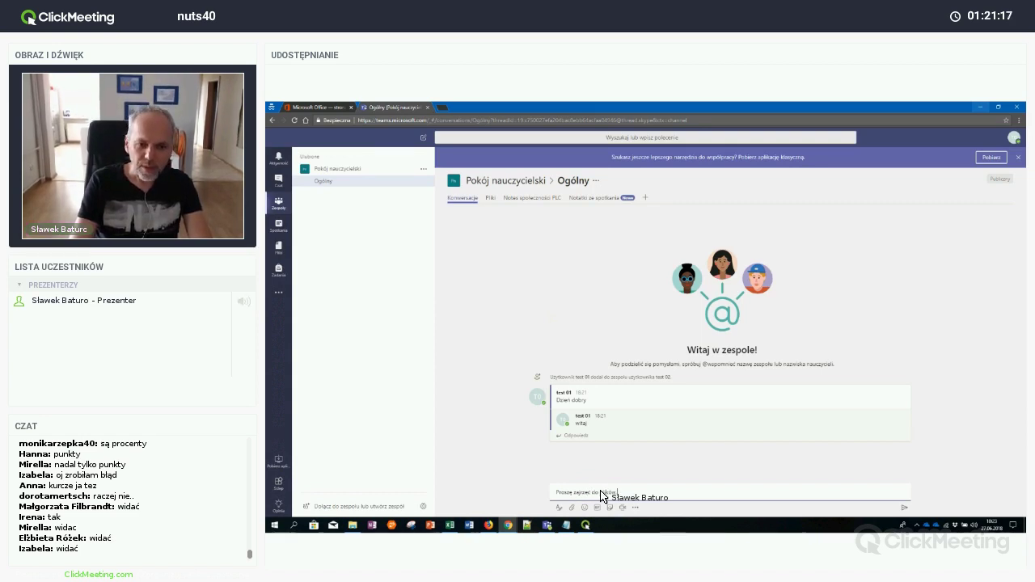
pyautogui.press('Return')
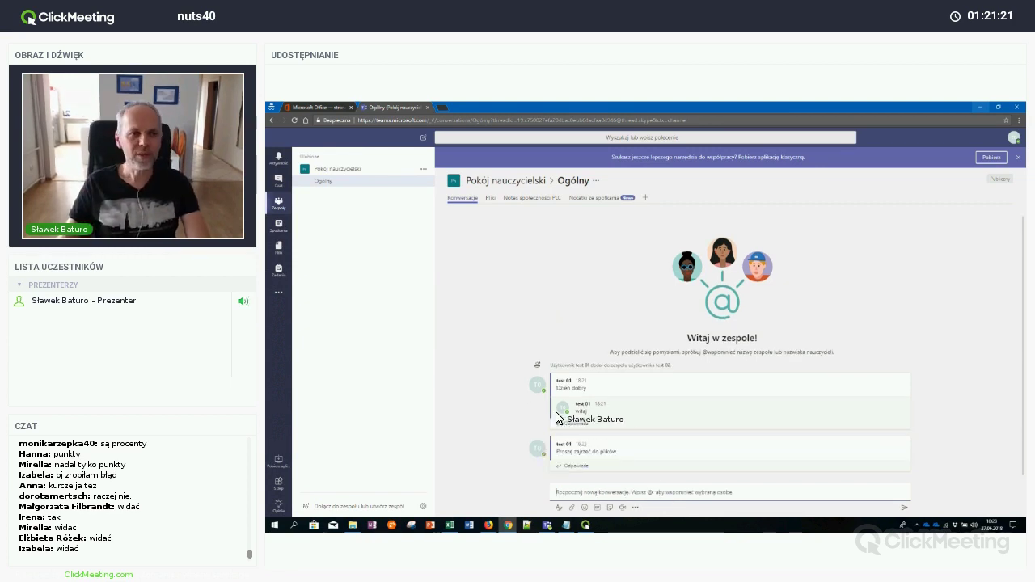
# Open Informacje na wywiadówki.docx from the channel's Files, reloading after the server error
pyautogui.click(490, 199)
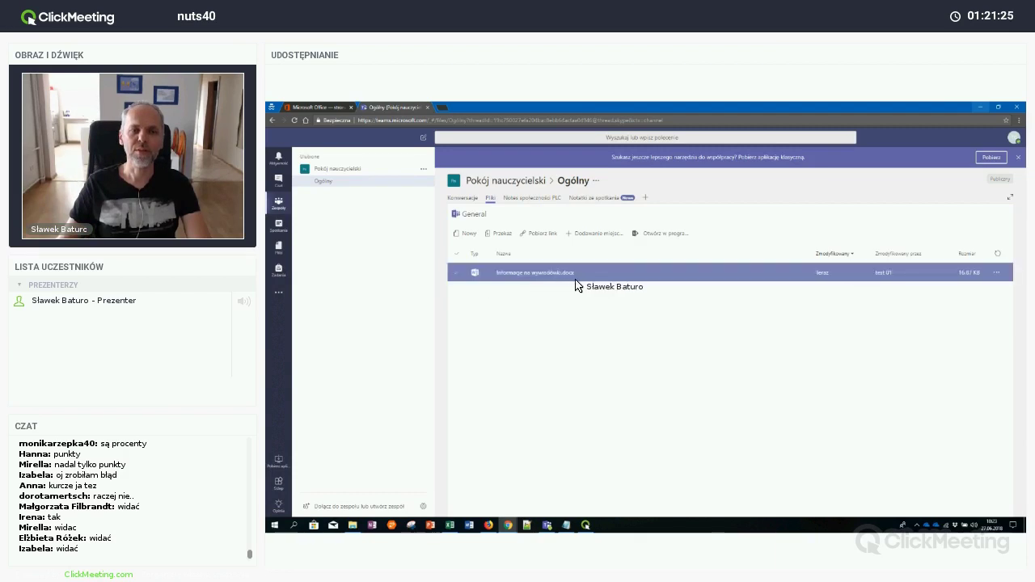
pyautogui.click(557, 279)
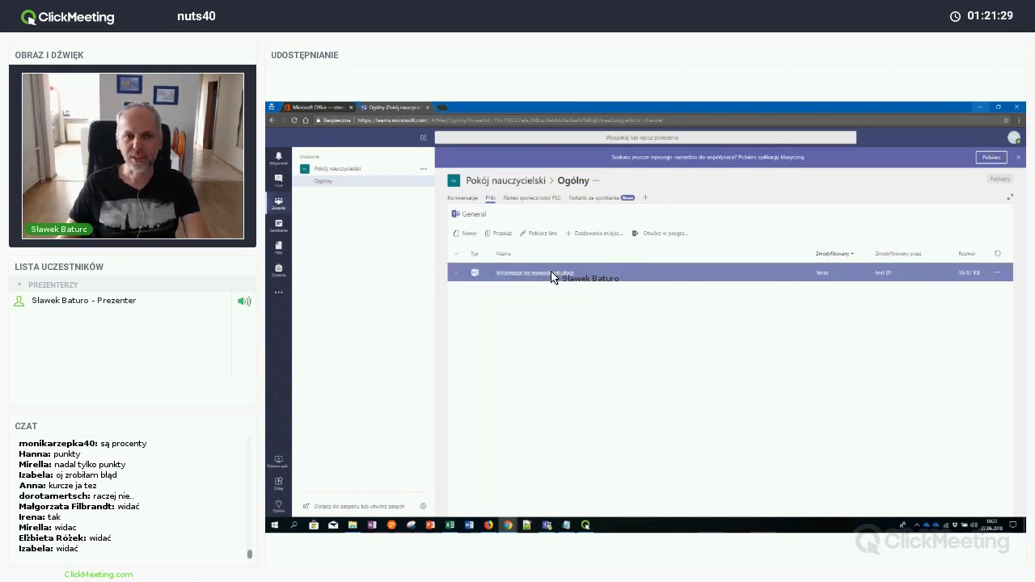
pyautogui.click(554, 277)
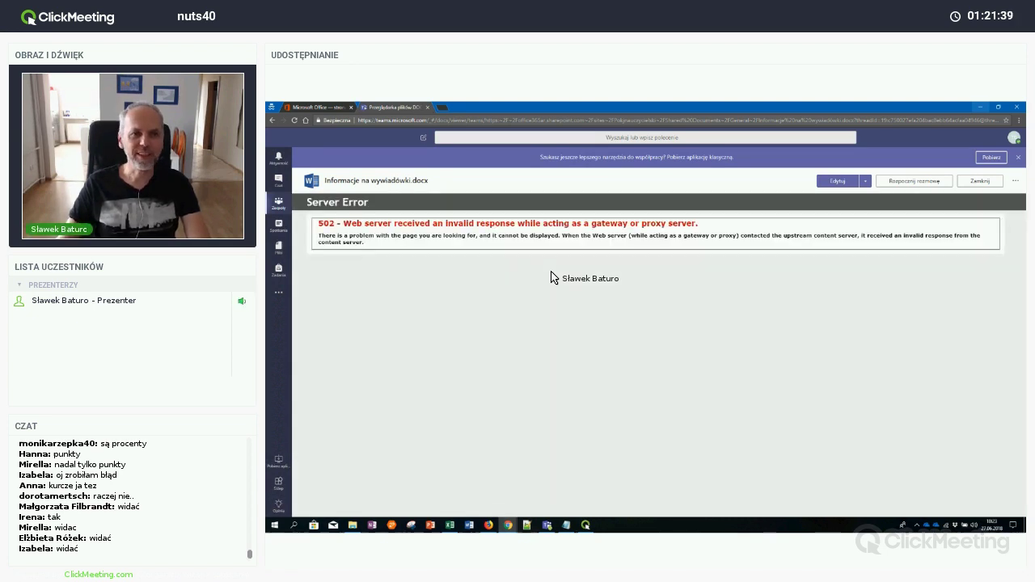
pyautogui.click(295, 122)
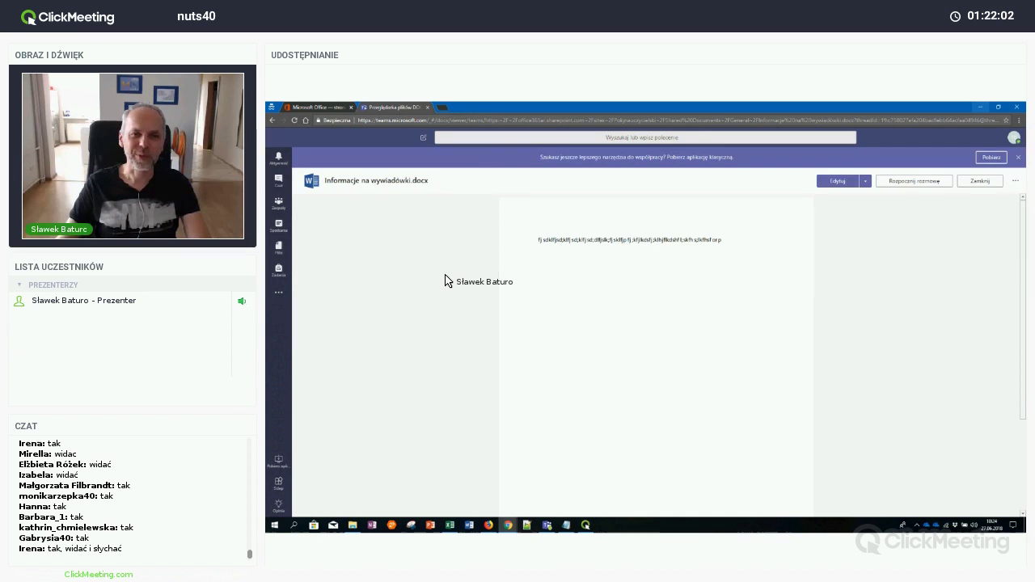
# Select the document's line of test text
pyautogui.tripleClick(605, 246)
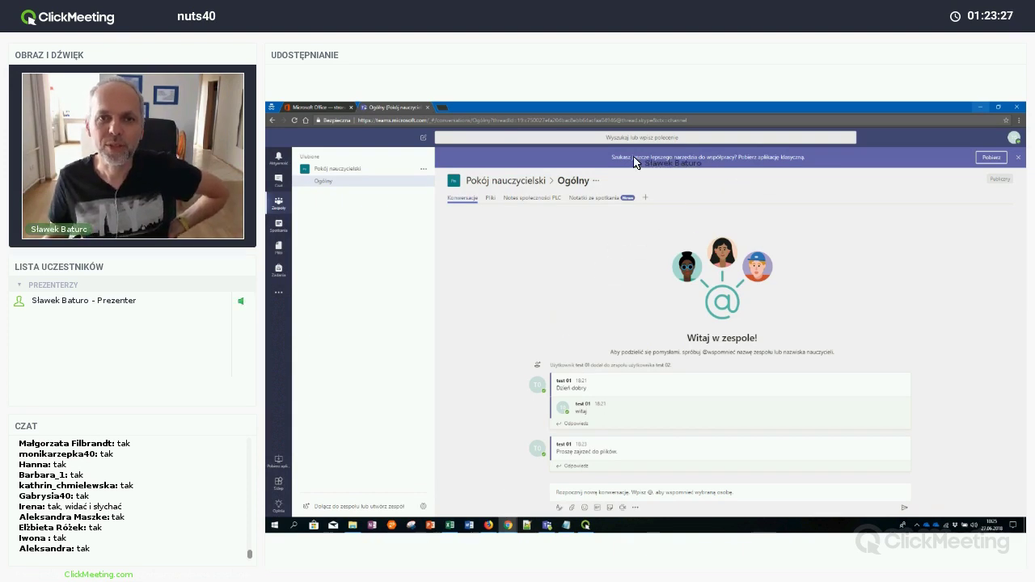
# Hide the Chrome window running Teams to show the Windows desktop
pyautogui.moveTo(635, 163); pyautogui.dragTo(810, 164)
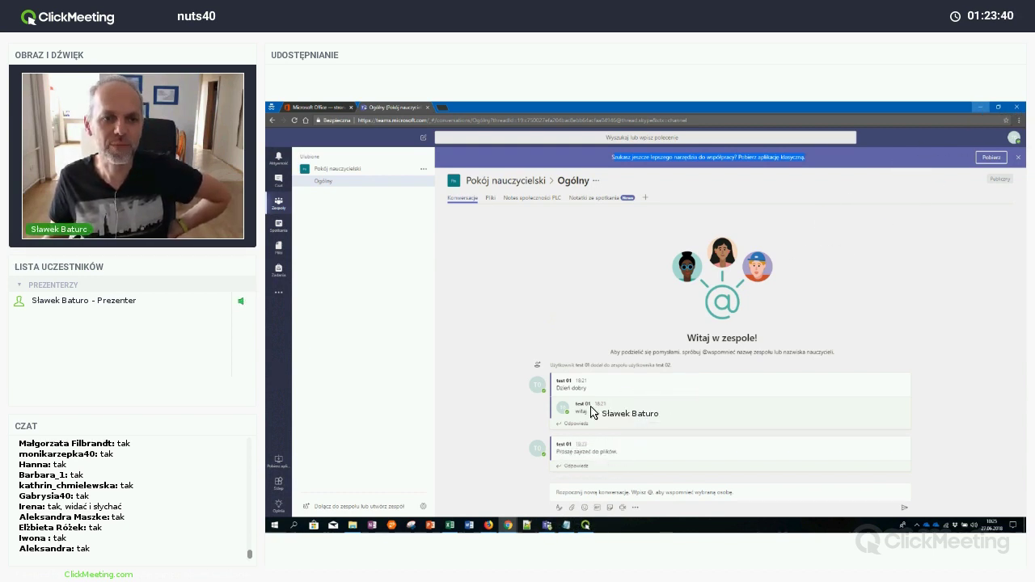
pyautogui.press('super+d')
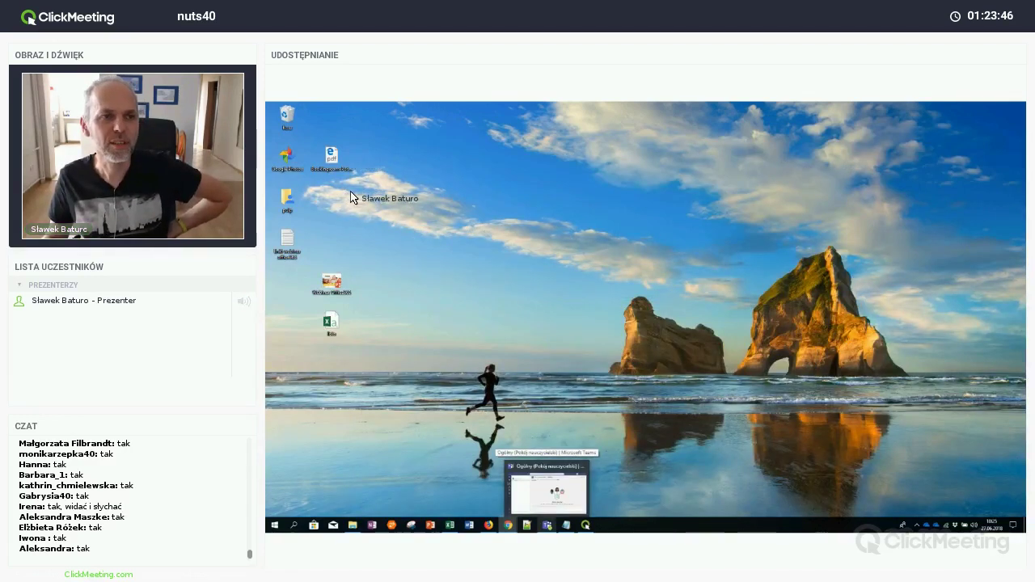
# Restore and maximize Teams, then open Informacje na wywiadówki.docx for editing in Word Online
pyautogui.press('super+d')
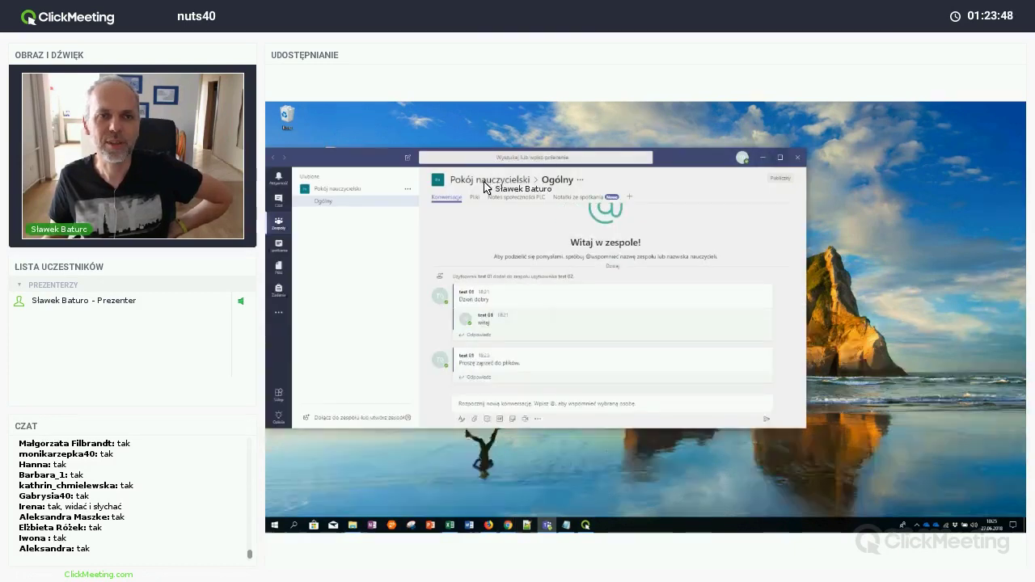
pyautogui.press('super+Up')
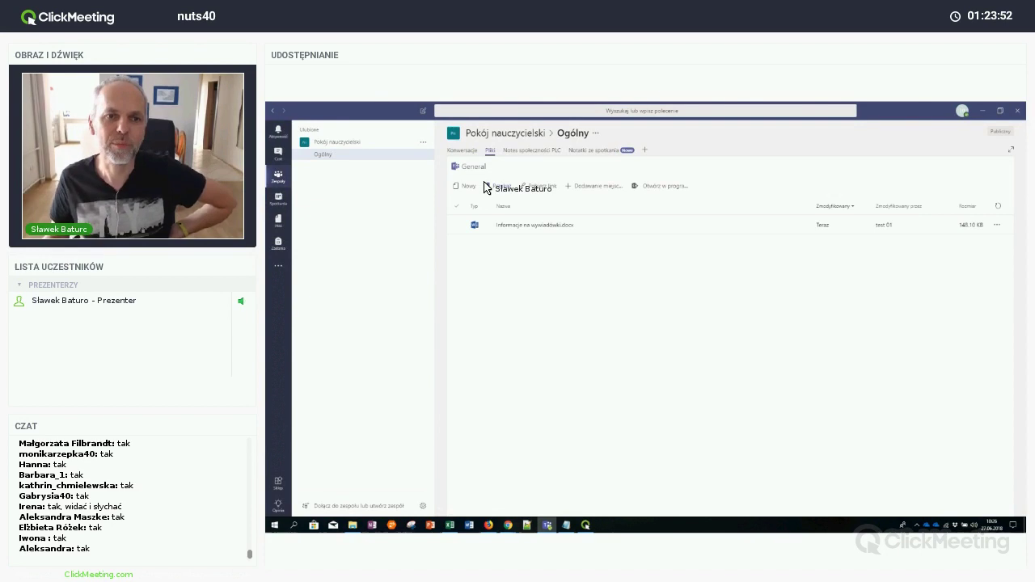
pyautogui.click(540, 230)
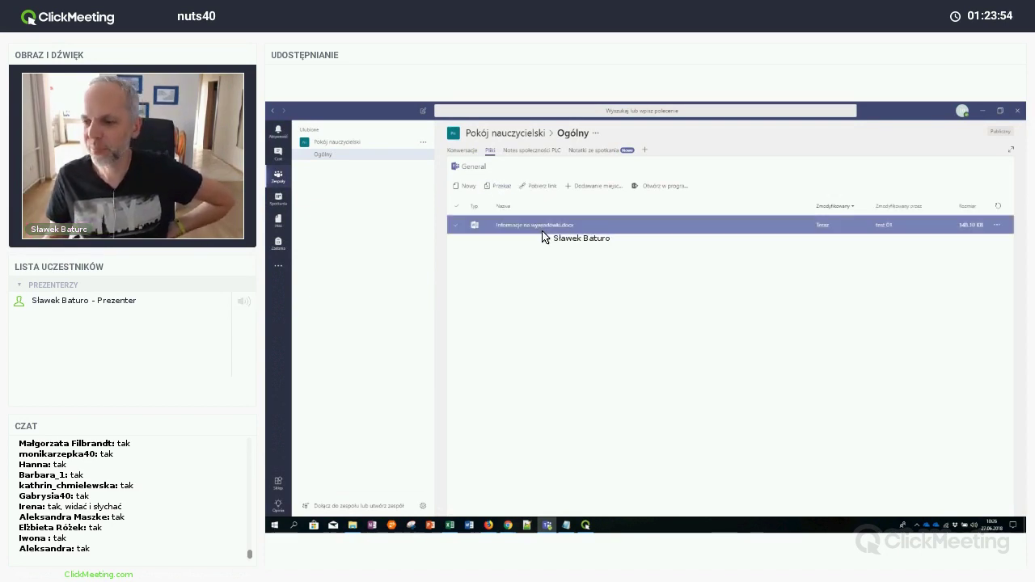
pyautogui.press('Escape')
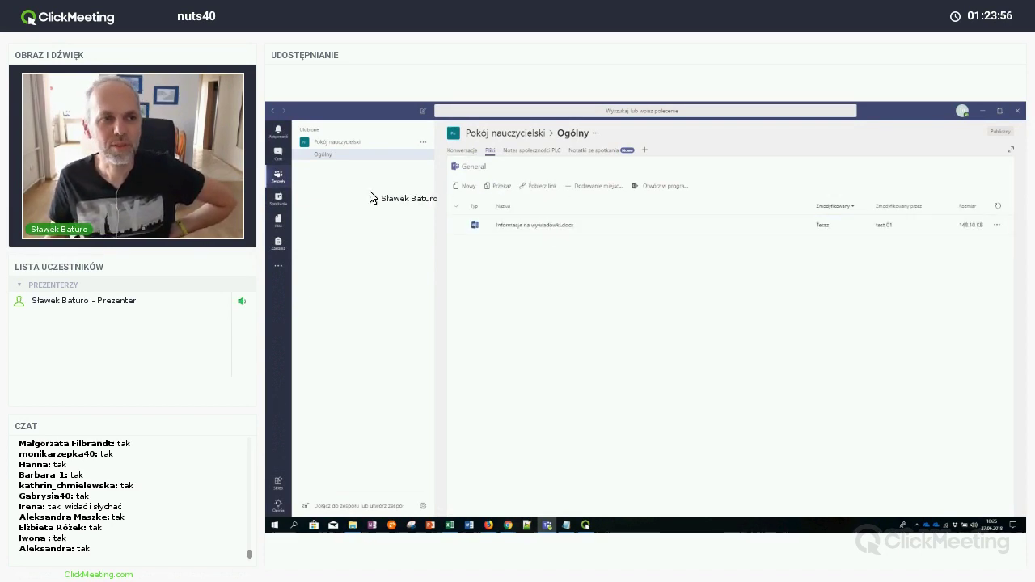
pyautogui.click(535, 231)
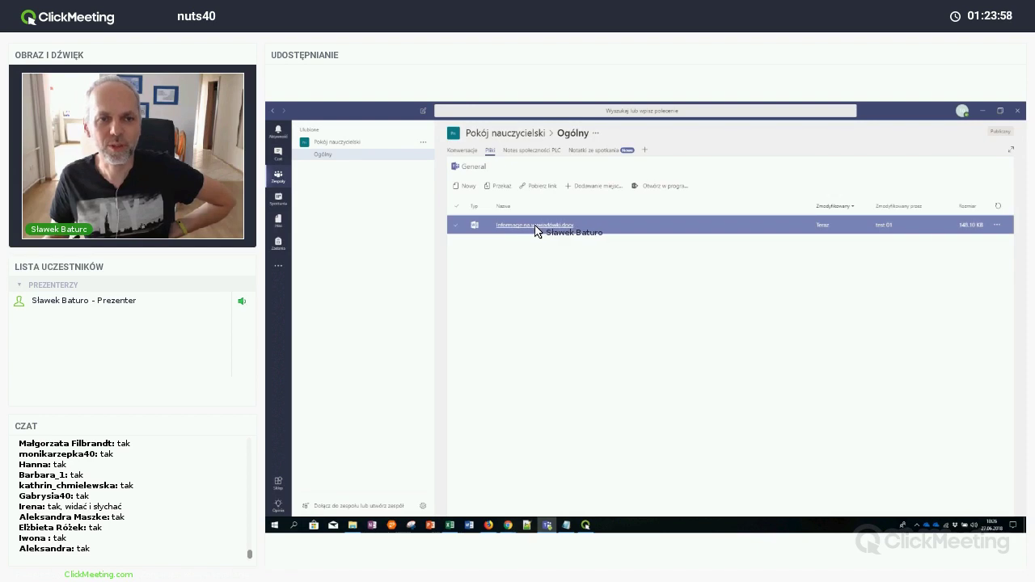
pyautogui.click(538, 229)
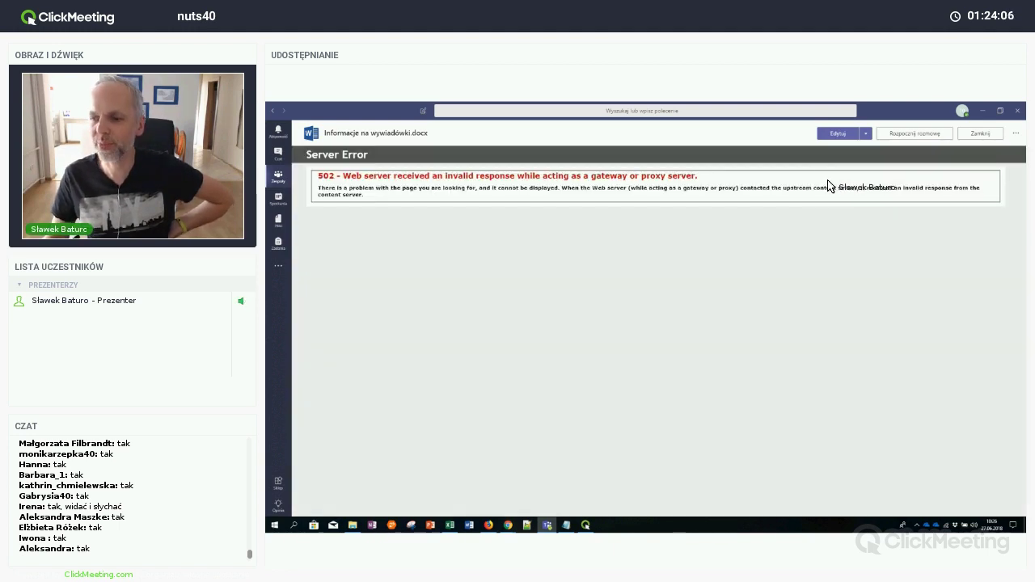
pyautogui.click(846, 136)
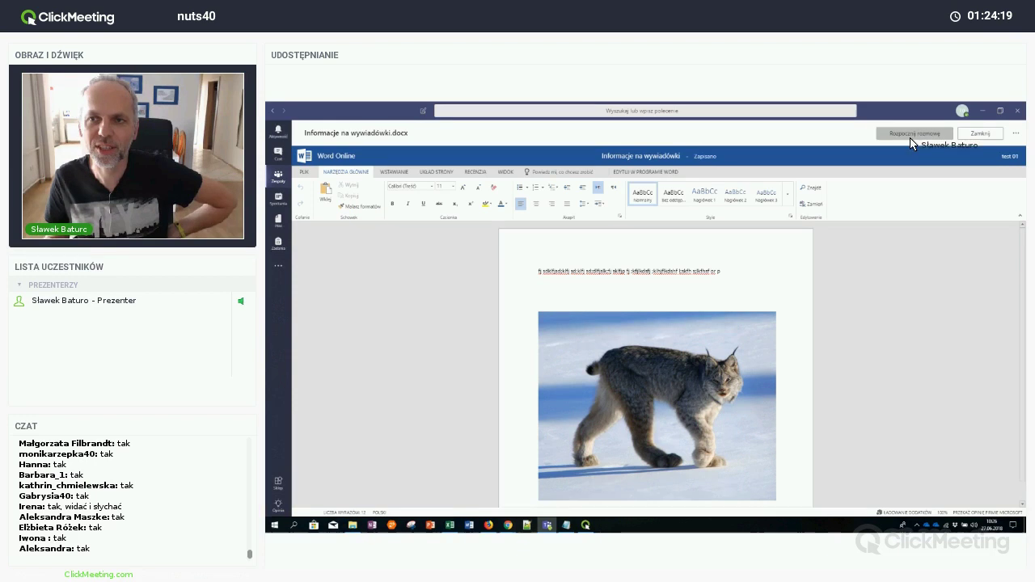
# Start a file conversation beside the document and reply 'dodałem zdjęcie kotka'
pyautogui.click(921, 138)
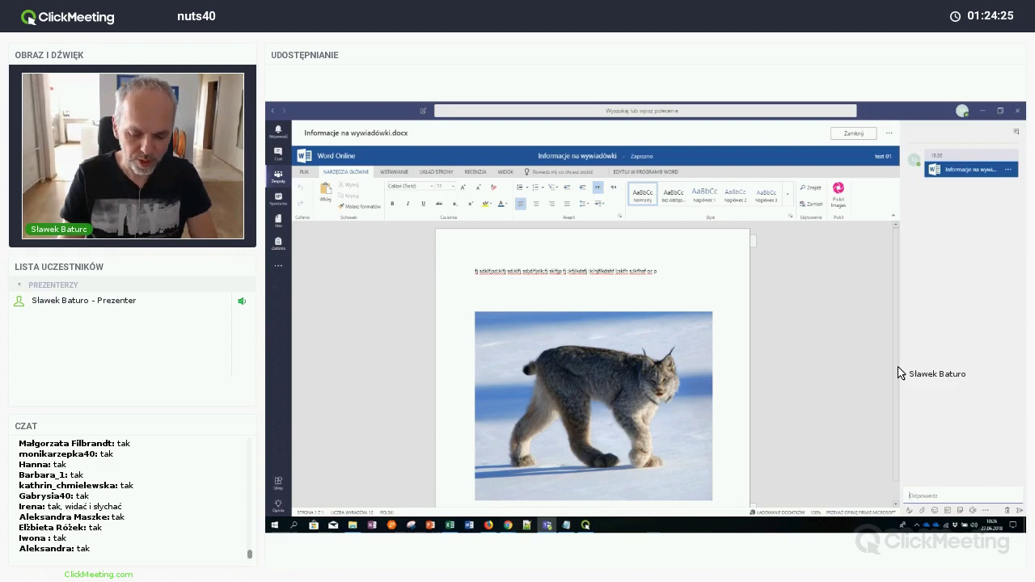
pyautogui.write('zo')
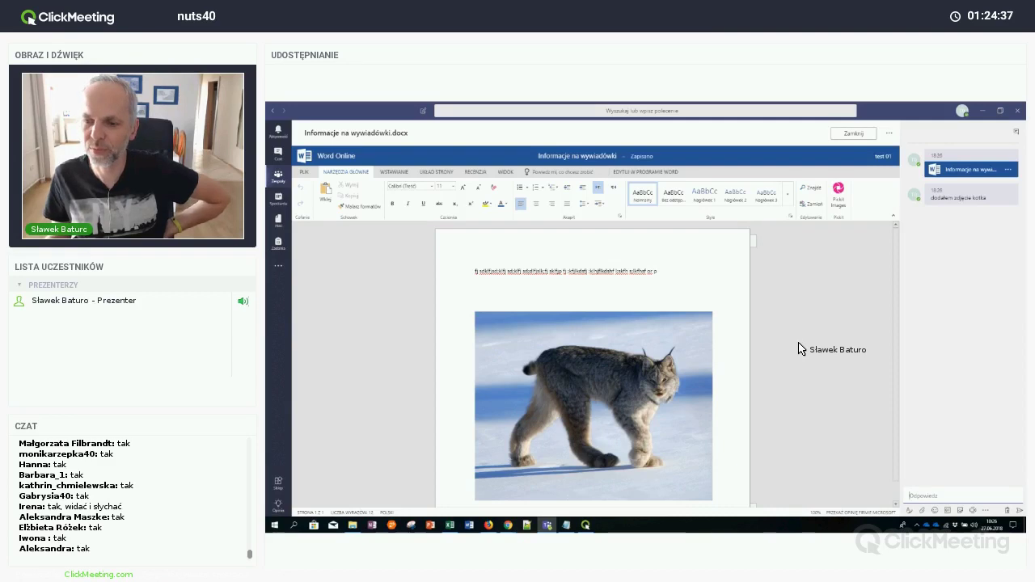
# Send the pink rabbit GIF in the file conversation, then close the document
pyautogui.click(935, 511)
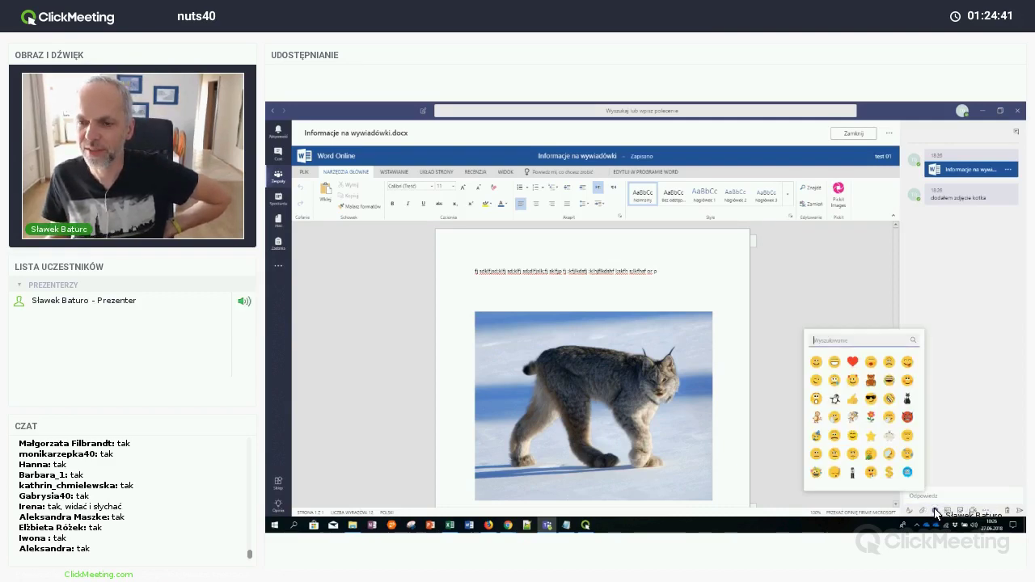
pyautogui.click(948, 512)
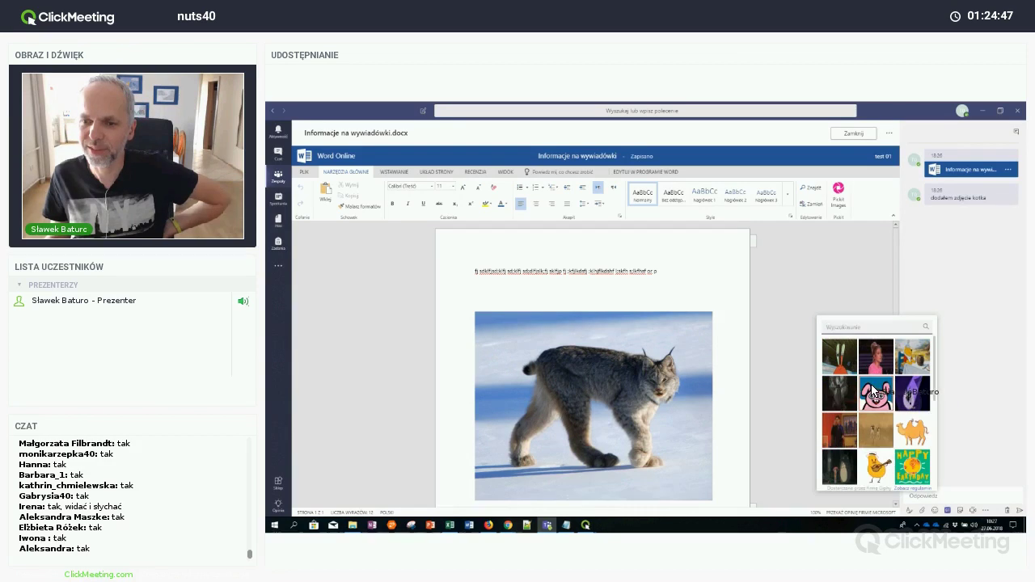
pyautogui.click(872, 387)
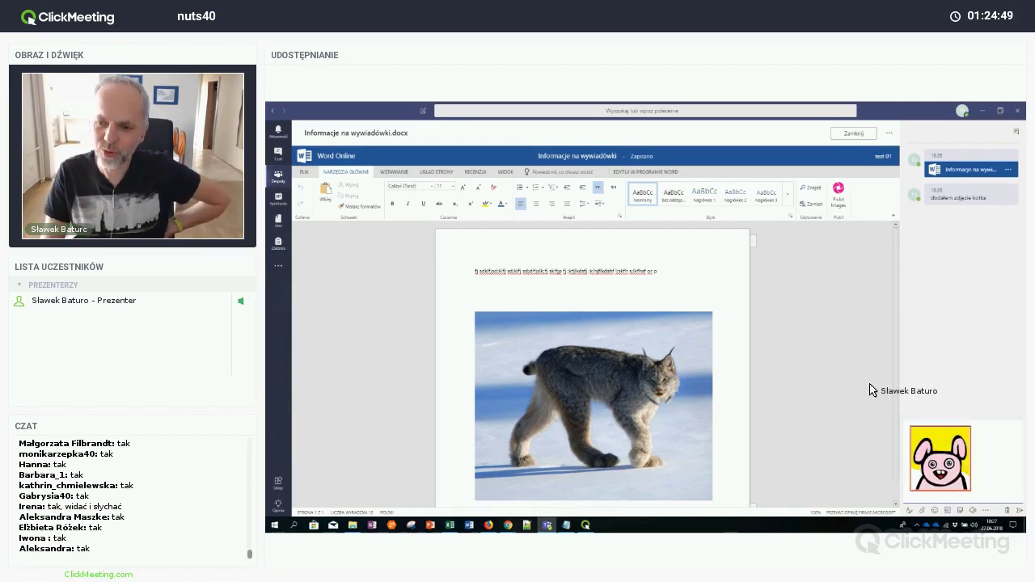
pyautogui.press('Return')
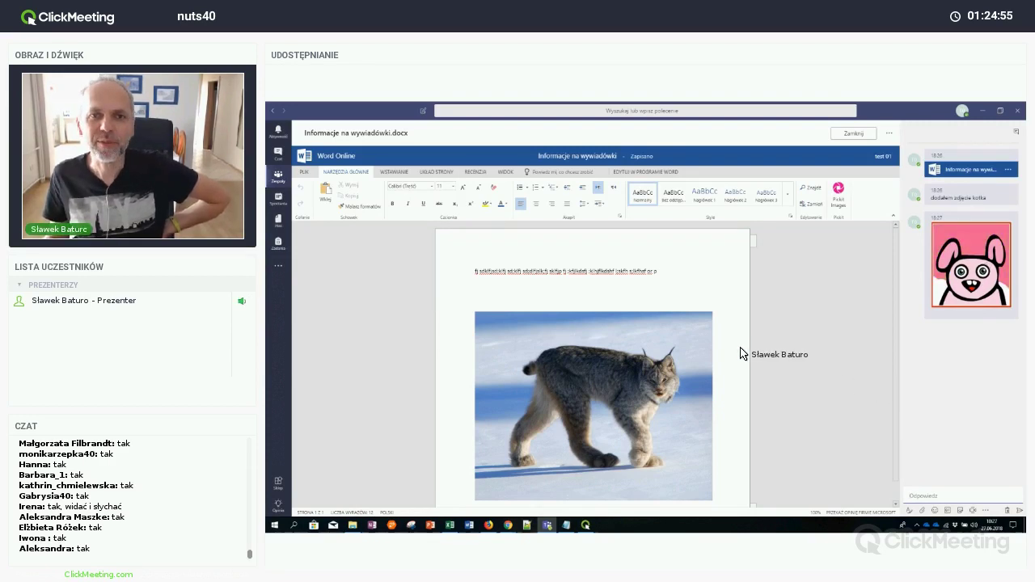
pyautogui.click(856, 134)
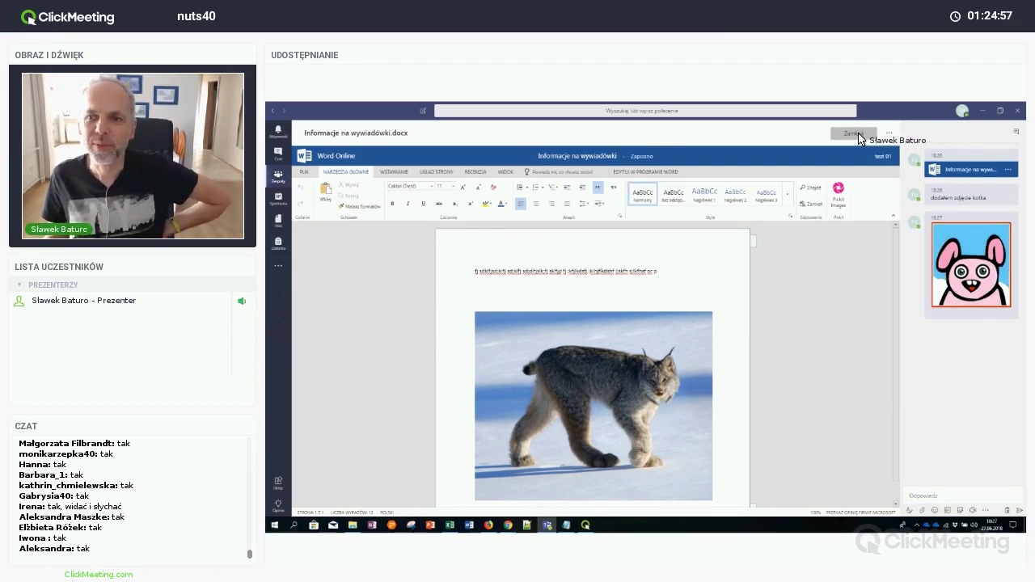
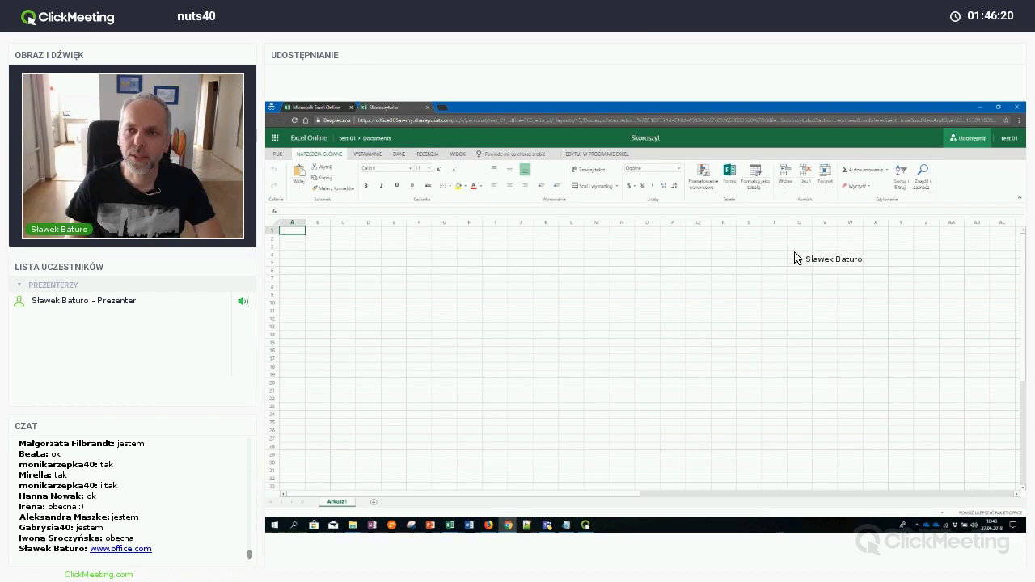
# Enter a participant's first name in cell E5
pyautogui.click(397, 263)
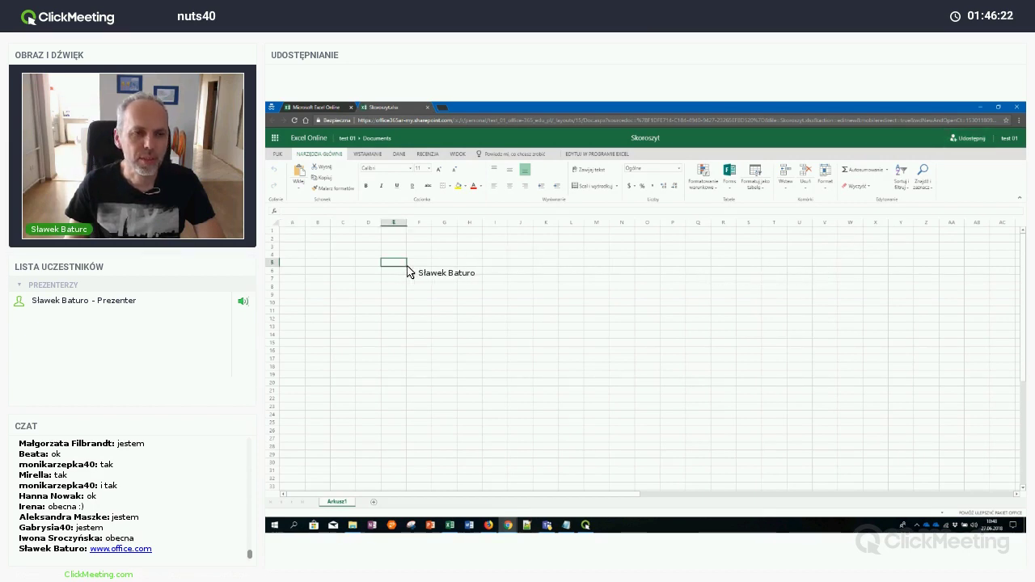
pyautogui.write('Sł')
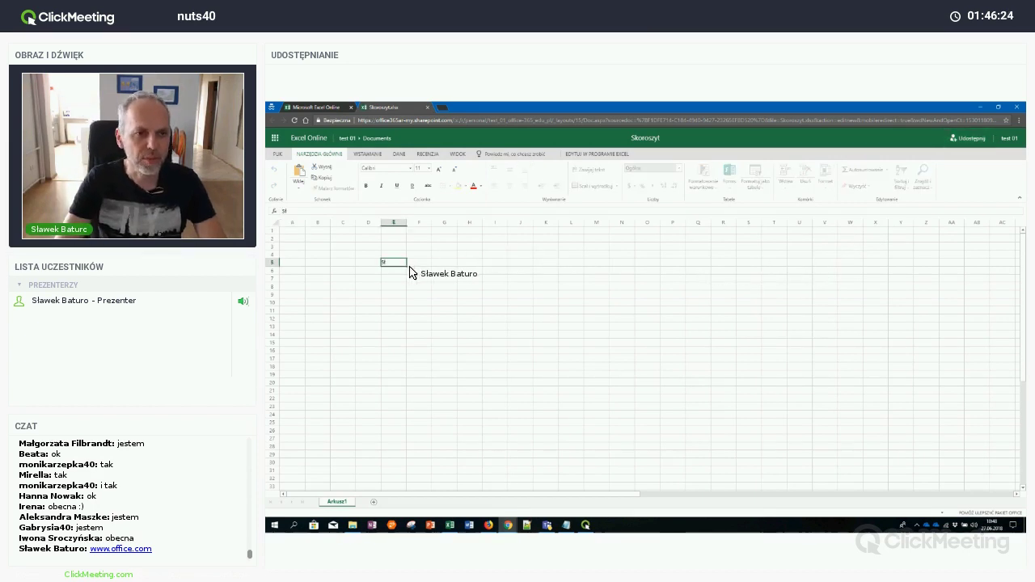
pyautogui.write('awek')
pyautogui.press('Return')
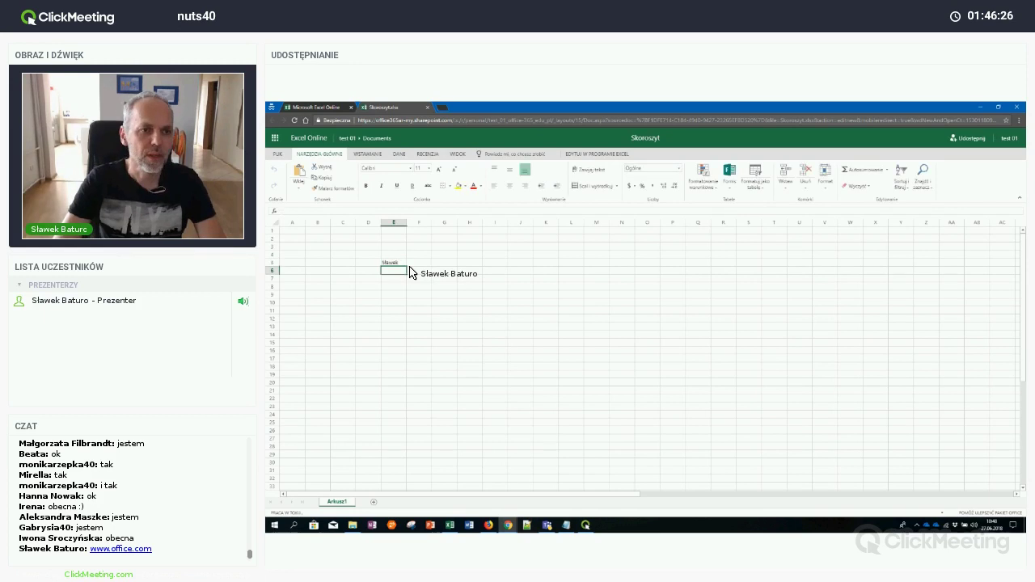
pyautogui.press('Left')
pyautogui.press('Up')
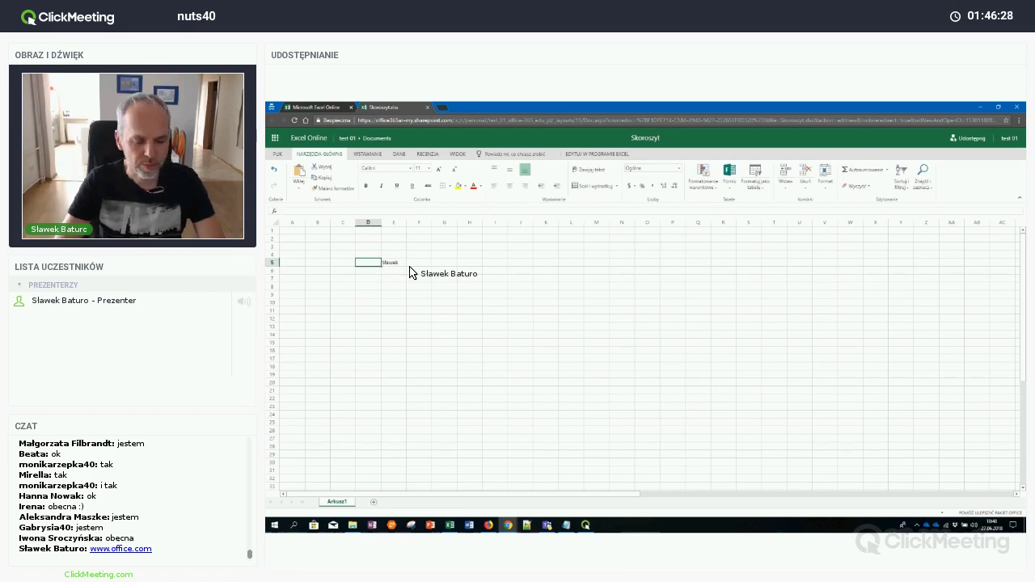
pyautogui.press('Down')
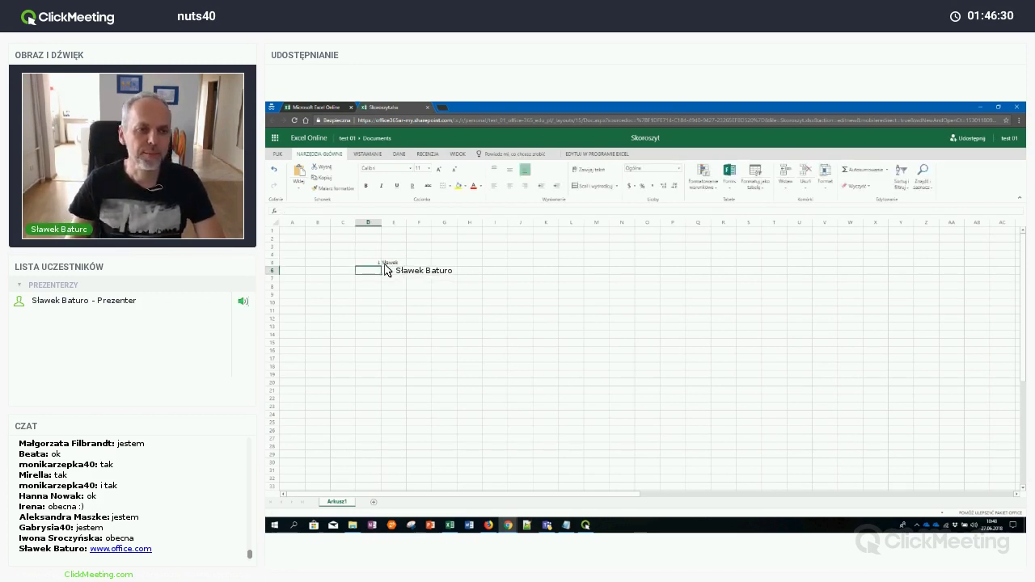
# Fill column D with the series 1 to 27 from D5 down to D31
pyautogui.click(380, 266)
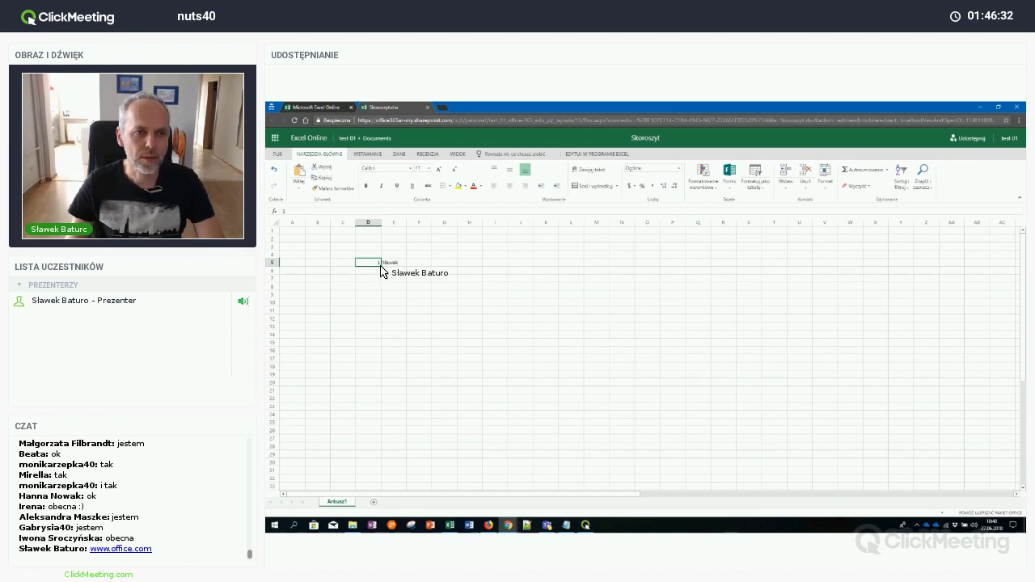
pyautogui.moveTo(381, 266); pyautogui.dragTo(410, 463)
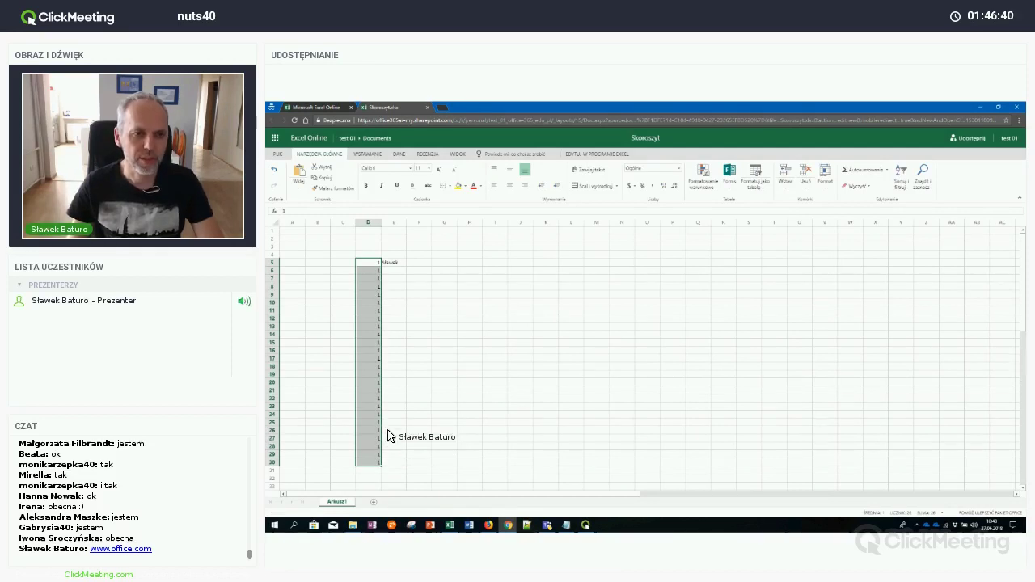
pyautogui.hotkey('ctrl', 'z')
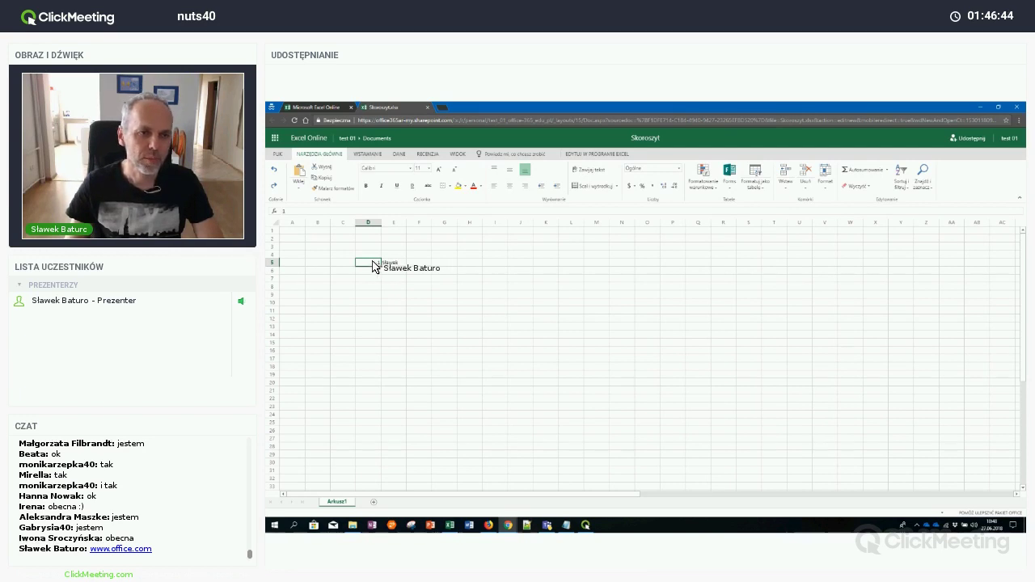
pyautogui.moveTo(378, 266); pyautogui.dragTo(376, 274)
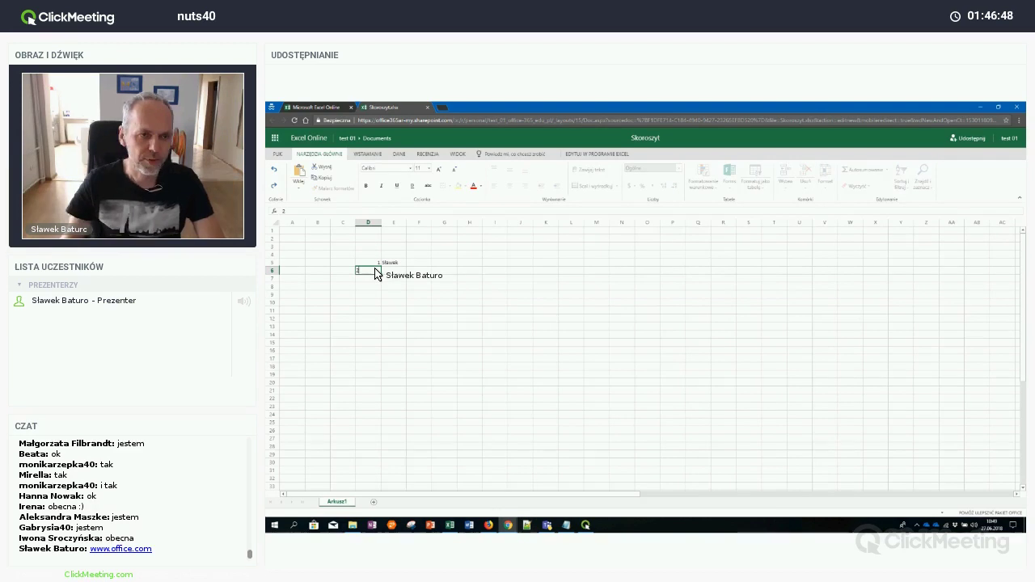
pyautogui.press('Down')
pyautogui.moveTo(376, 267); pyautogui.dragTo(385, 469)
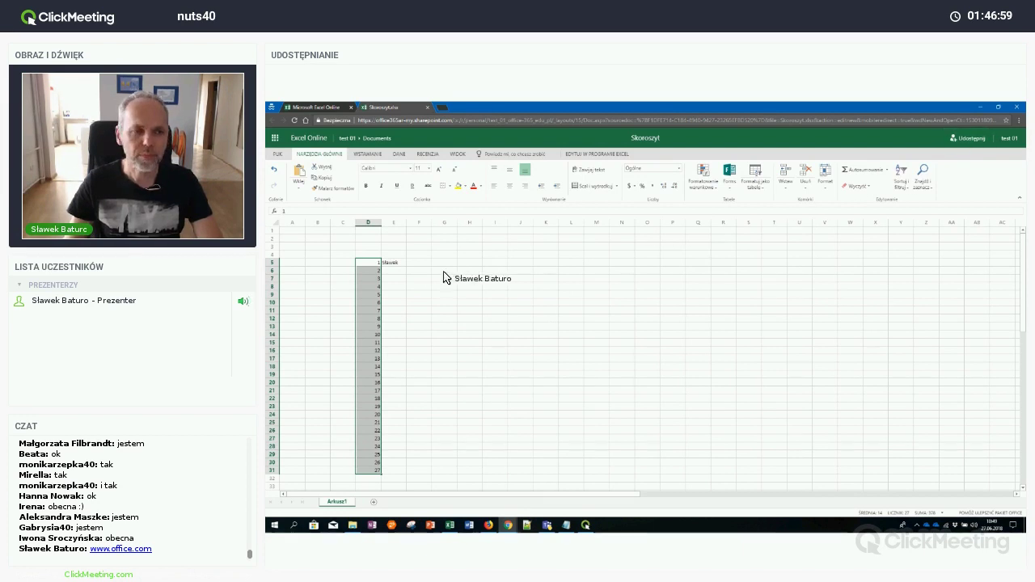
pyautogui.click(394, 271)
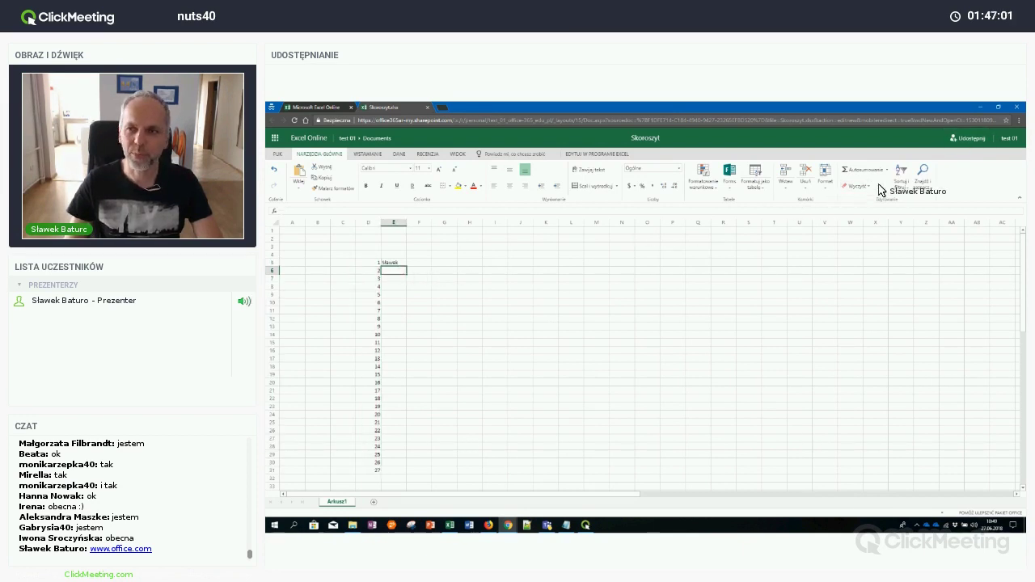
# Create and copy an anyone-can-edit (Wszyscy) link to Skoroszyt.xlsx for the meeting chat
pyautogui.click(970, 138)
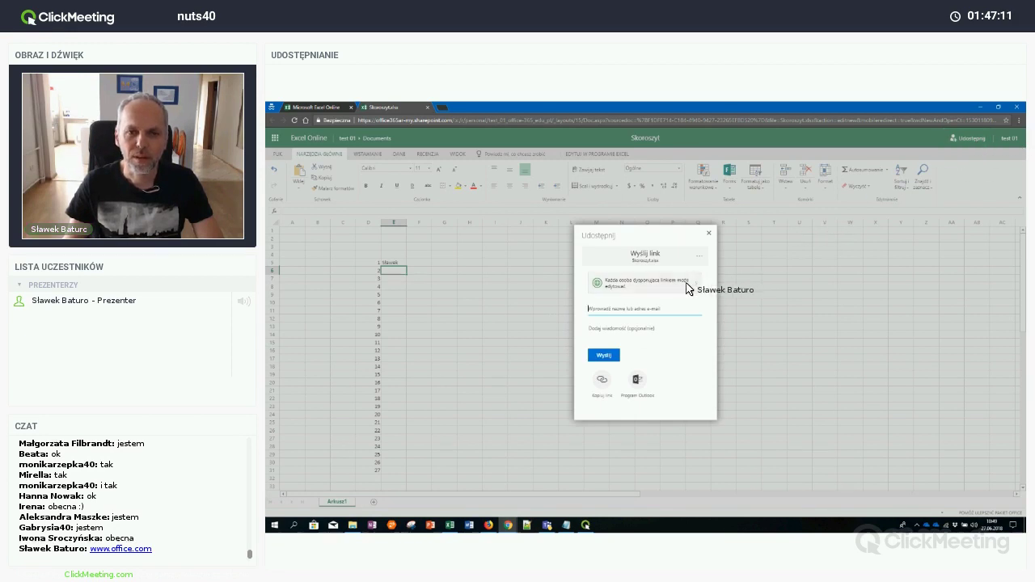
pyautogui.click(687, 289)
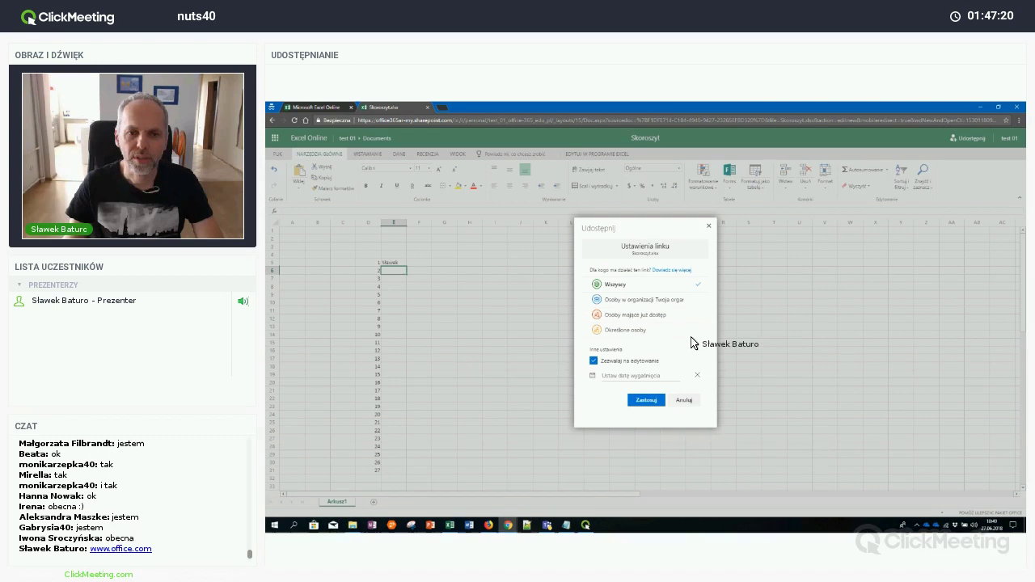
pyautogui.click(645, 401)
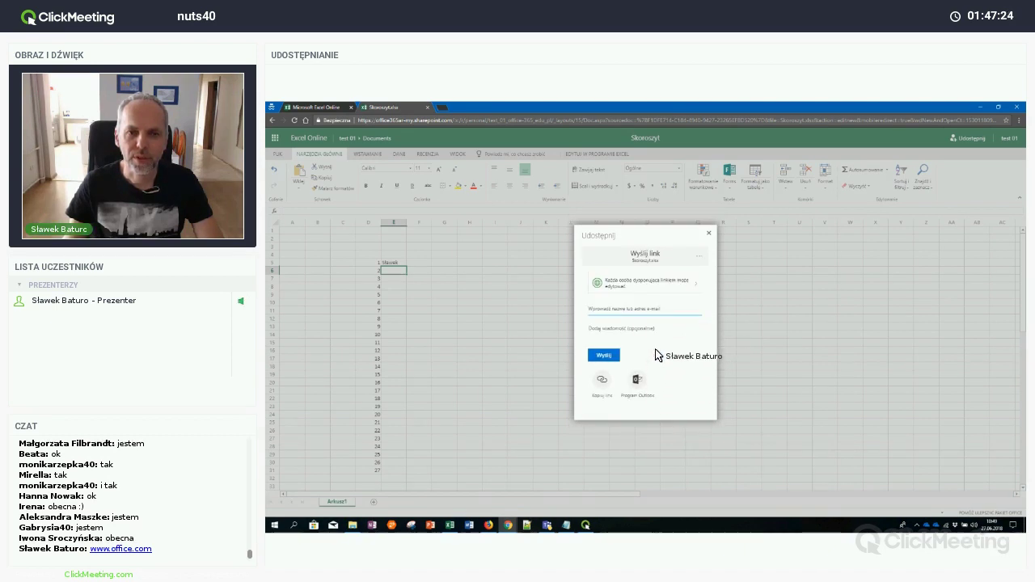
pyautogui.click(603, 381)
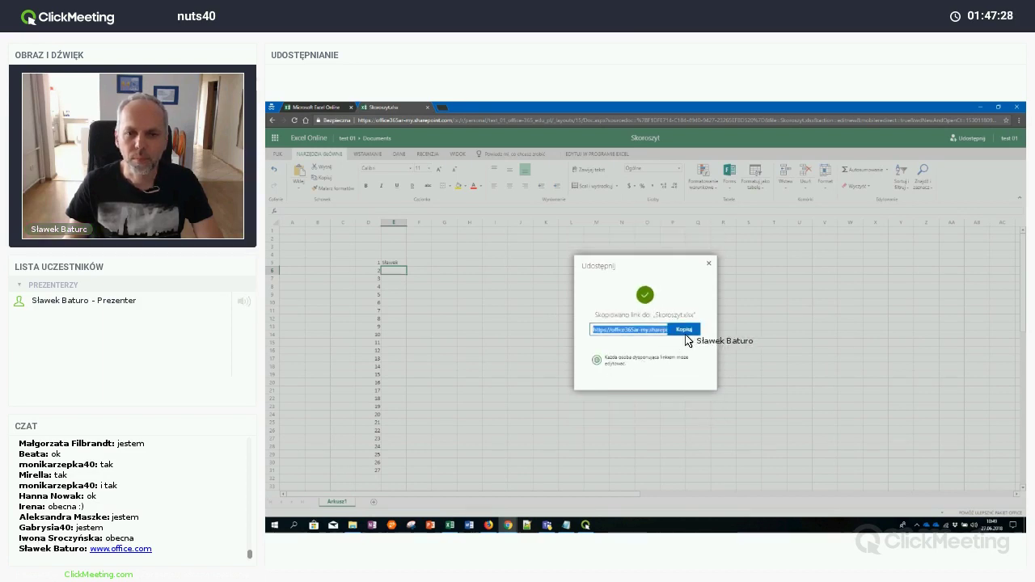
pyautogui.click(1026, 411)
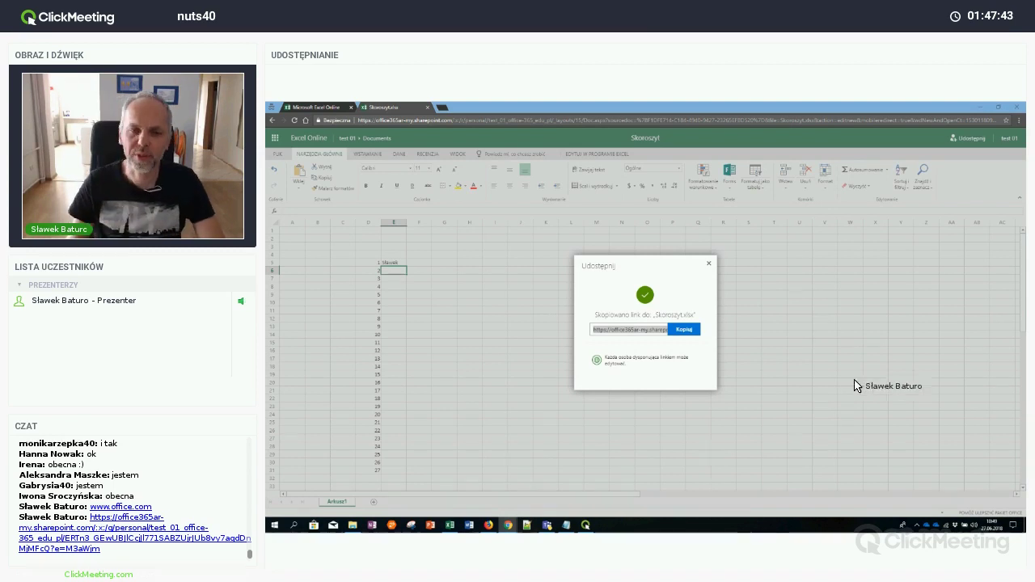
# Close the Udostępnij dialog and check the list of co-authors editing the workbook
pyautogui.click(711, 266)
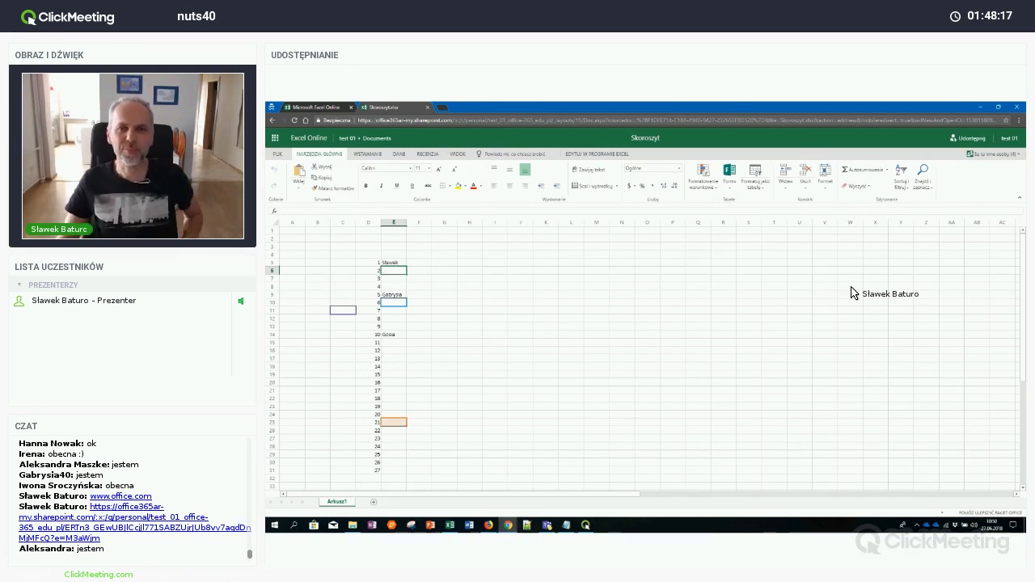
pyautogui.click(995, 155)
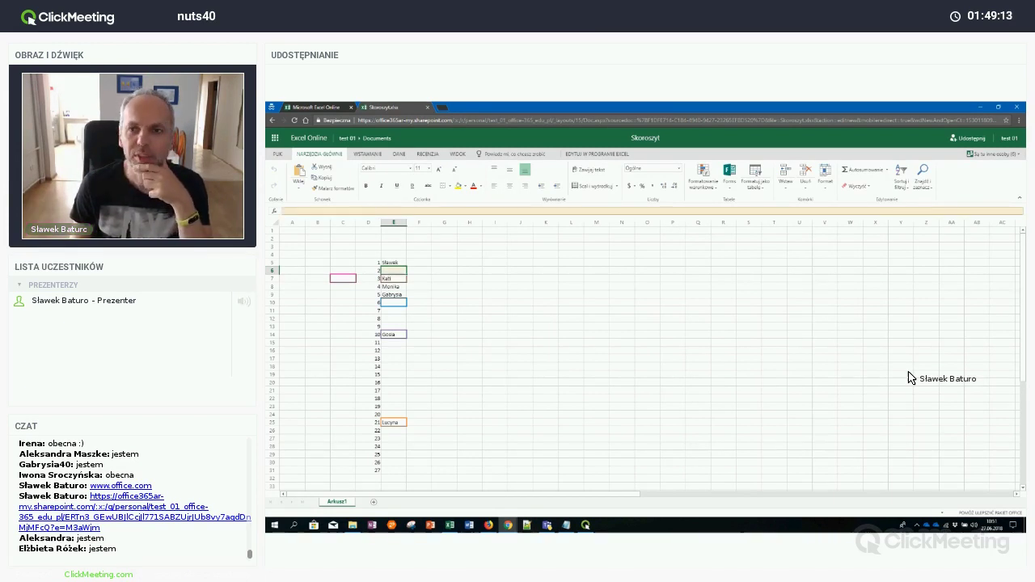
# Delete the duplicate name in E17 and bring up the Notepad notes
pyautogui.click(672, 281)
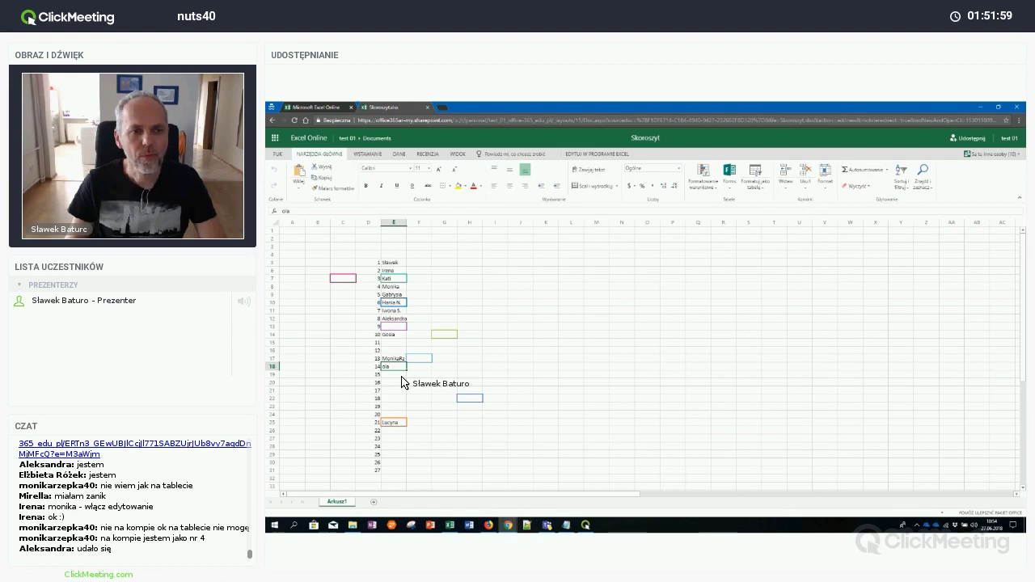
pyautogui.click(399, 359)
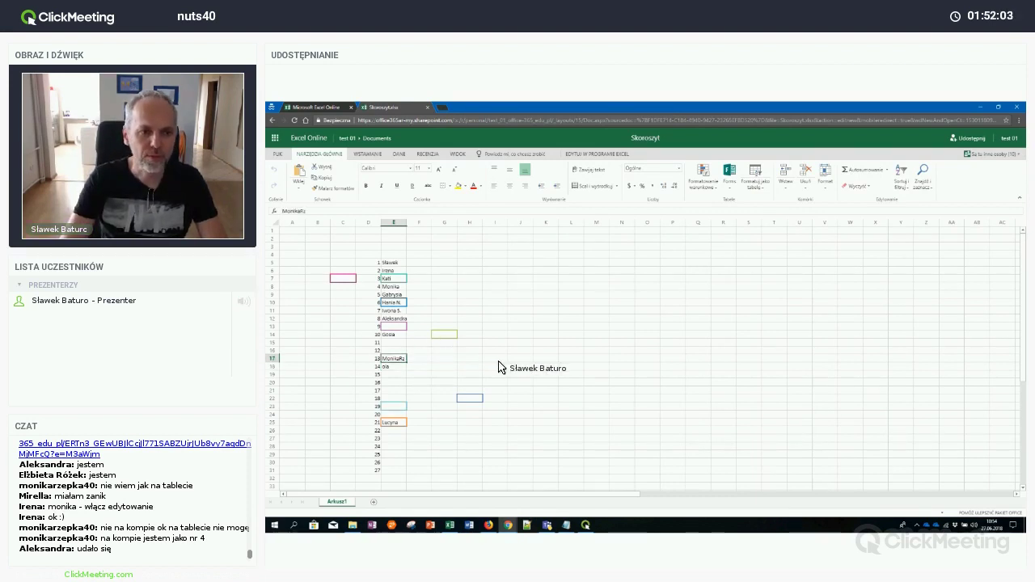
pyautogui.press('Delete')
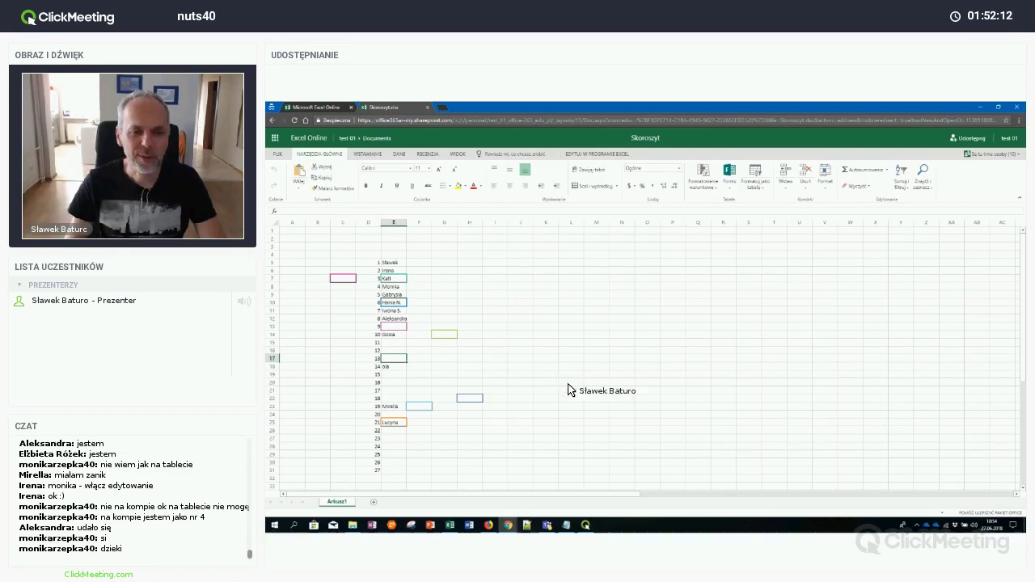
pyautogui.click(567, 525)
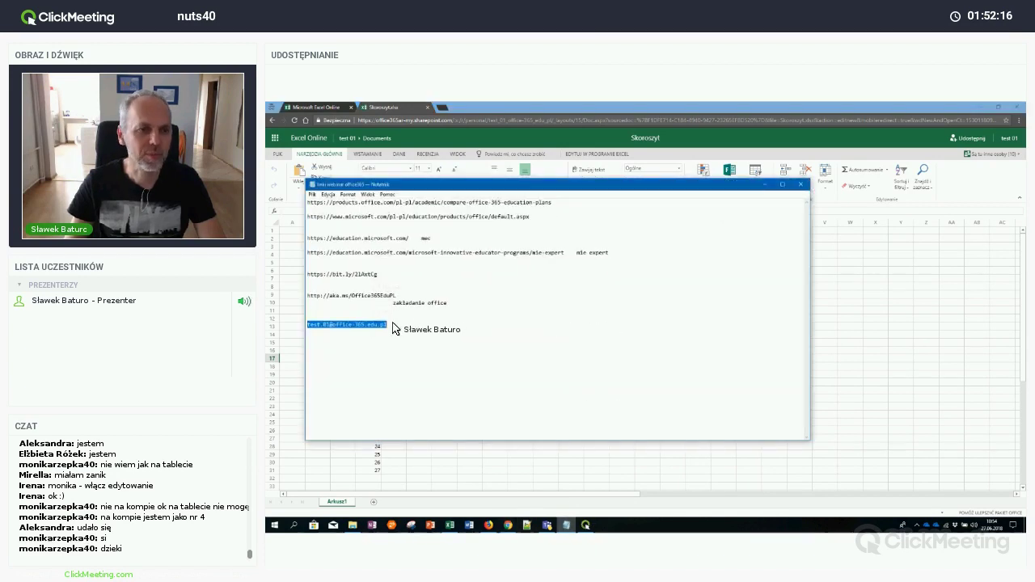
# Put the label 'Login' in L7 and paste the test account's e-mail into M7
pyautogui.click(817, 249)
pyautogui.click(579, 279)
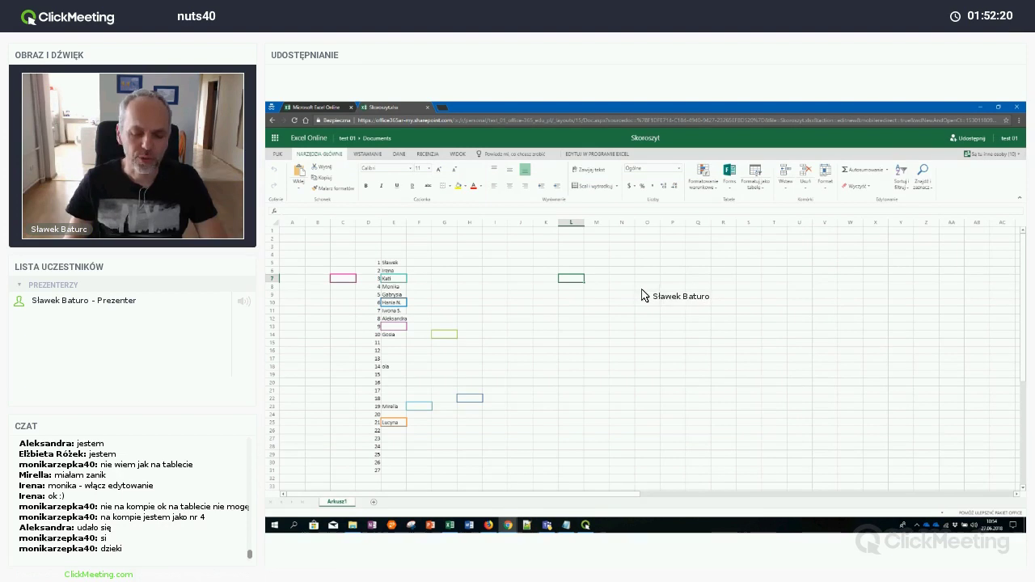
pyautogui.write('Logi')
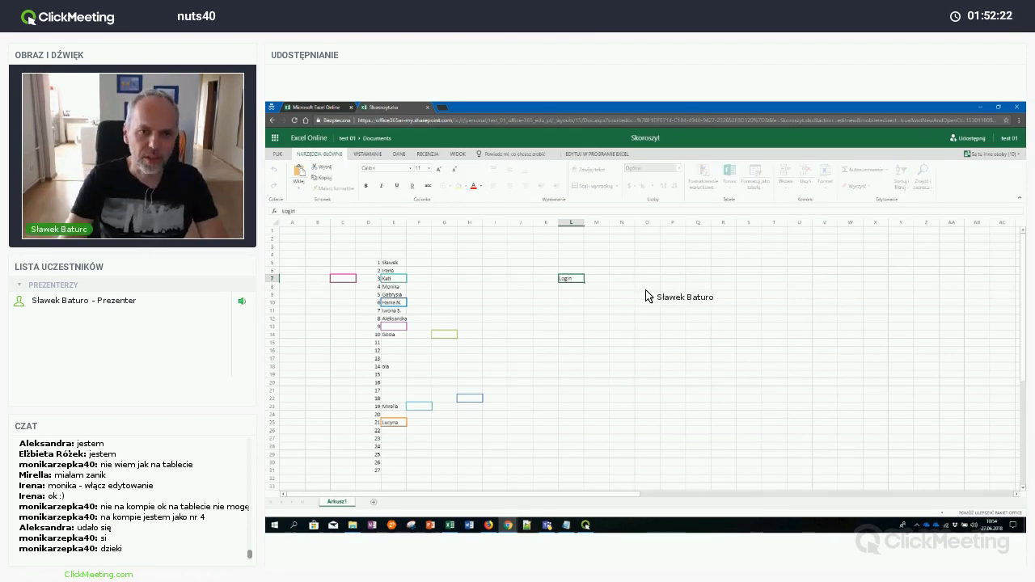
pyautogui.write('n')
pyautogui.press('Tab')
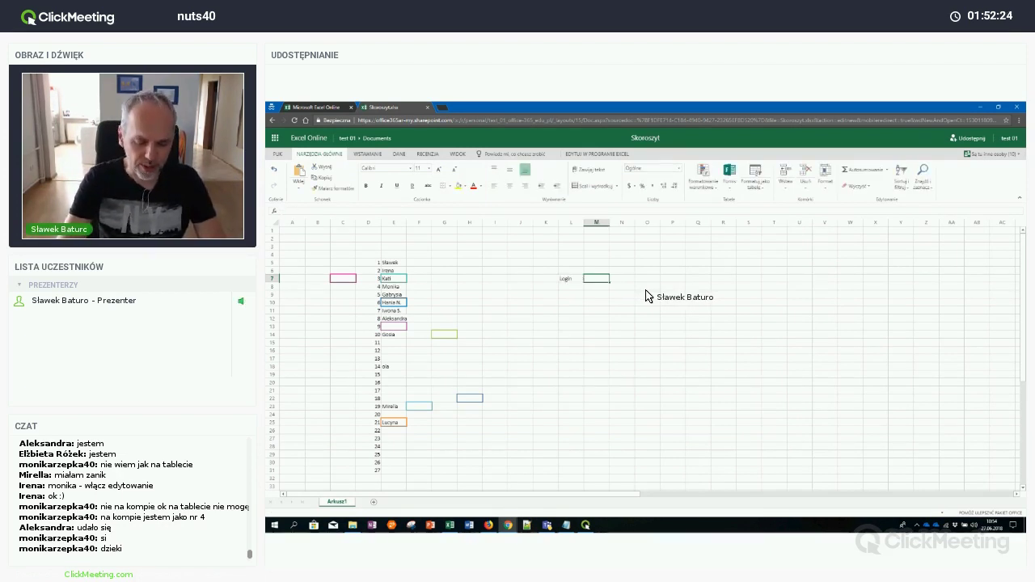
pyautogui.hotkey('ctrl', 'v')
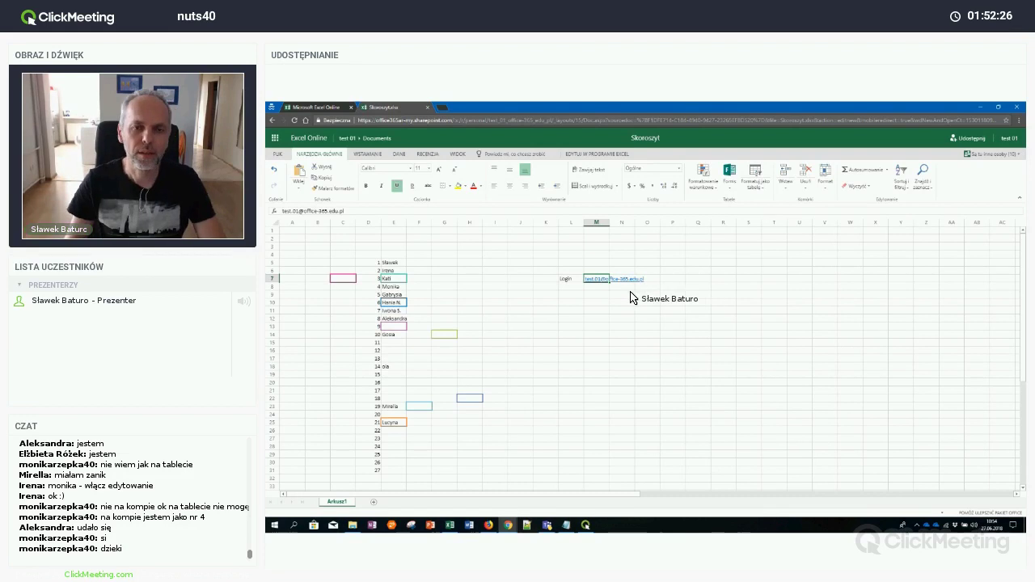
pyautogui.click(625, 294)
# Close the Mail app opened by the e-mail link and set M7's font size to 18
pyautogui.click(596, 280)
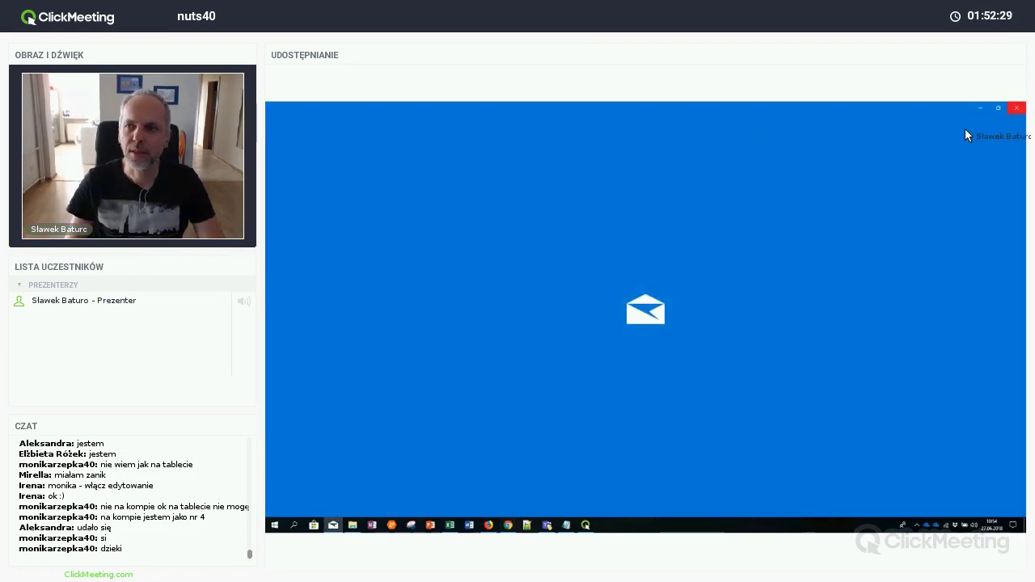
pyautogui.click(1017, 107)
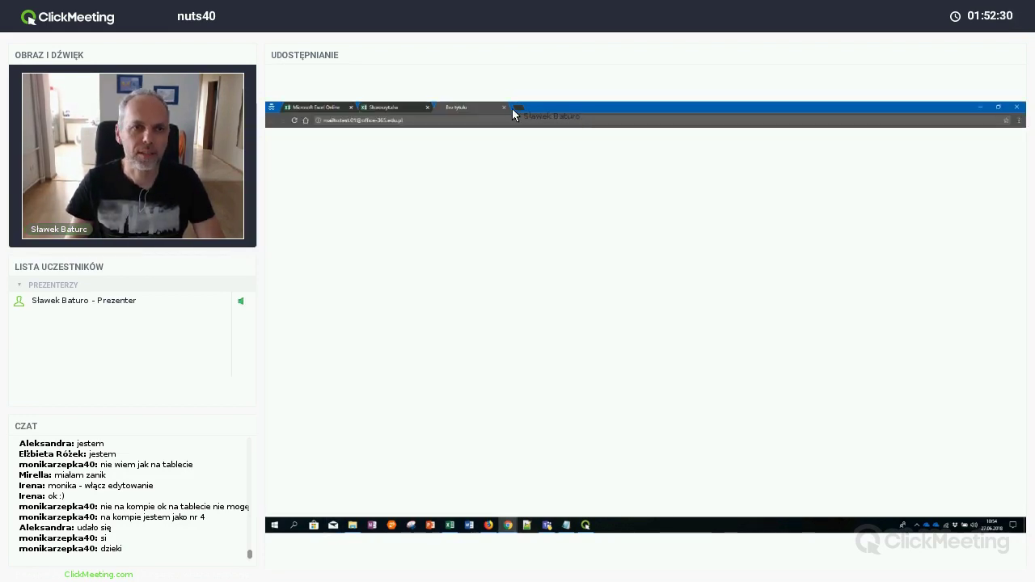
pyautogui.click(503, 106)
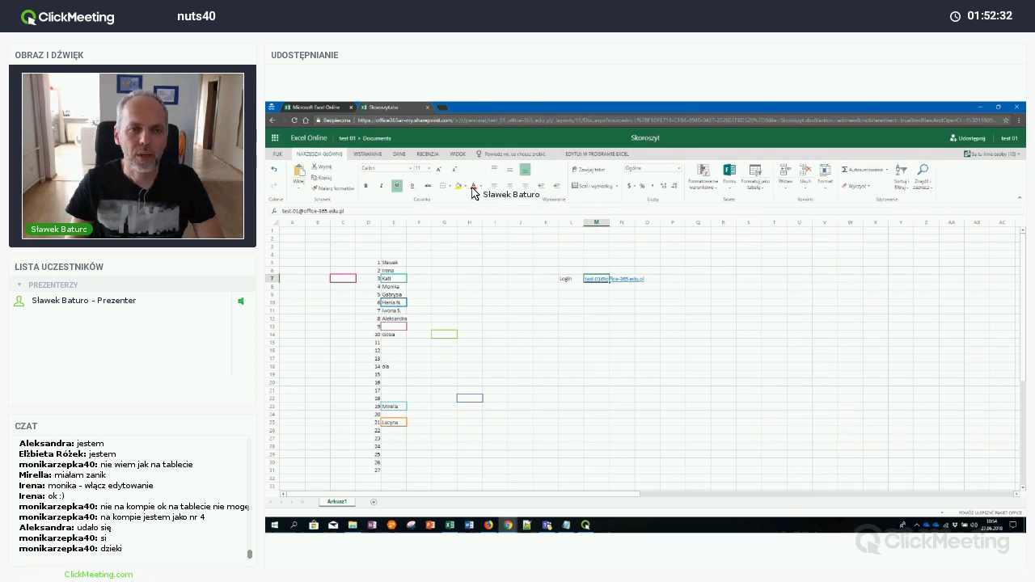
pyautogui.click(427, 169)
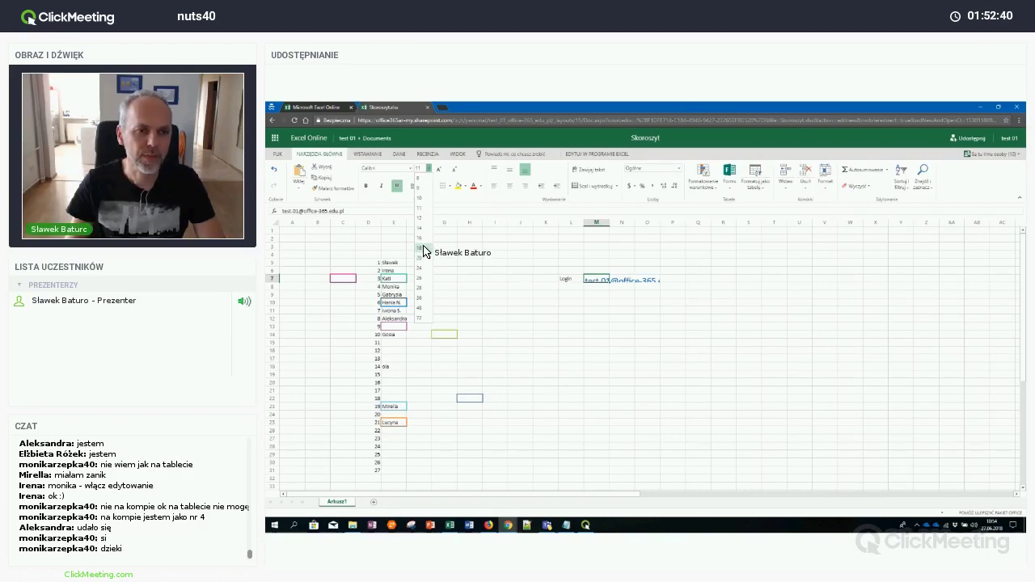
pyautogui.click(422, 249)
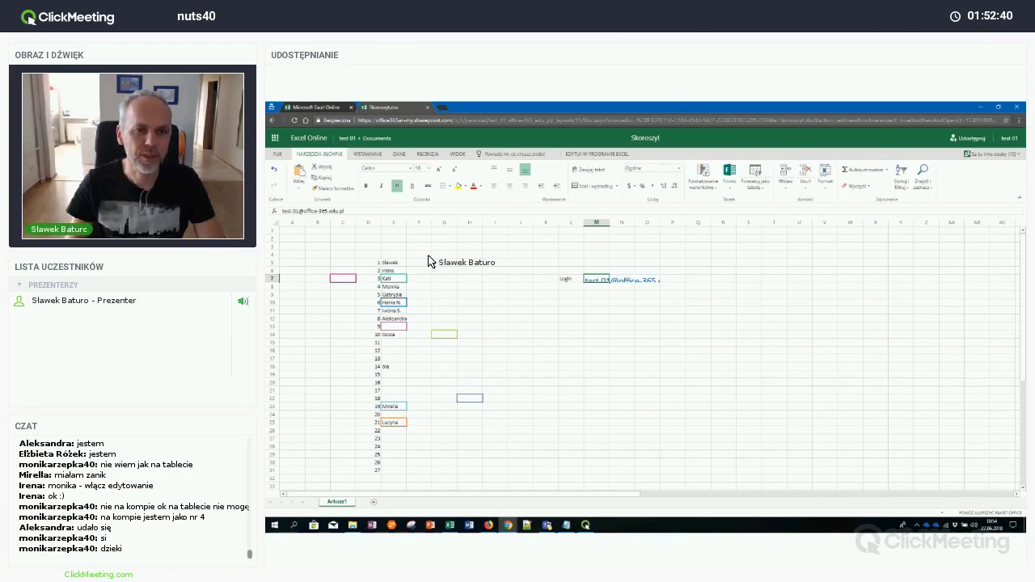
# Put the label 'hasło' in L9 and the test account's password in M9
pyautogui.click(616, 315)
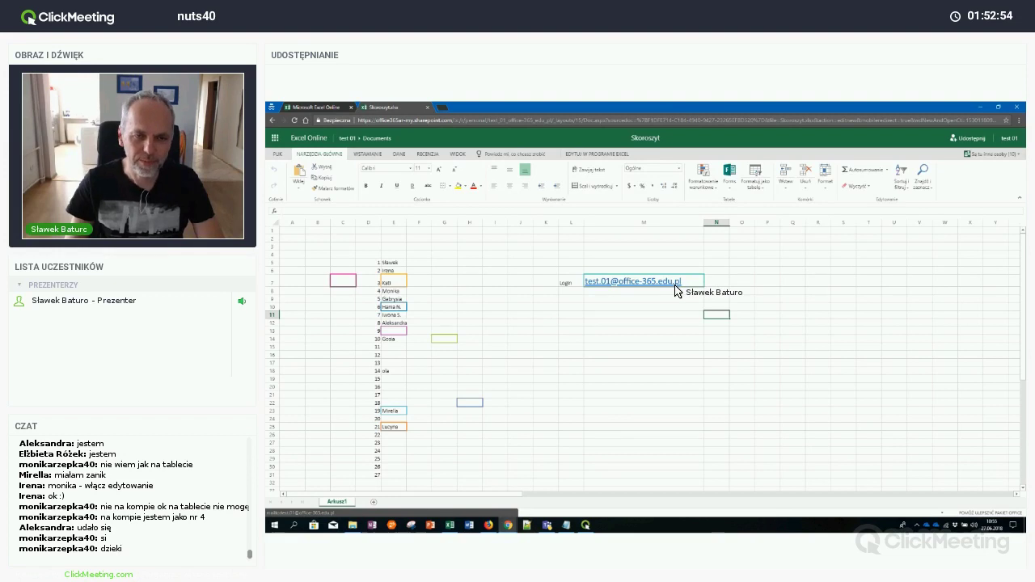
pyautogui.click(576, 300)
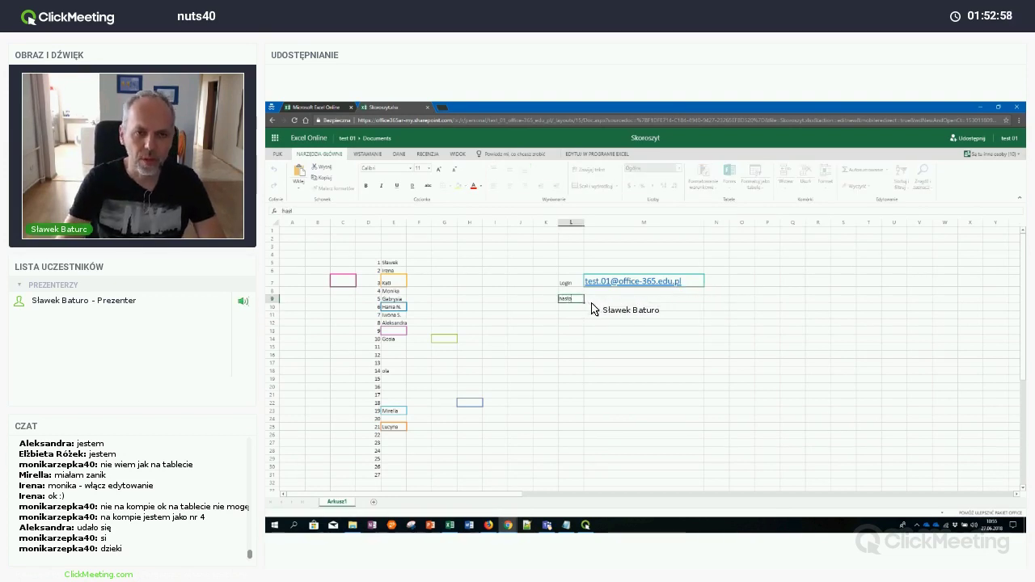
pyautogui.press('Tab')
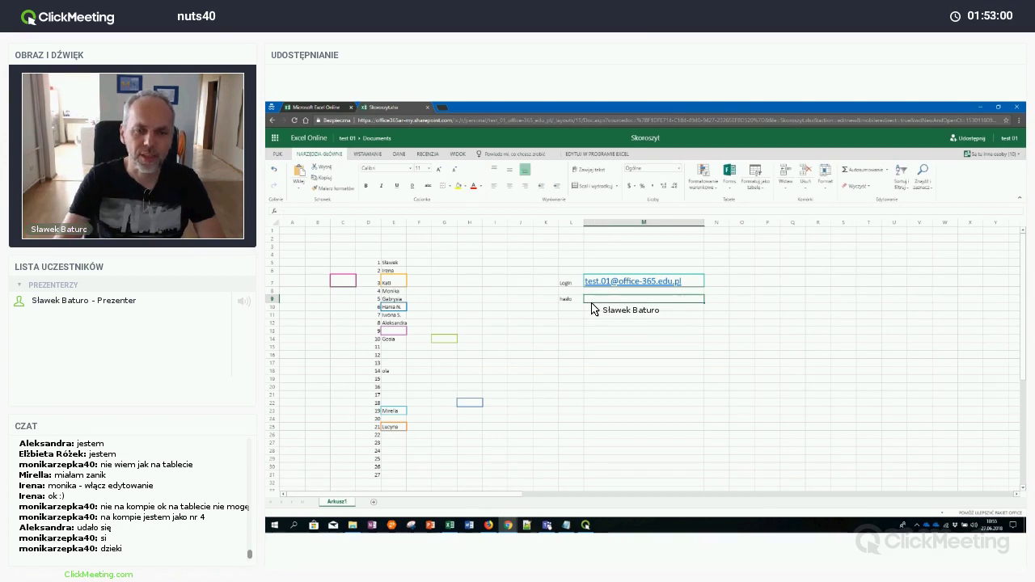
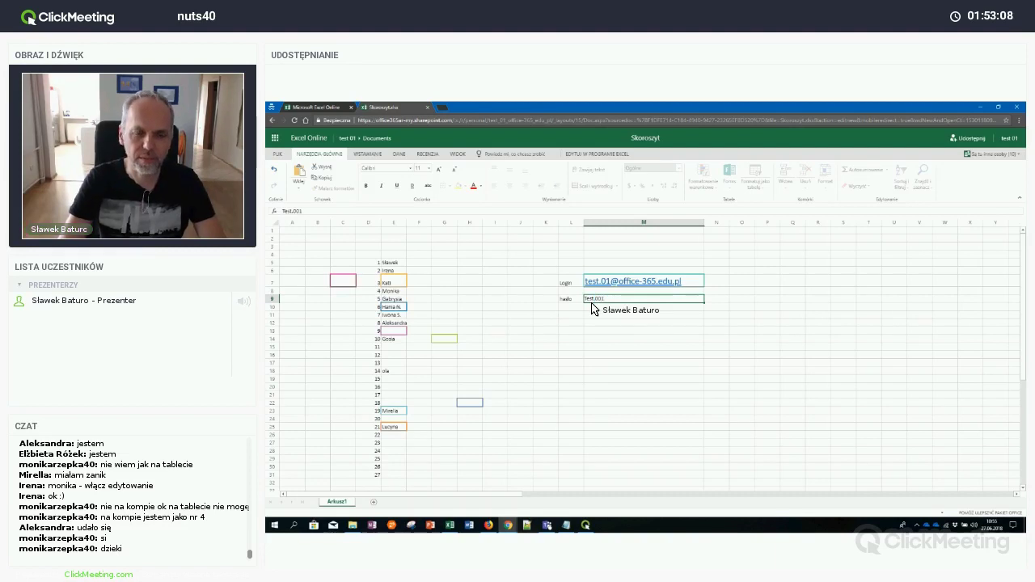
pyautogui.press('Return')
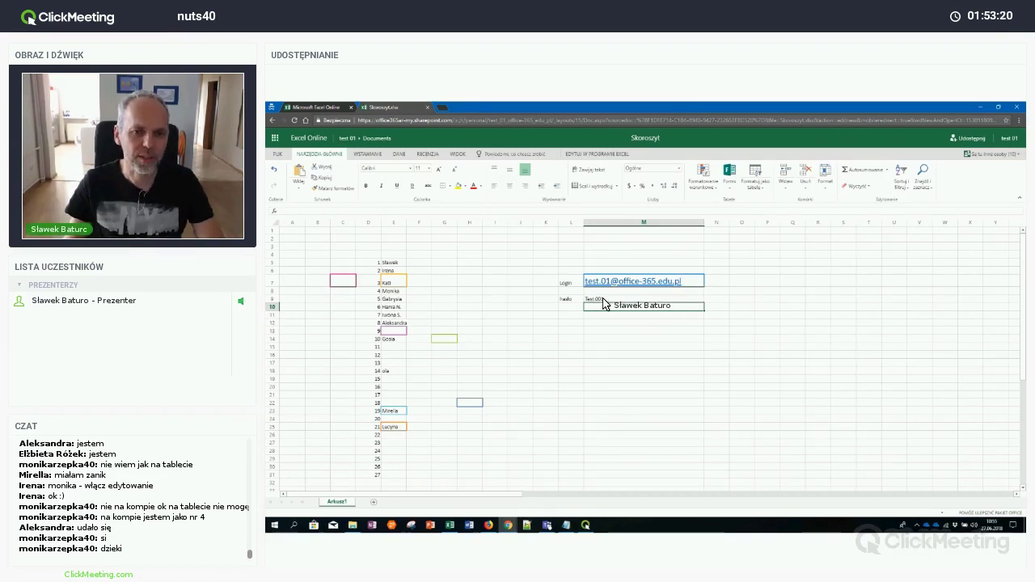
# Select the name entry in E14 and move the Firefox window over the spreadsheet
pyautogui.click(399, 339)
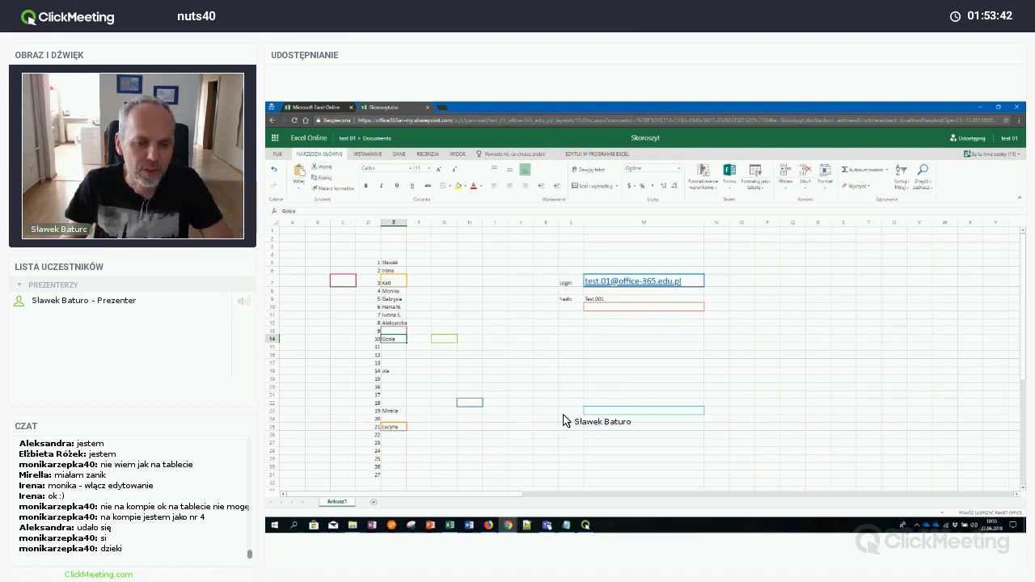
pyautogui.click(491, 526)
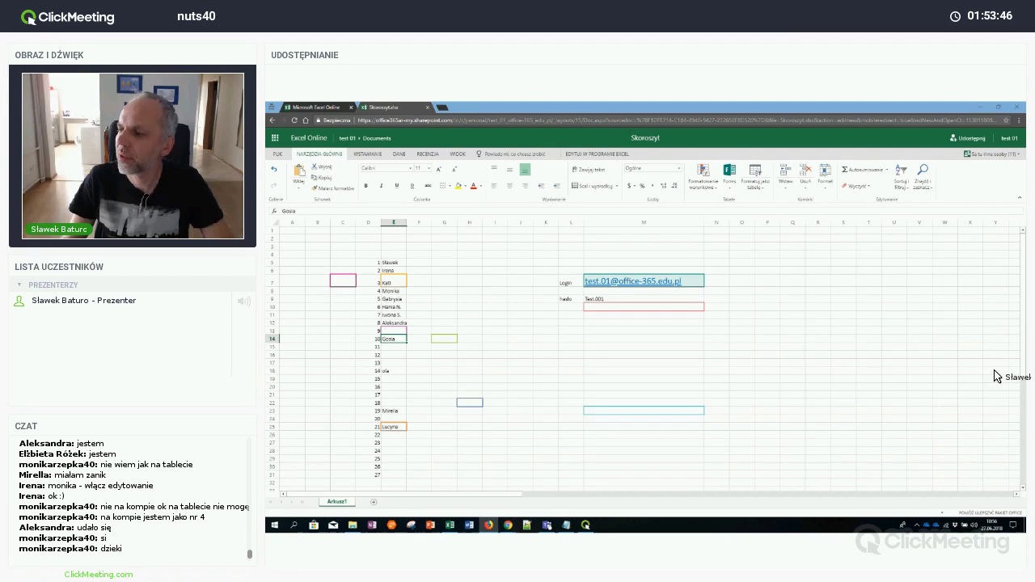
pyautogui.moveTo(1004, 190); pyautogui.dragTo(693, 201)
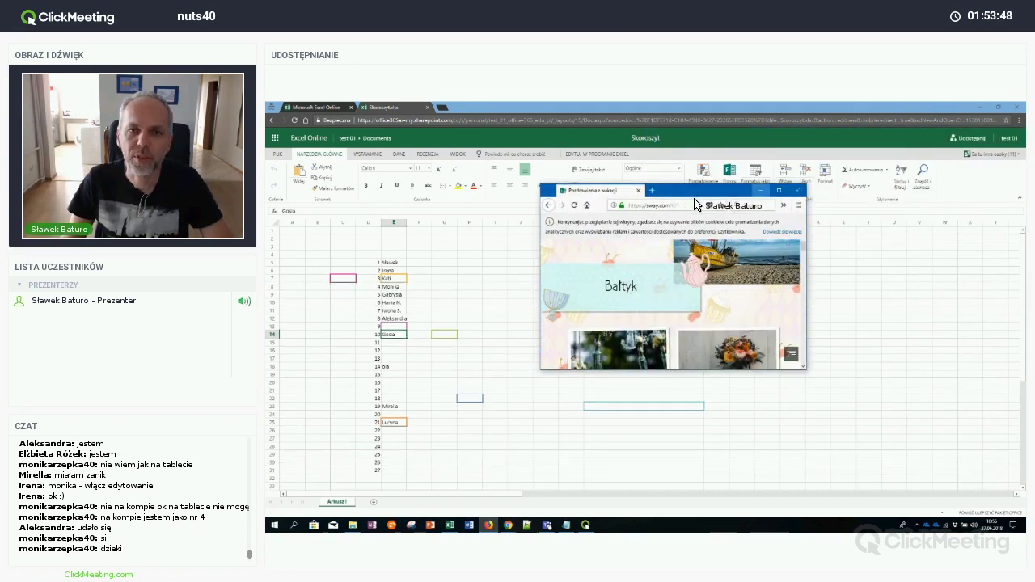
# Open a private Firefox window, go to office.com, and reach the Microsoft sign-in page
pyautogui.click(798, 204)
pyautogui.click(741, 244)
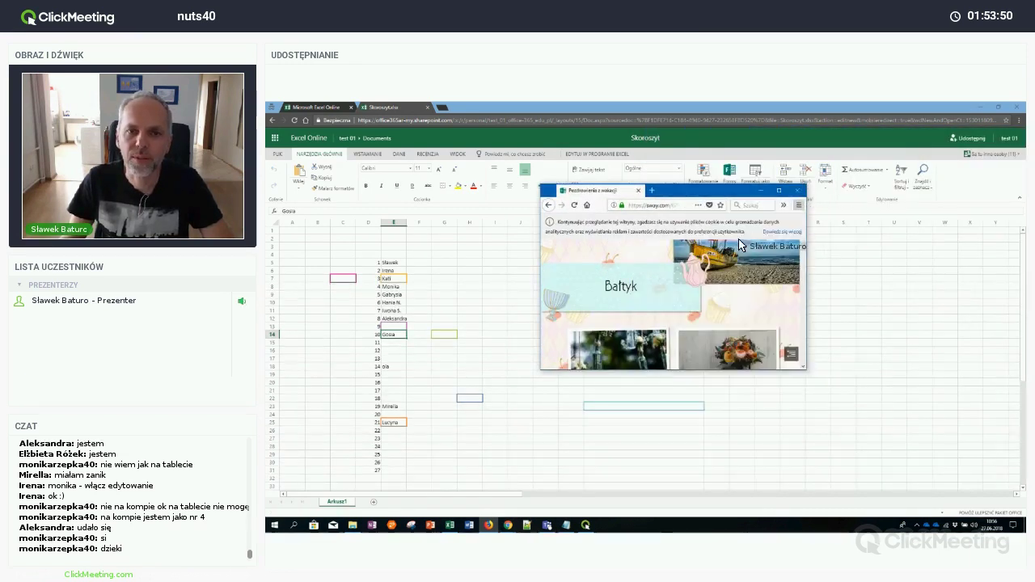
pyautogui.click(785, 192)
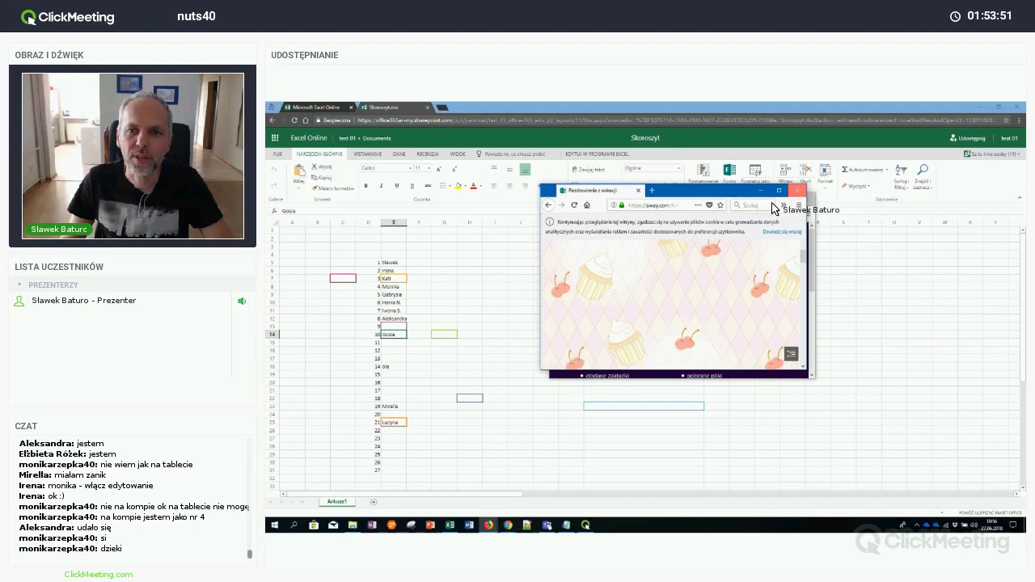
pyautogui.click(691, 215)
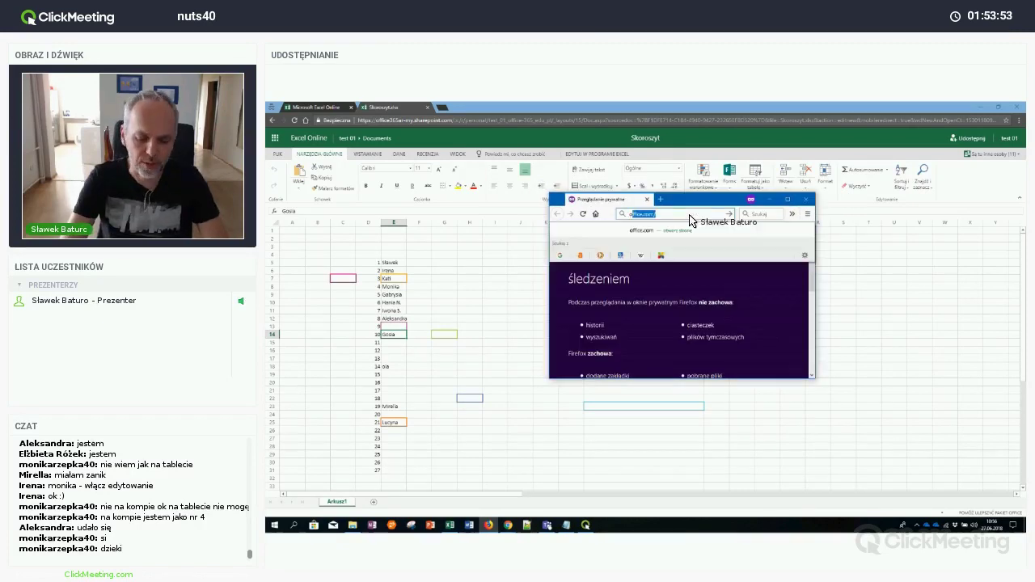
pyautogui.write('o')
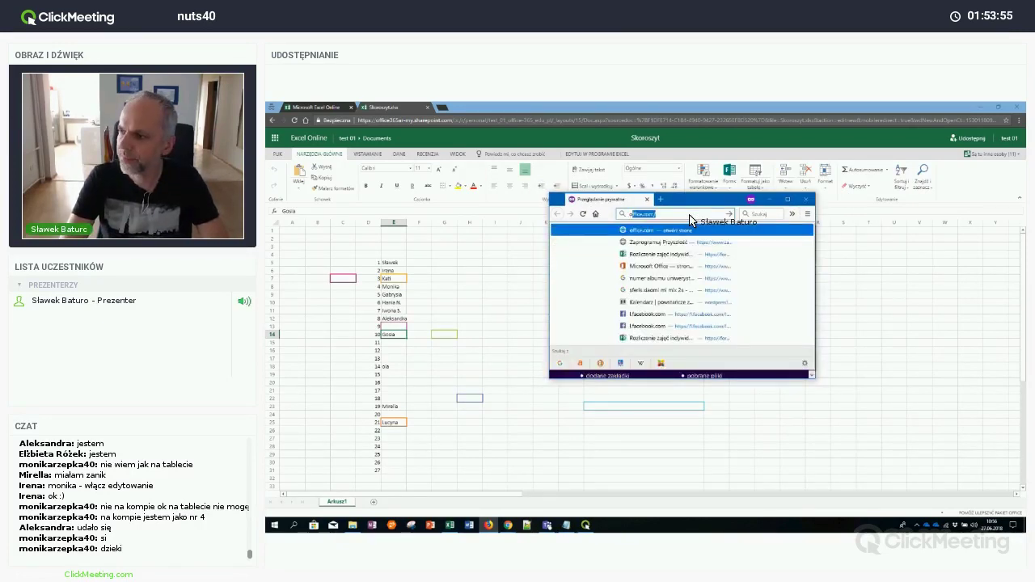
pyautogui.press('Return')
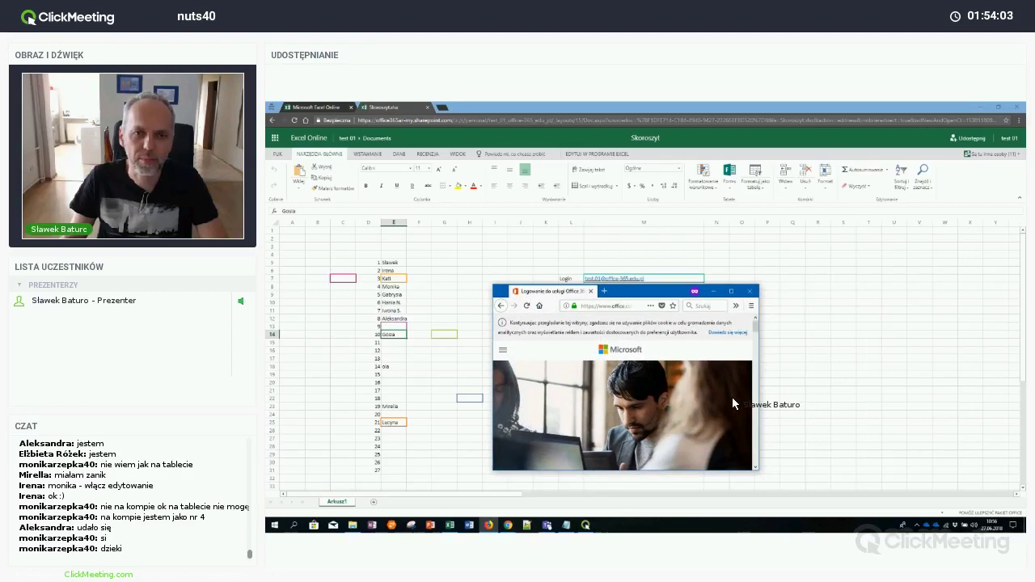
pyautogui.scroll(-5, 733, 402)
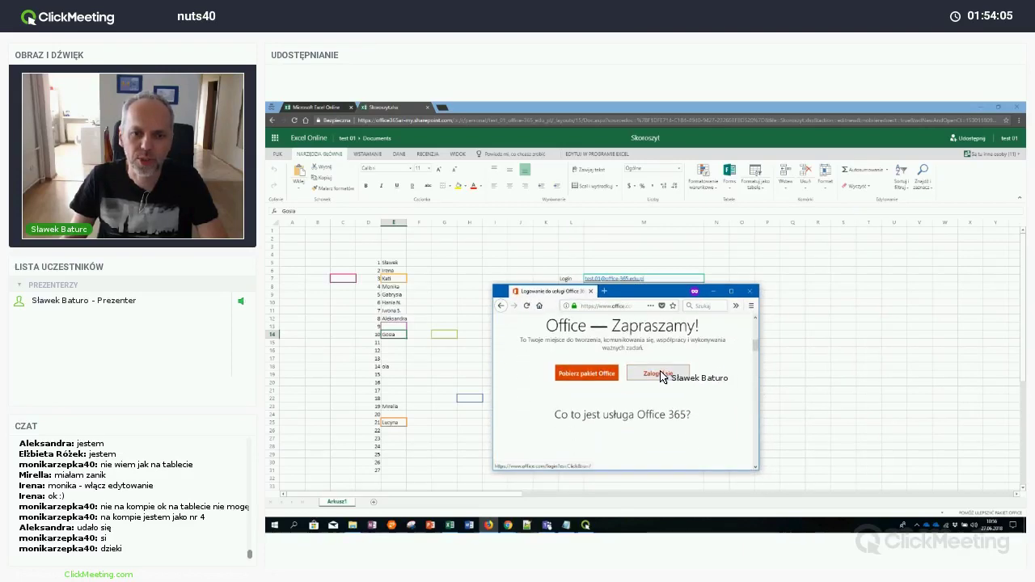
pyautogui.click(661, 376)
pyautogui.scroll(-1, 662, 377)
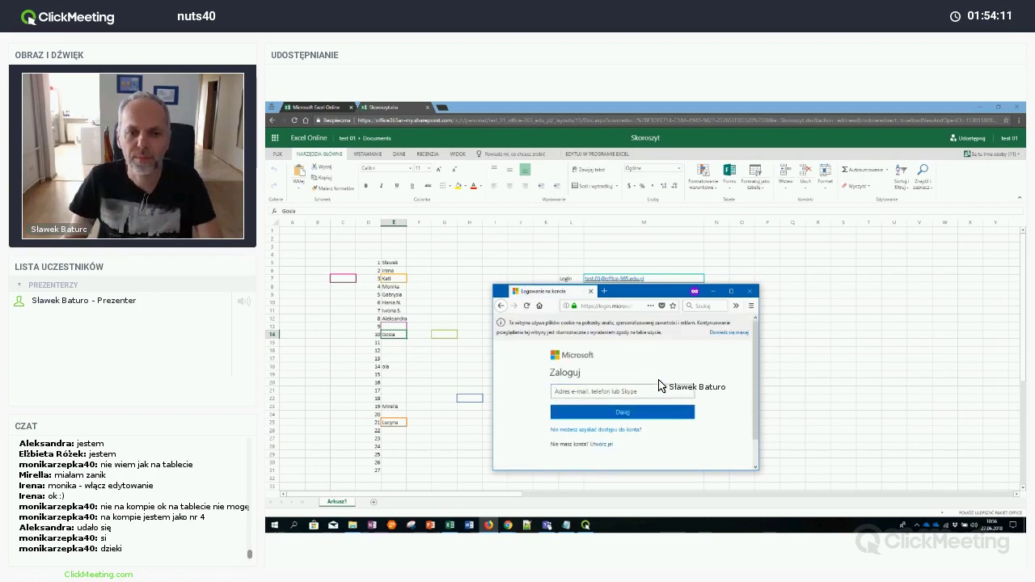
# Enter the test account's e-mail, dismiss the update notice, and continue to the password step
pyautogui.click(656, 392)
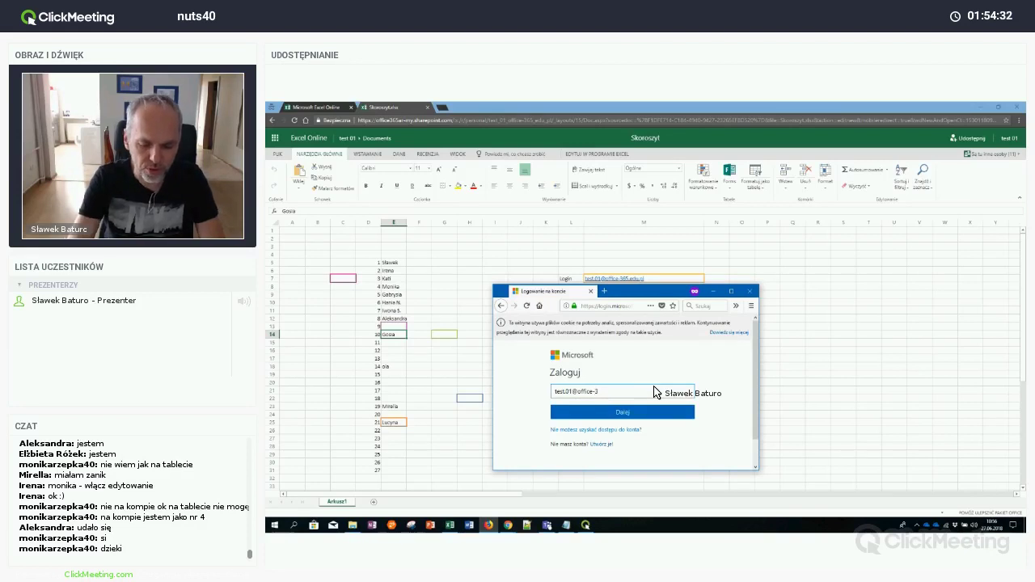
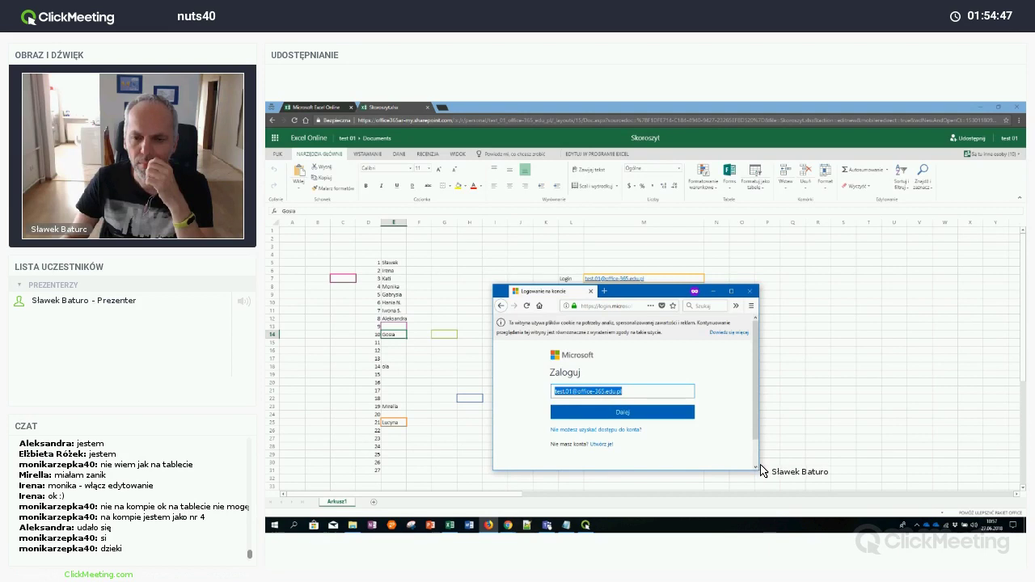
pyautogui.moveTo(761, 467); pyautogui.dragTo(917, 503)
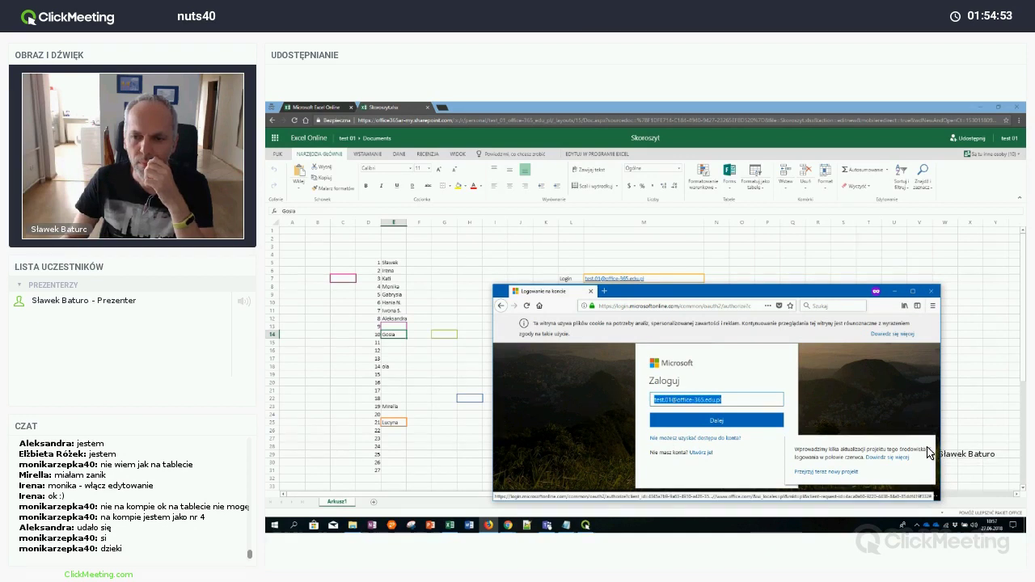
pyautogui.click(894, 464)
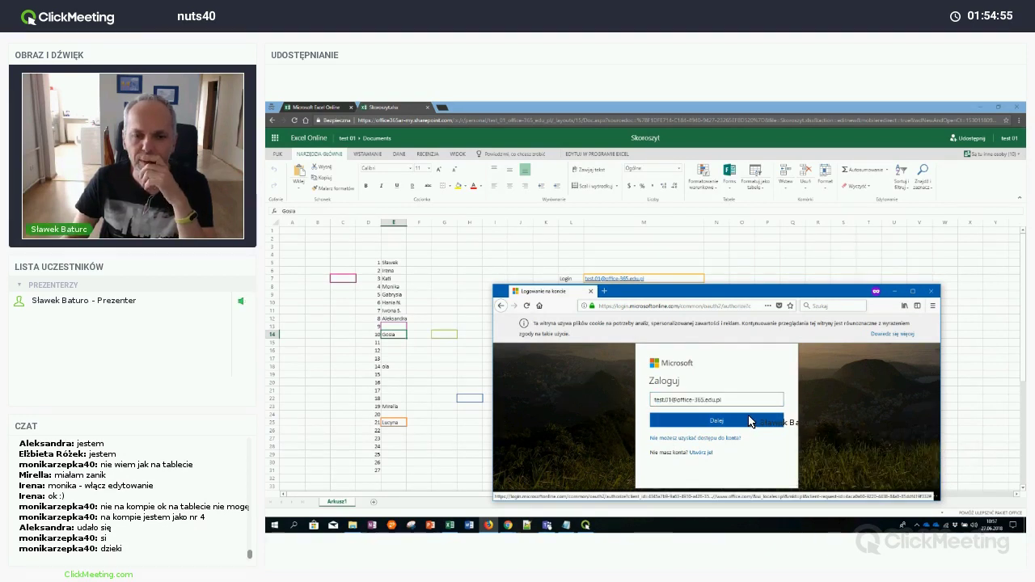
pyautogui.click(751, 421)
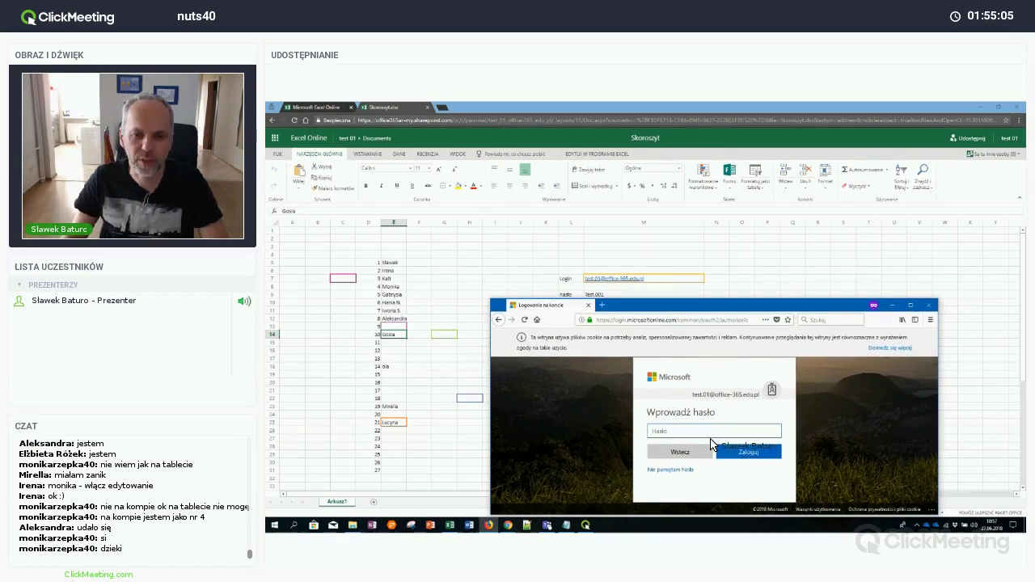
# Type the test account's password into the Hasło field
pyautogui.write('T')
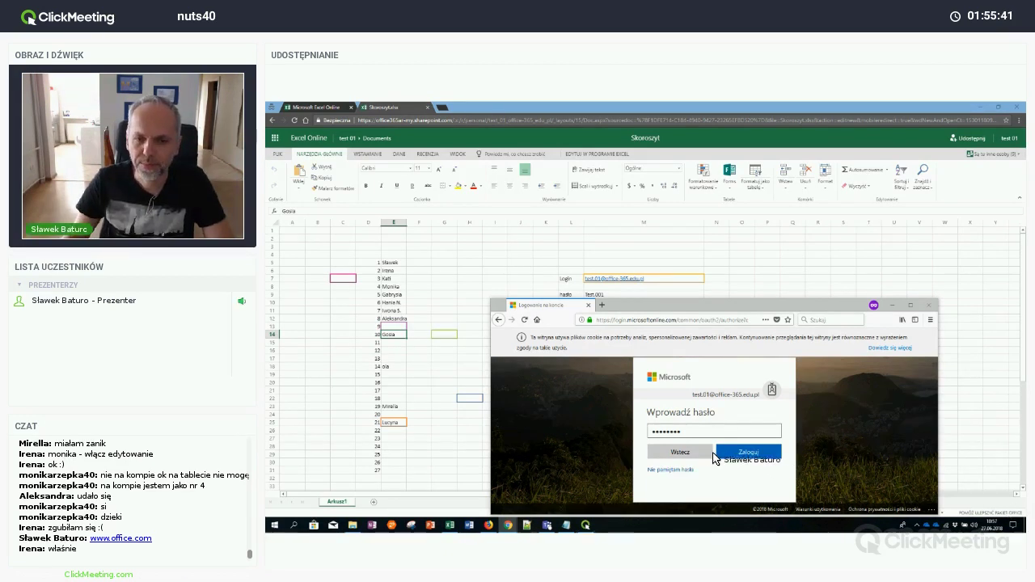
# Return sign-in to the email step, then switch to Command Prompt to ping wp.pl
pyautogui.click(712, 454)
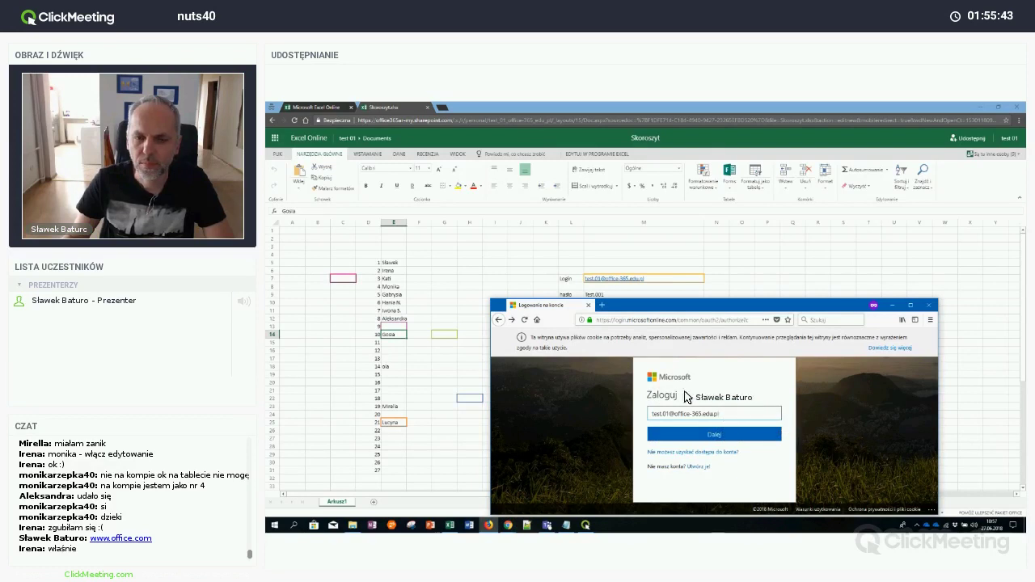
pyautogui.moveTo(649, 395); pyautogui.dragTo(625, 414)
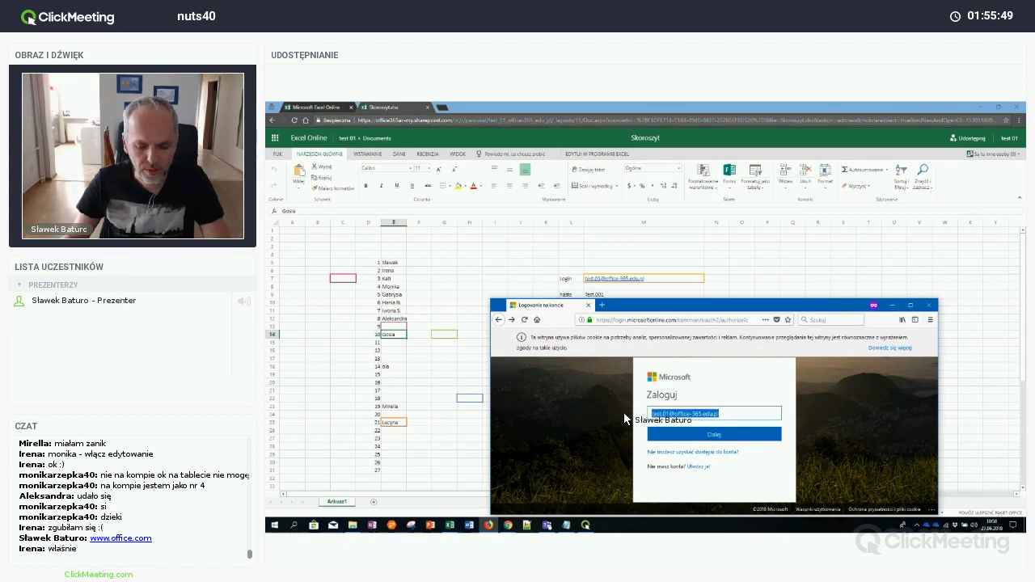
pyautogui.click(1017, 499)
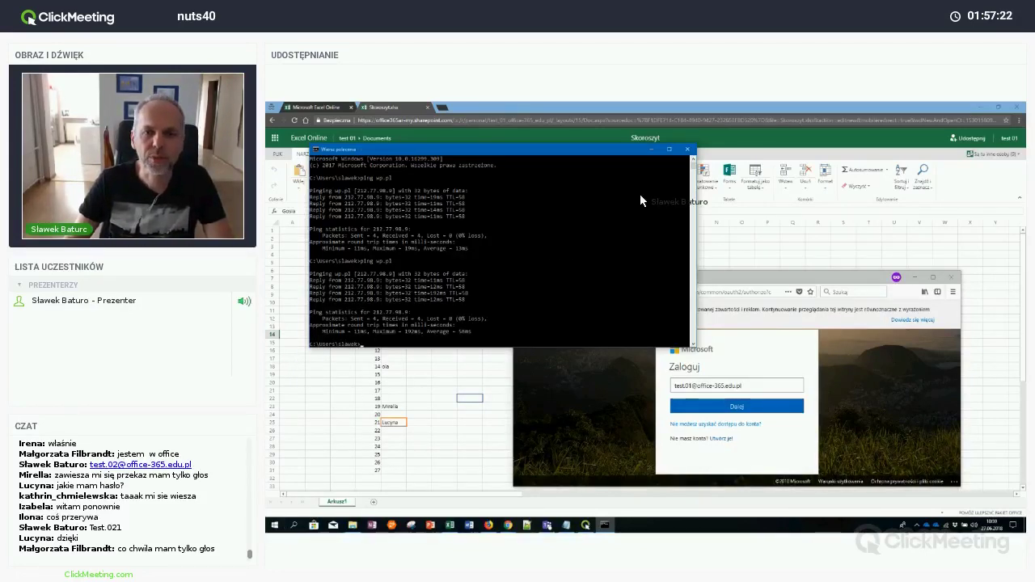
# Close Command Prompt and select the account number in the sign-in email address
pyautogui.click(686, 152)
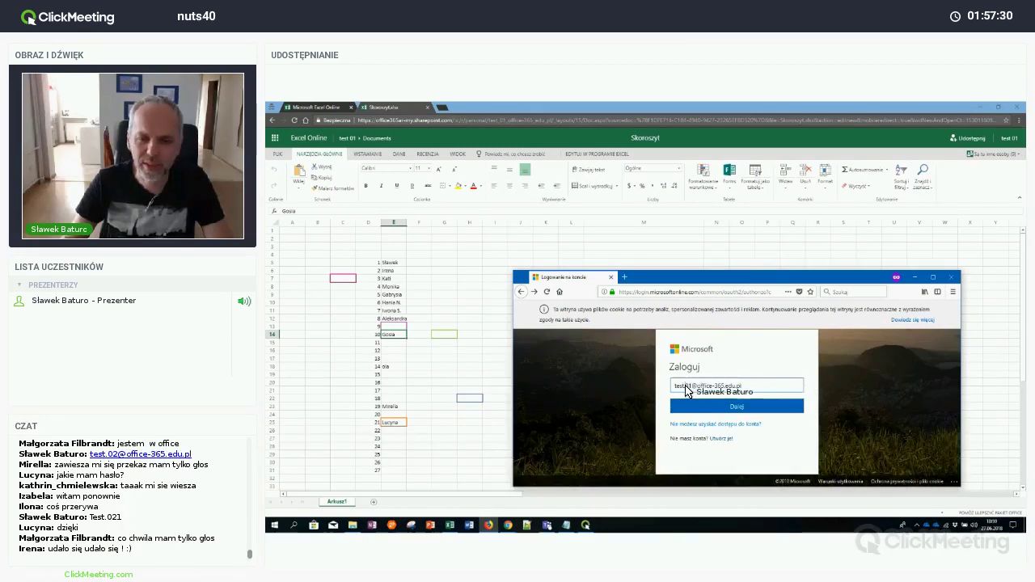
pyautogui.doubleClick(688, 386)
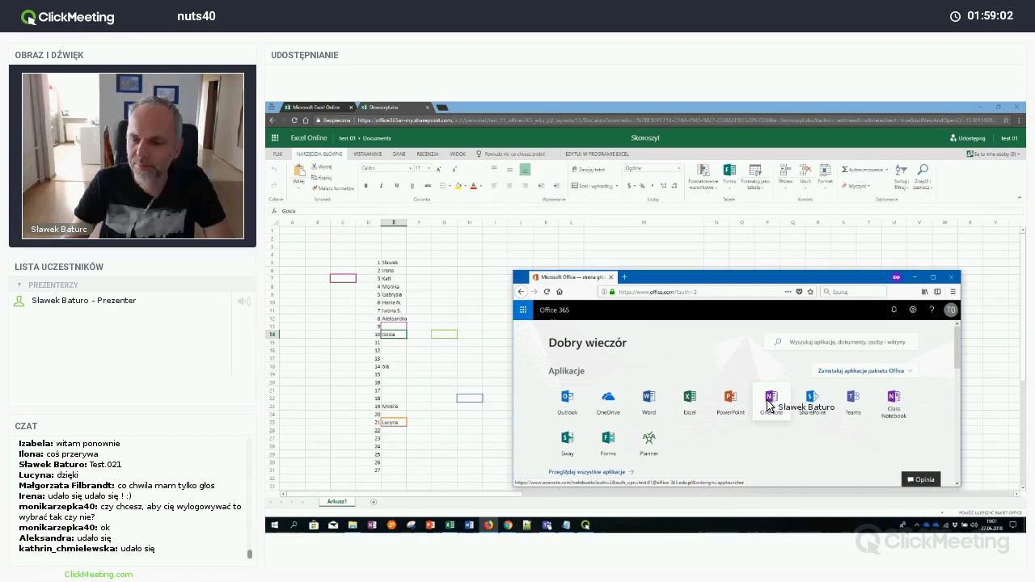
# Launch OneNote from the Office 365 home page app list
pyautogui.click(769, 402)
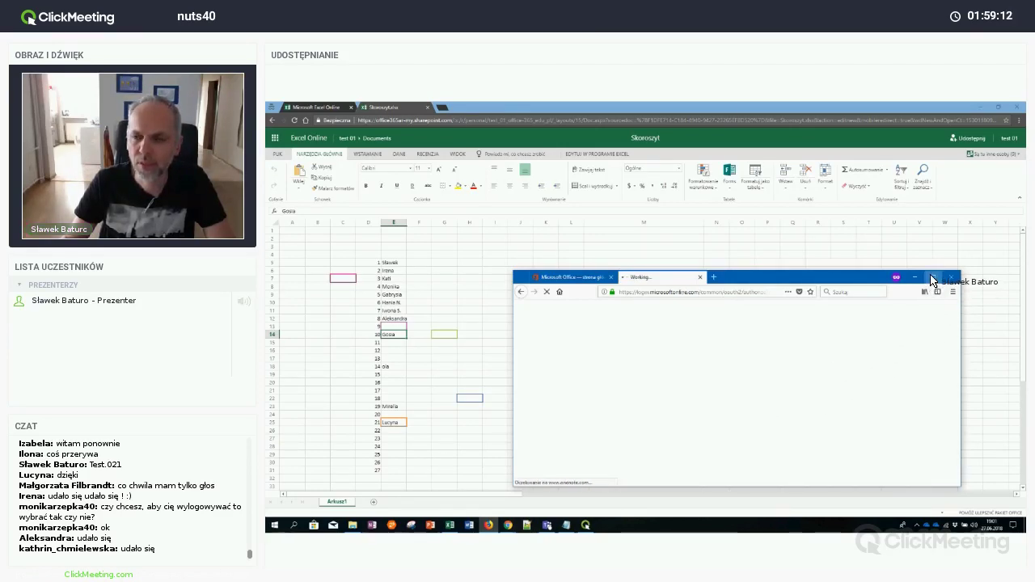
# Maximize the browser on the Zaprogramuj przyszłość notebook and begin adding a new section
pyautogui.click(932, 280)
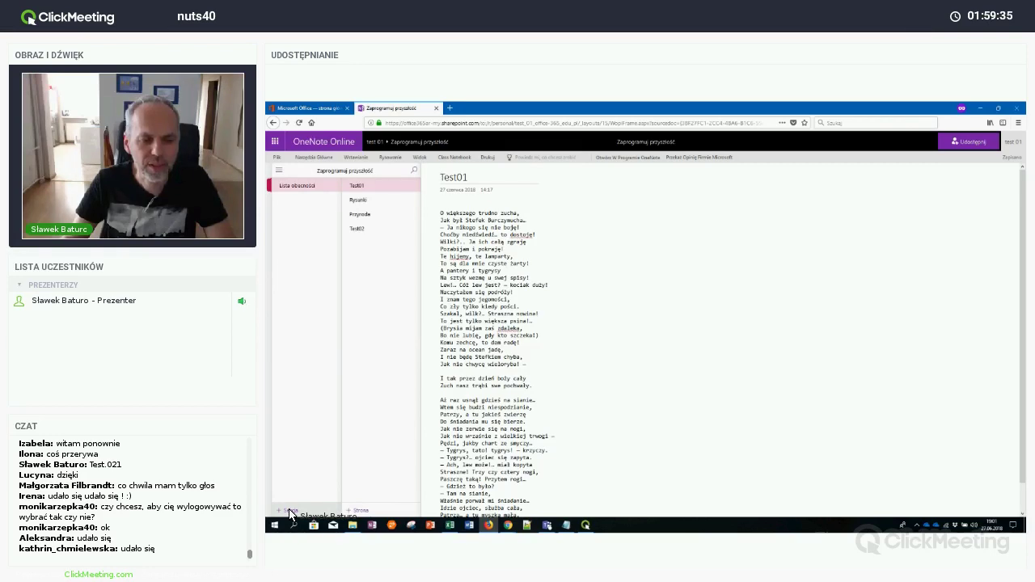
pyautogui.click(289, 511)
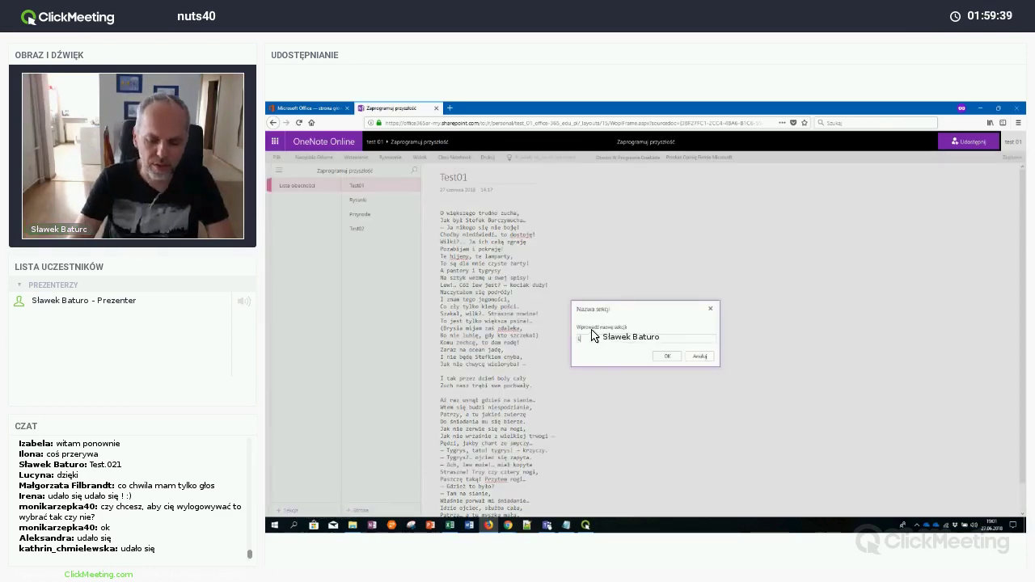
# Create a section named Lekcje, rename it to Kotki, and start editing its page title
pyautogui.write('Lekcj')
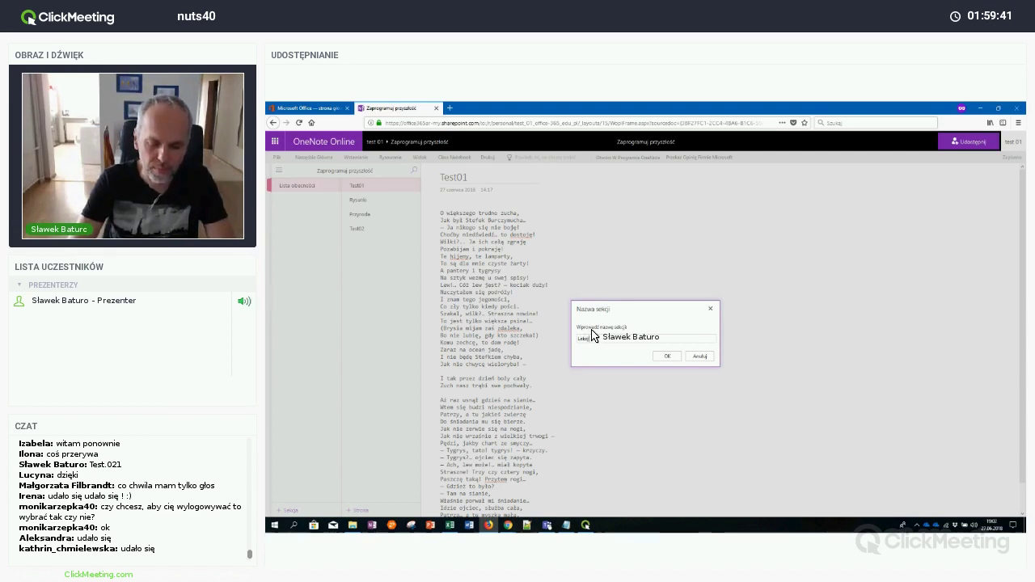
pyautogui.write('e')
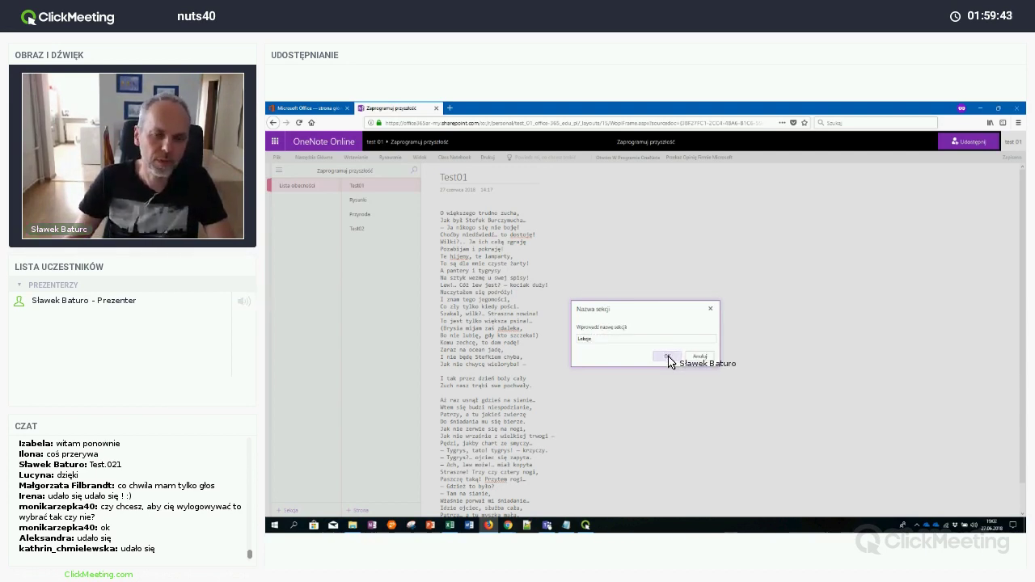
pyautogui.click(668, 357)
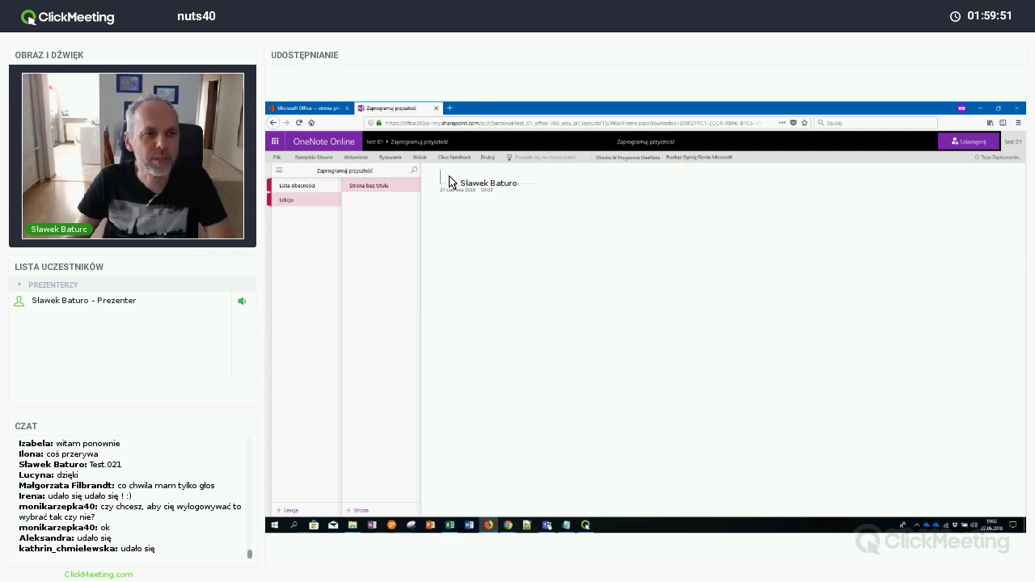
pyautogui.rightClick(296, 203)
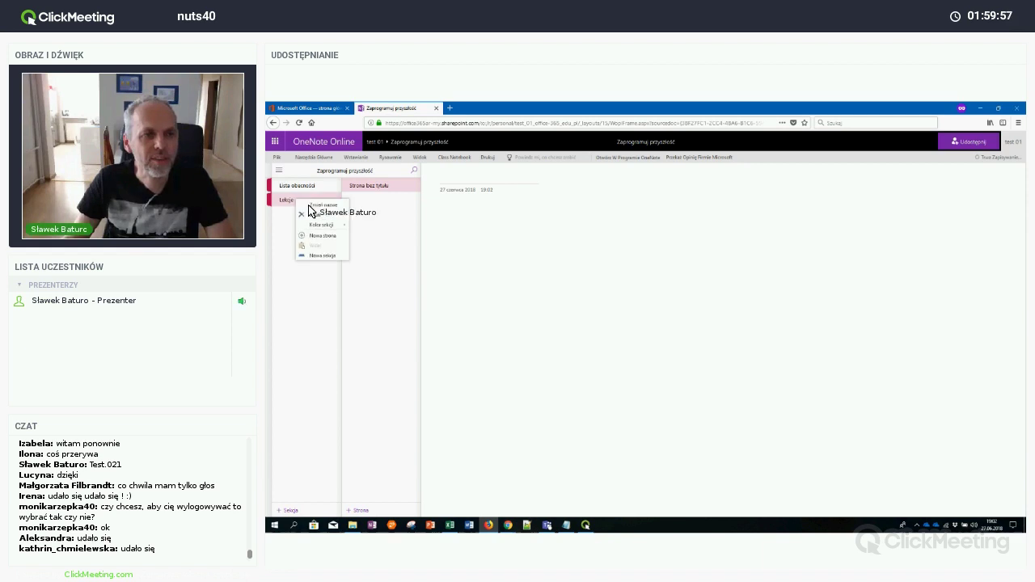
pyautogui.click(324, 206)
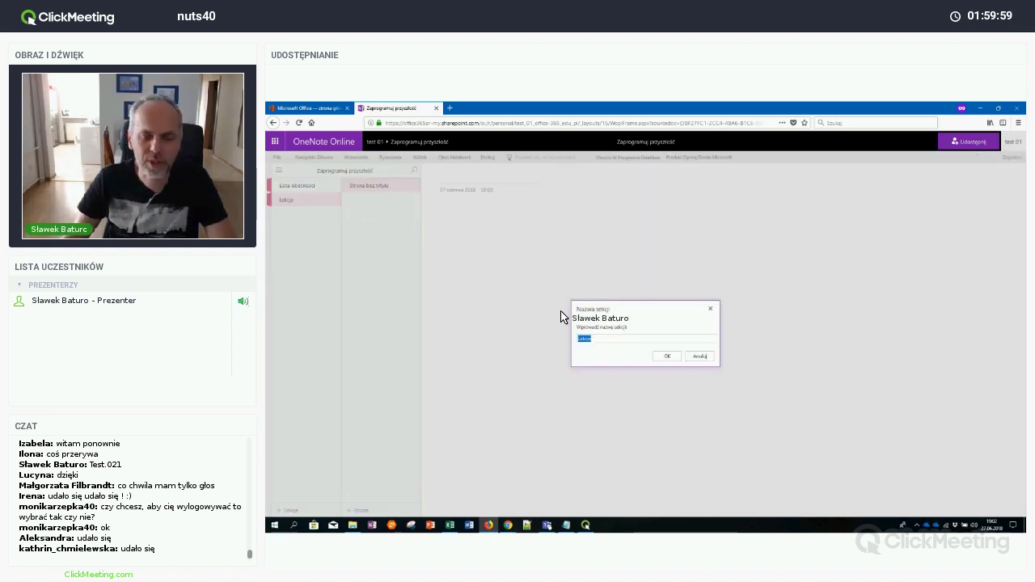
pyautogui.write('Kajko')
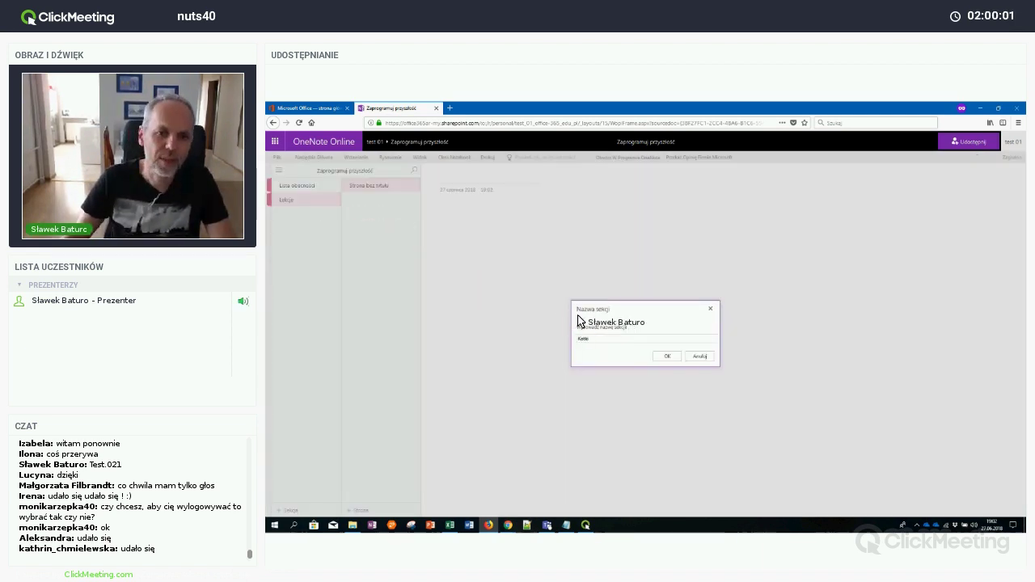
pyautogui.click(668, 356)
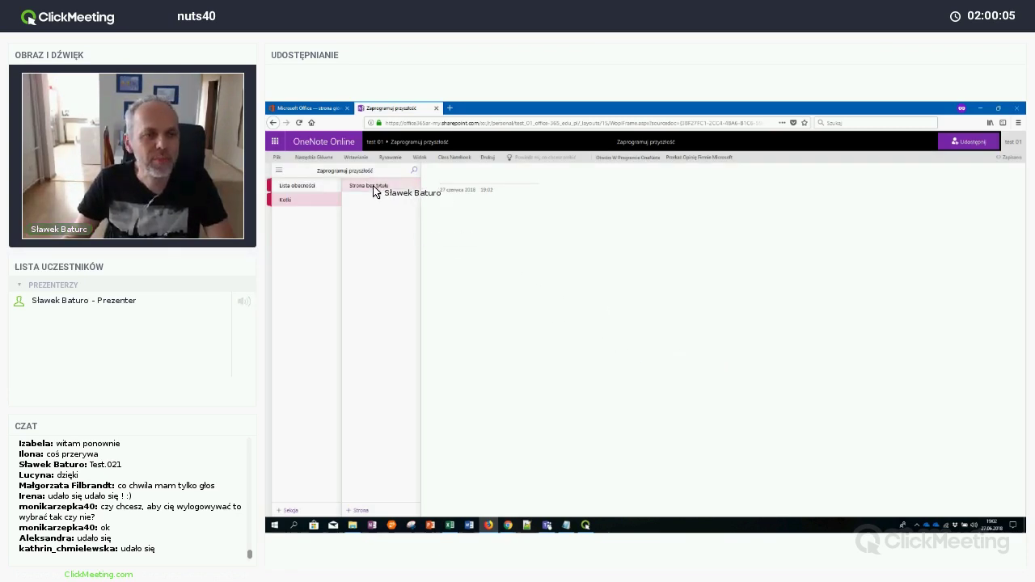
pyautogui.click(462, 186)
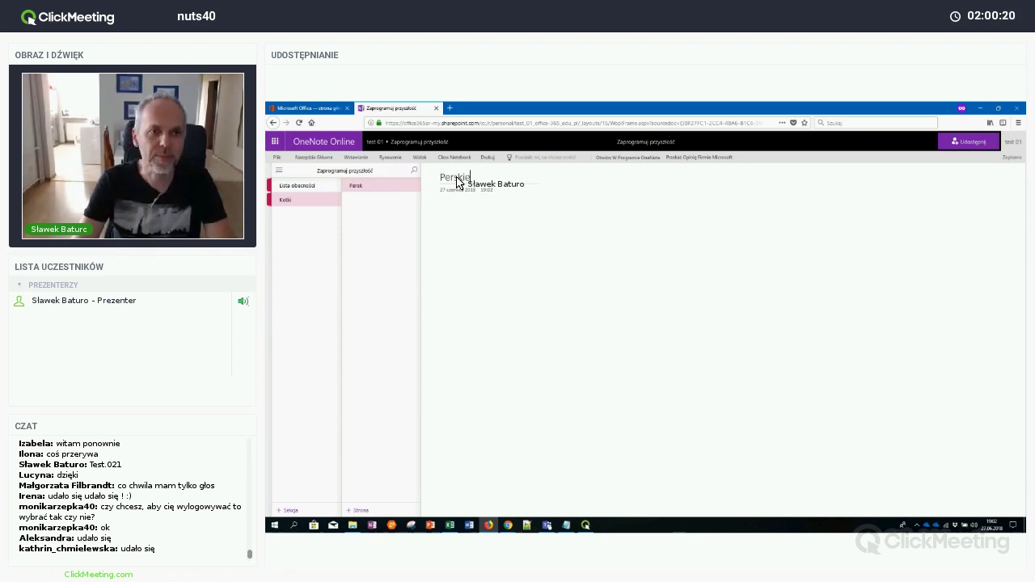
# Add a second page, Dachowce, then go back into the Perskie page body
pyautogui.click(361, 511)
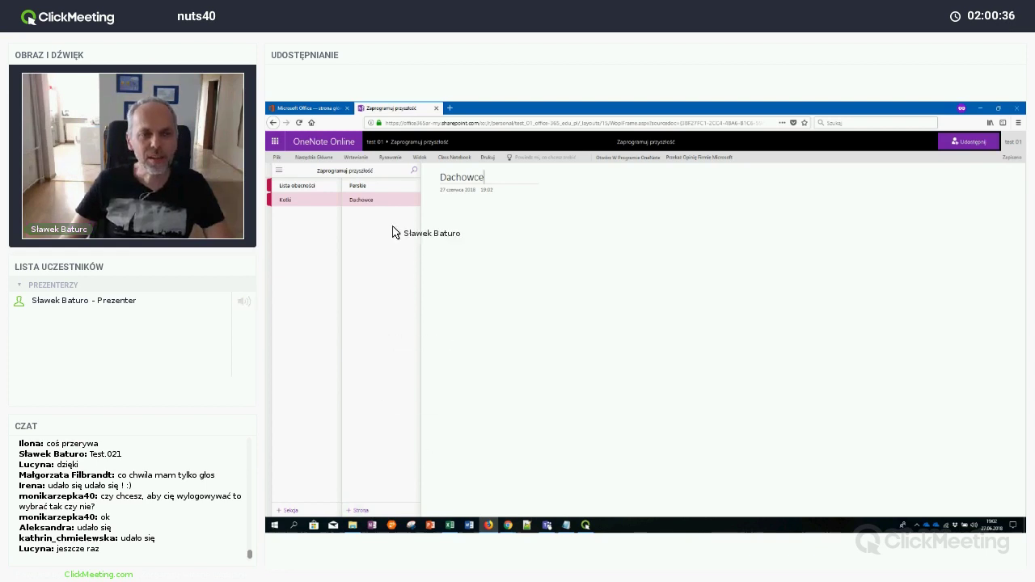
pyautogui.click(373, 187)
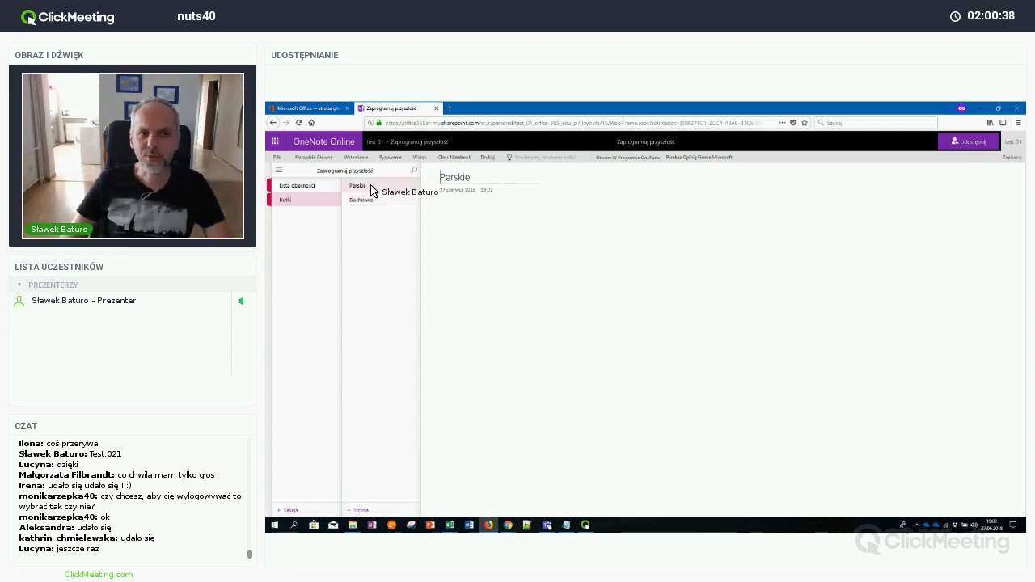
pyautogui.press('Return')
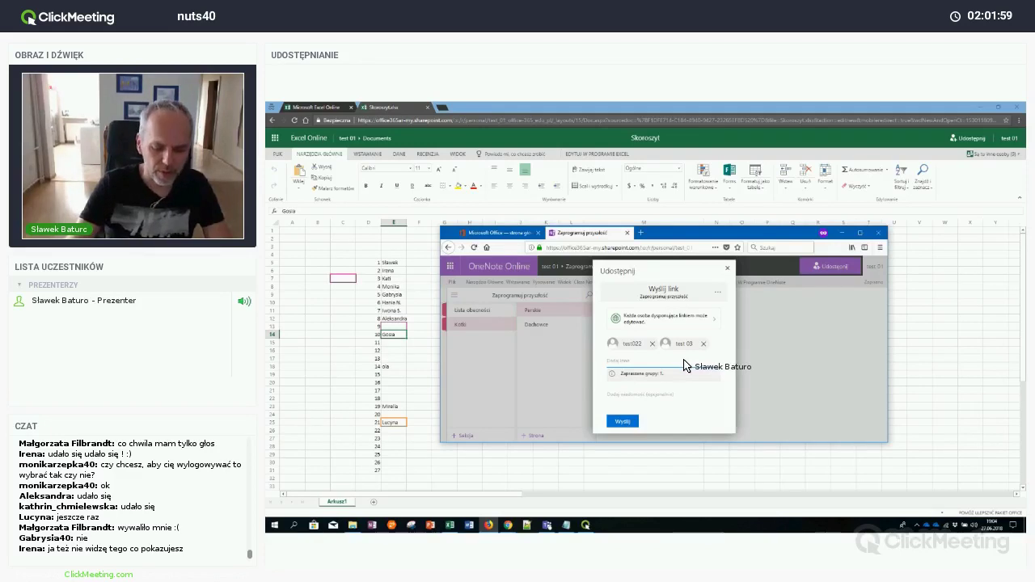
# Add test 04 as another share invitee
pyautogui.write('test')
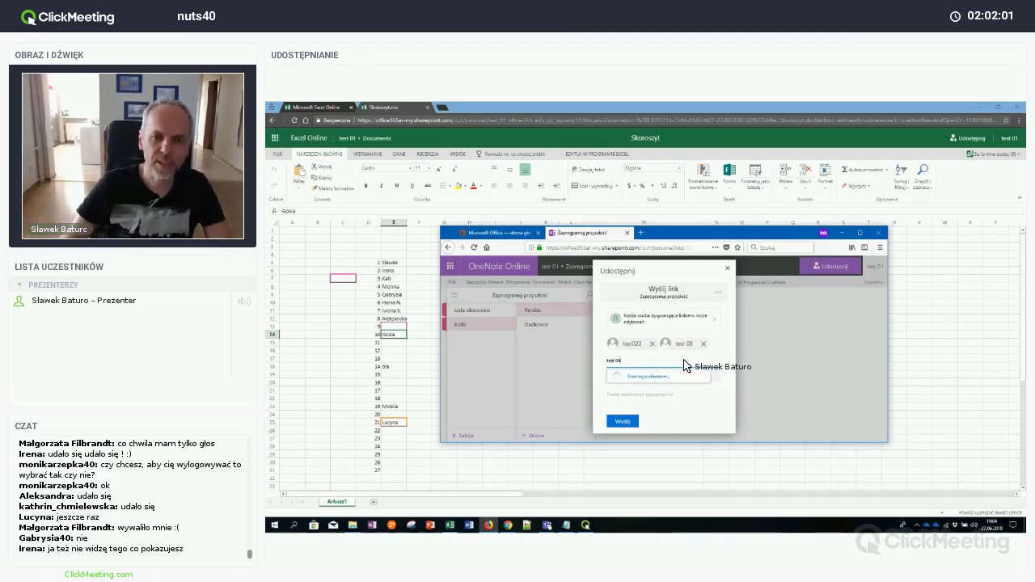
pyautogui.write(' 04')
pyautogui.click(679, 383)
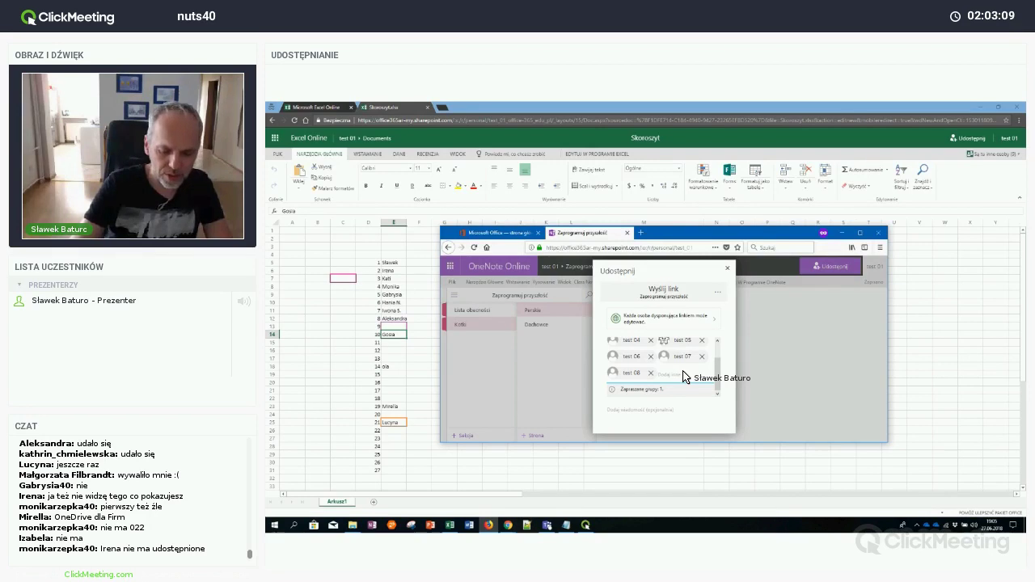
# Add test 10, test 14, test 19 and test 21 as share invitees
pyautogui.write('test 10')
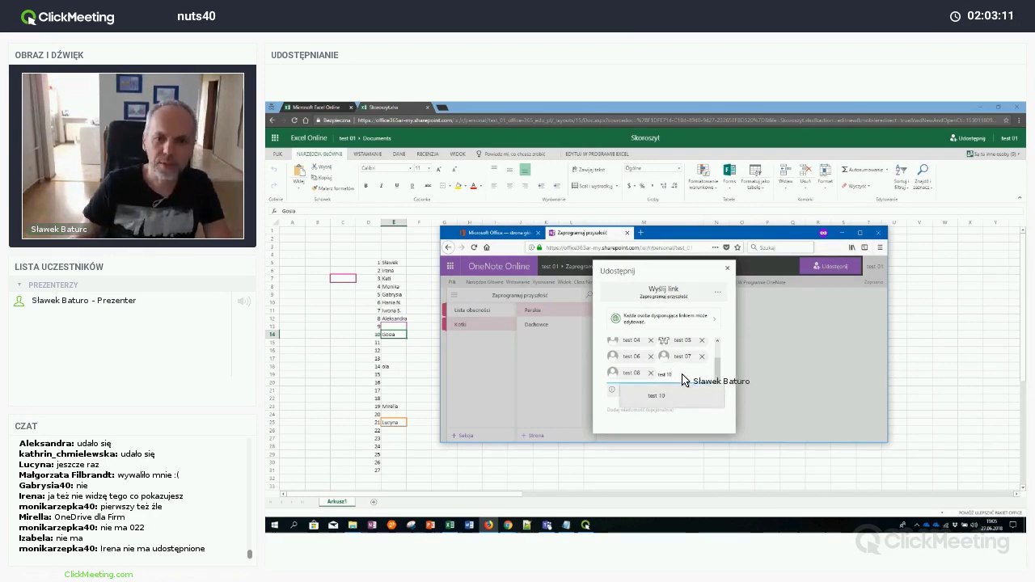
pyautogui.click(682, 396)
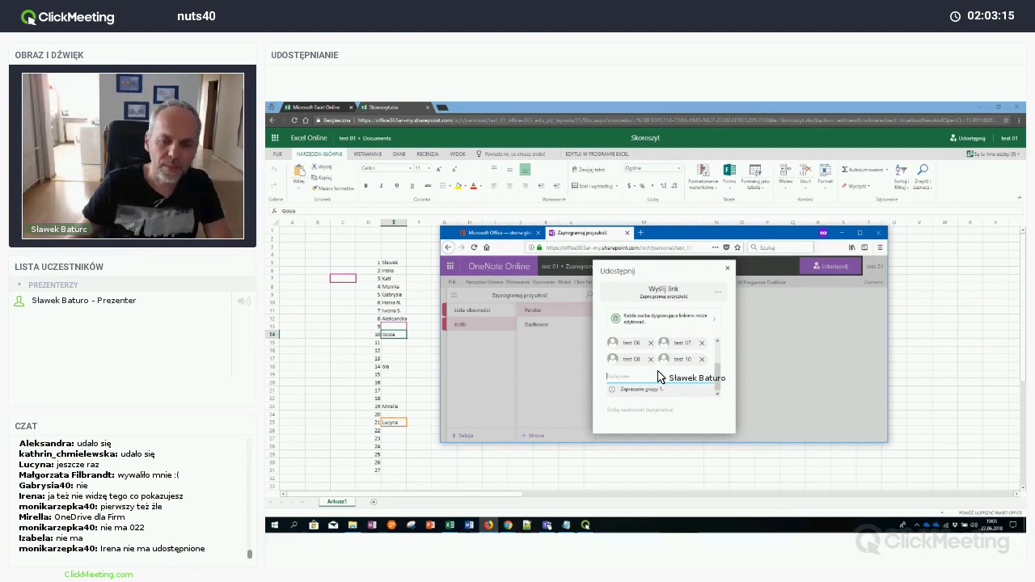
pyautogui.write('test 1')
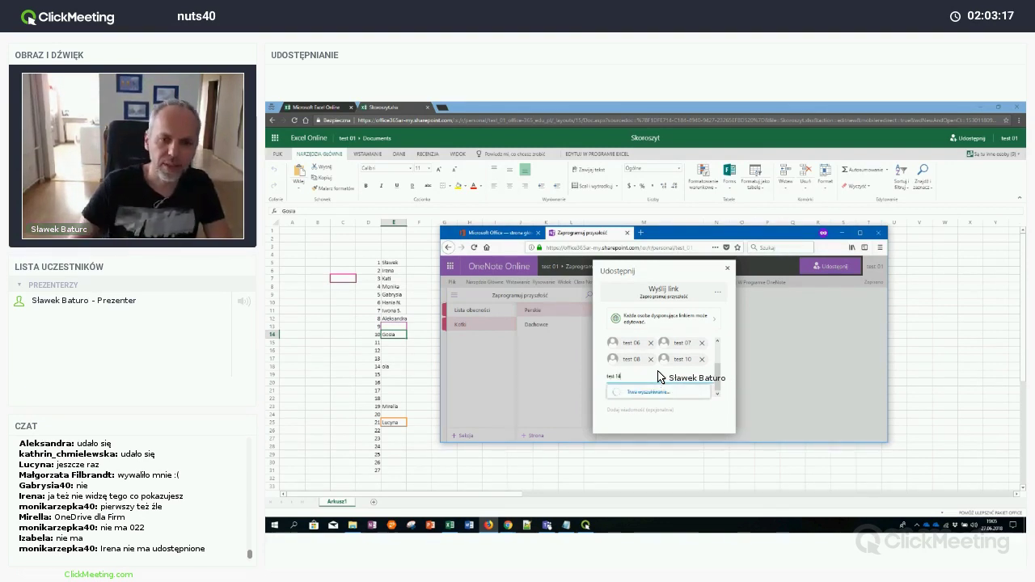
pyautogui.write('4')
pyautogui.click(668, 395)
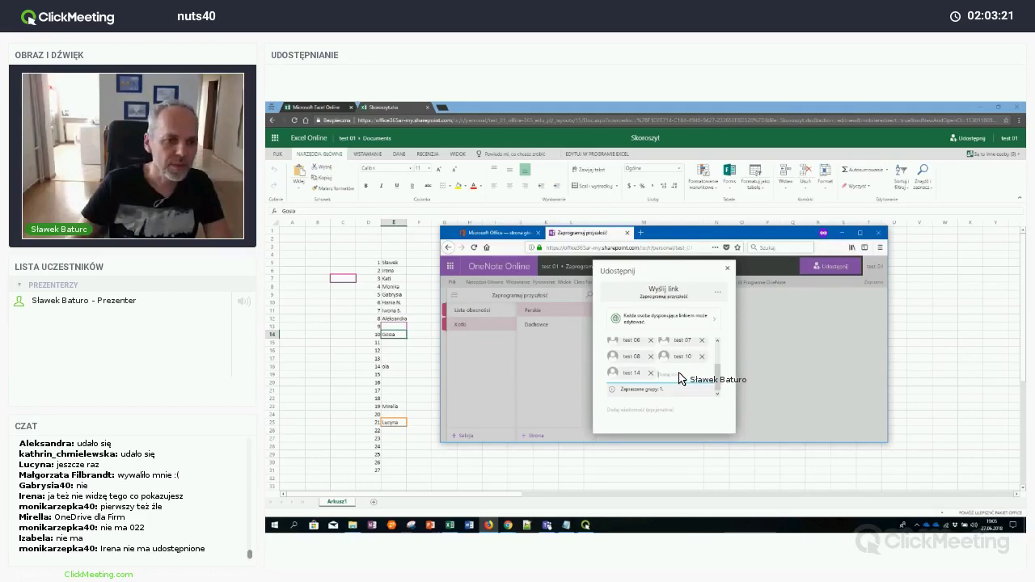
pyautogui.write('test 19')
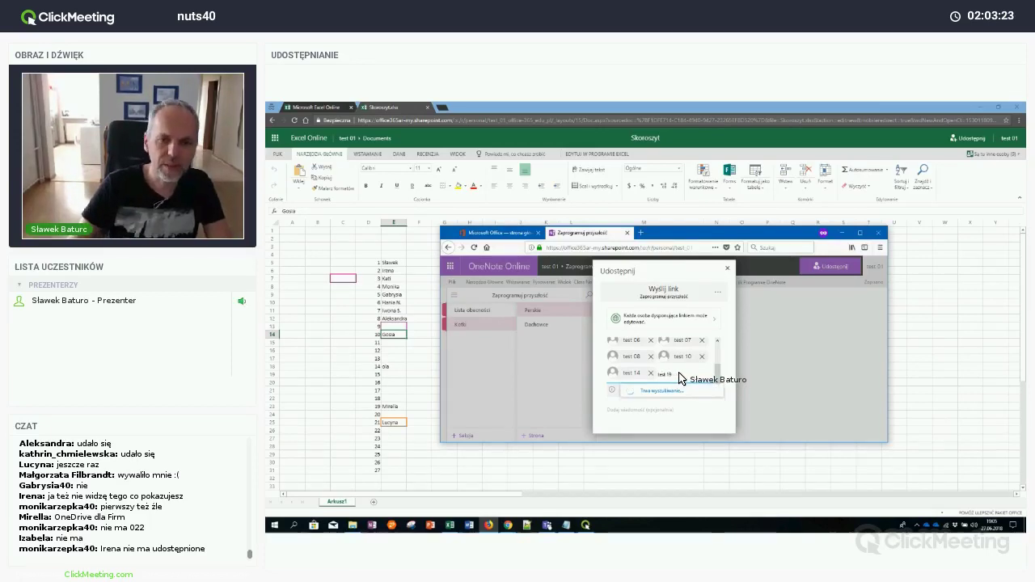
pyautogui.click(680, 392)
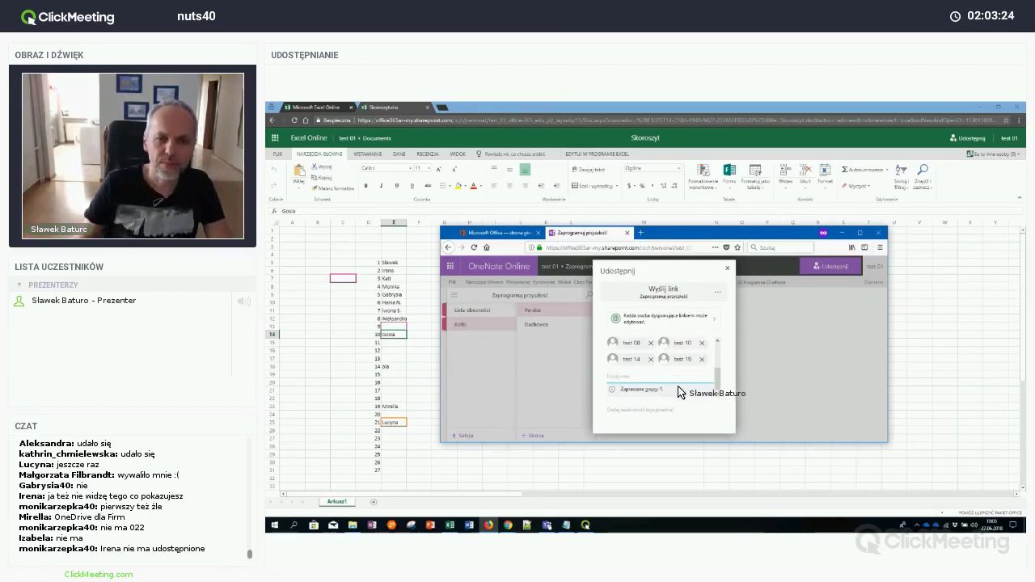
pyautogui.click(668, 377)
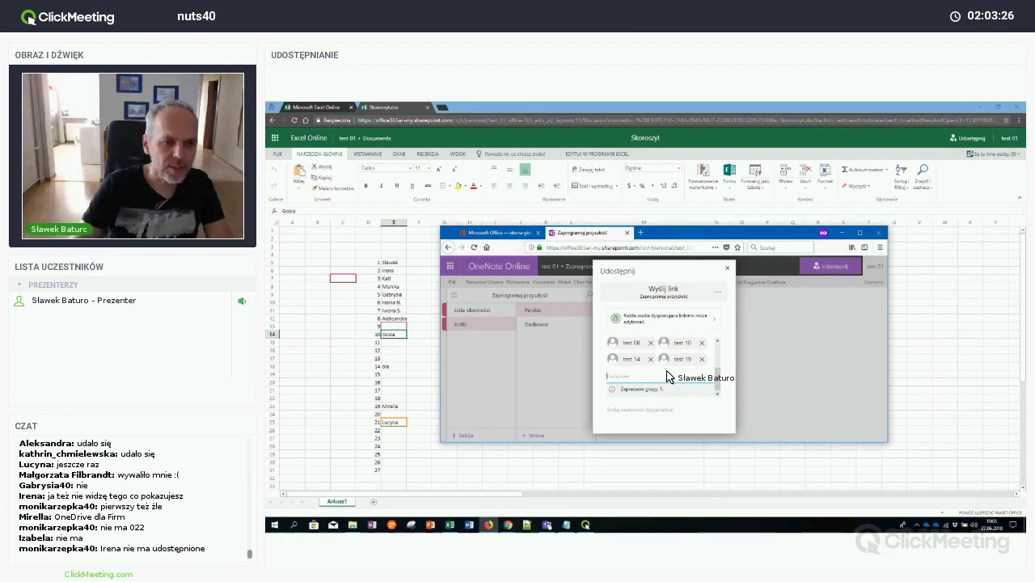
pyautogui.write('test')
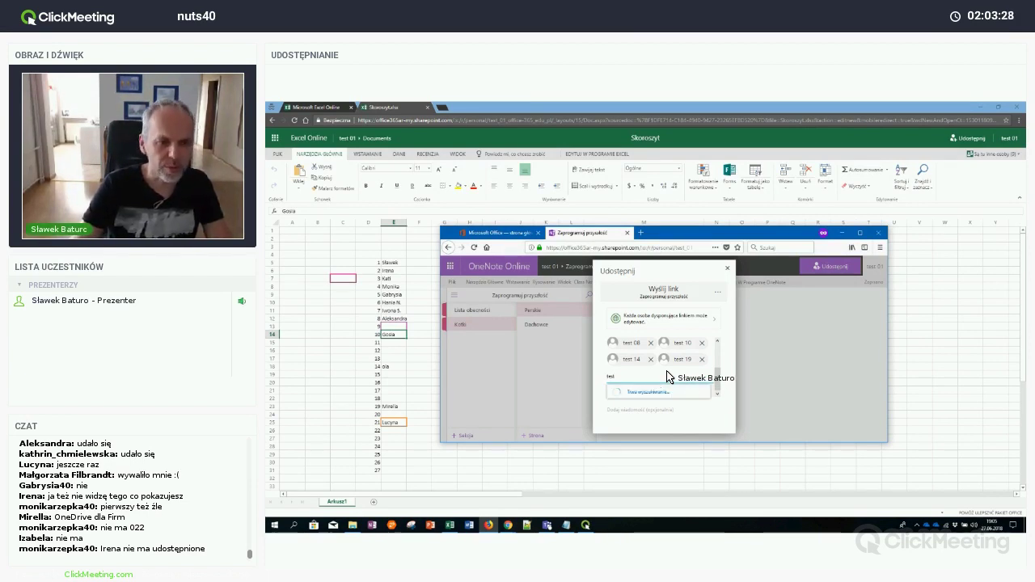
pyautogui.write(' 21')
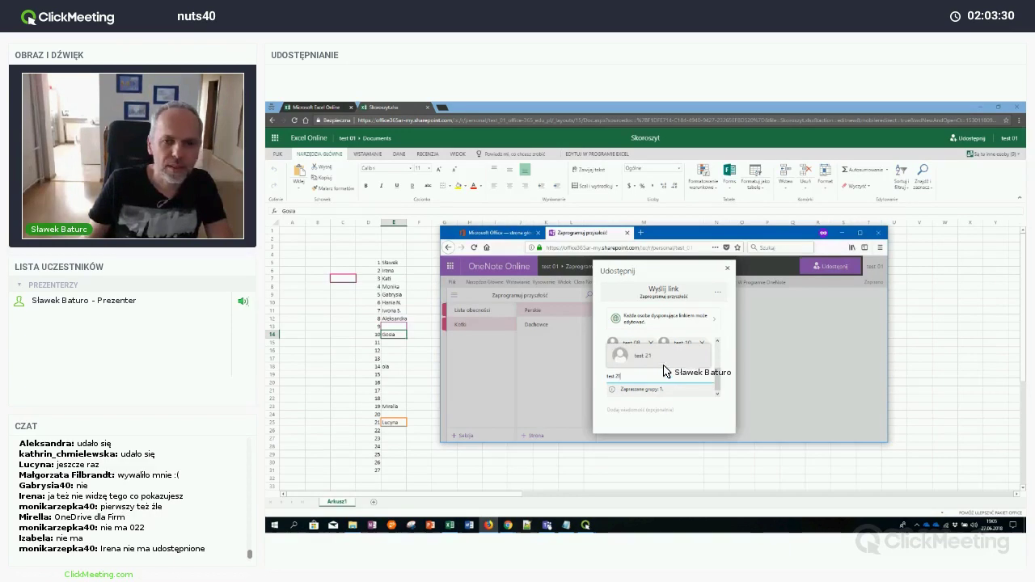
pyautogui.click(663, 364)
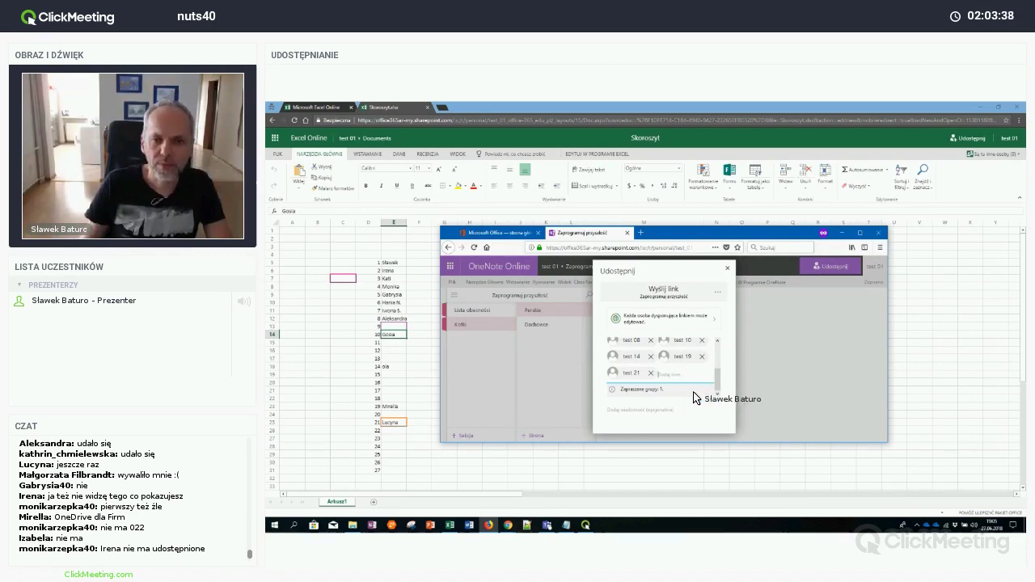
# Remove test022 from the invitees and add test 02 instead
pyautogui.moveTo(717, 381); pyautogui.dragTo(718, 348)
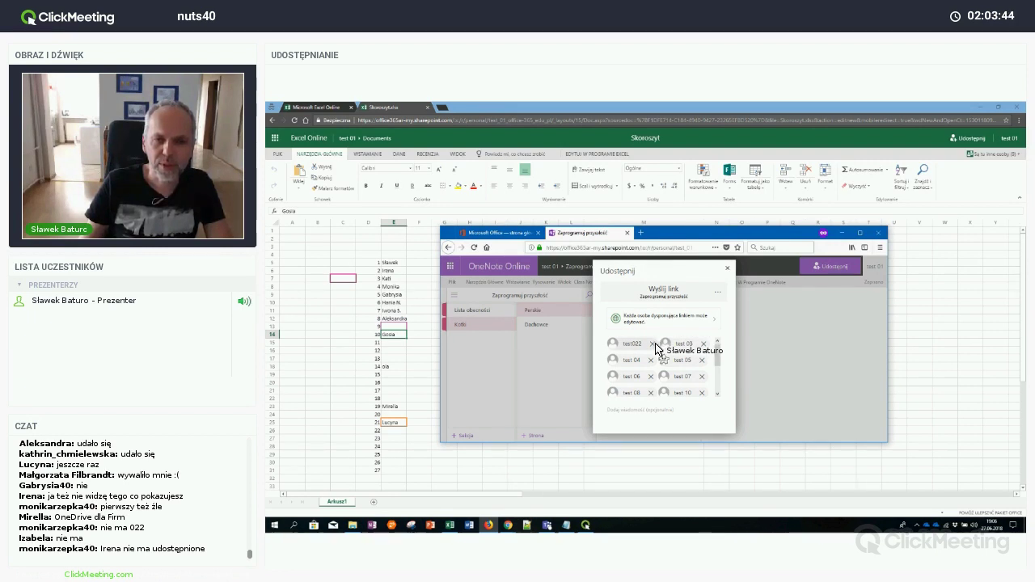
pyautogui.click(655, 344)
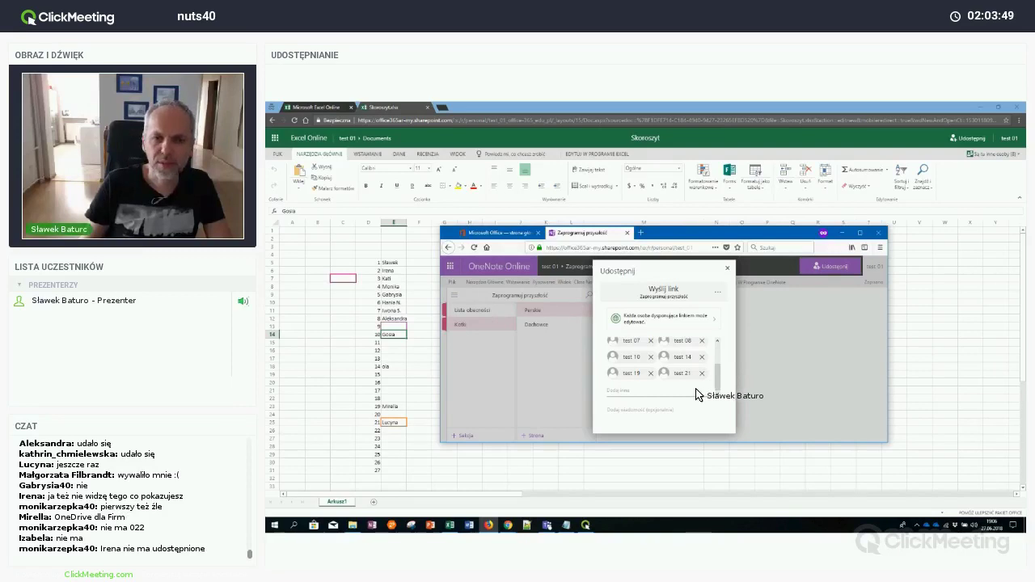
pyautogui.scroll(2, 696, 394)
pyautogui.scroll(-2, 697, 394)
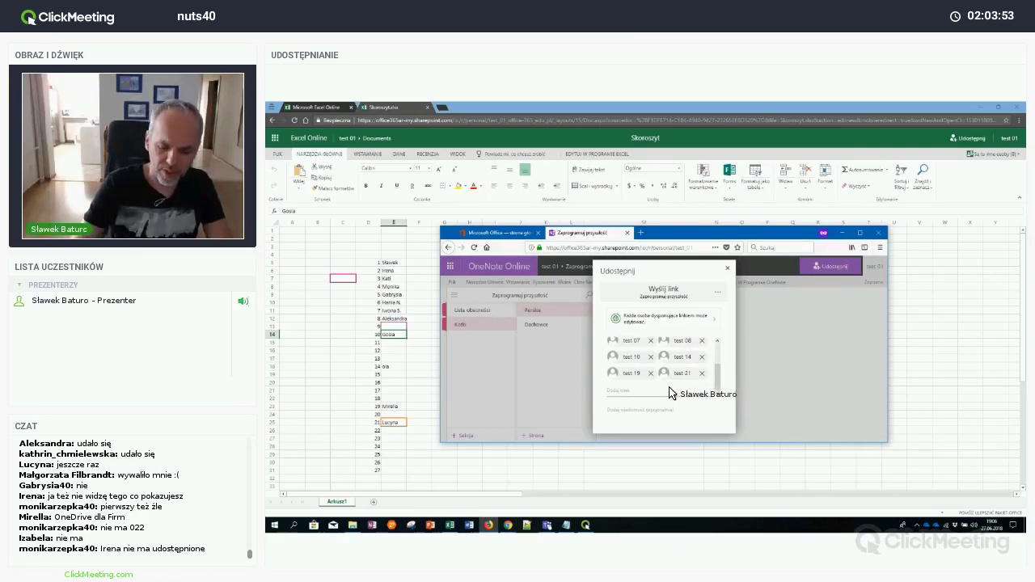
pyautogui.write('test 02')
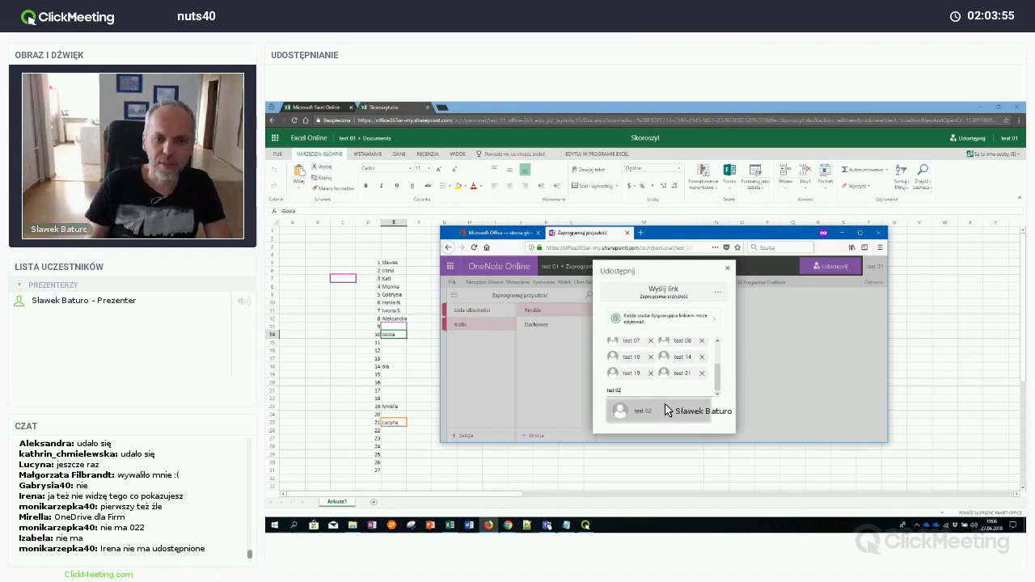
pyautogui.click(663, 413)
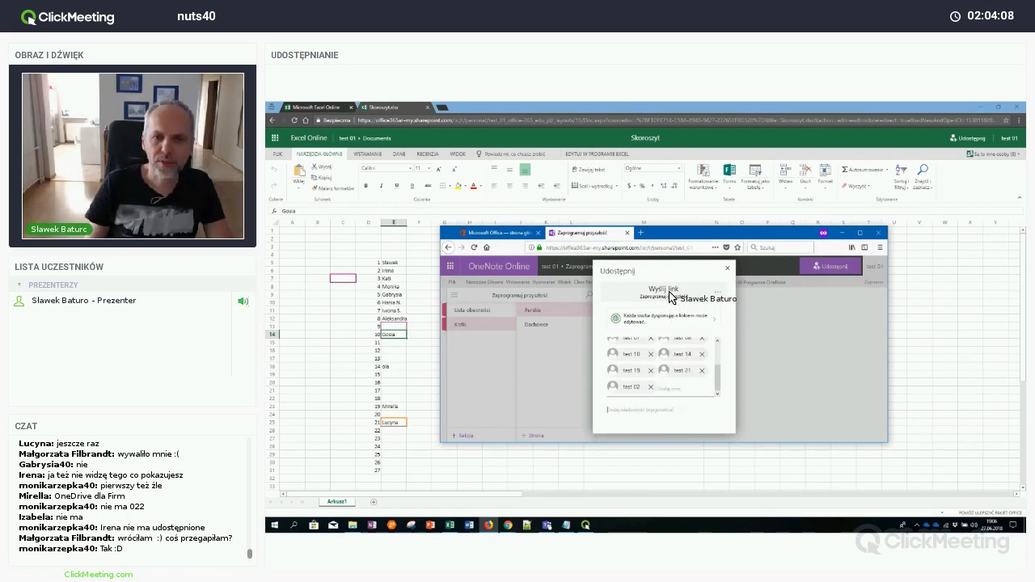
# Set the share link to expire 30 June 2018, limited to people in the organization
pyautogui.click(676, 316)
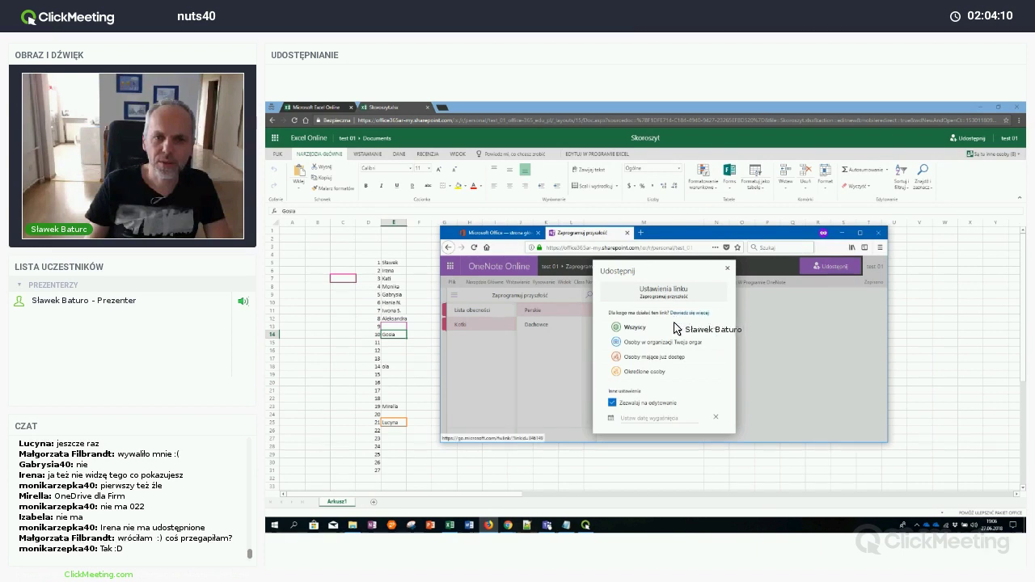
pyautogui.click(667, 418)
pyautogui.click(694, 384)
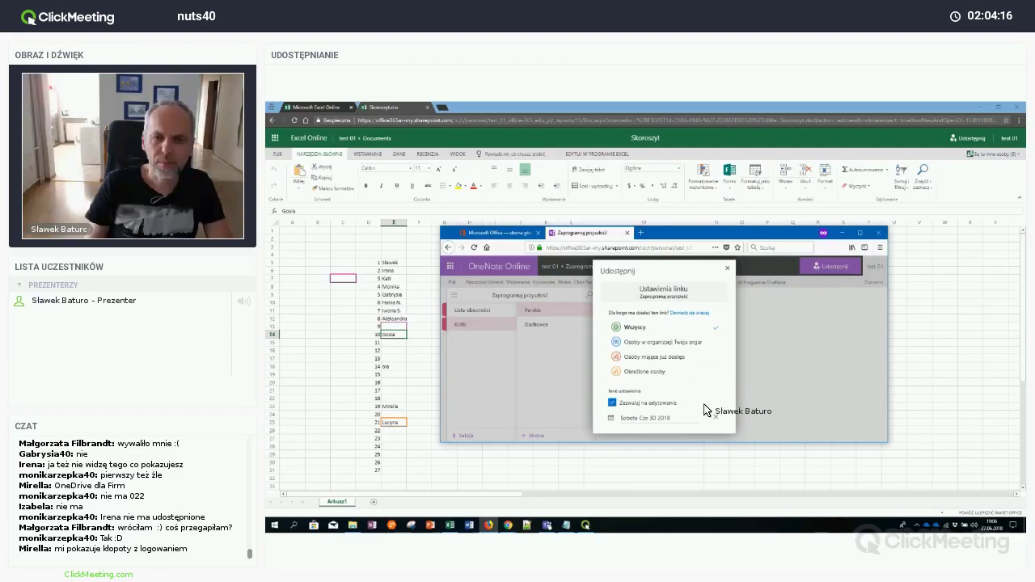
pyautogui.click(660, 343)
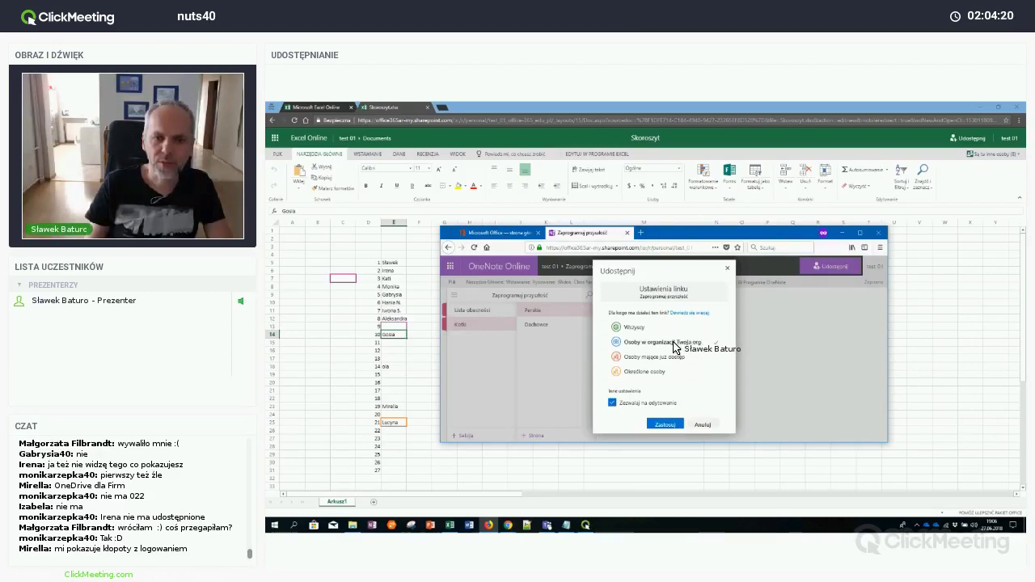
pyautogui.click(672, 427)
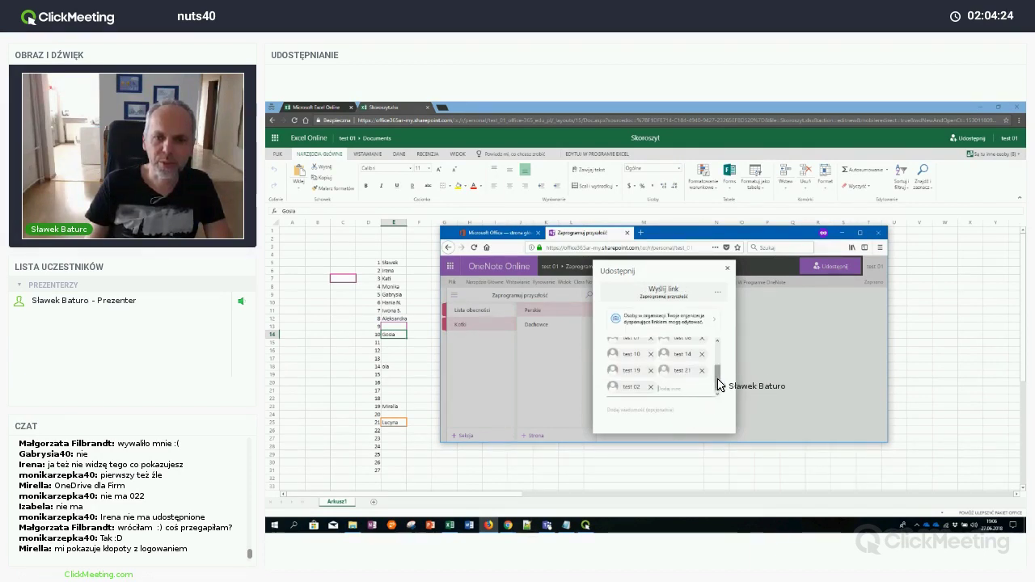
pyautogui.moveTo(716, 381); pyautogui.dragTo(716, 348)
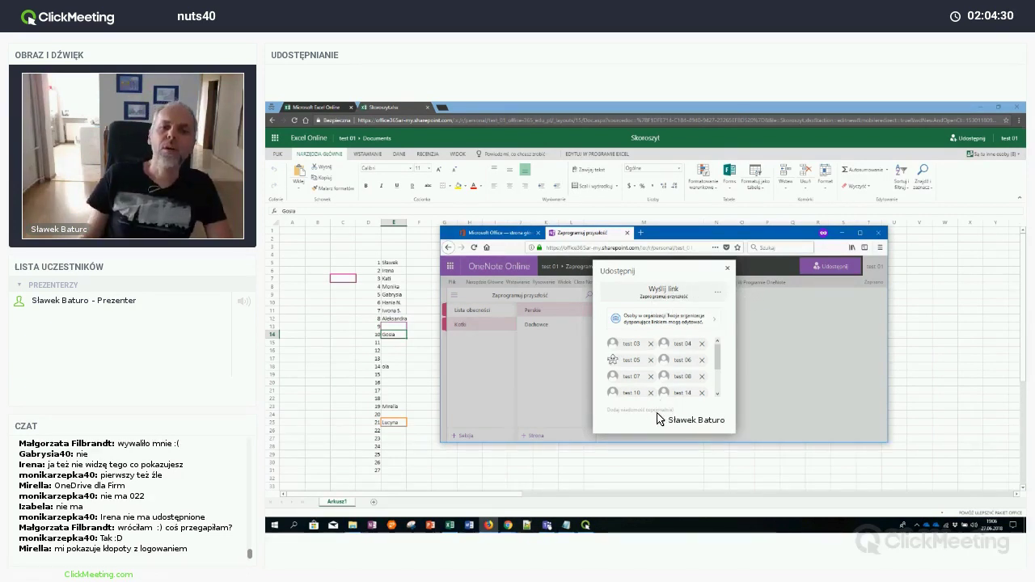
pyautogui.scroll(-3, 684, 385)
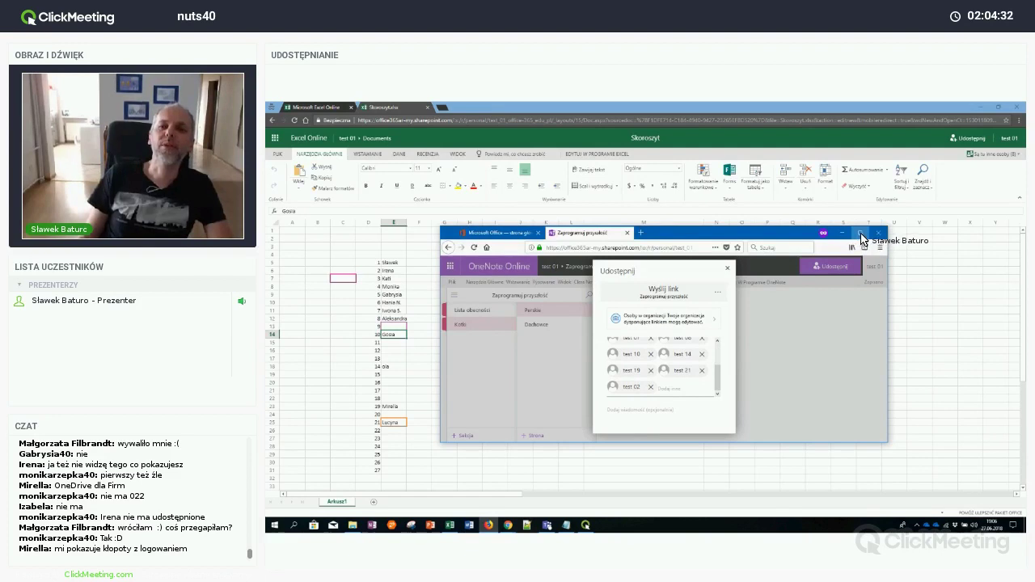
# Maximize the browser, reposition the share dialog, and review who has access before returning to invitees
pyautogui.click(859, 236)
pyautogui.moveTo(495, 155); pyautogui.dragTo(599, 250)
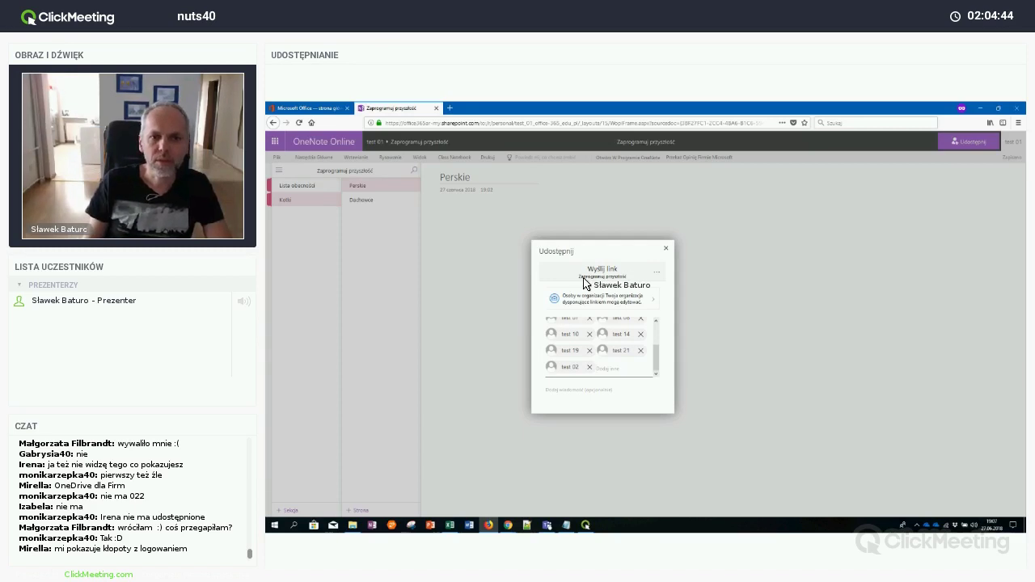
pyautogui.click(647, 284)
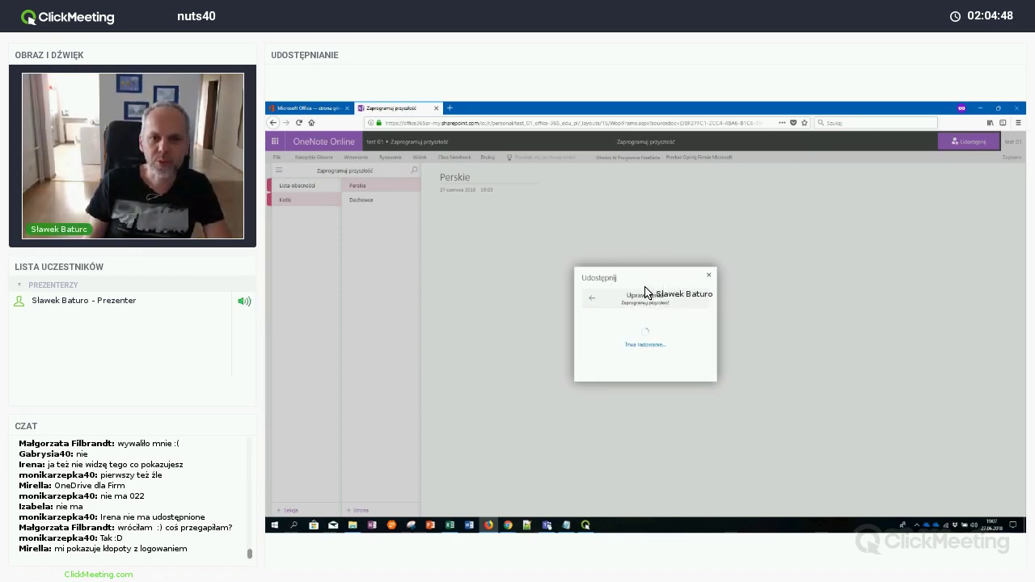
pyautogui.click(591, 295)
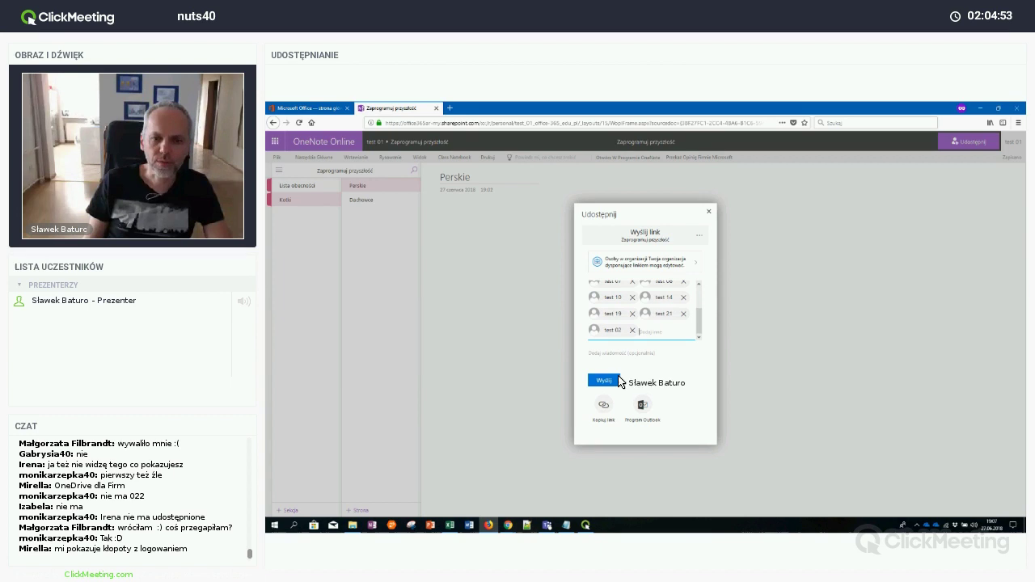
# Send the sharing invitations and dismiss the link-sent confirmation
pyautogui.click(613, 381)
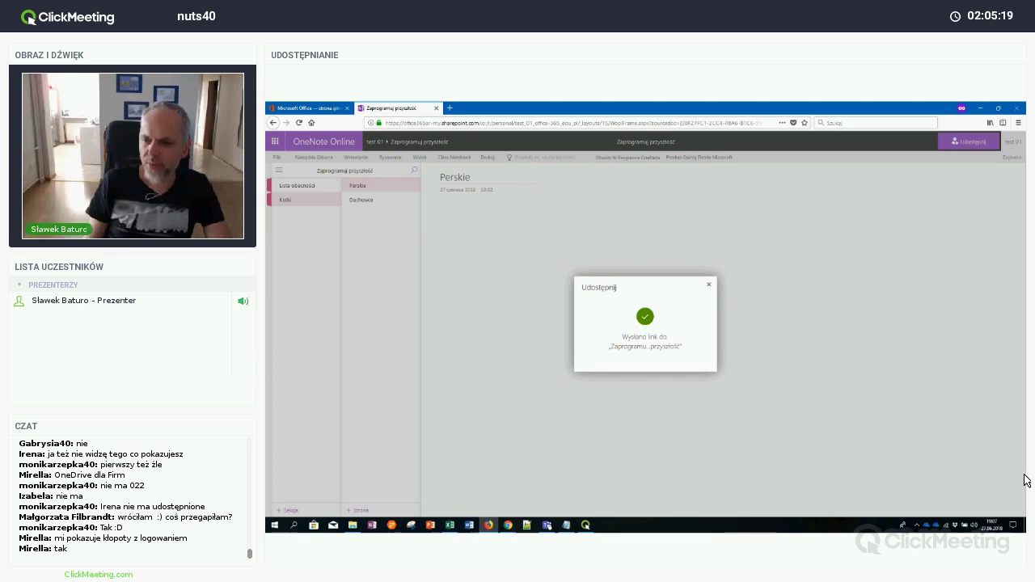
pyautogui.click(710, 285)
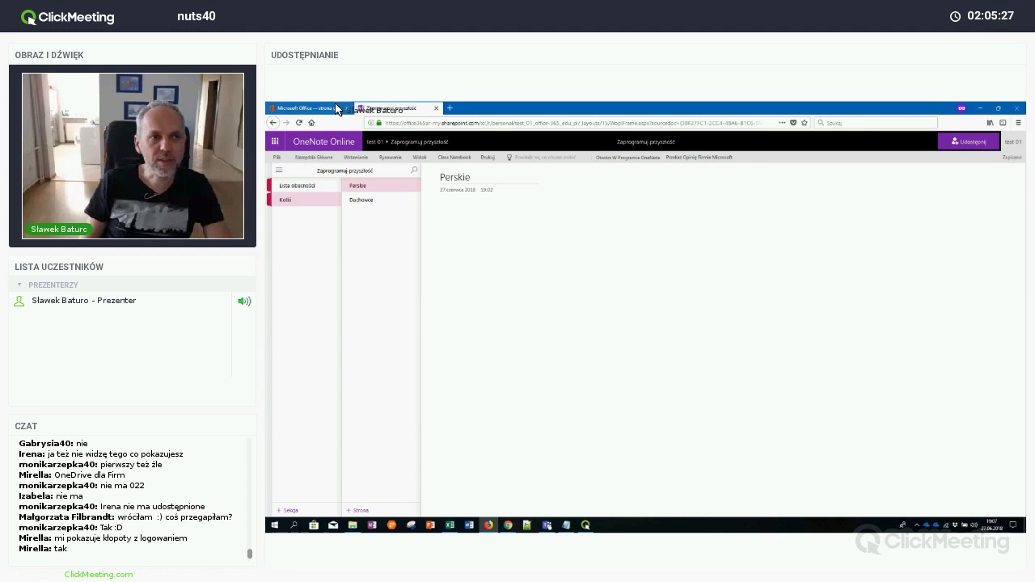
# On the Office 365 home page, check the 'Udostępnione mi' and 'Ostatnio używane' document lists
pyautogui.click(330, 108)
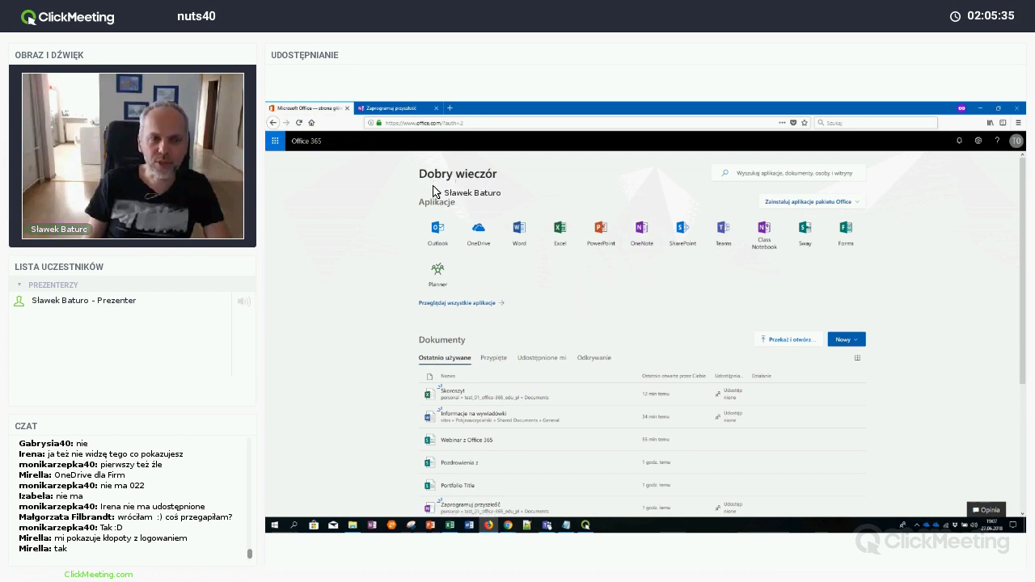
pyautogui.click(530, 357)
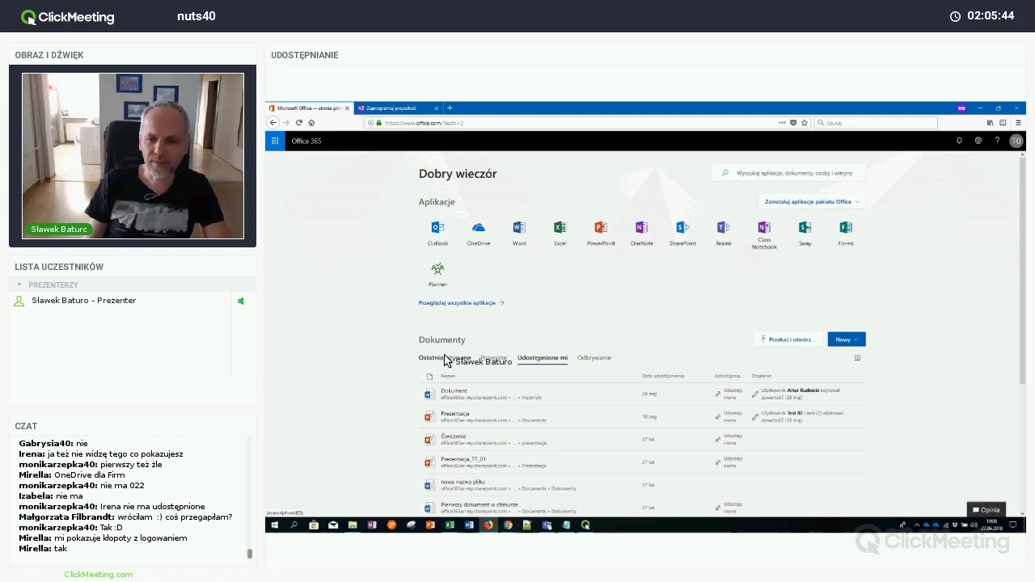
pyautogui.click(445, 361)
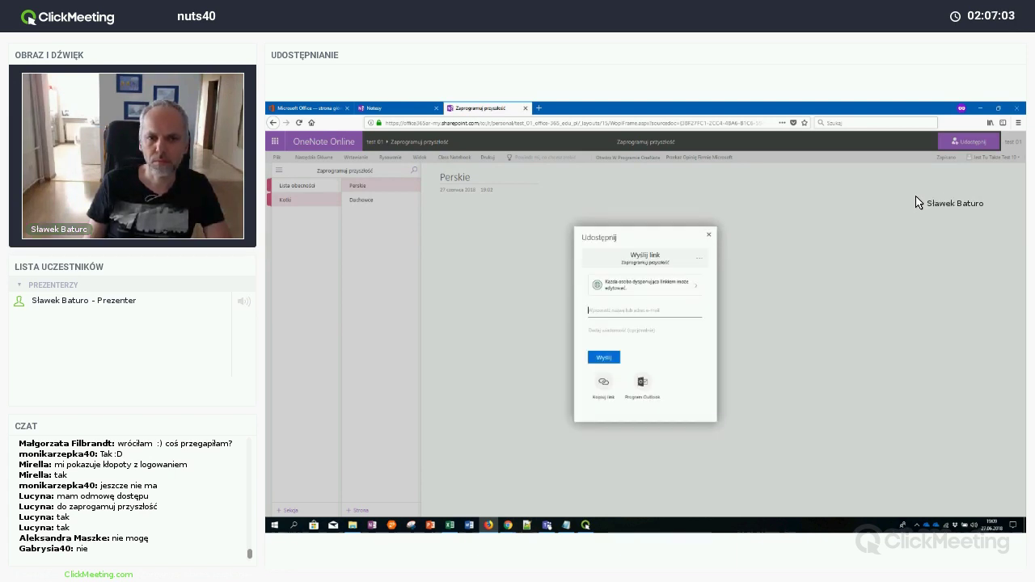
# Try 'Osoby w organizacji', switch back to 'Wszyscy' with editing rights, and cancel the link settings
pyautogui.click(687, 285)
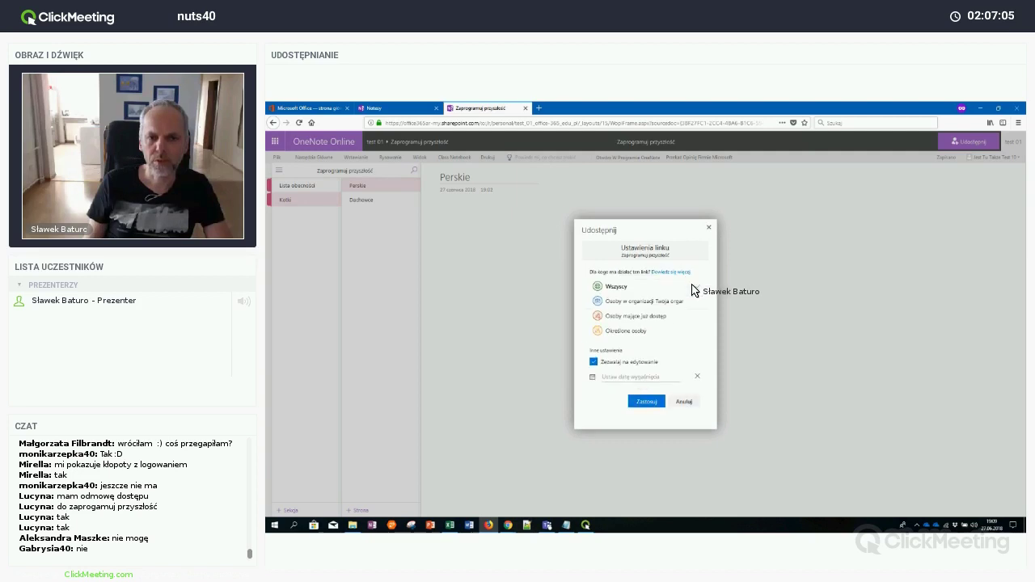
pyautogui.click(677, 303)
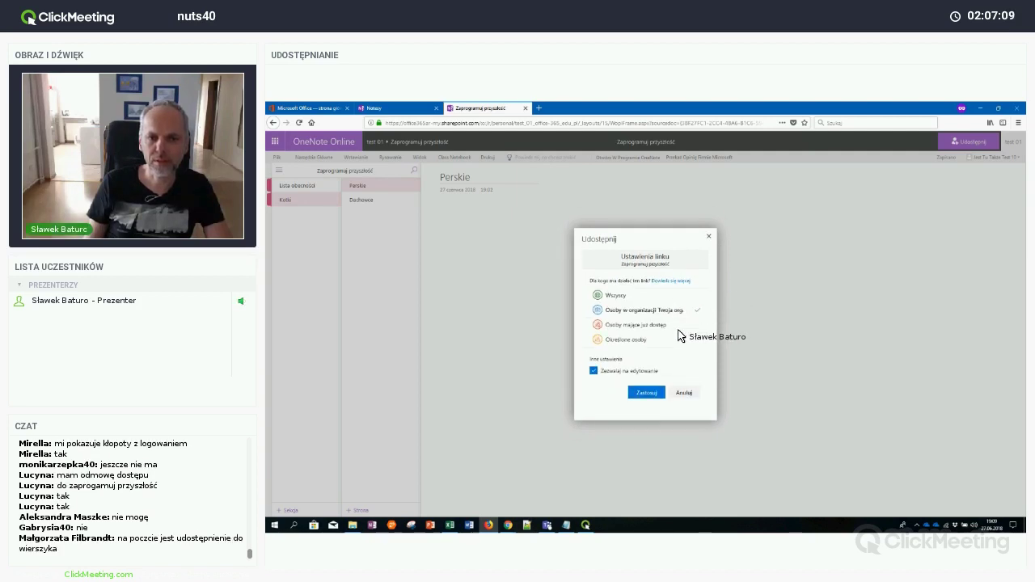
pyautogui.click(642, 299)
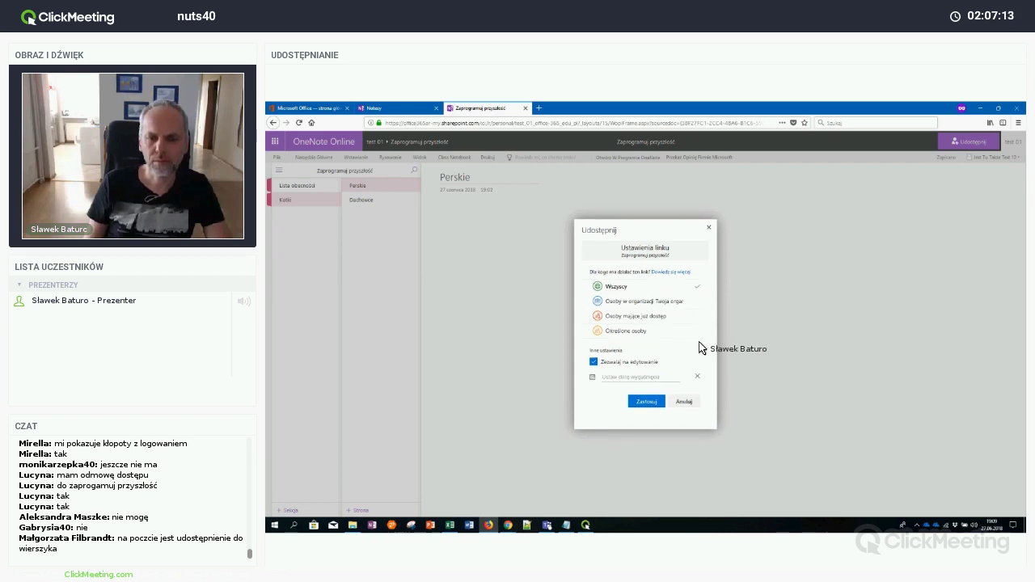
pyautogui.click(623, 364)
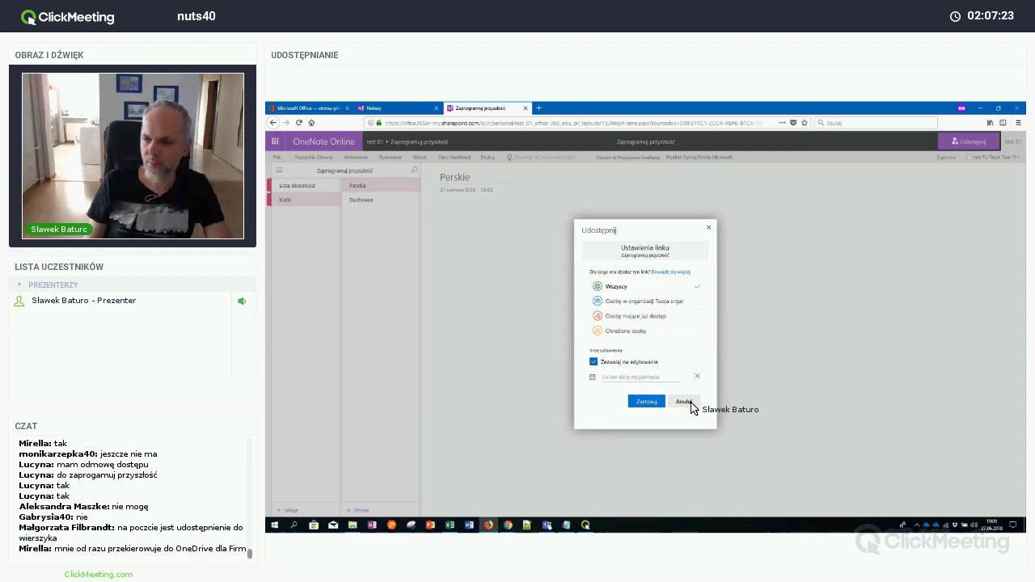
pyautogui.click(685, 402)
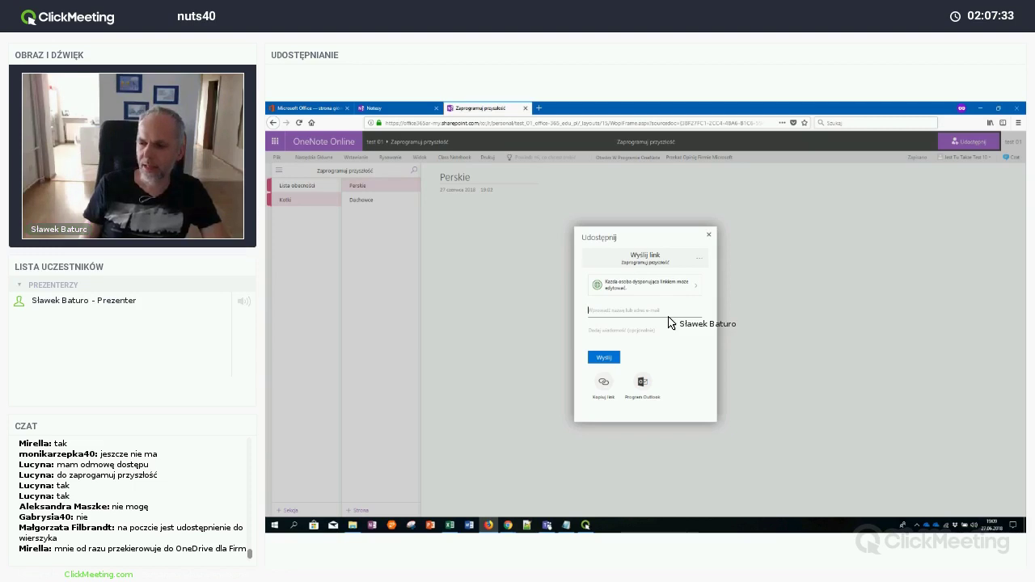
pyautogui.click(340, 108)
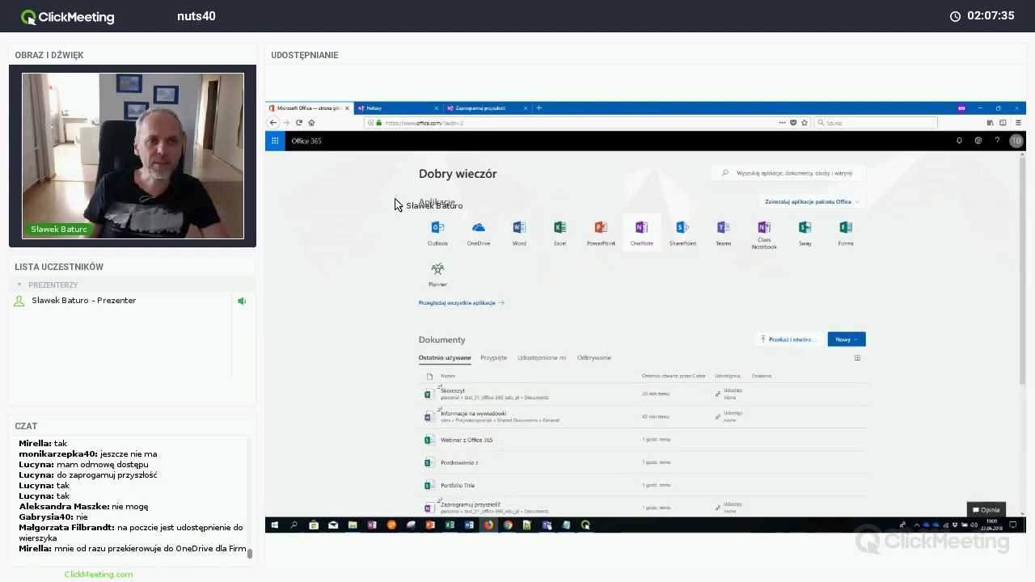
# In OneDrive, open access management for the 'Zaprogramuj przyszłość' notebook file
pyautogui.click(480, 229)
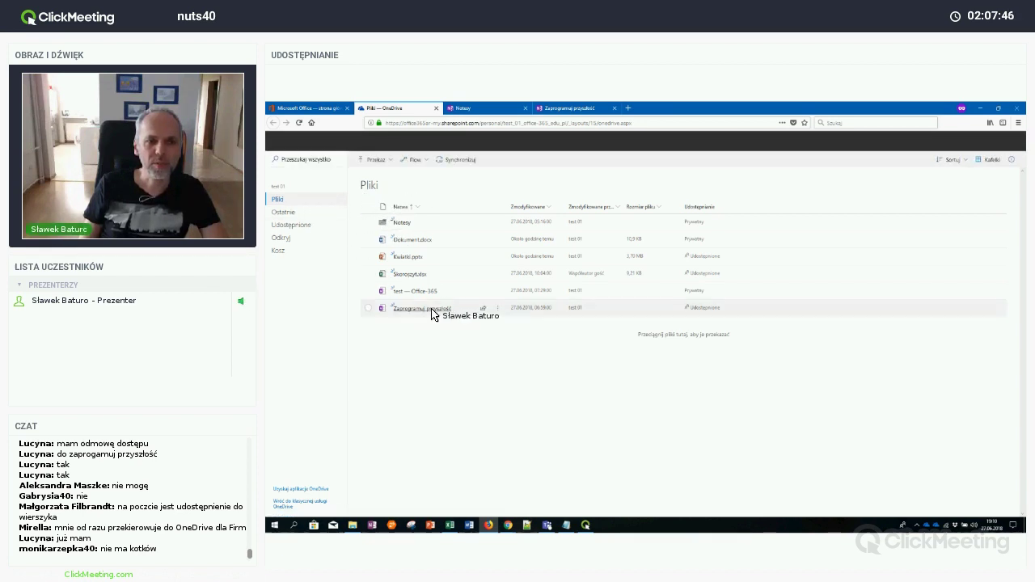
pyautogui.click(709, 313)
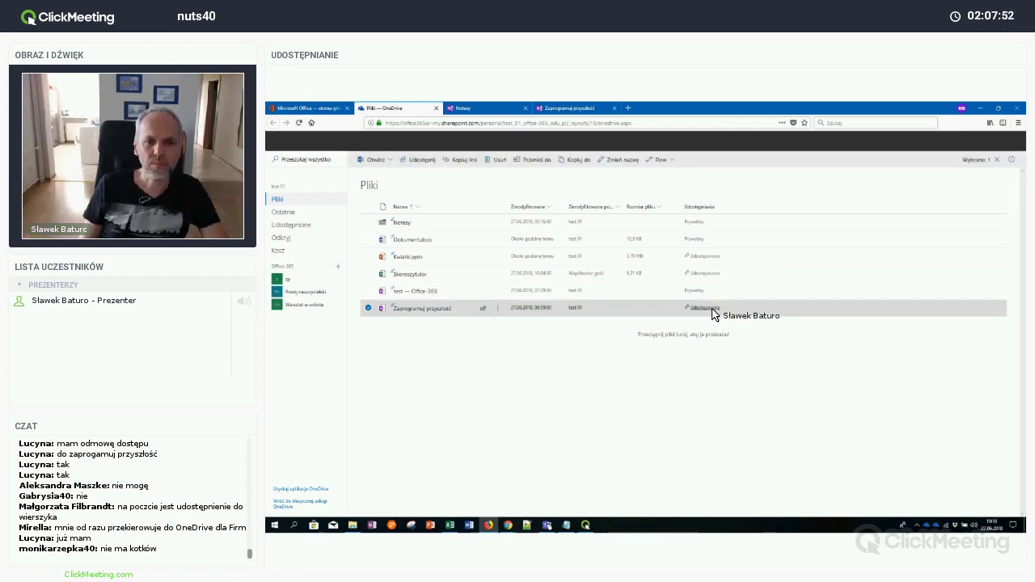
pyautogui.click(712, 310)
pyautogui.click(712, 312)
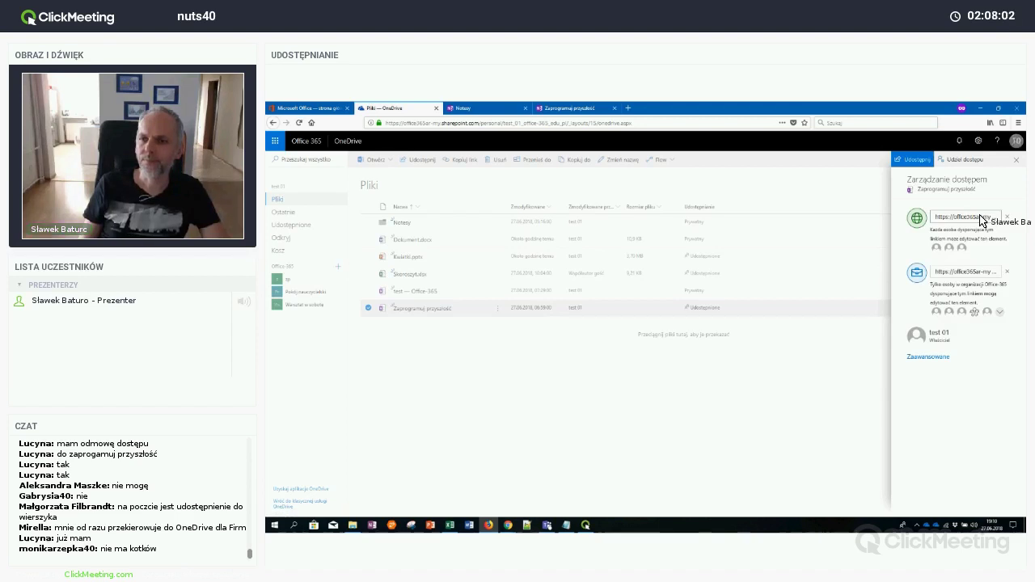
# Copy the 'Wszyscy' anyone-with-link URL, post it in the chat, and close the access panel
pyautogui.click(982, 220)
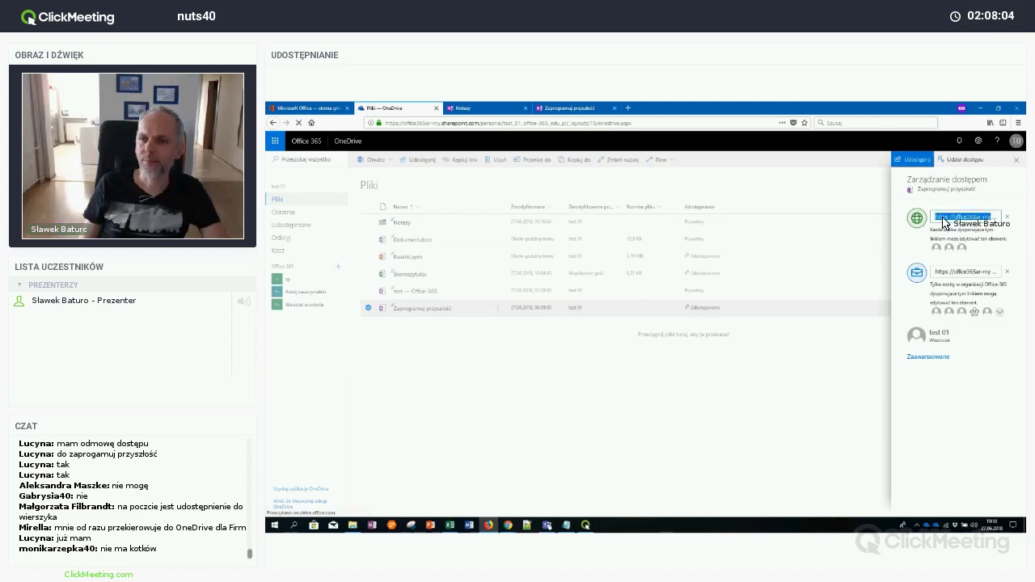
pyautogui.click(948, 224)
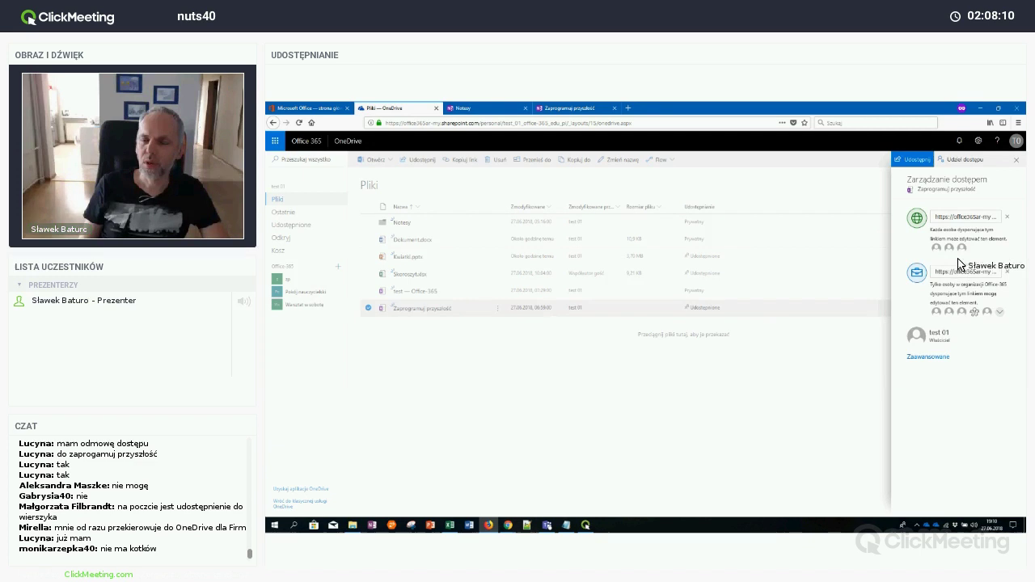
pyautogui.click(969, 220)
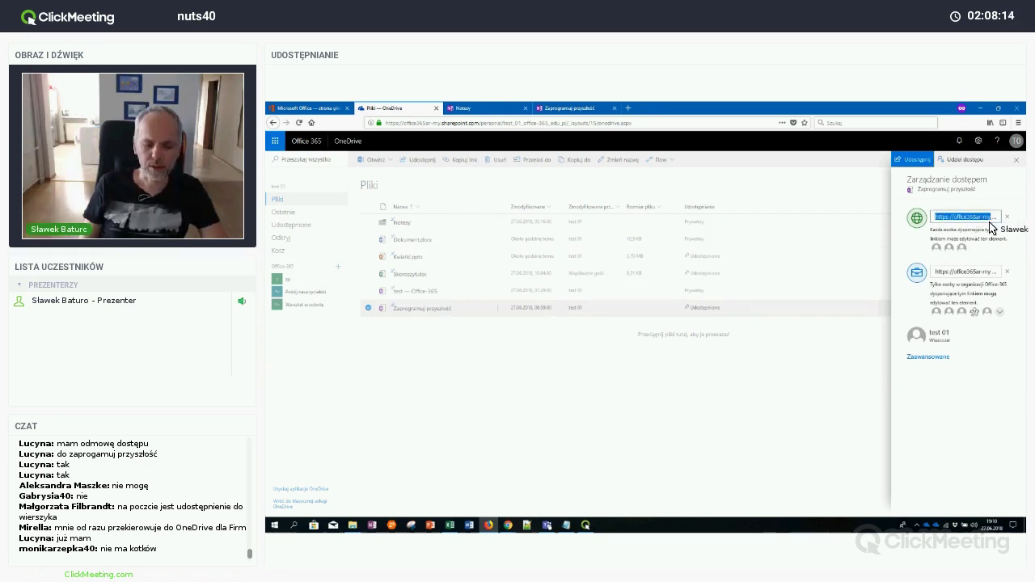
pyautogui.click(1025, 306)
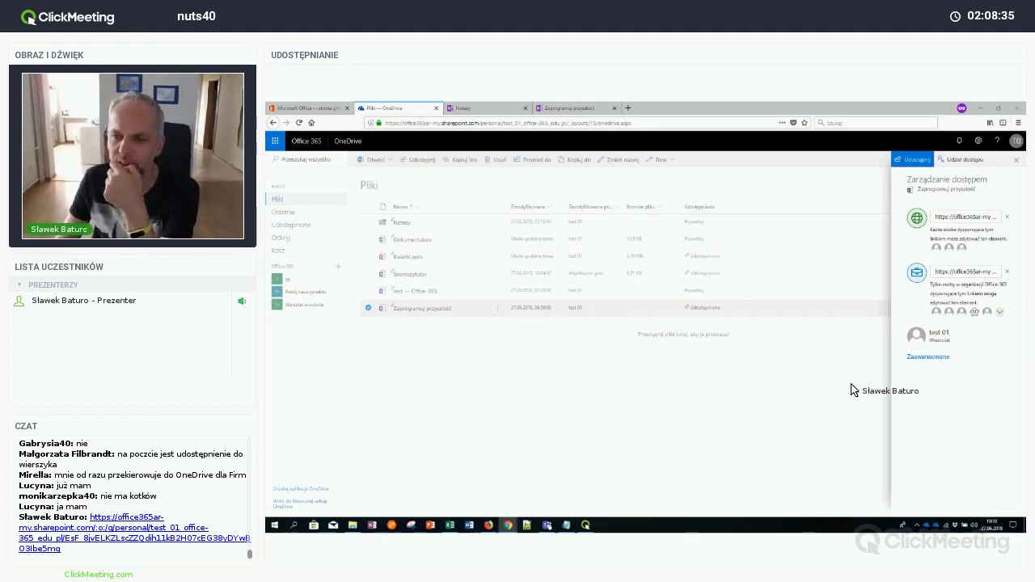
pyautogui.click(853, 392)
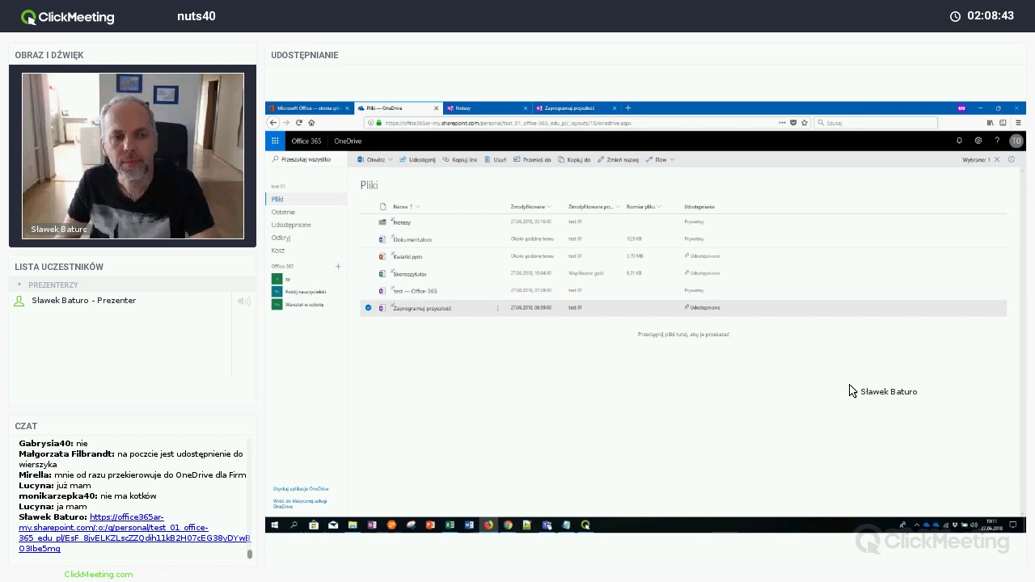
# Back in OneNote, close the sharing dialog, open Dachowce and check the 'Jest Tu Także' collaborator list
pyautogui.click(489, 114)
pyautogui.click(538, 109)
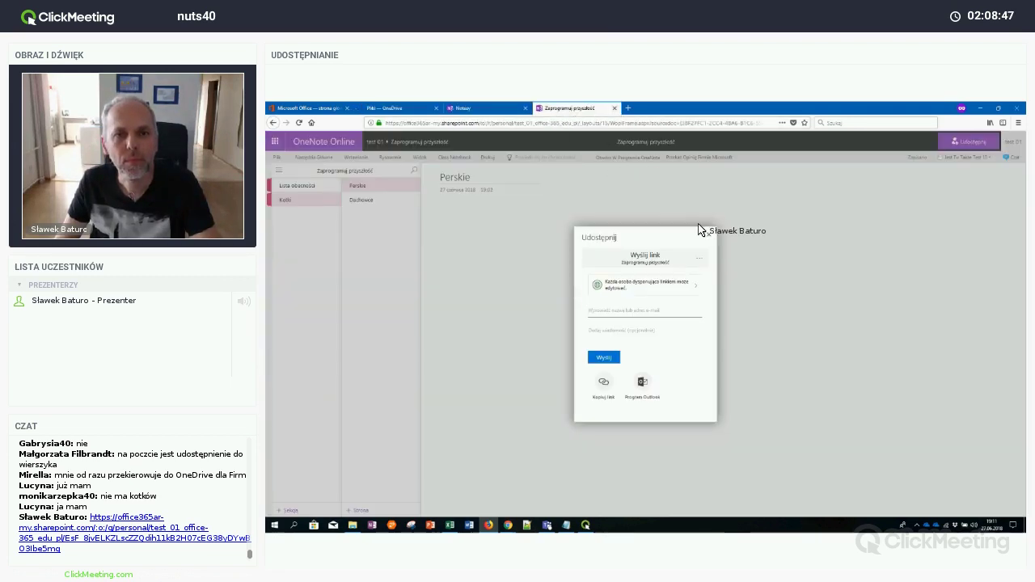
pyautogui.click(709, 233)
pyautogui.click(359, 201)
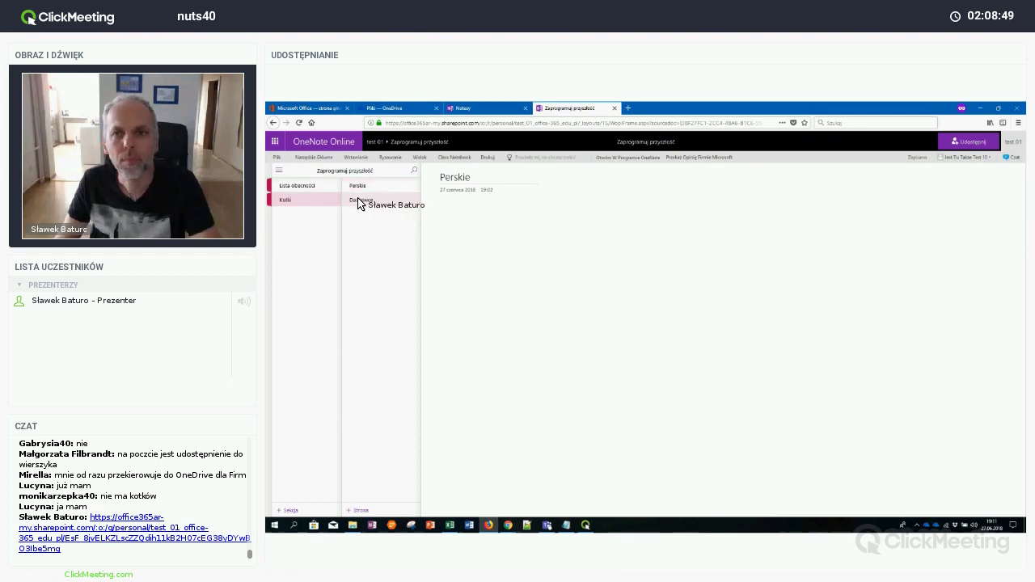
pyautogui.click(982, 158)
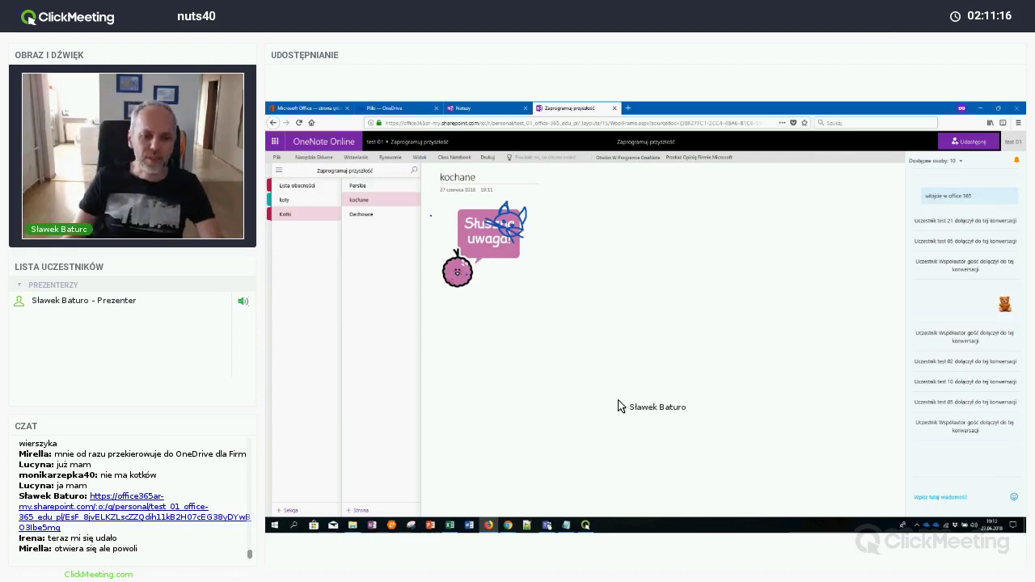
pyautogui.click(508, 525)
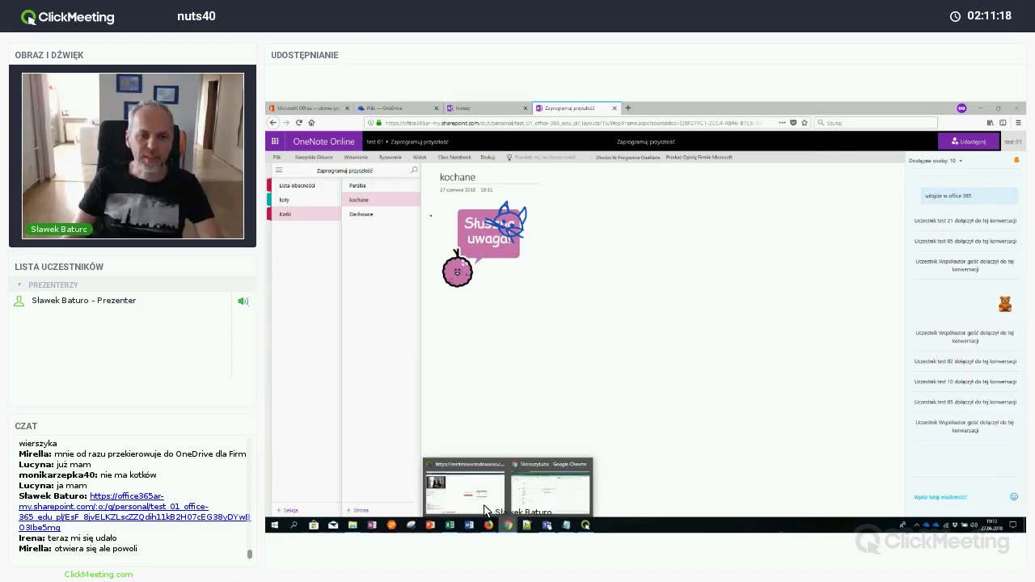
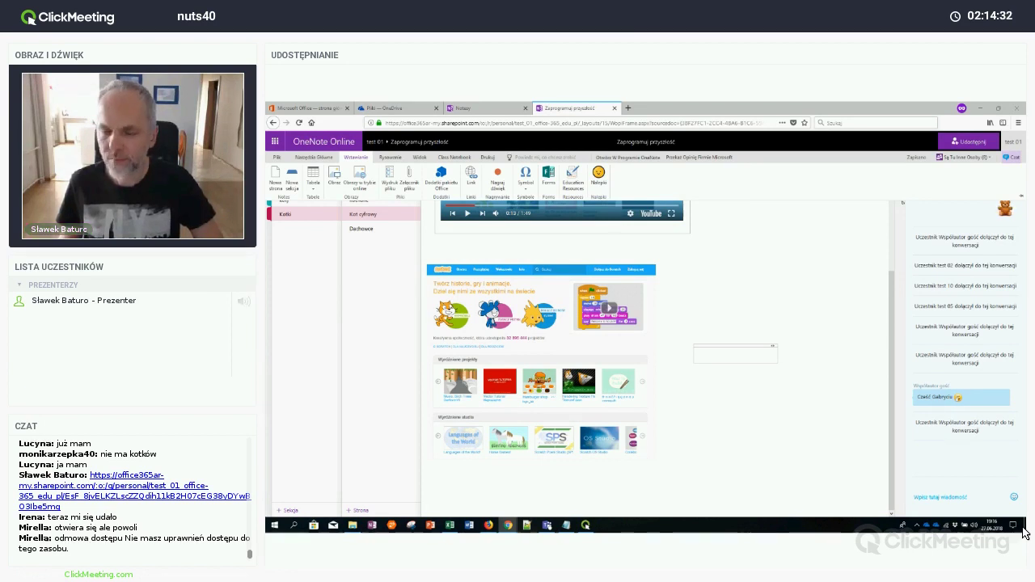
# View the Kot cyfrowy page and its embedded Scratch installation video, then close the video
pyautogui.click(984, 159)
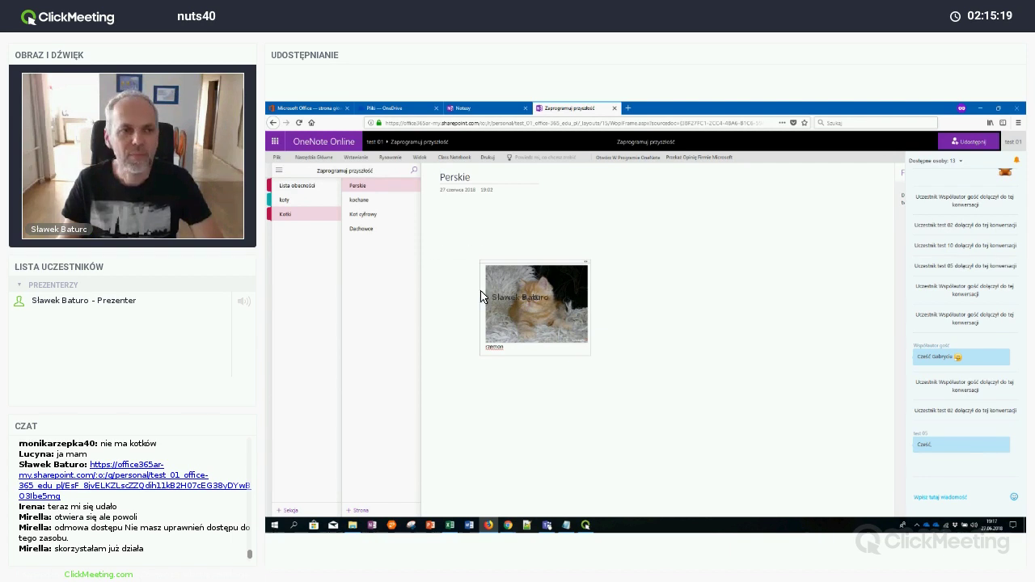
pyautogui.click(437, 246)
pyautogui.click(384, 216)
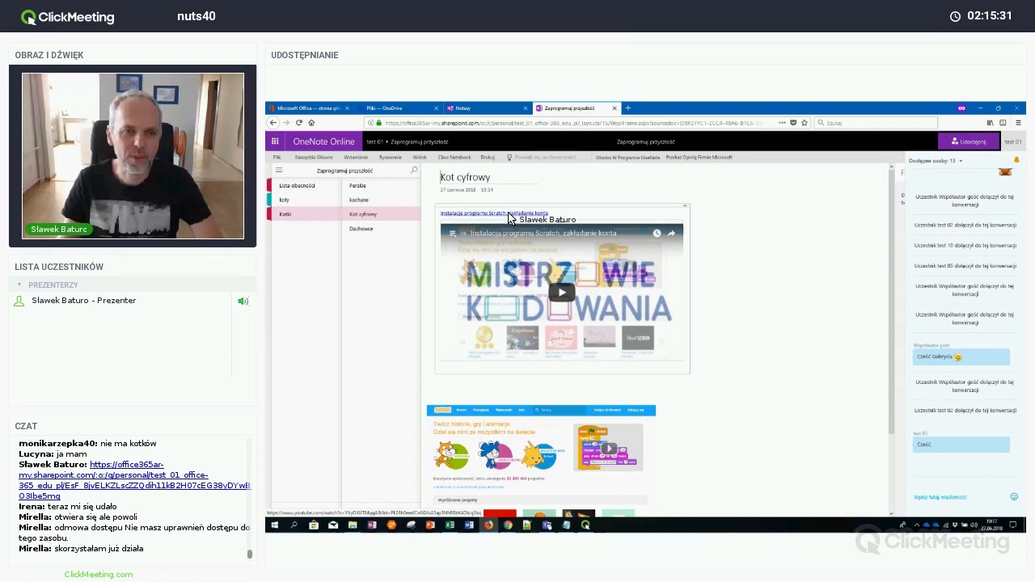
pyautogui.click(519, 214)
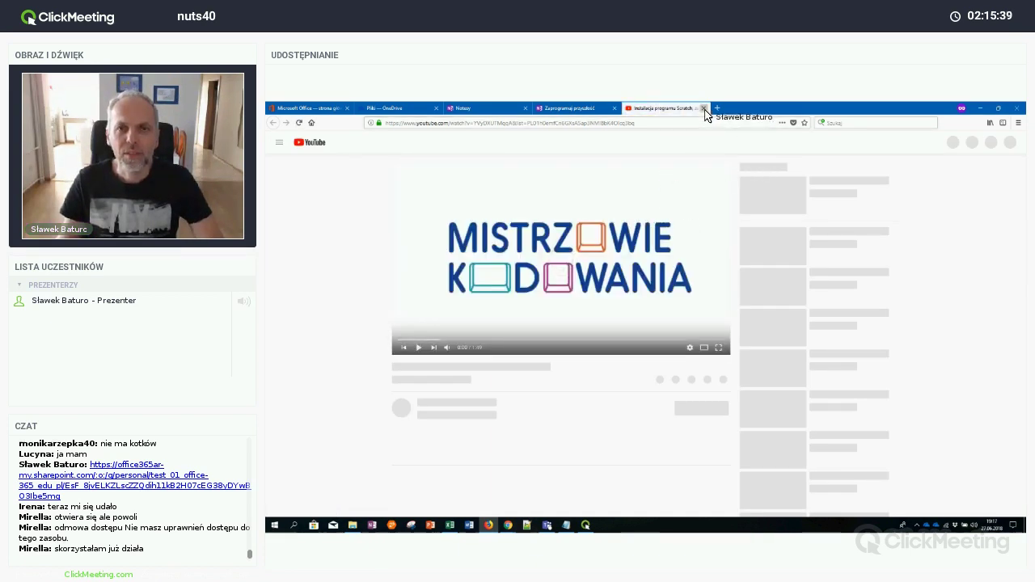
pyautogui.click(704, 108)
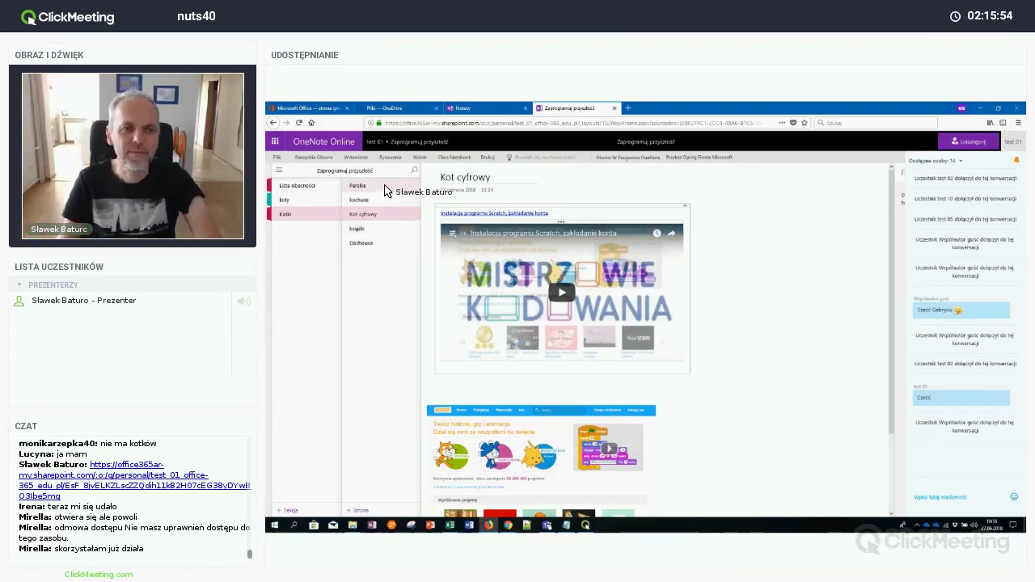
# On the Perskie page, start a note box beside the kitten photo, then cancel inserting a picture
pyautogui.click(386, 187)
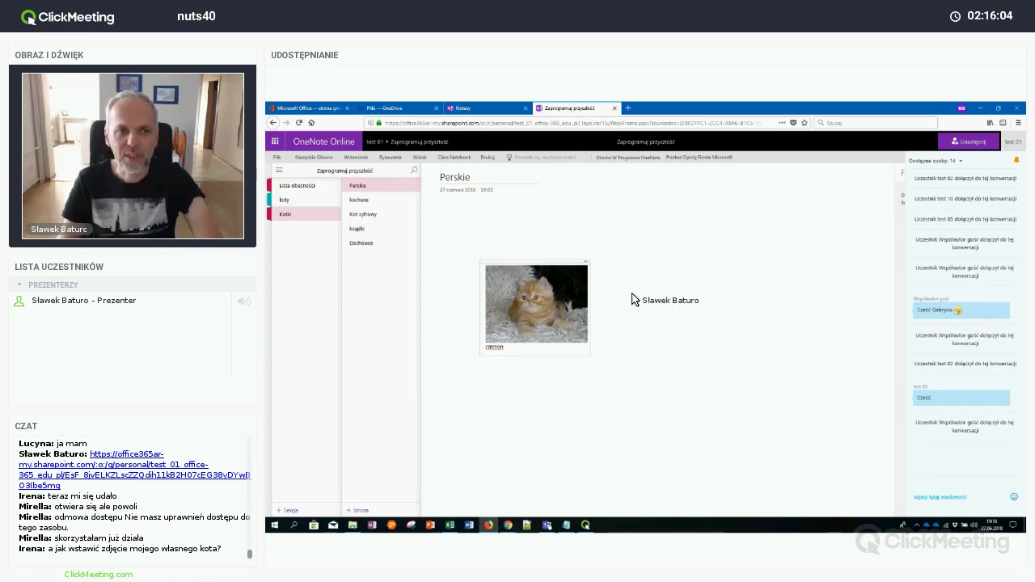
pyautogui.click(698, 262)
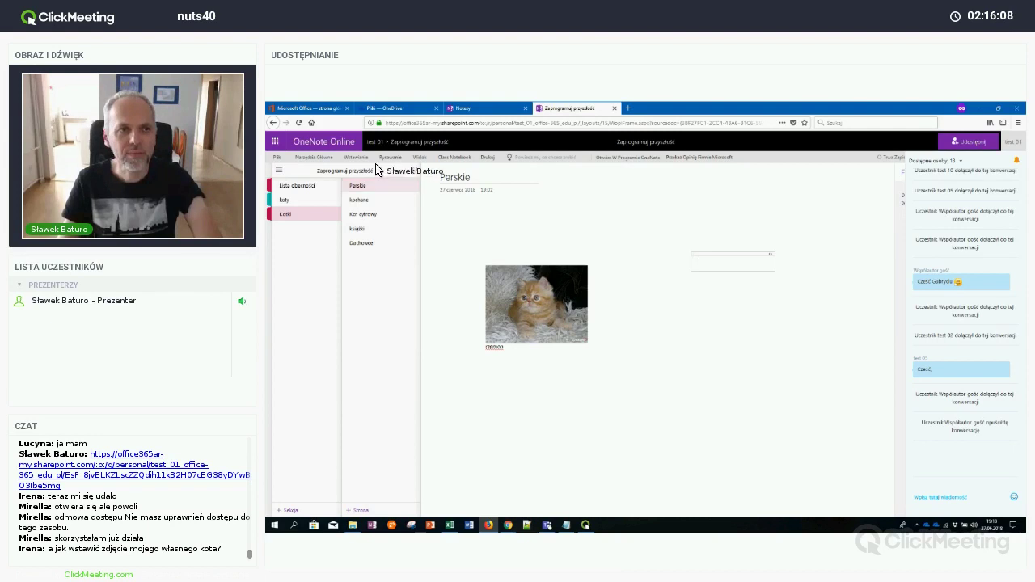
pyautogui.click(353, 159)
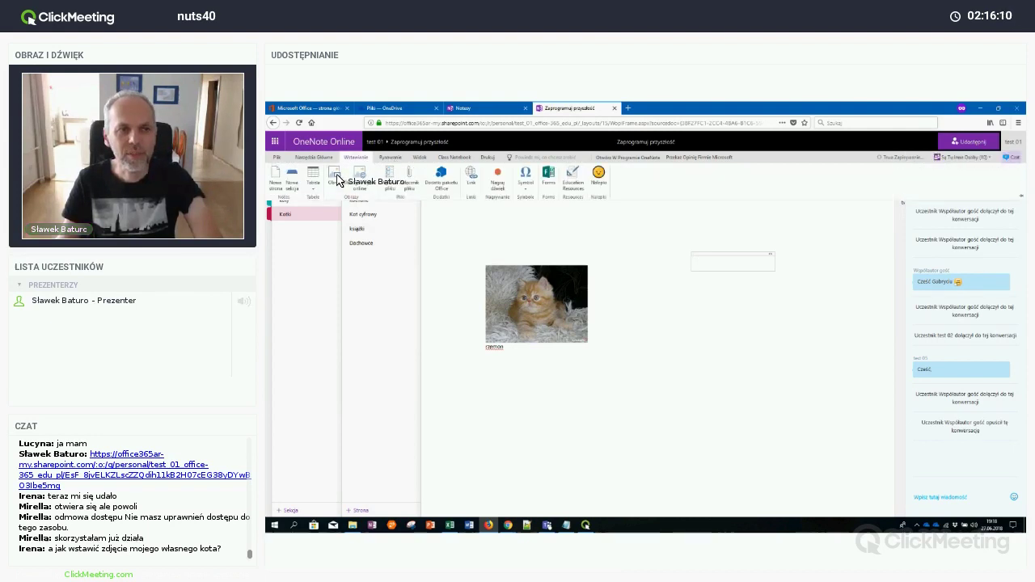
pyautogui.click(335, 177)
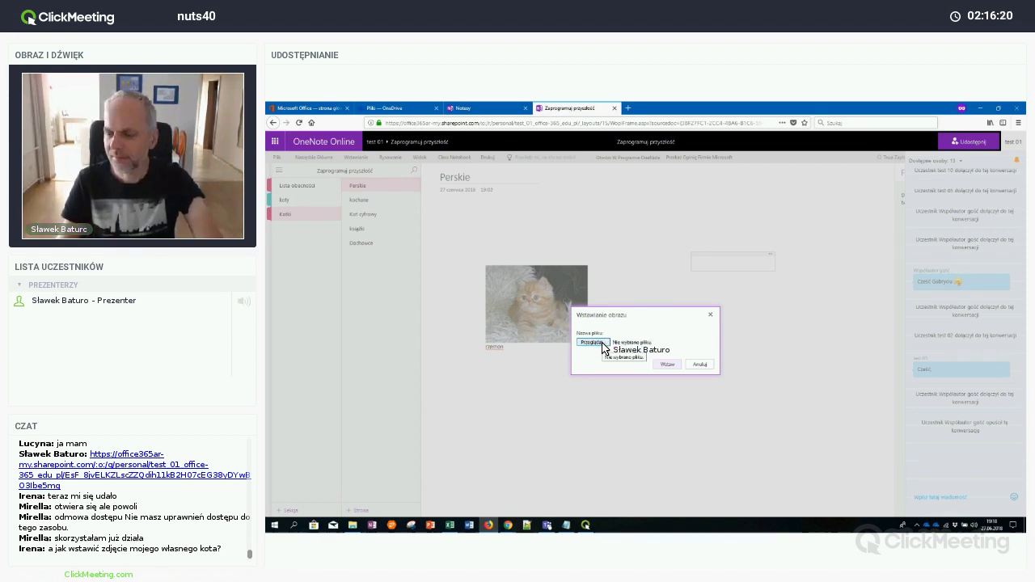
pyautogui.click(699, 364)
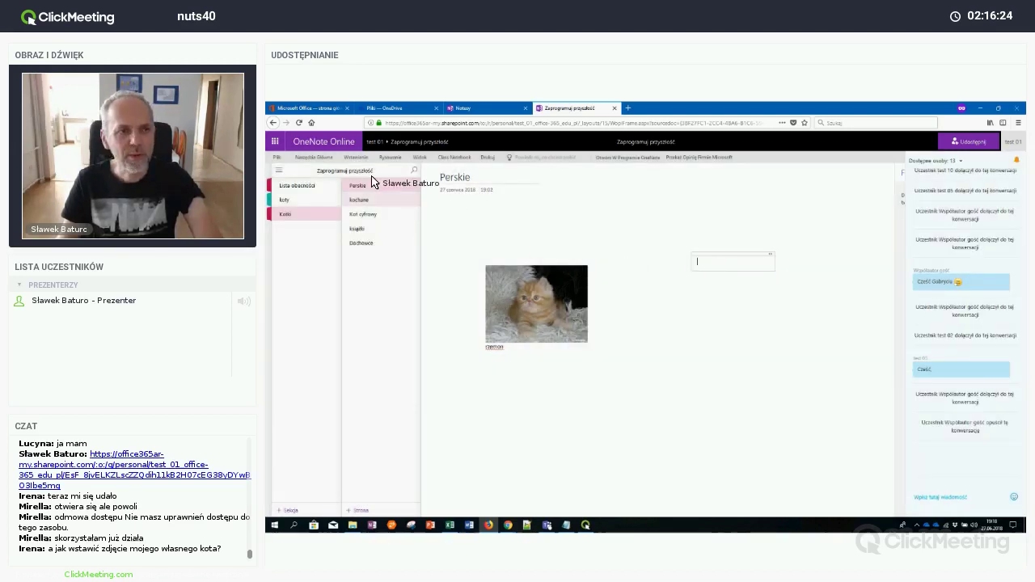
pyautogui.click(356, 157)
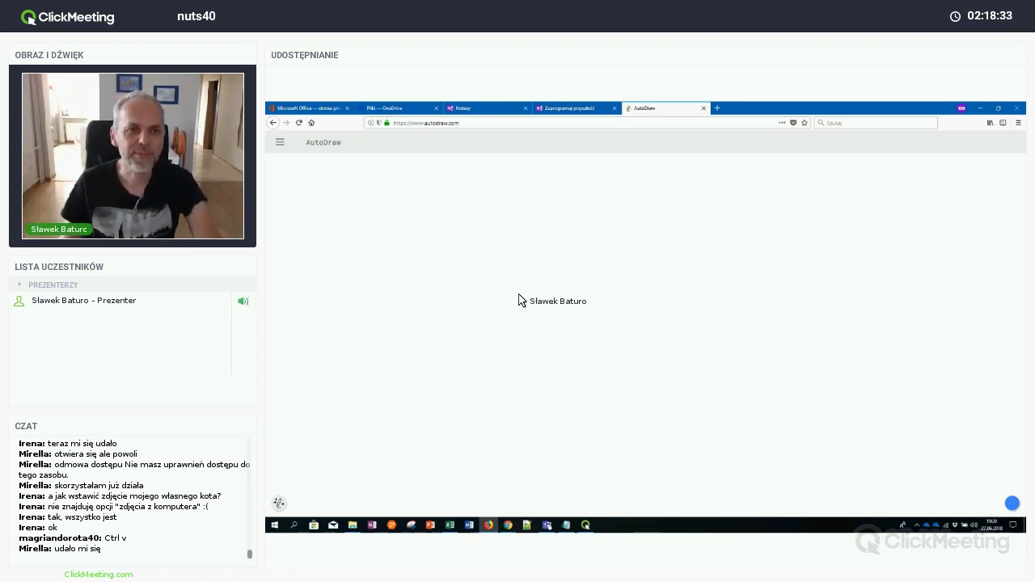
# Sketch a cat head with two ears, whiskers on both sides, two eyes and a smiling mouth
pyautogui.moveTo(491, 296)
pyautogui.mouseDown()
pyautogui.moveTo(504, 246)
pyautogui.moveTo(531, 275)
pyautogui.moveTo(555, 254)
pyautogui.moveTo(563, 264)
pyautogui.mouseUp()
pyautogui.moveTo(564, 322)
pyautogui.mouseDown()
pyautogui.moveTo(510, 342)
pyautogui.moveTo(496, 305)
pyautogui.mouseUp()
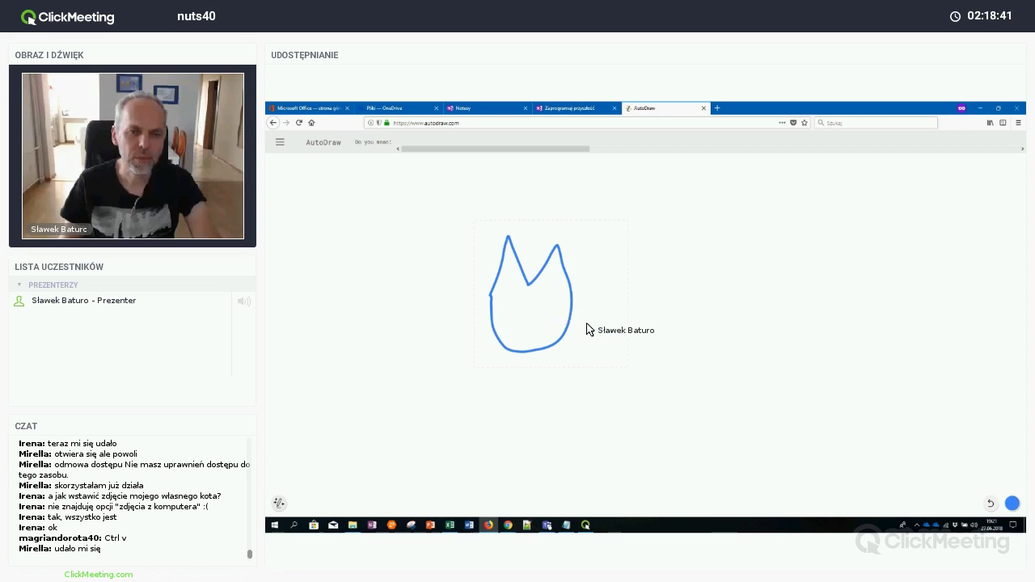
pyautogui.moveTo(618, 329); pyautogui.dragTo(540, 308)
pyautogui.moveTo(587, 341); pyautogui.dragTo(604, 350)
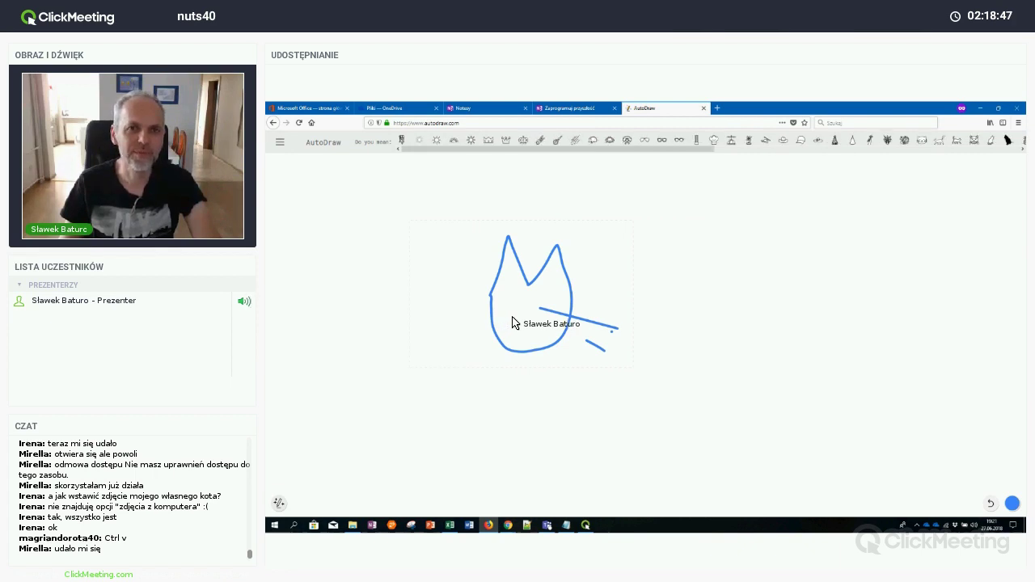
pyautogui.moveTo(519, 309); pyautogui.dragTo(445, 312)
pyautogui.moveTo(513, 321); pyautogui.dragTo(443, 334)
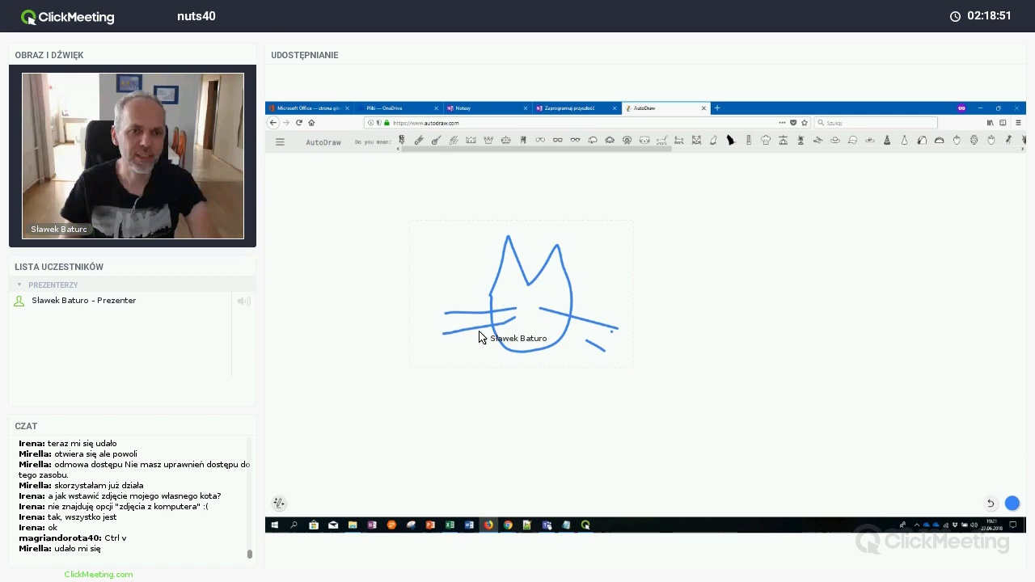
pyautogui.moveTo(511, 293); pyautogui.dragTo(562, 296)
pyautogui.moveTo(512, 332); pyautogui.dragTo(548, 335)
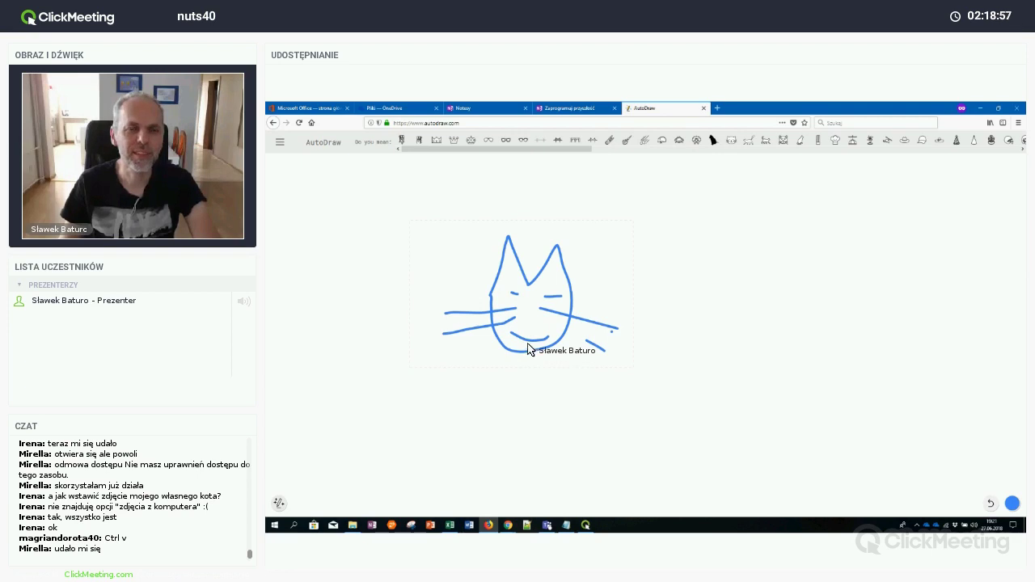
pyautogui.moveTo(545, 322); pyautogui.dragTo(597, 342)
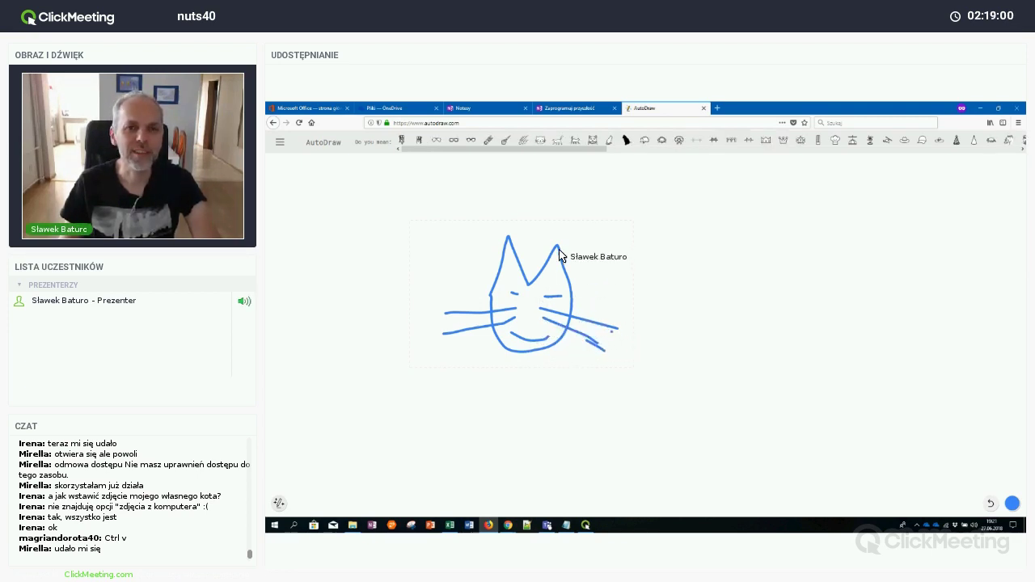
# Swap the sketch for AutoDraw's suggested walking cat and undo the stray diagonal stroke
pyautogui.click(558, 142)
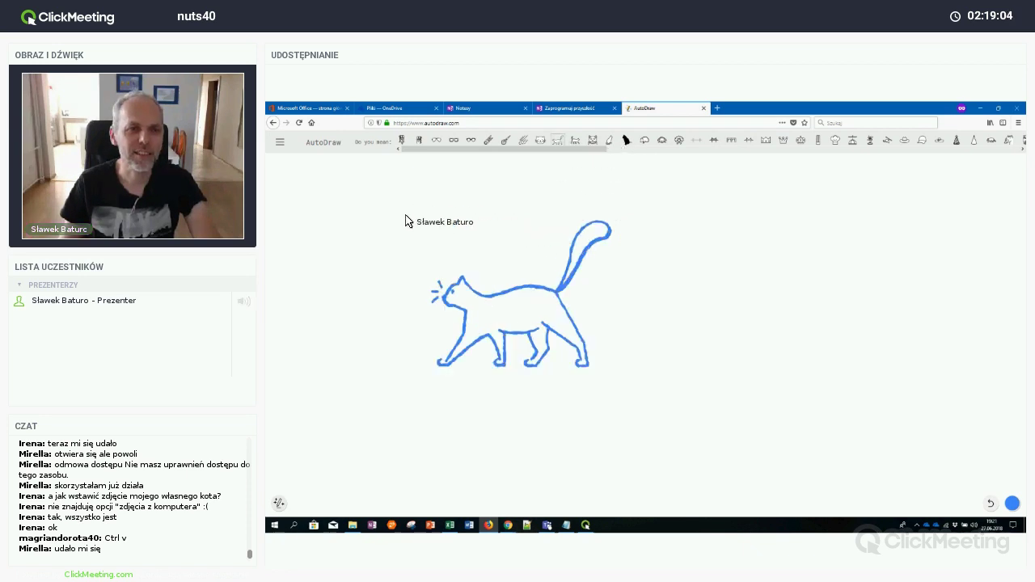
pyautogui.click(413, 524)
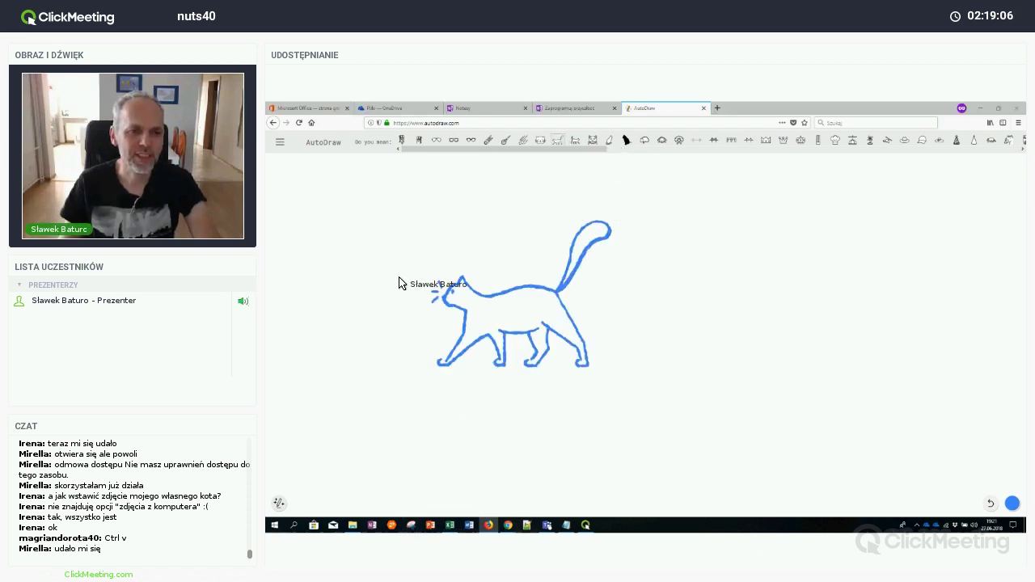
pyautogui.moveTo(447, 240); pyautogui.dragTo(616, 384)
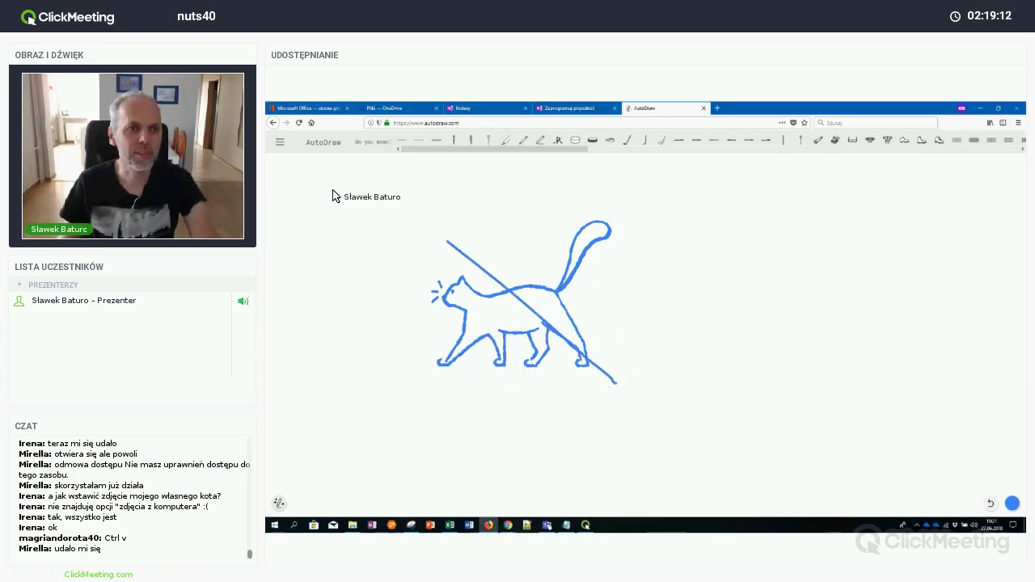
pyautogui.click(280, 143)
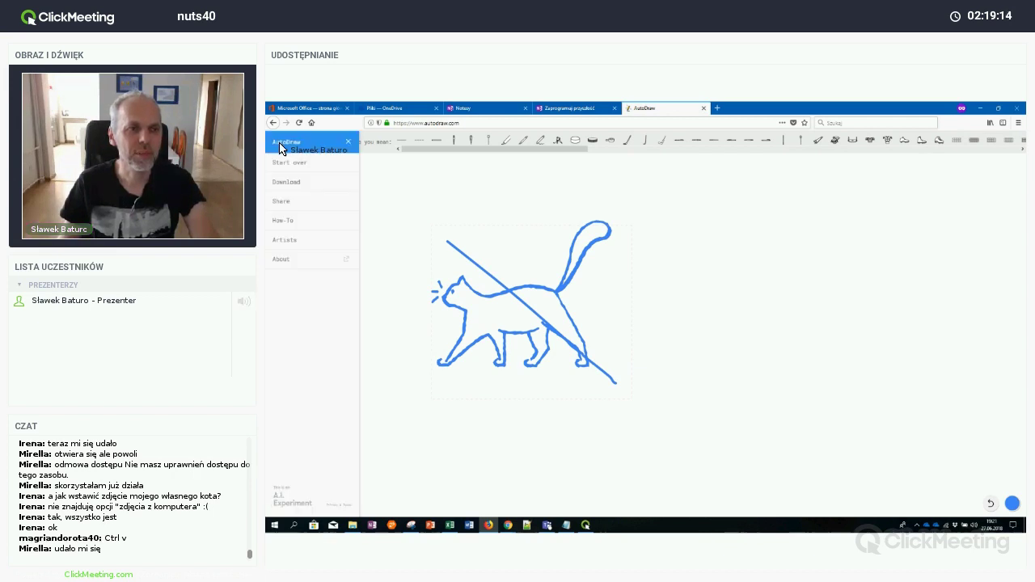
pyautogui.click(530, 202)
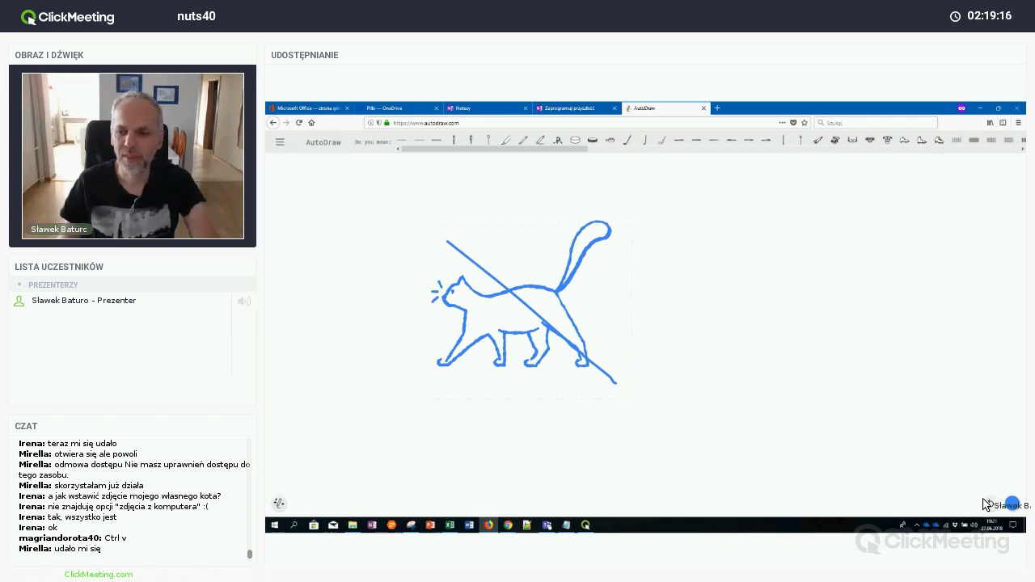
pyautogui.click(992, 504)
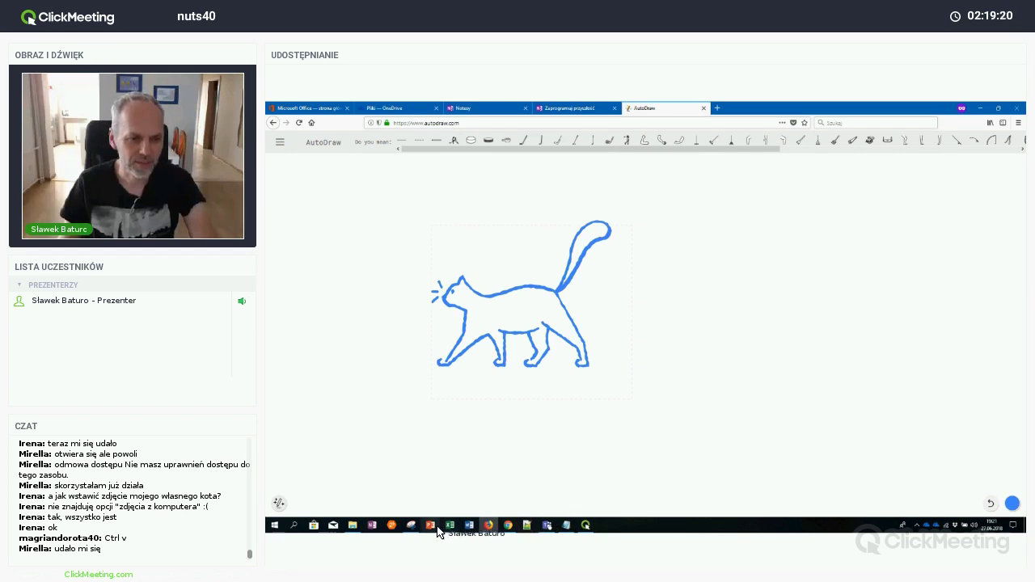
# Snip the area around the walking cat with Snipping Tool, then return to the OneNote notebook
pyautogui.click(411, 525)
pyautogui.click(389, 358)
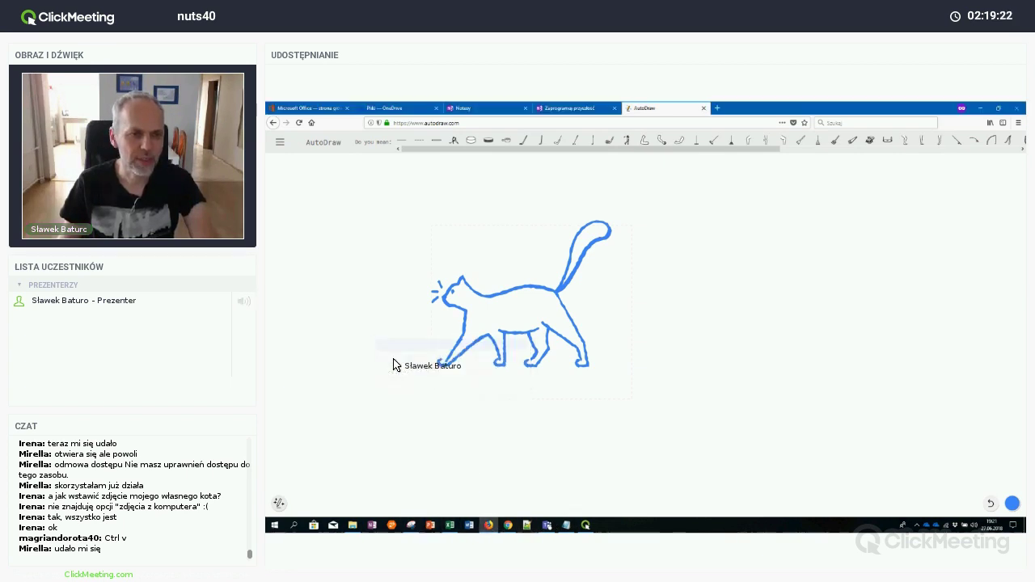
pyautogui.moveTo(425, 222); pyautogui.dragTo(633, 381)
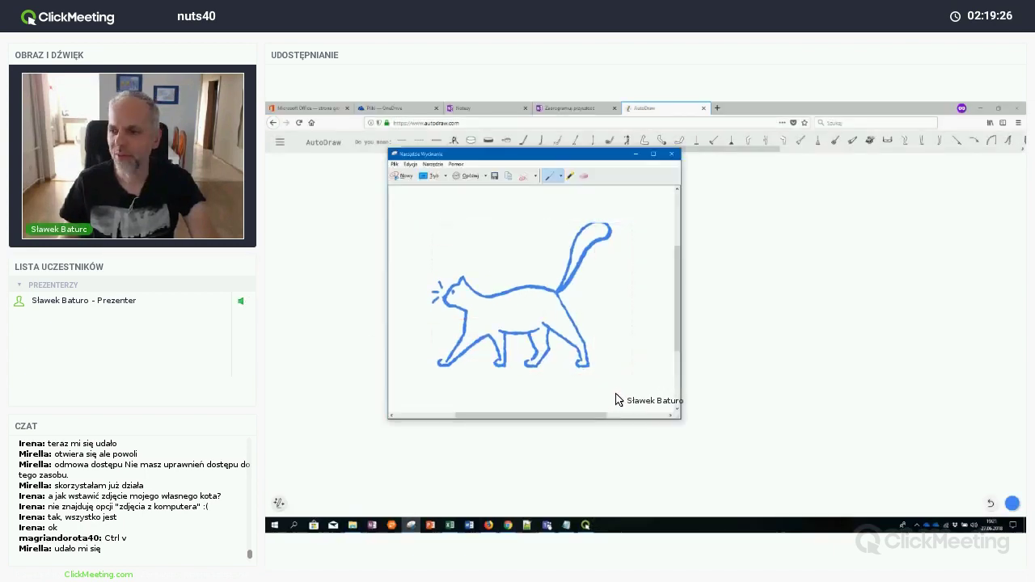
pyautogui.click(557, 107)
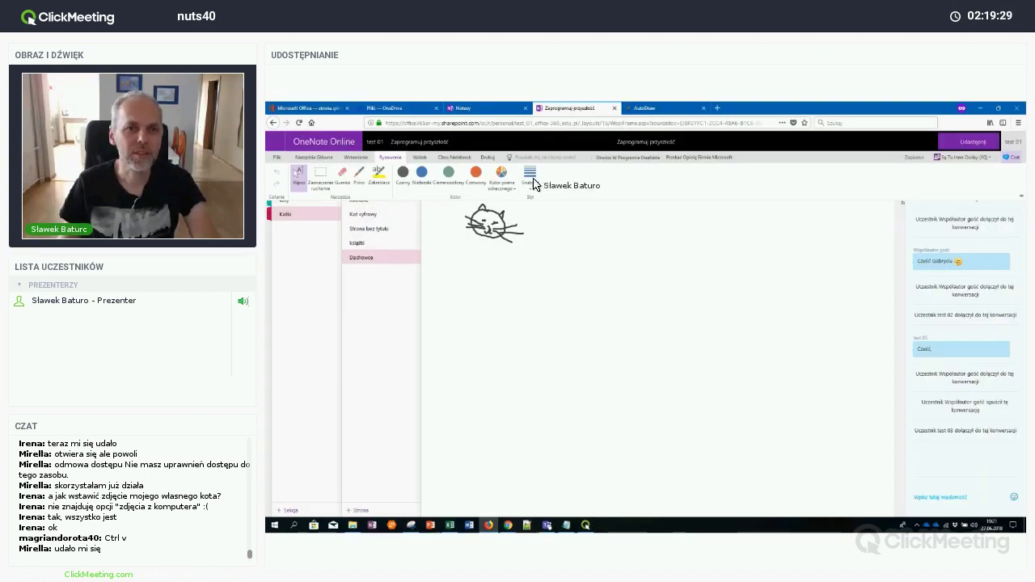
# Paste the walking-cat snip onto the Dachowce page below the small cat sketch
pyautogui.click(506, 325)
pyautogui.hotkey('ctrl', 'v')
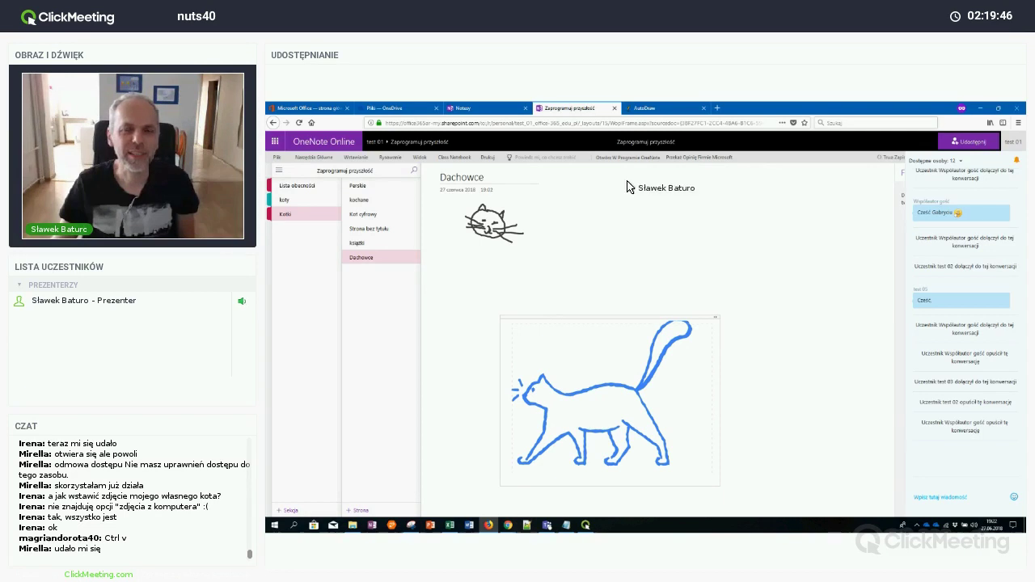
pyautogui.click(668, 113)
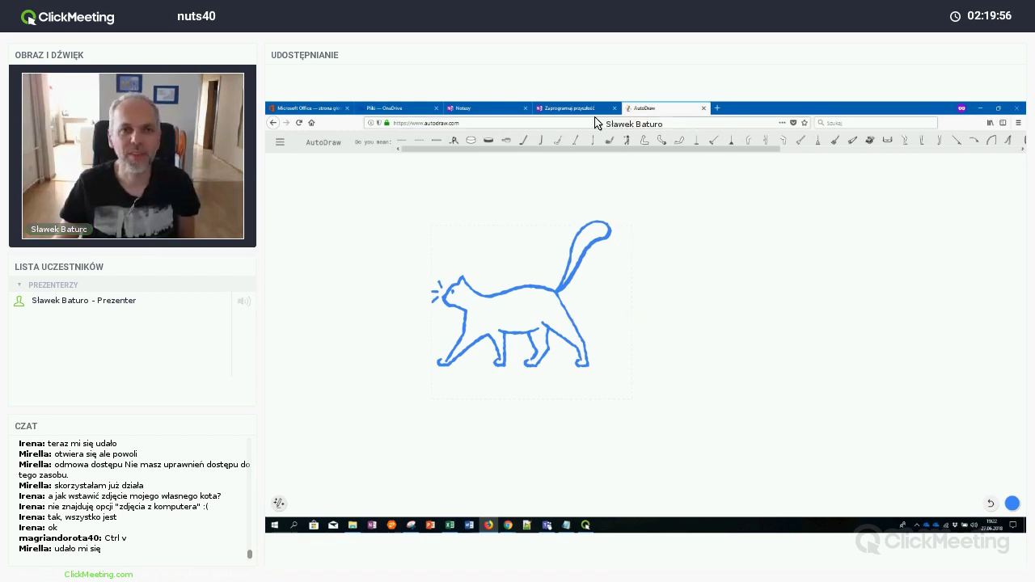
pyautogui.click(571, 108)
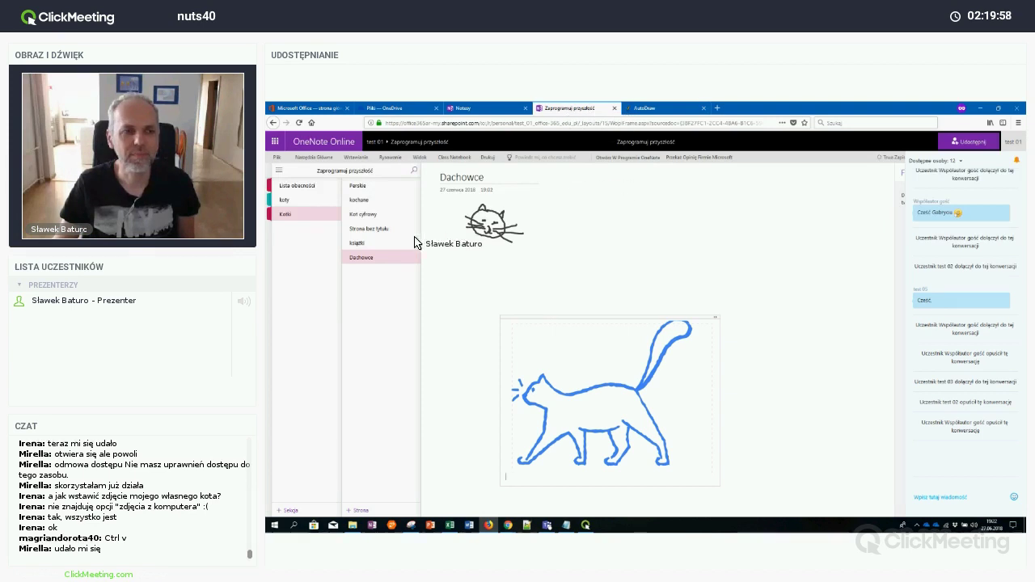
# Browse the książki, Strona bez tytułu and kochane pages, ending on the Perskie page
pyautogui.click(379, 248)
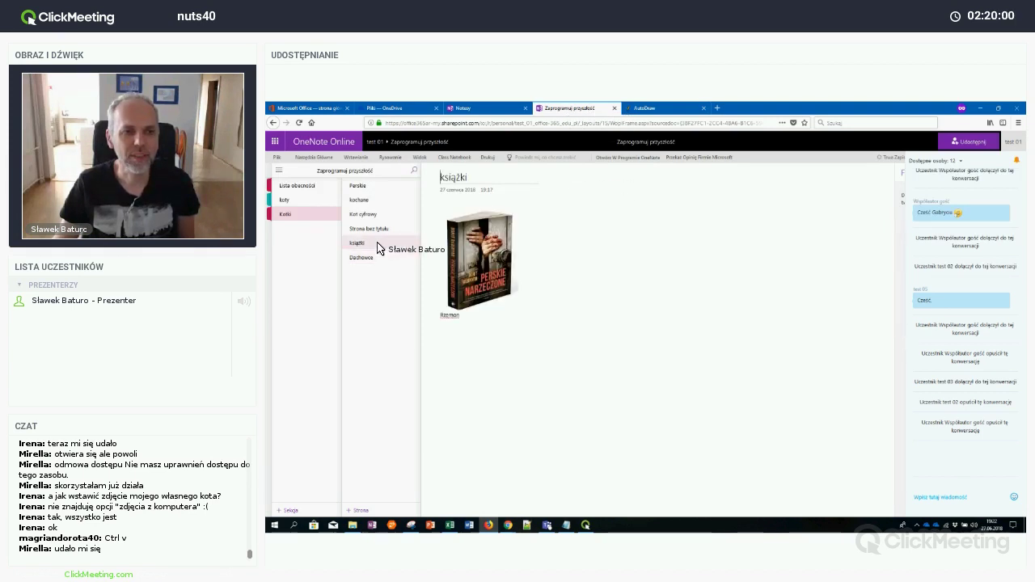
pyautogui.click(384, 233)
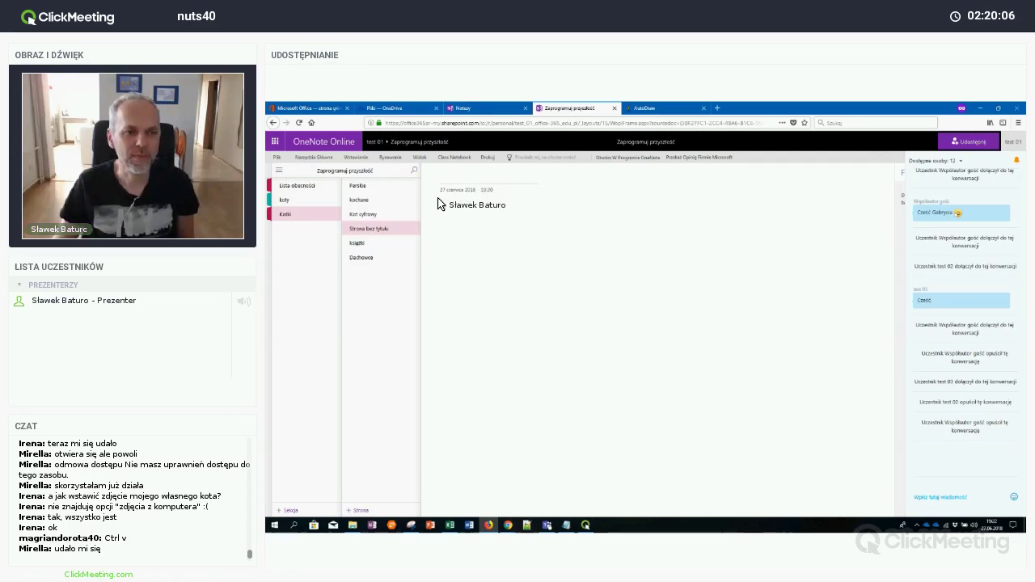
pyautogui.click(394, 204)
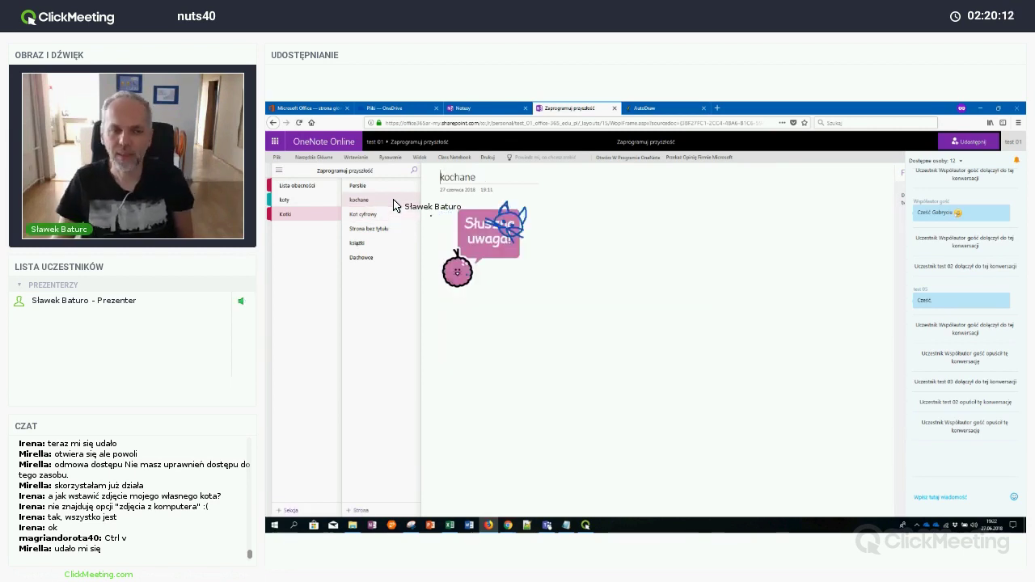
pyautogui.click(394, 188)
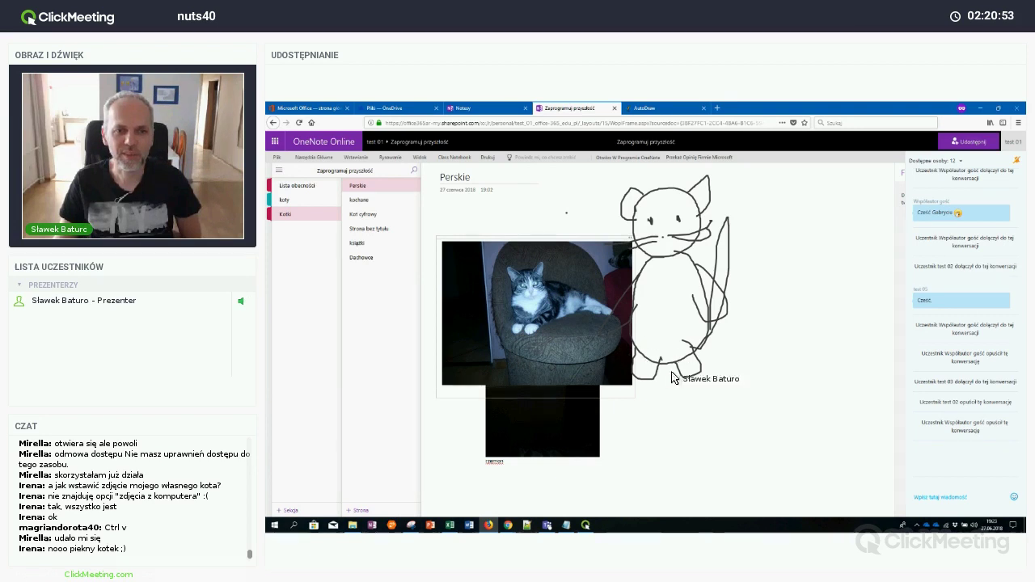
# Select the blank area of the Perskie page near the armchair cat photo
pyautogui.click(766, 427)
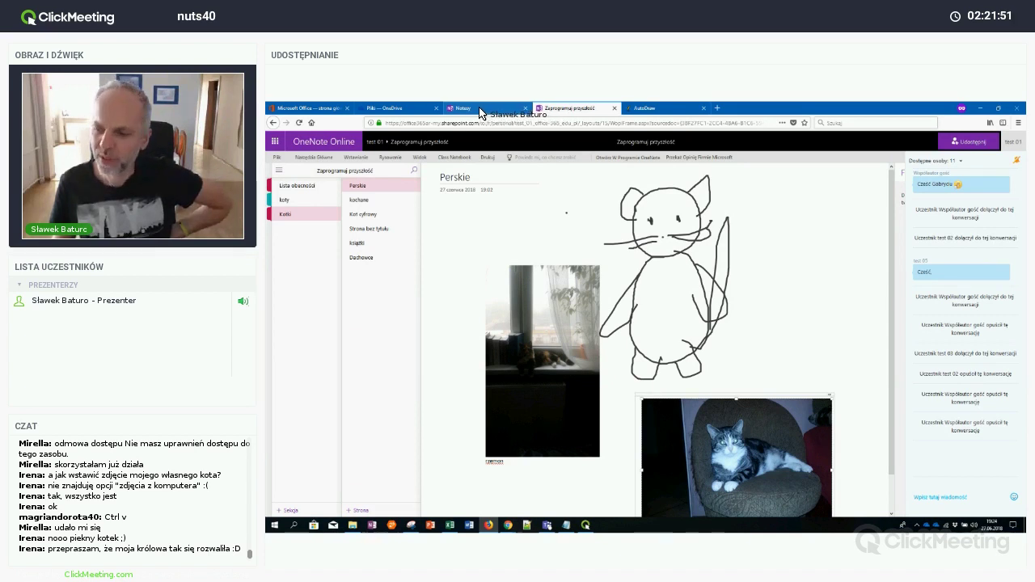
# From the Office 365 home page, launch PowerPoint and create Nowa pusta prezentacja
pyautogui.click(332, 110)
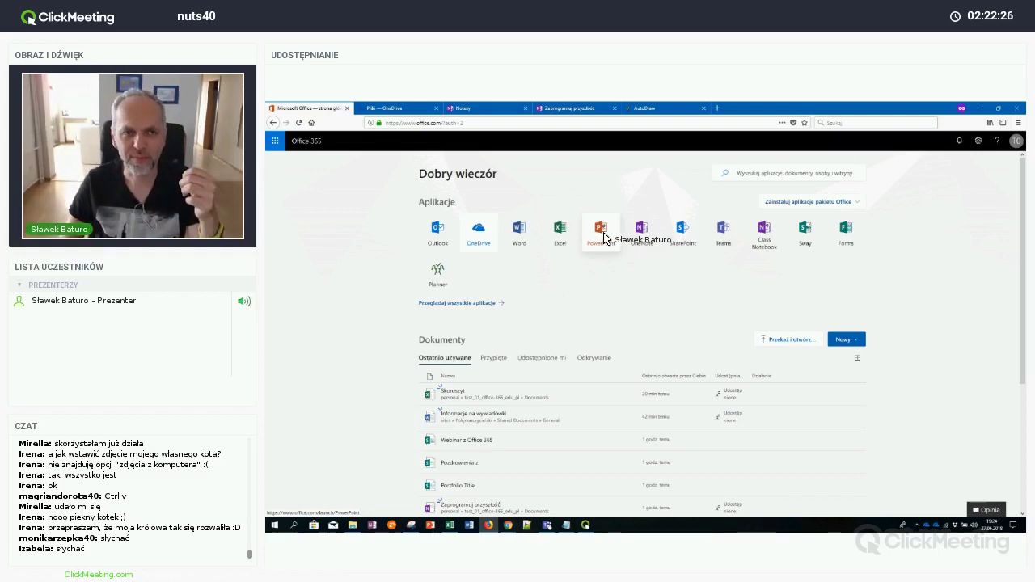
pyautogui.click(605, 238)
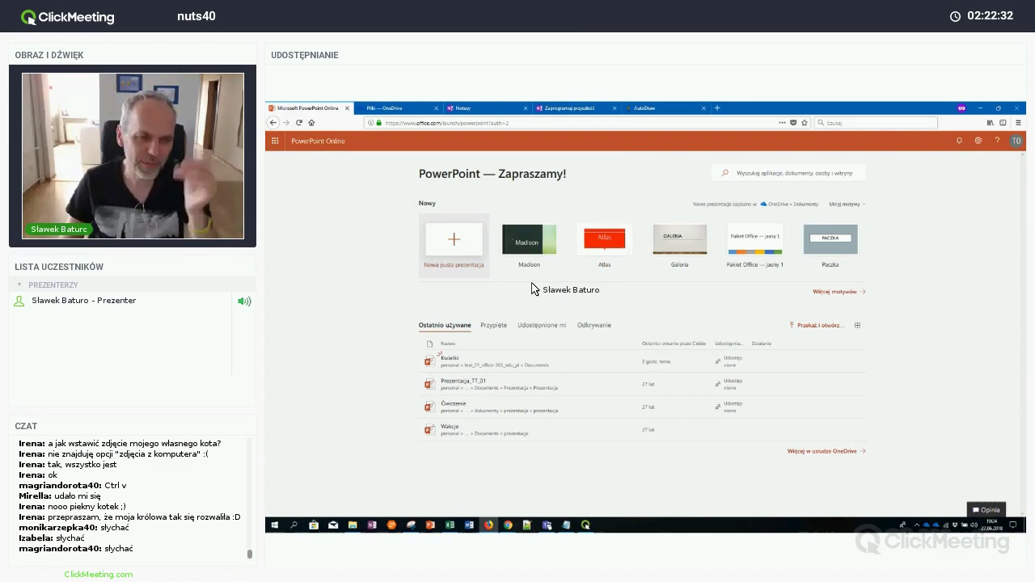
pyautogui.click(463, 245)
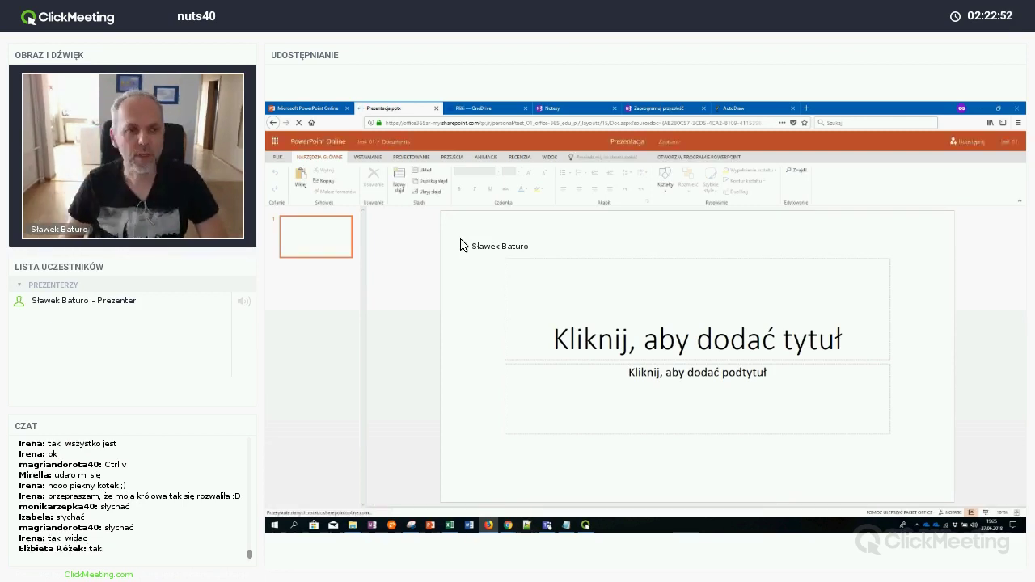
# Add seven blank slides after slide 1 using Nowy slajd and Ctrl+M
pyautogui.rightClick(322, 240)
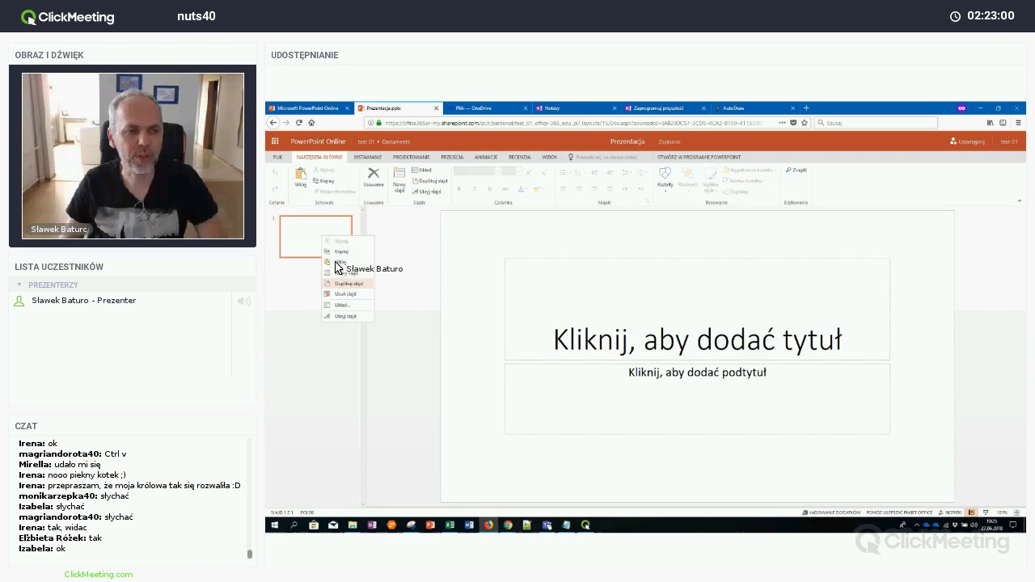
pyautogui.click(338, 272)
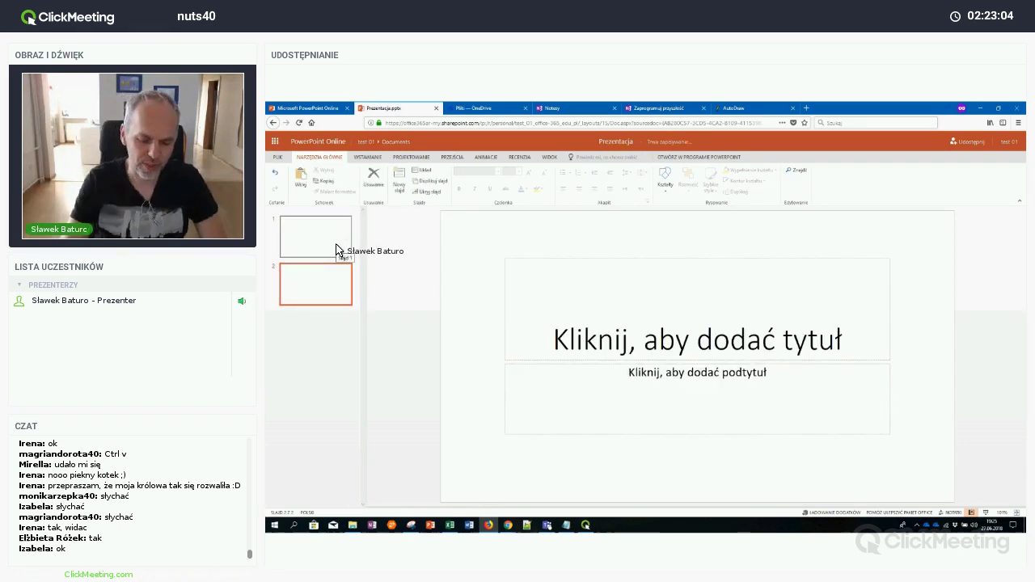
pyautogui.hotkey('ctrl', 'm')
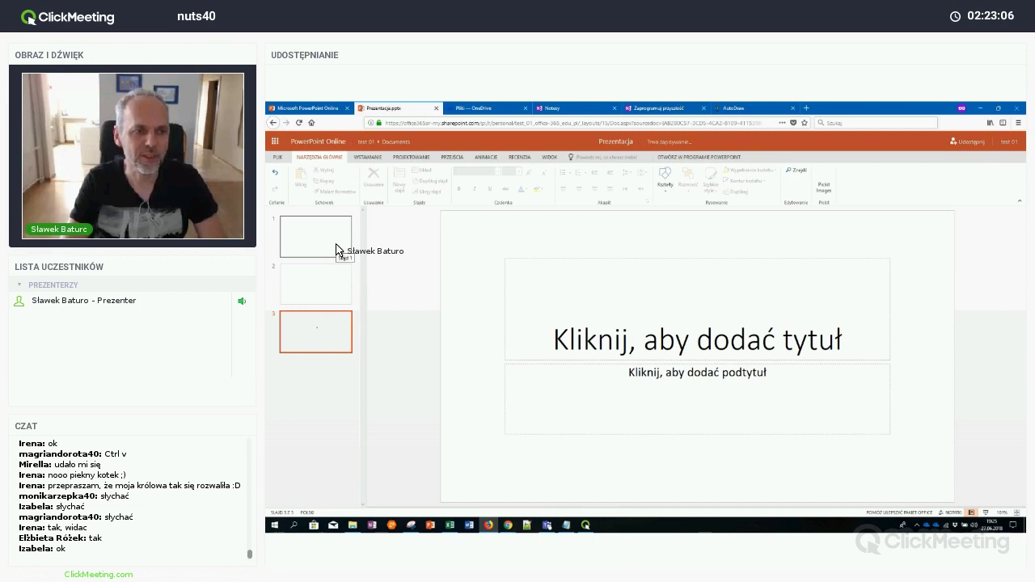
pyautogui.hotkey('ctrl', 'm')
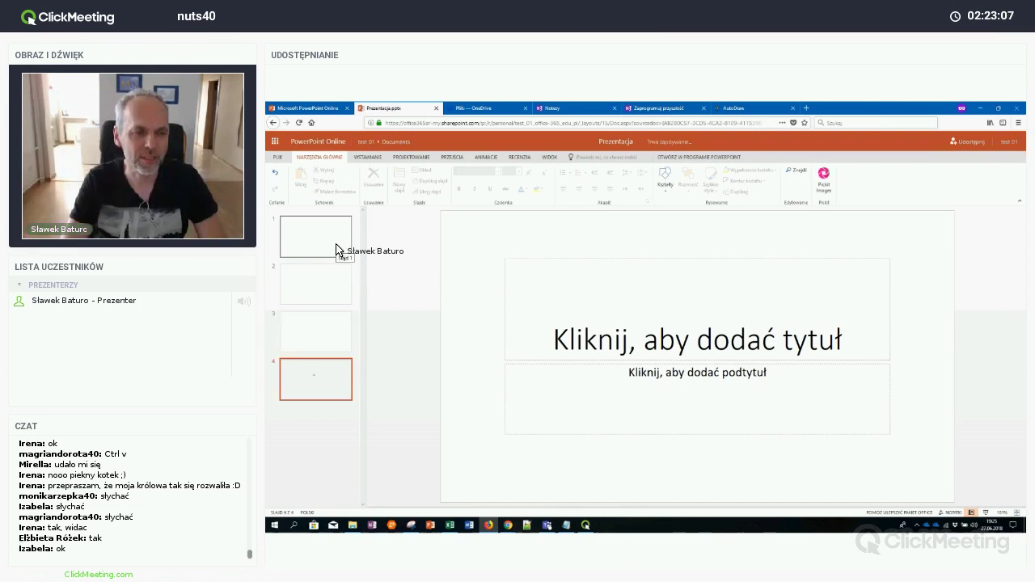
pyautogui.hotkey('ctrl', 'm')
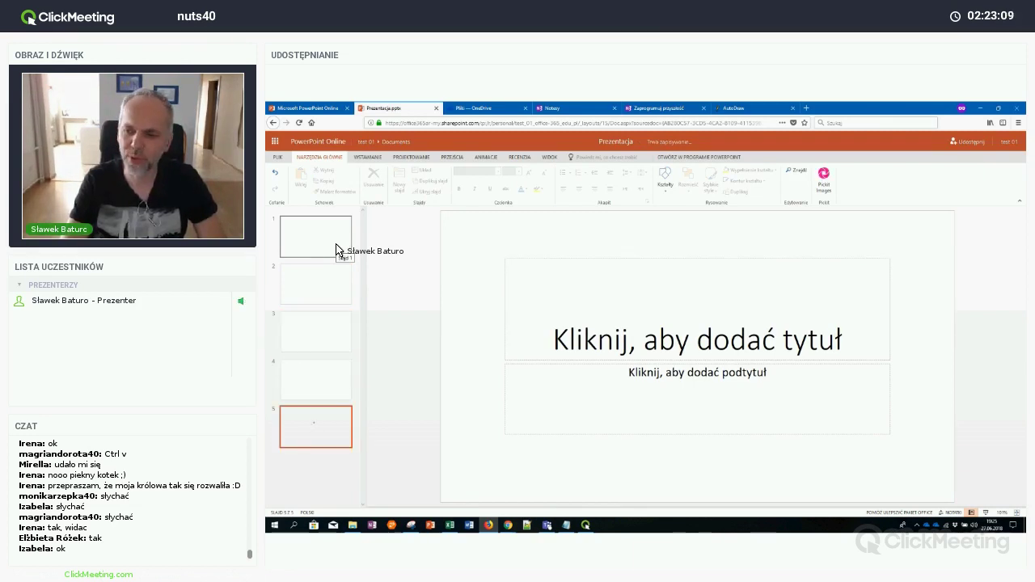
pyautogui.hotkey('ctrl', 'm')
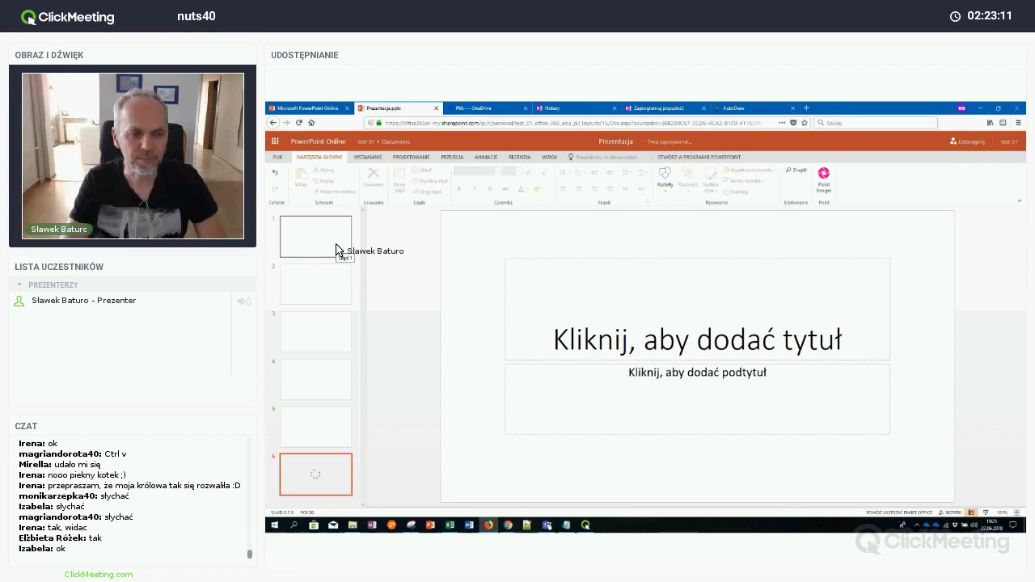
pyautogui.hotkey('ctrl', 'm')
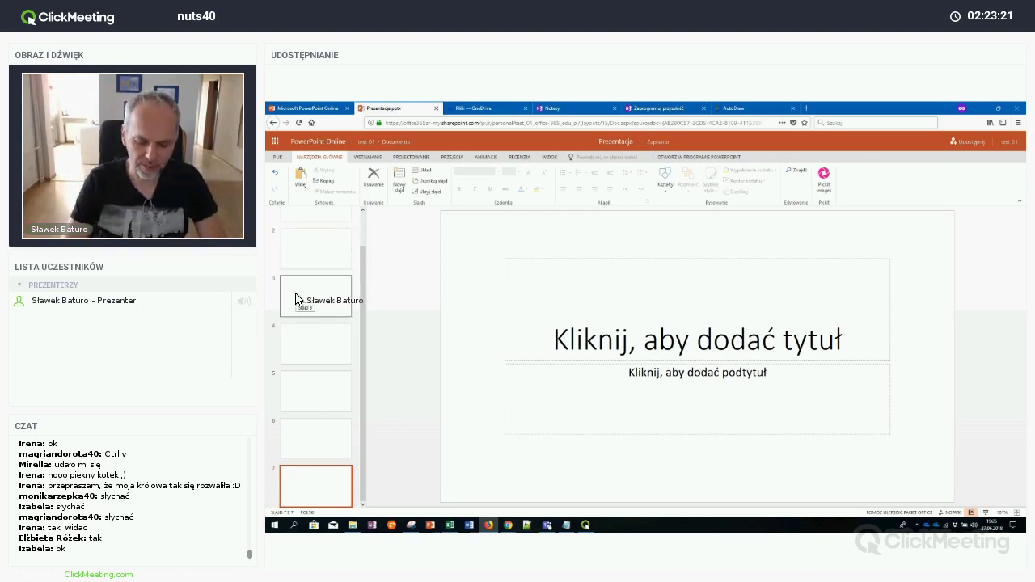
pyautogui.hotkey('ctrl', 'm')
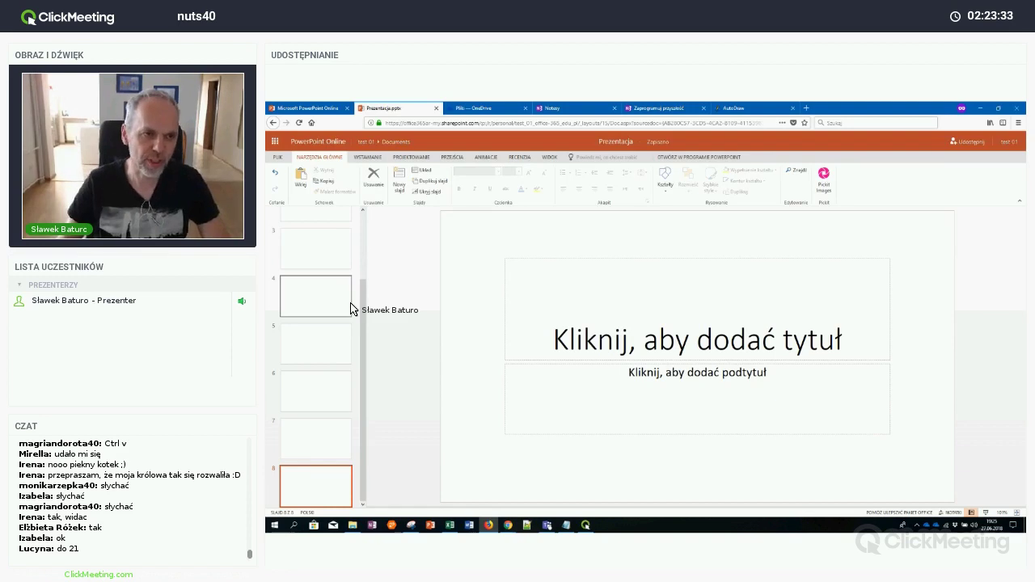
pyautogui.scroll(3, 351, 308)
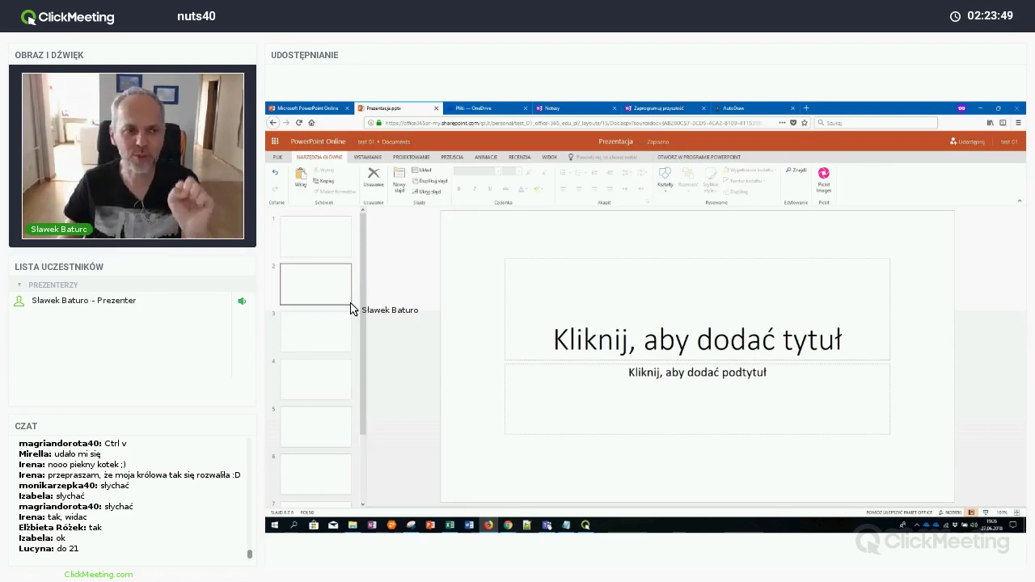
# Create a share link for Prezentacja.pptx with Kopiuj link, then close the sharing window
pyautogui.click(963, 151)
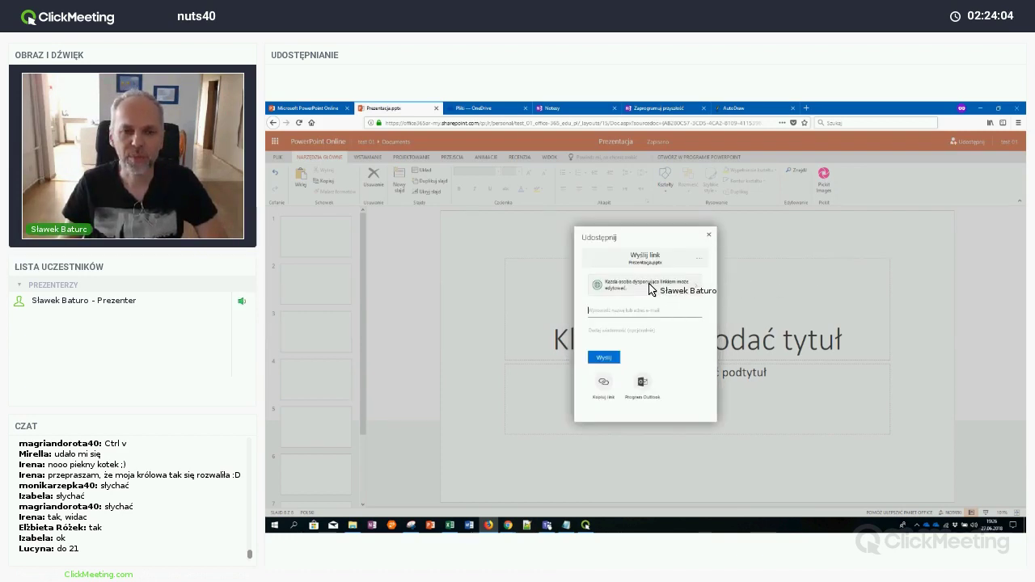
pyautogui.click(603, 382)
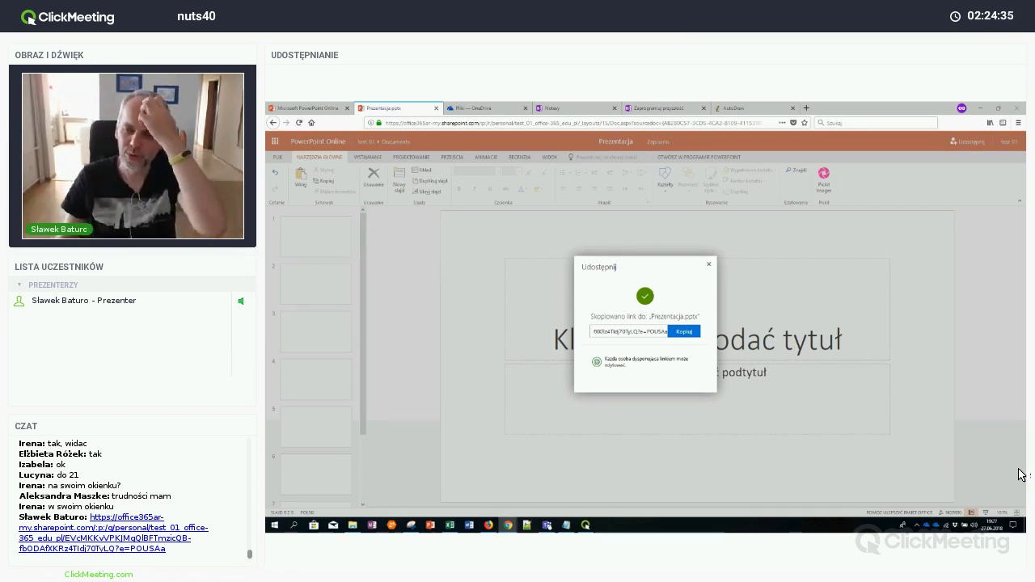
pyautogui.click(711, 264)
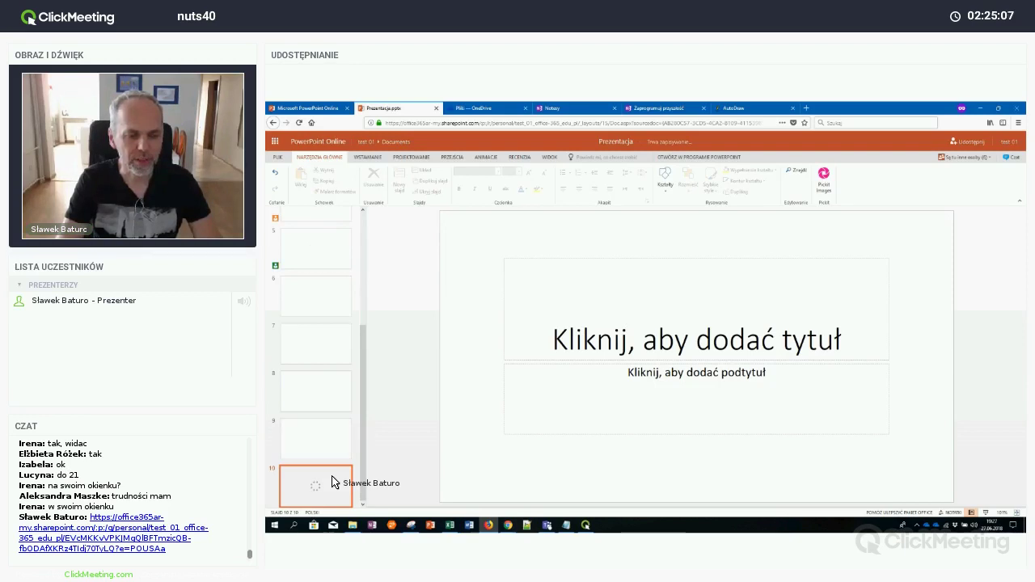
# Add blank slides at the end until the deck reaches slide 21
pyautogui.press('Return')
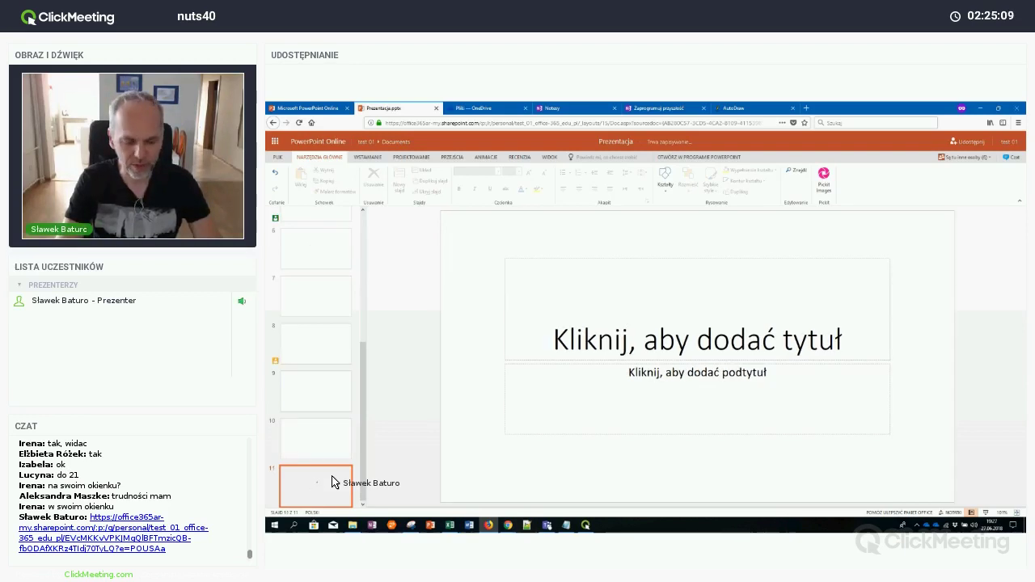
pyautogui.press('Return')
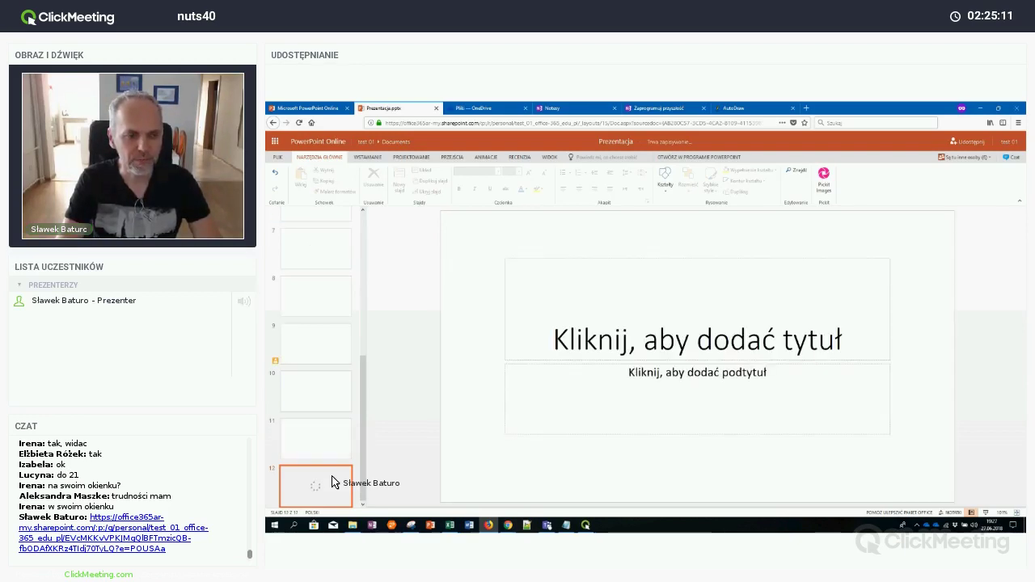
pyautogui.press('Return')
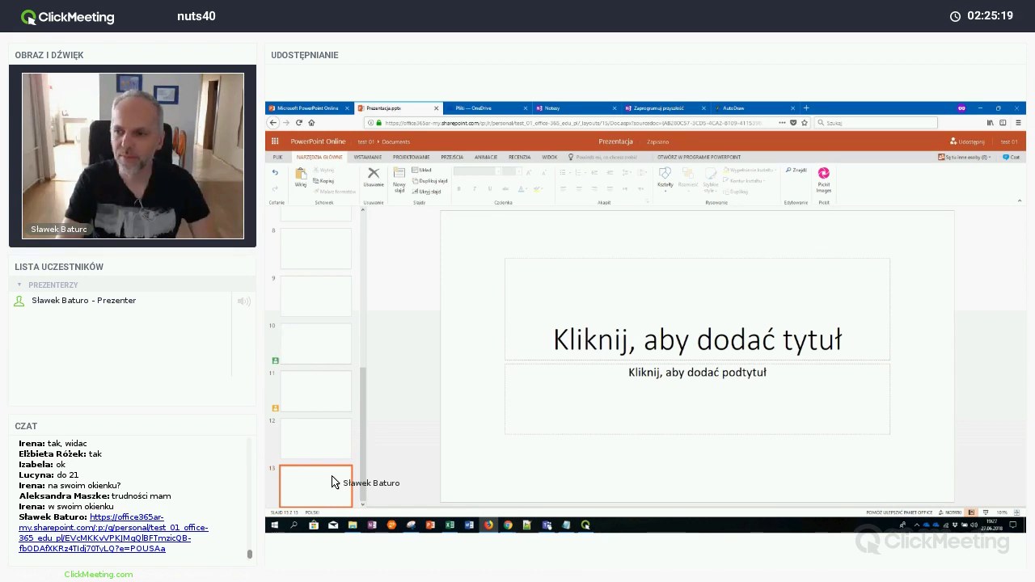
pyautogui.press('Return')
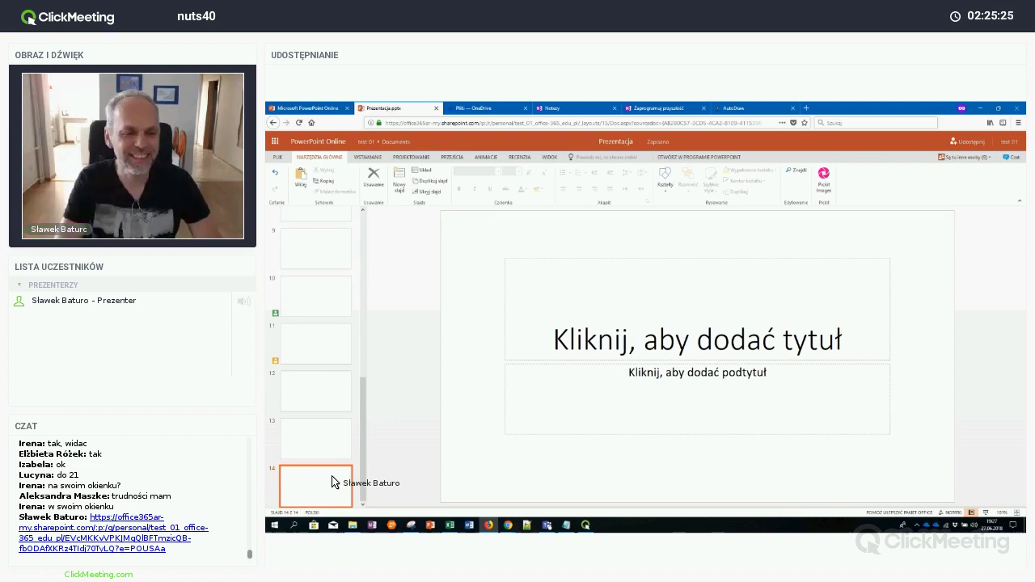
pyautogui.press('Return')
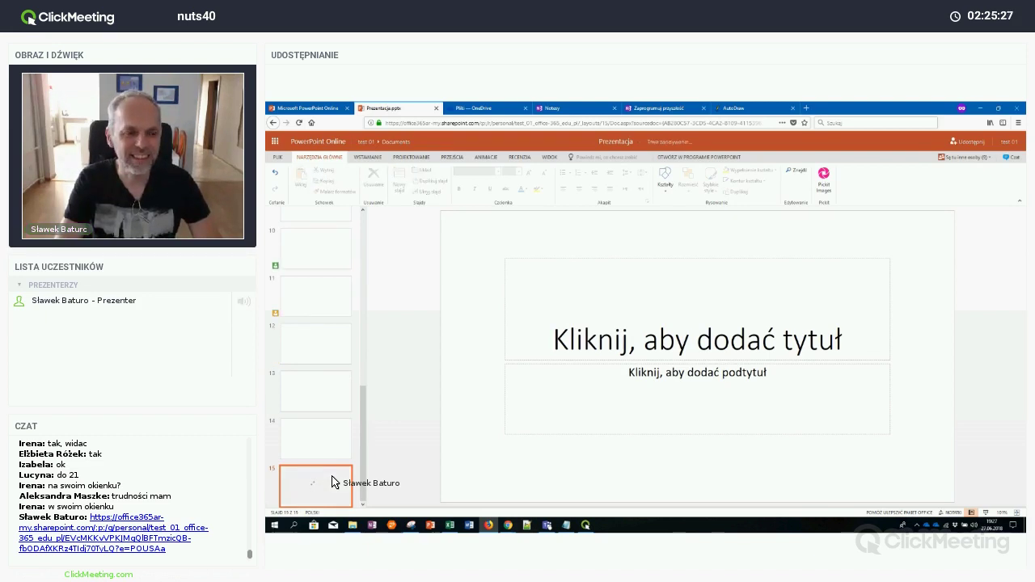
pyautogui.press('Return')
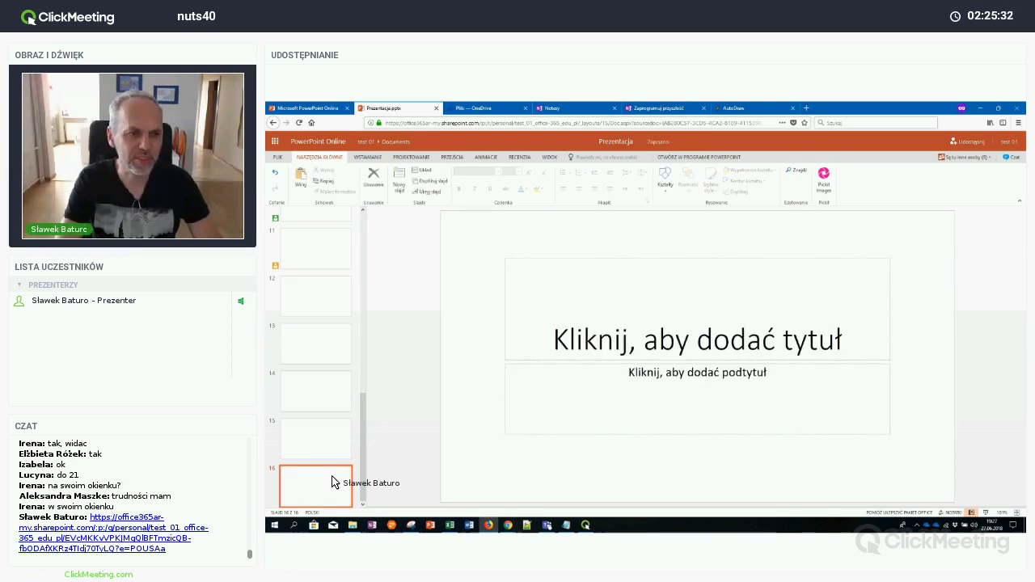
pyautogui.press('Return')
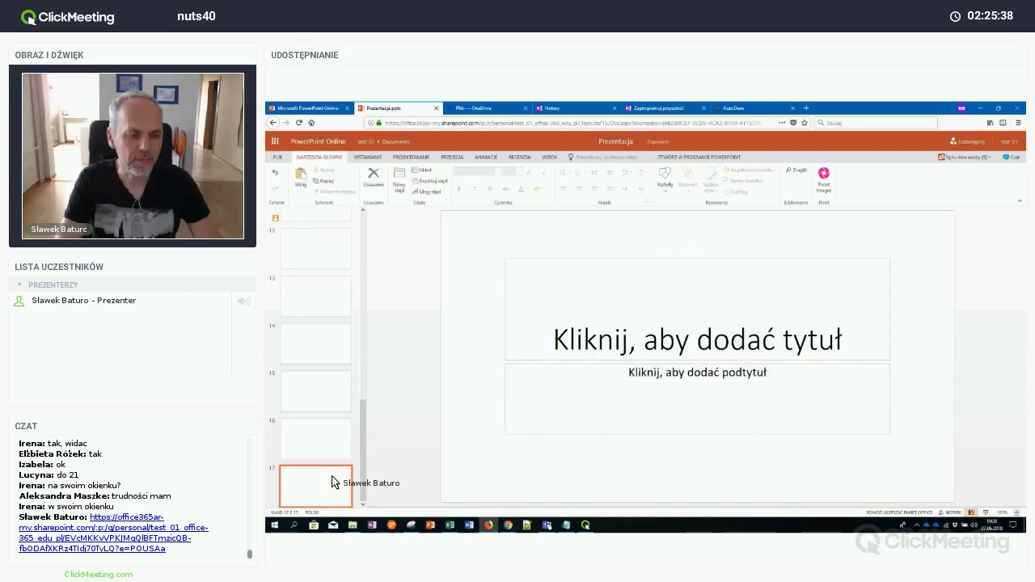
pyautogui.press('Return')
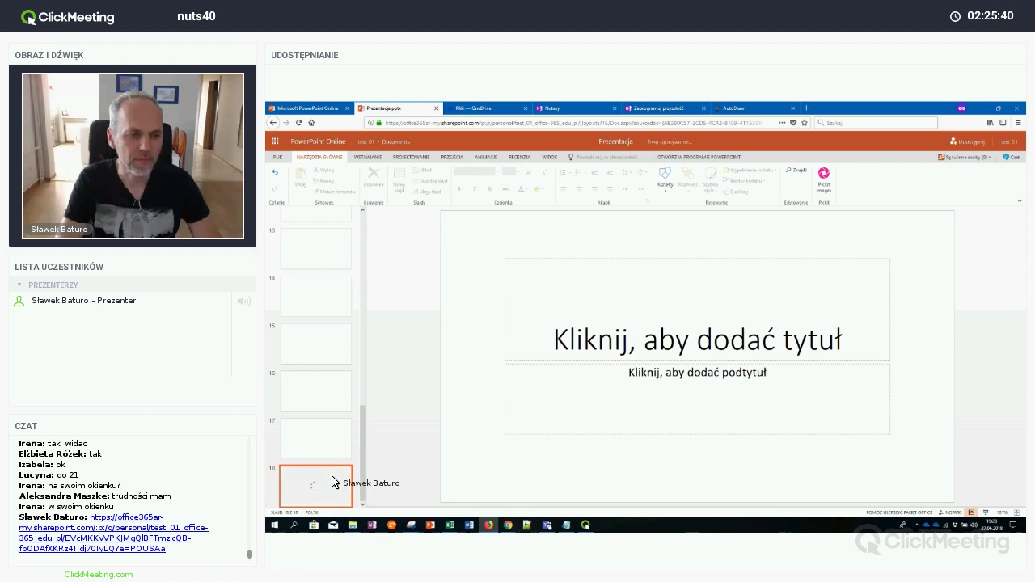
pyautogui.press('Return')
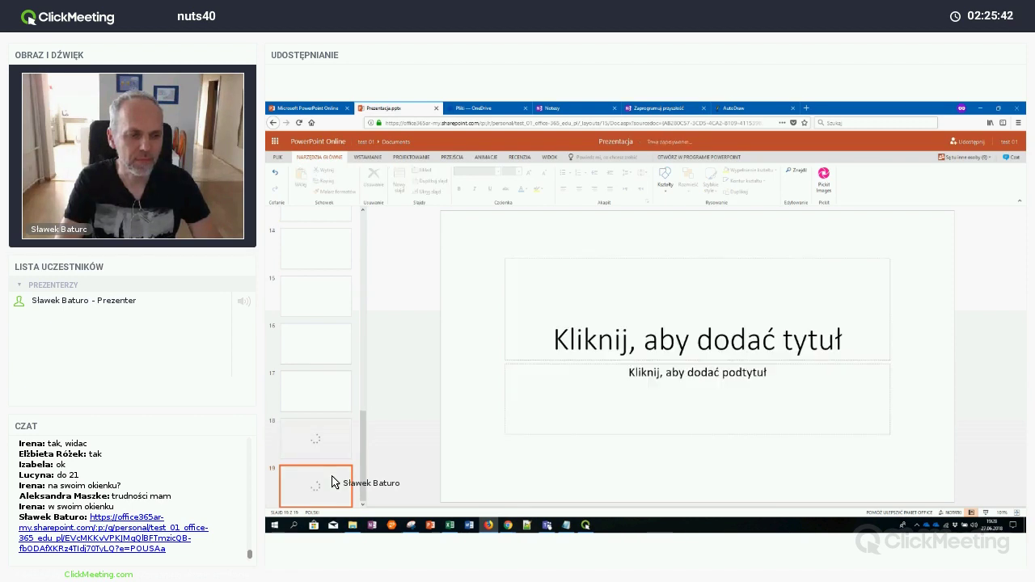
pyautogui.press('Return')
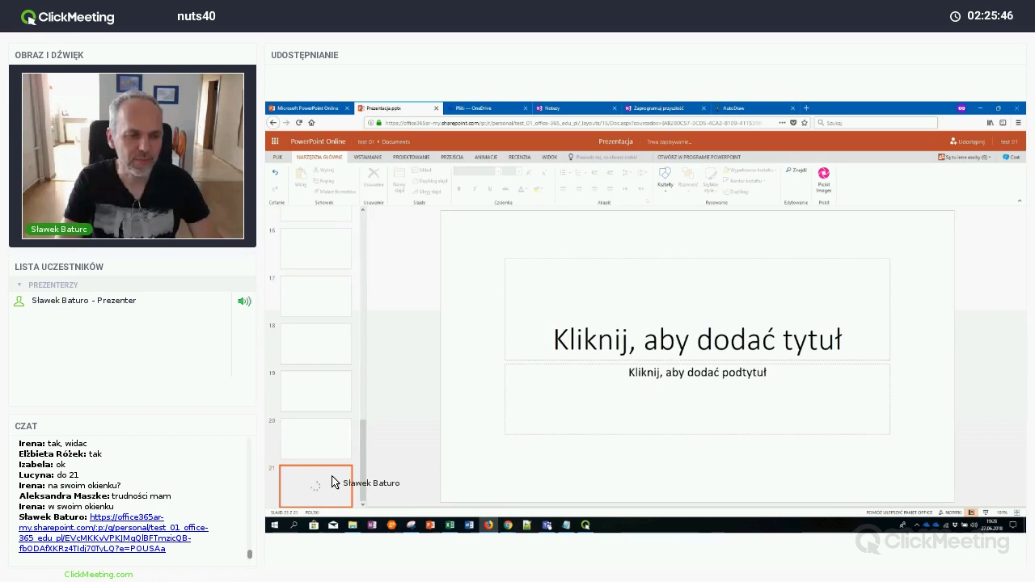
pyautogui.press('Return')
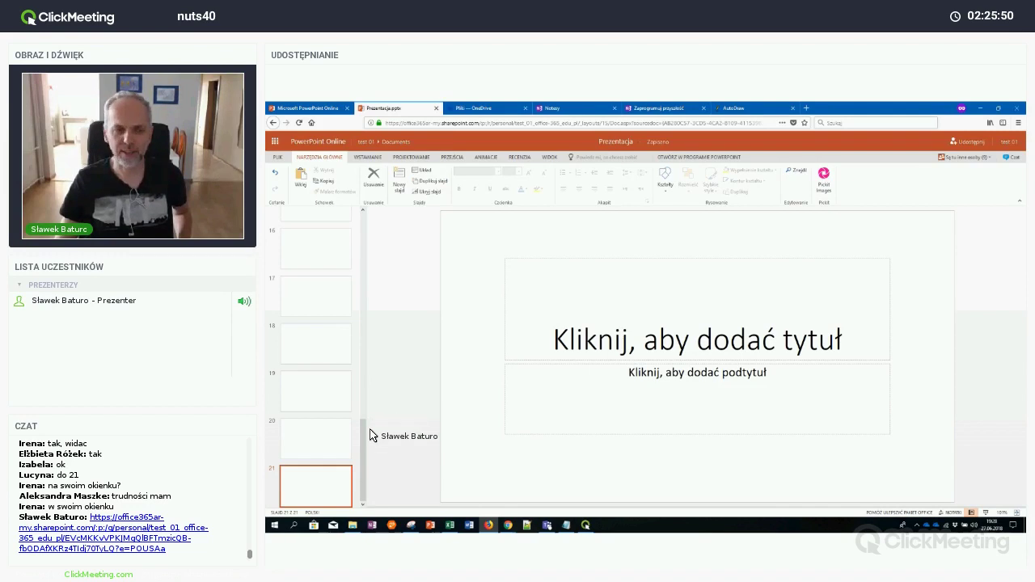
pyautogui.moveTo(363, 432); pyautogui.dragTo(377, 238)
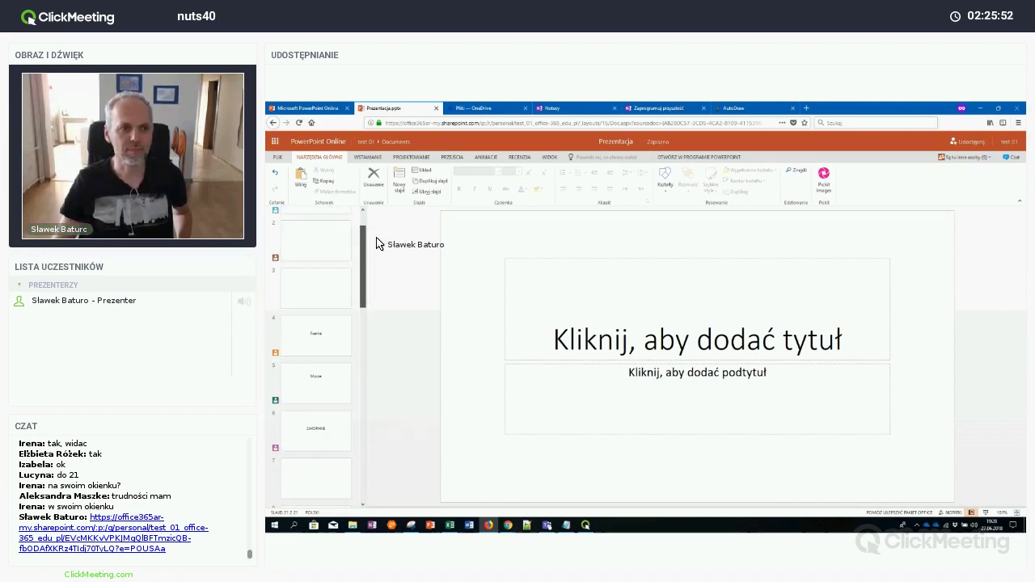
# Title slide 1 'Góry', then go to Insert > Obrazy online
pyautogui.click(325, 236)
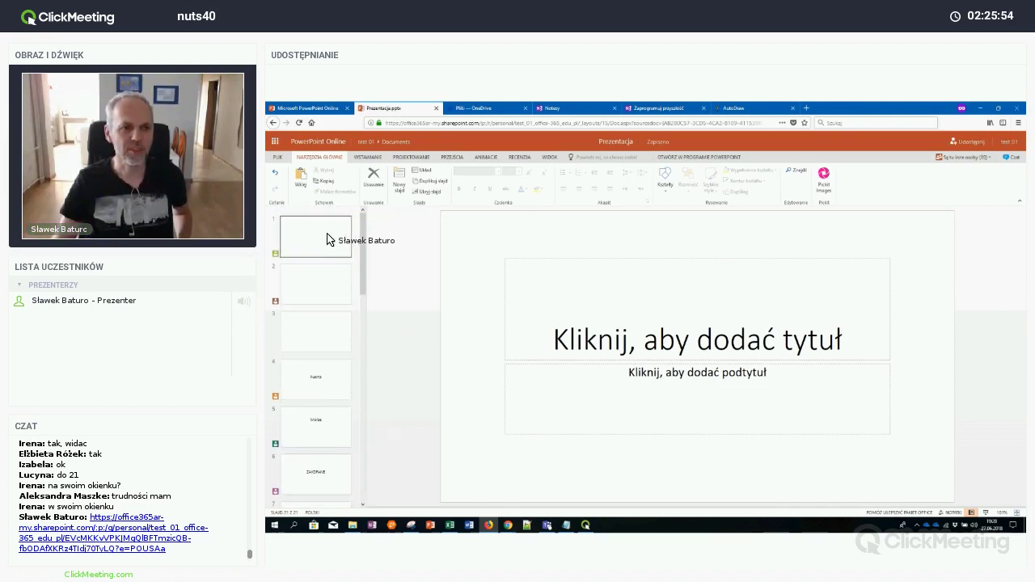
pyautogui.click(768, 348)
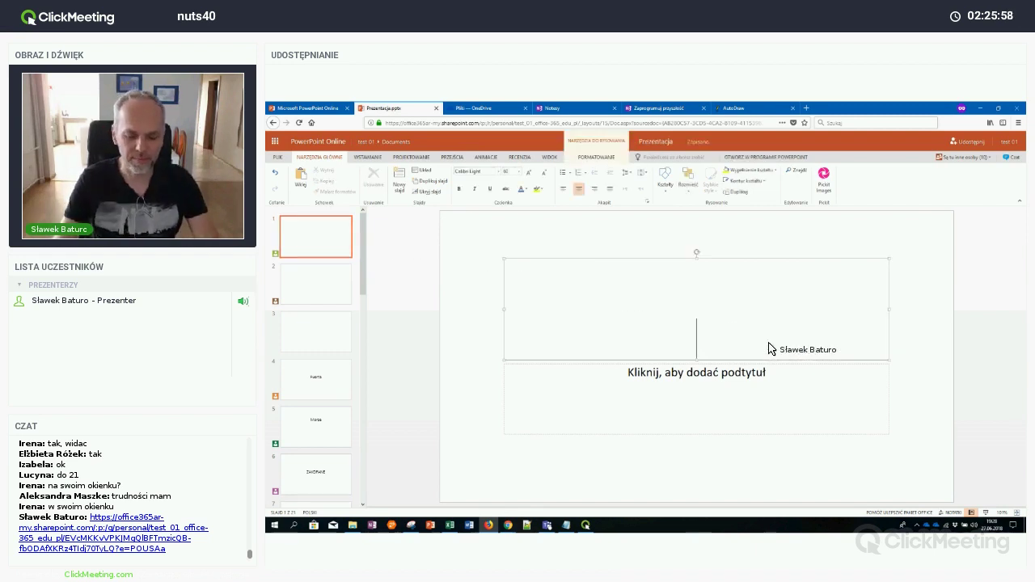
pyautogui.write('Góry')
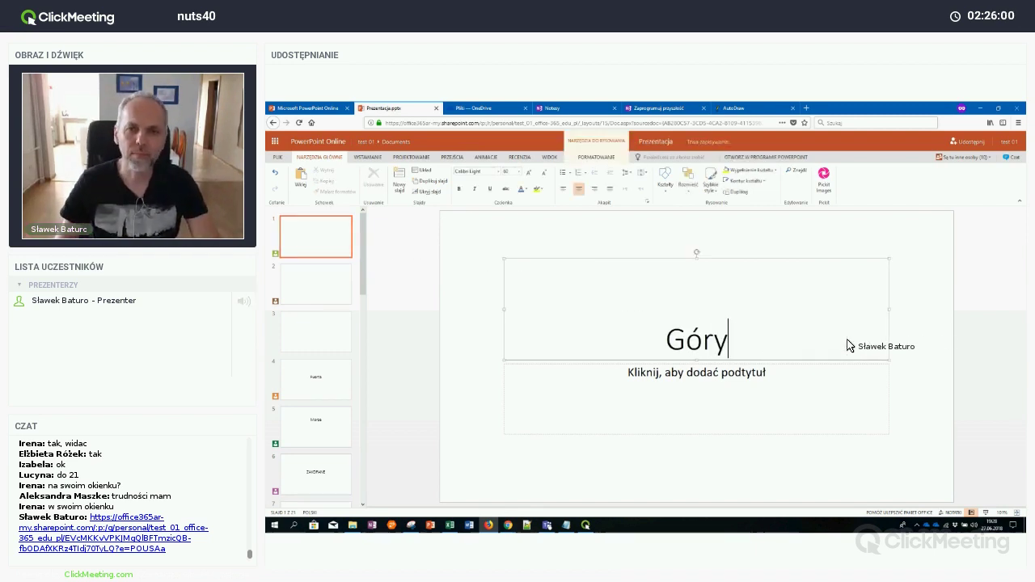
pyautogui.click(893, 315)
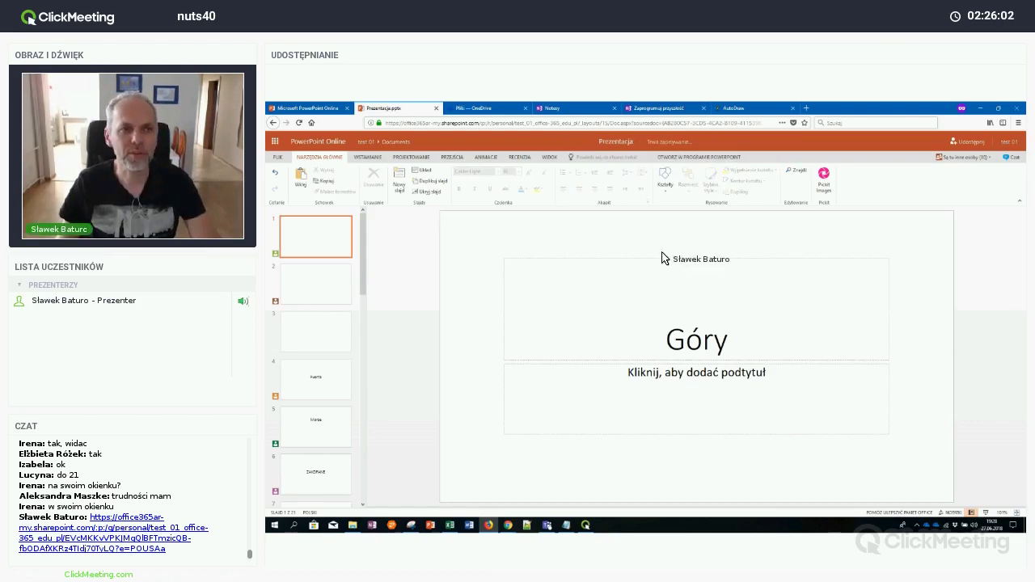
pyautogui.click(368, 157)
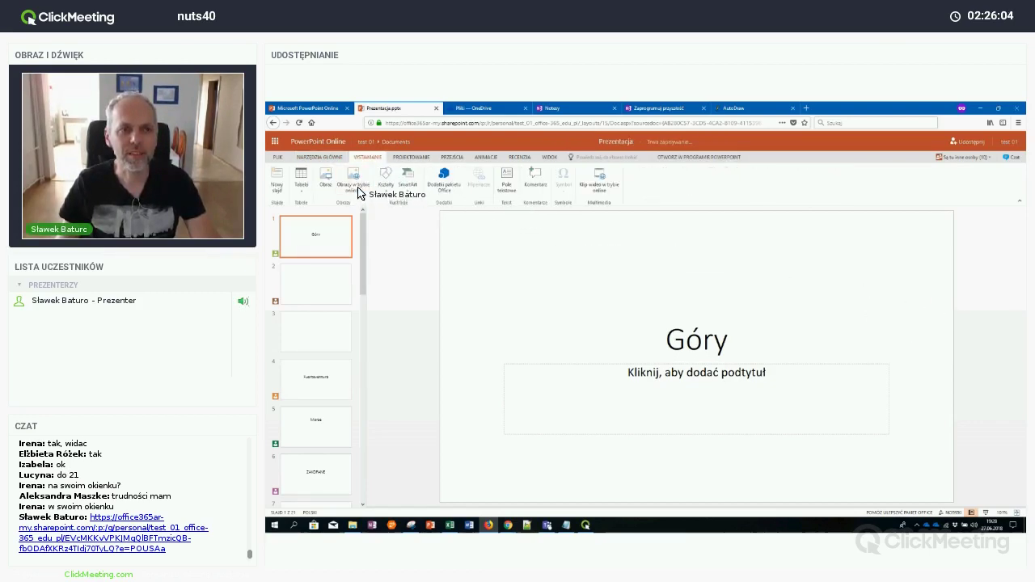
pyautogui.click(355, 182)
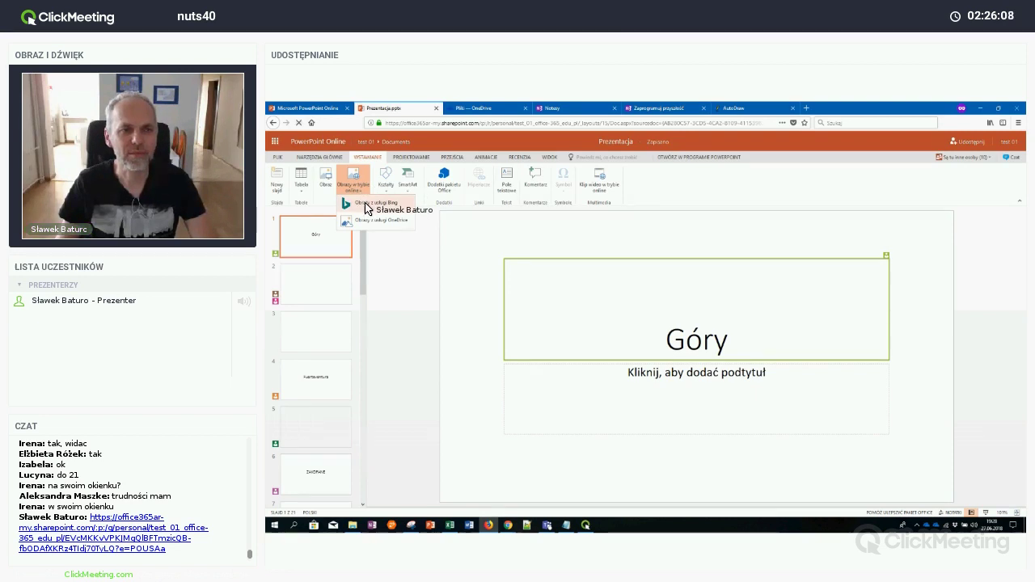
# Search Bing images for 'góry' and insert the first mountain photo onto slide 1
pyautogui.click(355, 203)
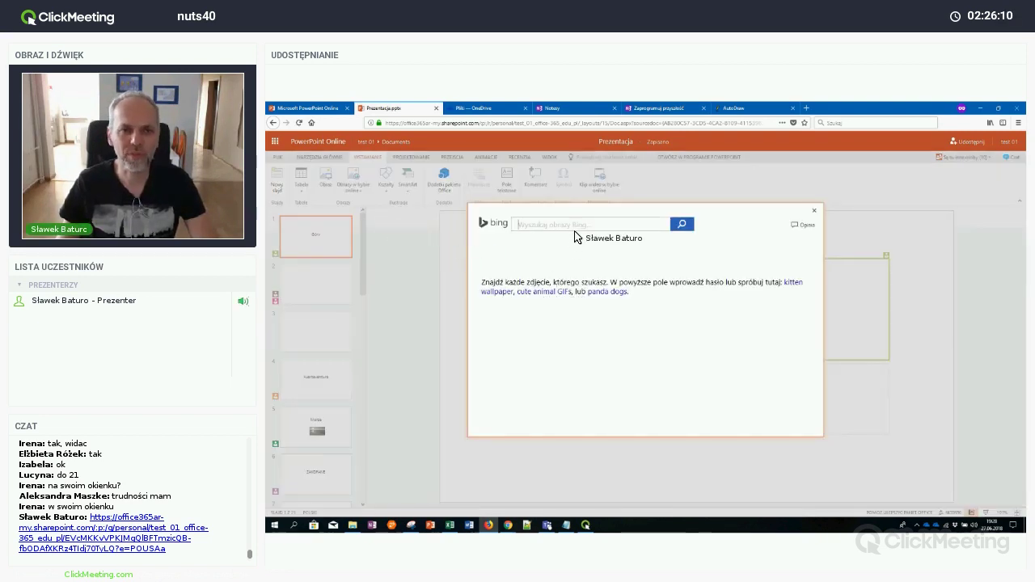
pyautogui.write('góry')
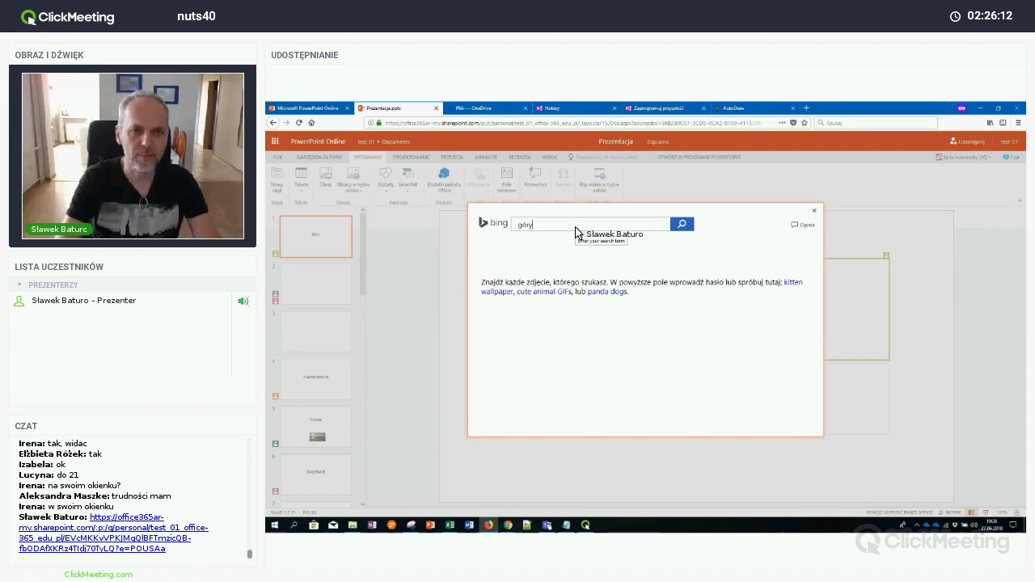
pyautogui.press('Return')
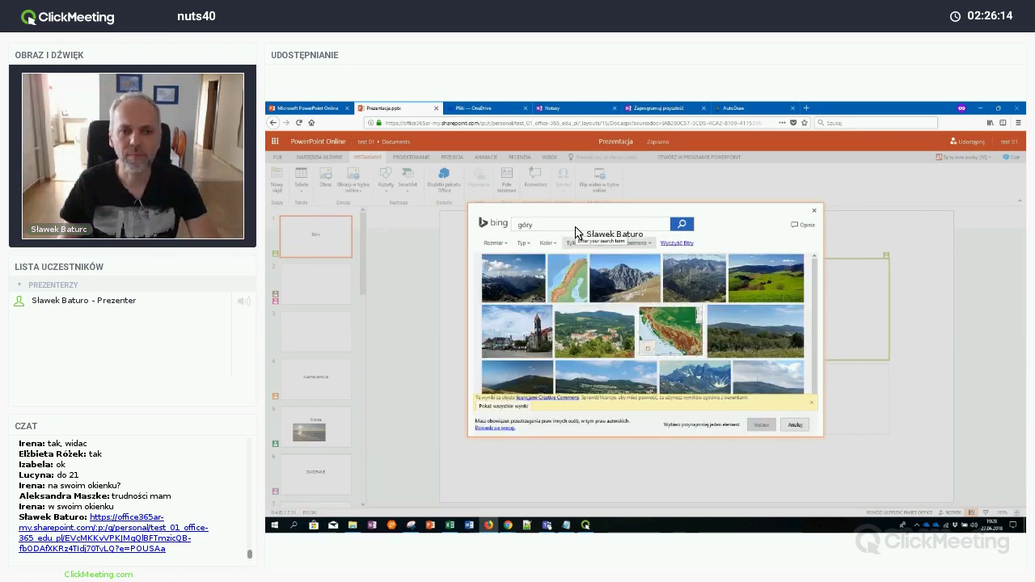
pyautogui.click(525, 287)
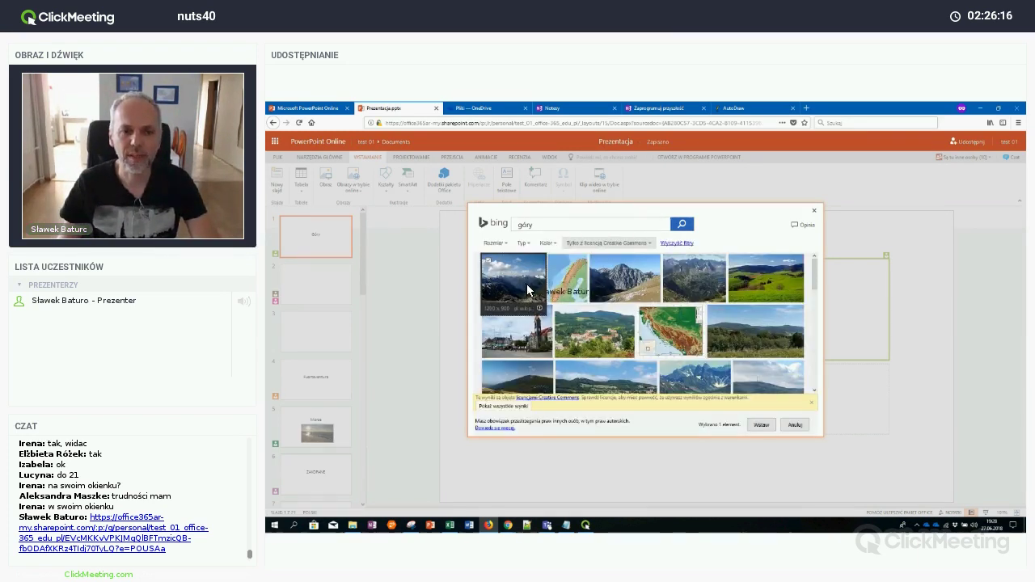
pyautogui.click(754, 422)
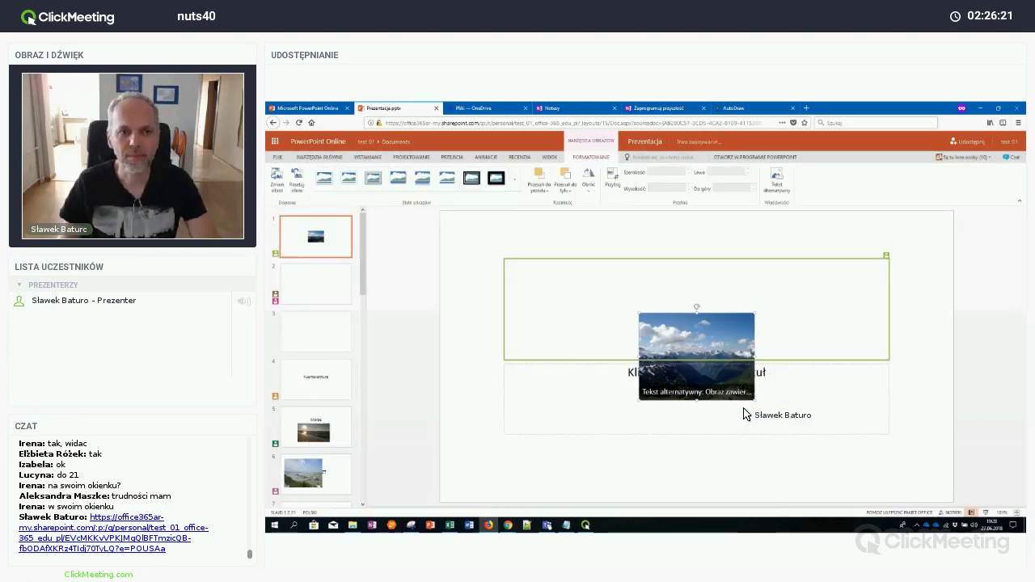
# Move the mountain photo left, enlarge it and give it a shadowed picture style
pyautogui.moveTo(689, 349); pyautogui.dragTo(532, 428)
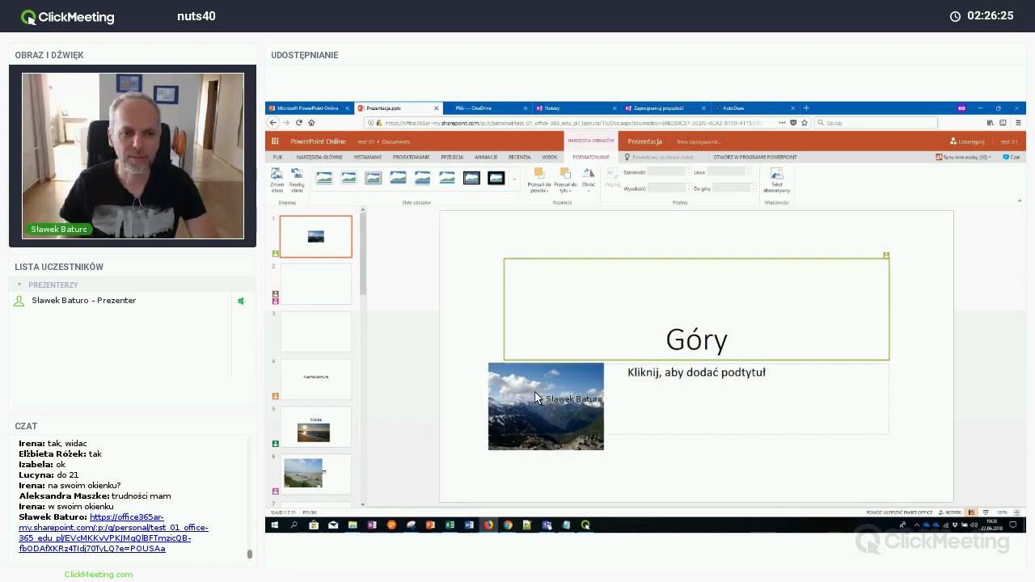
pyautogui.moveTo(601, 451); pyautogui.dragTo(665, 482)
pyautogui.moveTo(597, 433); pyautogui.dragTo(568, 418)
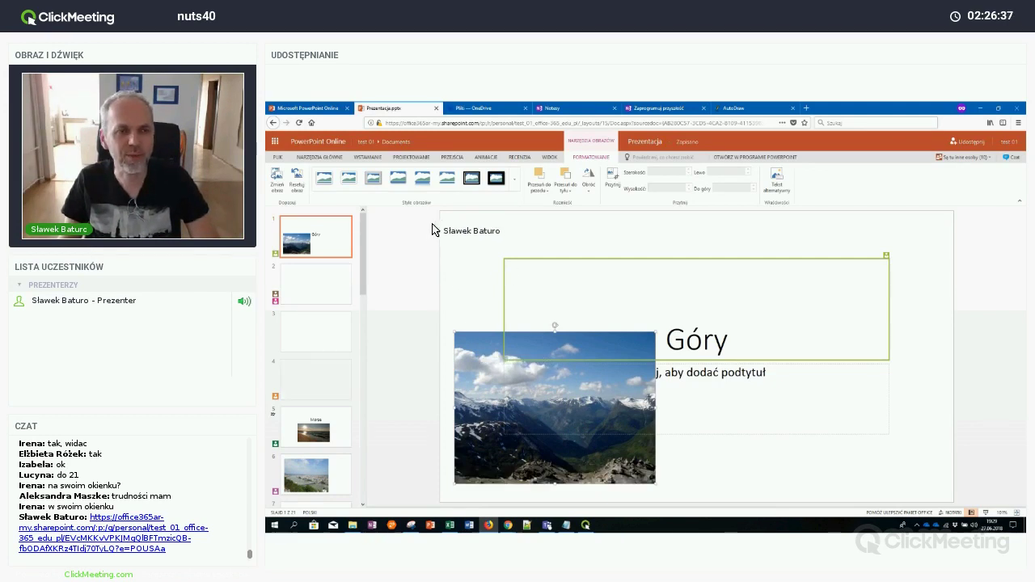
pyautogui.click(400, 179)
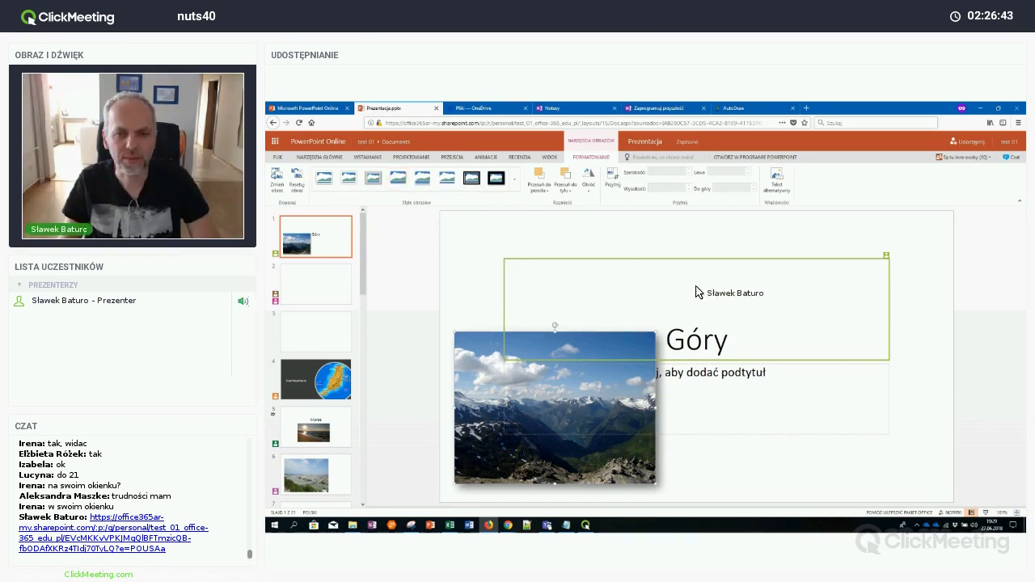
# Delete the empty subtitle placeholder below the Góry title and reselect the photo
pyautogui.click(747, 259)
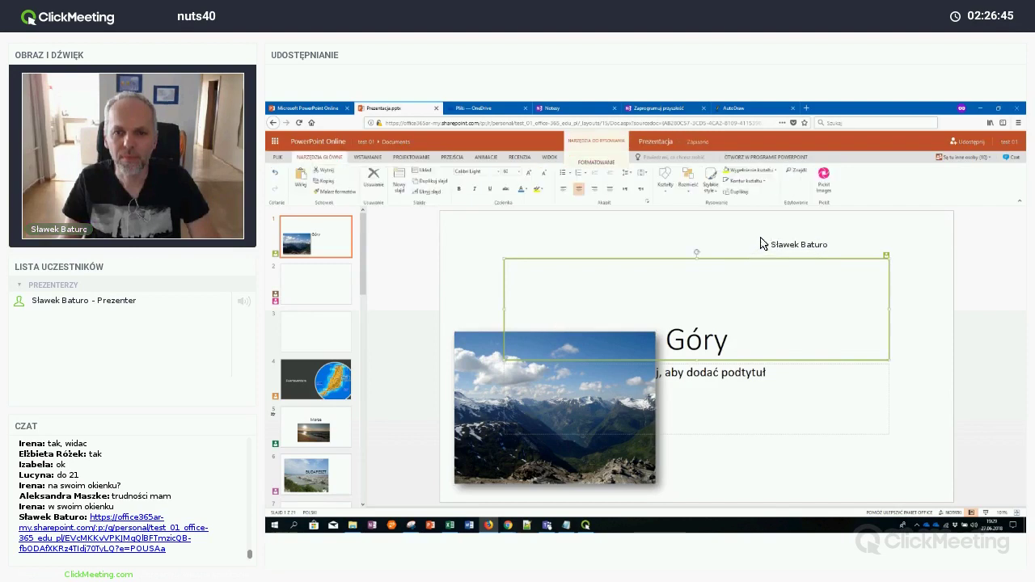
pyautogui.click(744, 366)
pyautogui.press('Delete')
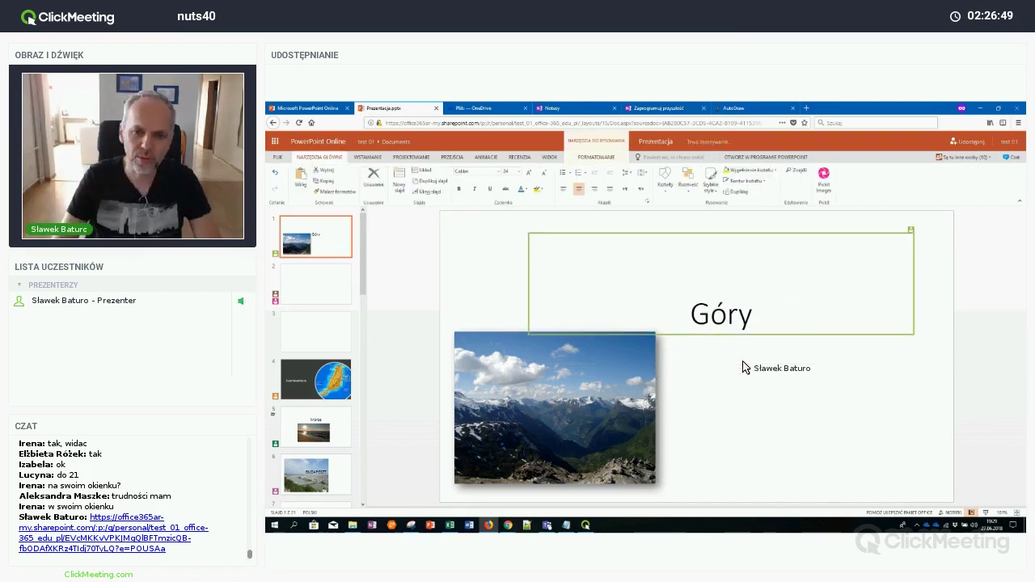
pyautogui.click(588, 396)
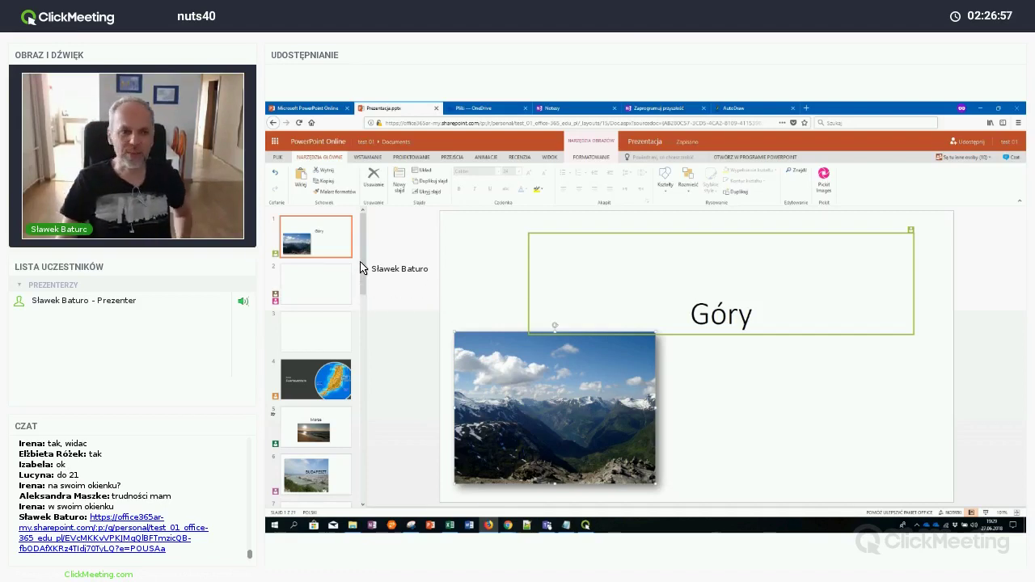
pyautogui.scroll(-1, 365, 289)
pyautogui.moveTo(365, 289); pyautogui.dragTo(363, 233)
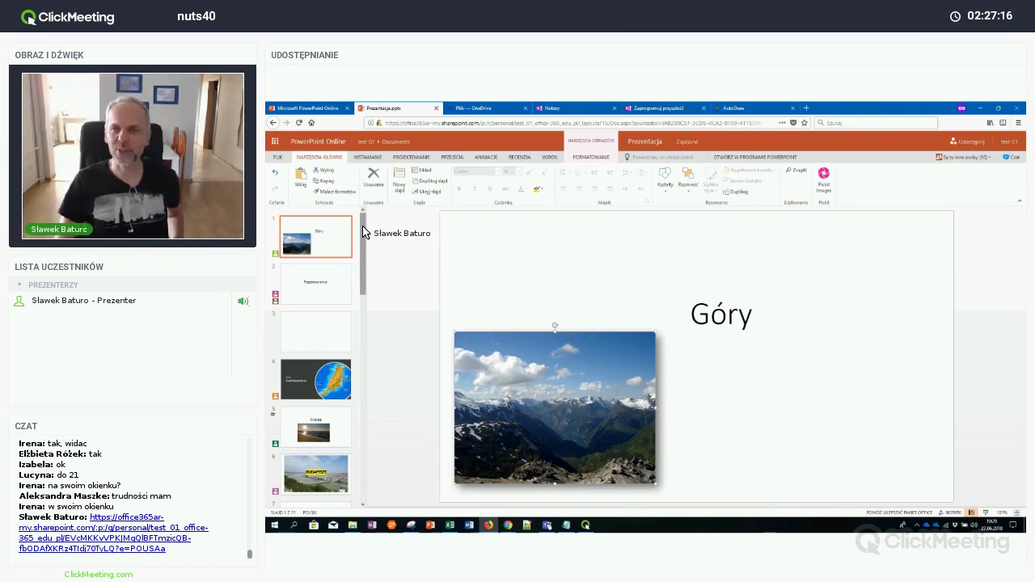
# Open the Udostępnij sharing options for the presentation
pyautogui.click(968, 142)
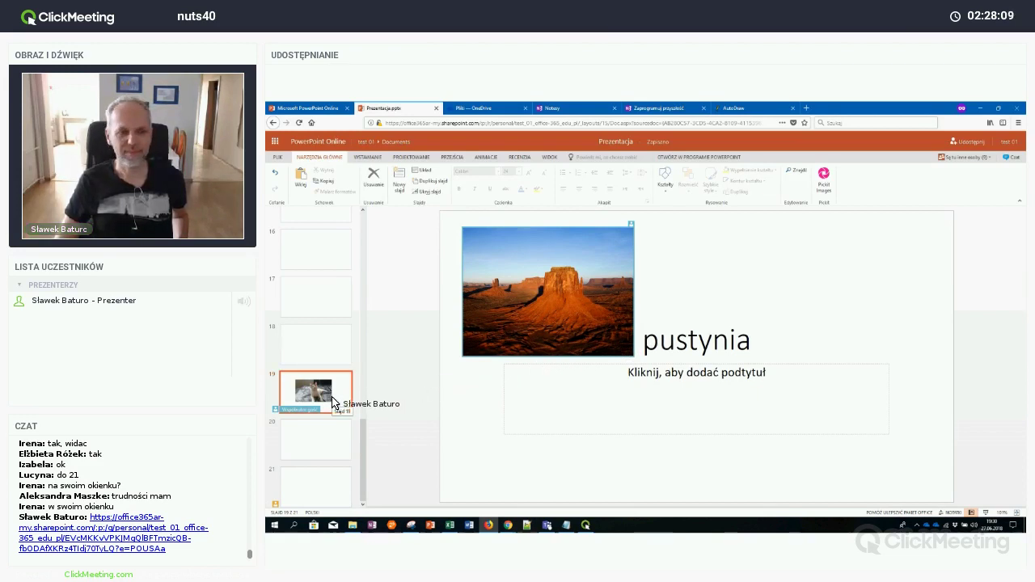
# Browse the thumbnails, view the Fuerteventura slide, then open slide 2 with the Baltic greeting
pyautogui.moveTo(361, 462); pyautogui.dragTo(364, 351)
pyautogui.scroll(5, 343, 360)
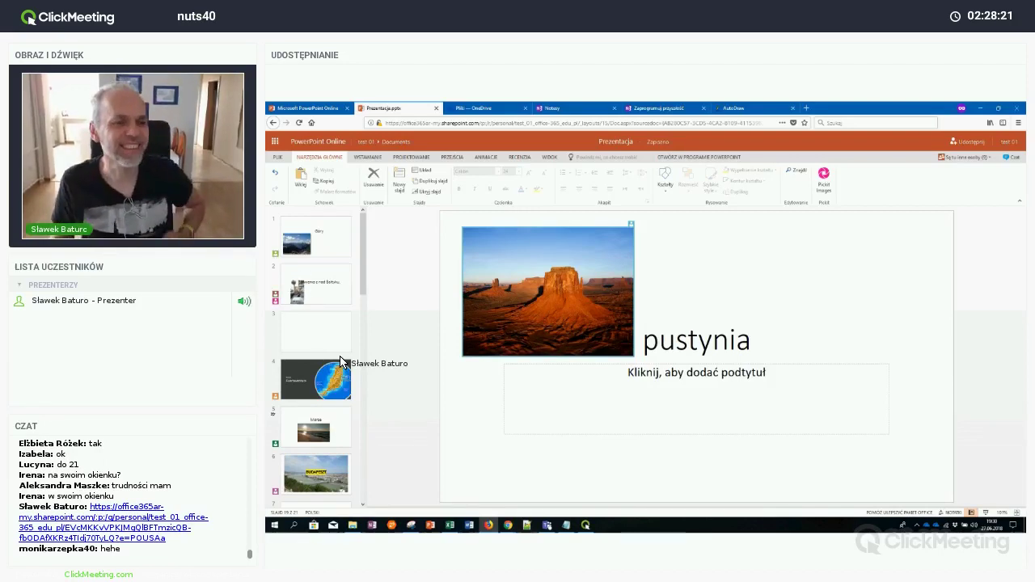
pyautogui.click(315, 293)
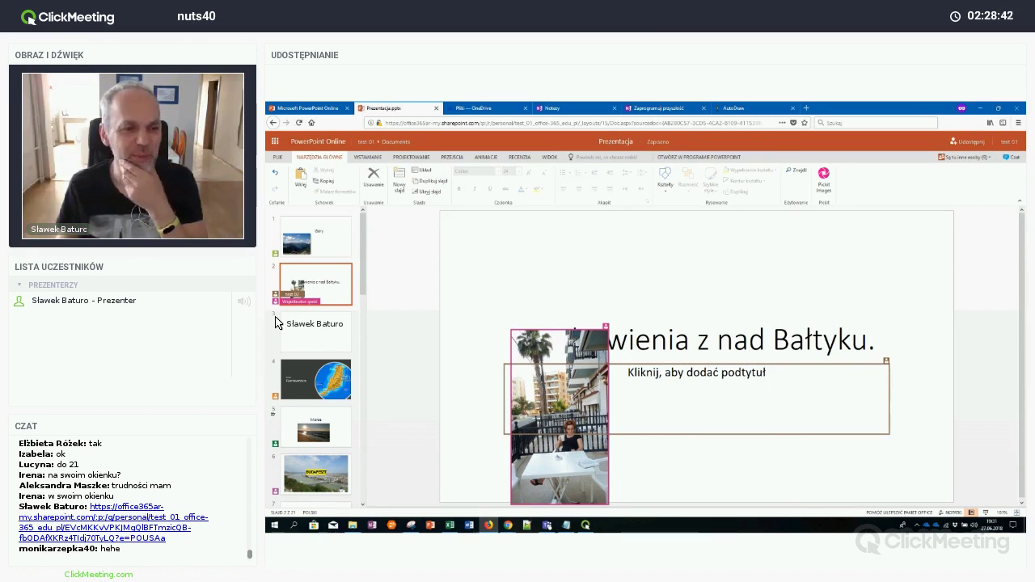
pyautogui.click(307, 382)
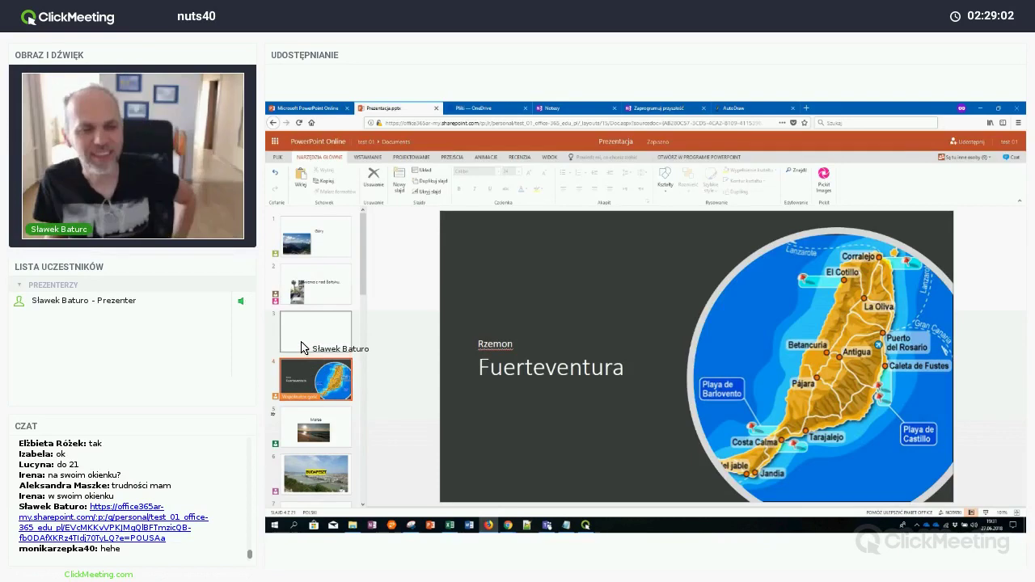
pyautogui.scroll(-3, 302, 349)
pyautogui.scroll(-10, 301, 346)
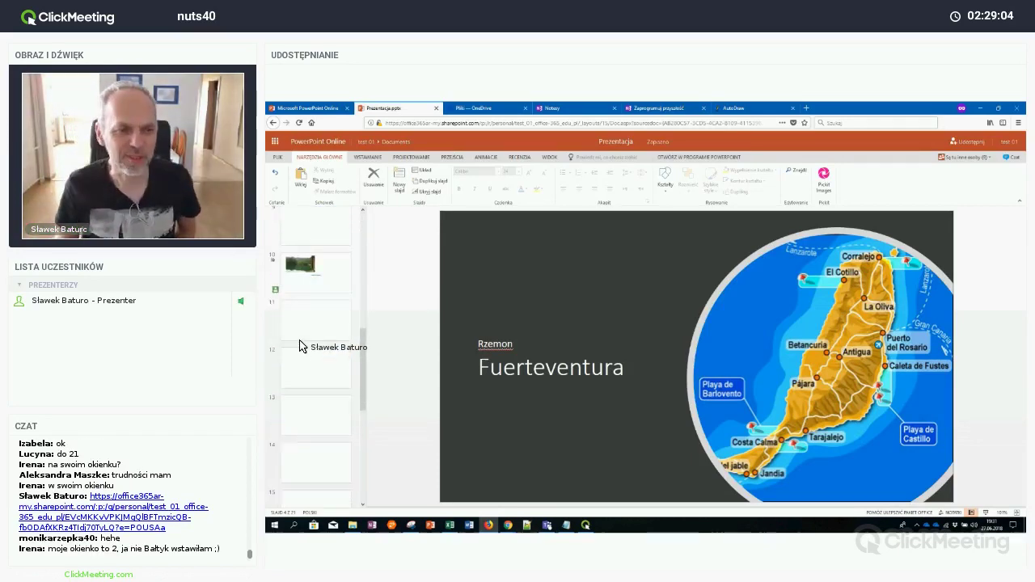
pyautogui.scroll(-2, 299, 346)
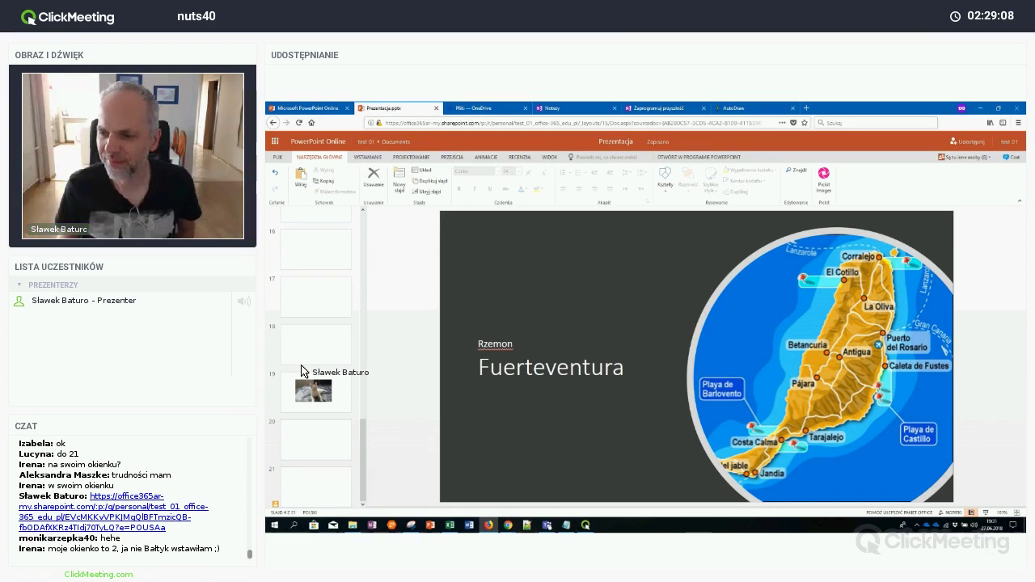
pyautogui.scroll(15, 301, 365)
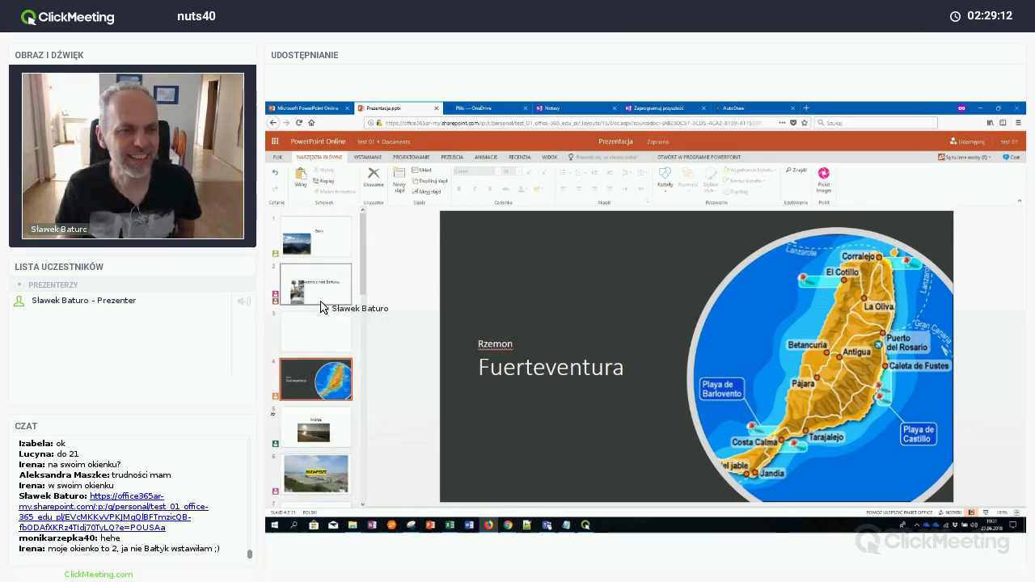
pyautogui.click(323, 302)
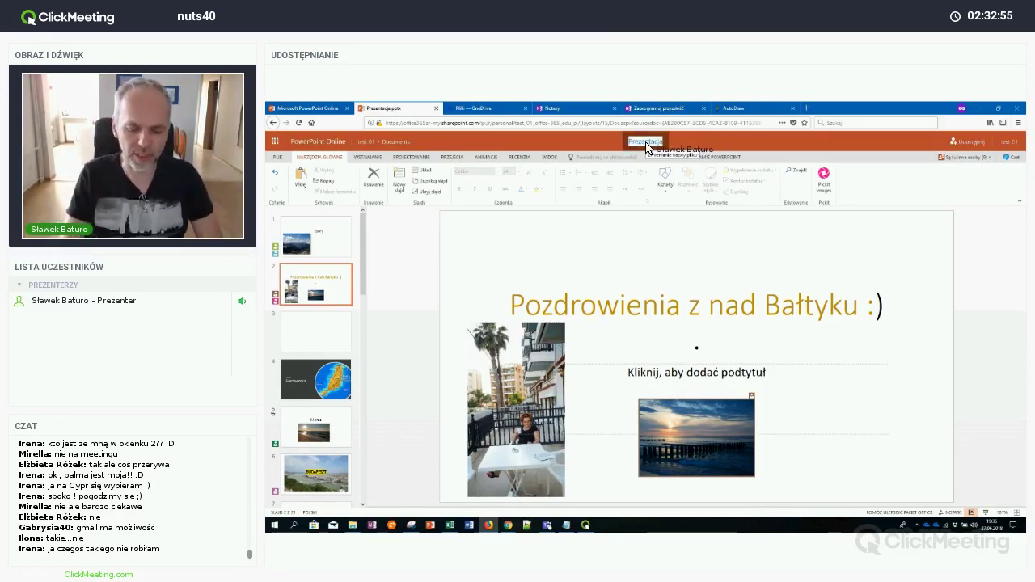
# Name the presentation 'Wakacje' and select slide 2's balcony photo and title box
pyautogui.write('Wakacje')
pyautogui.press('Return')
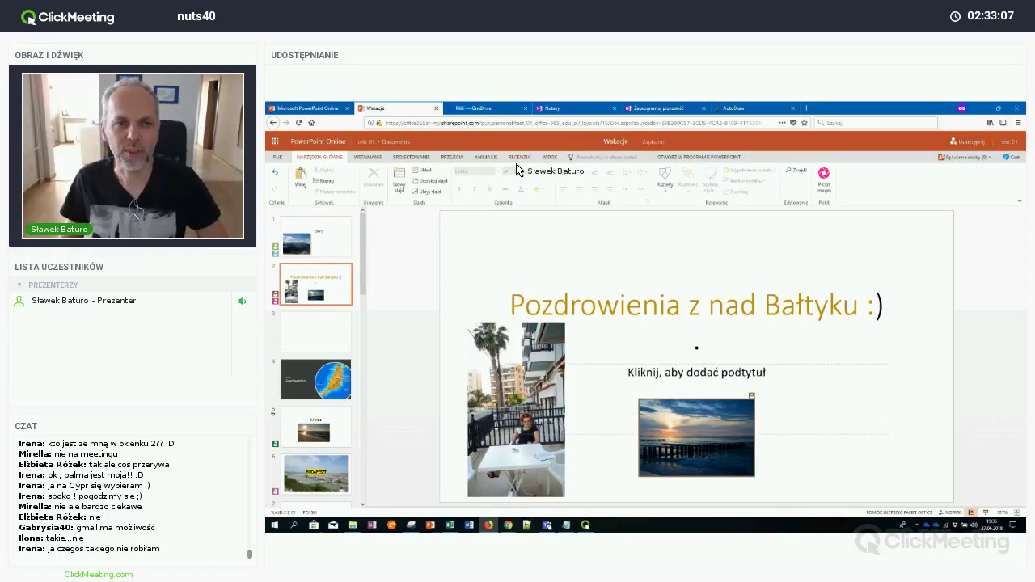
pyautogui.click(368, 157)
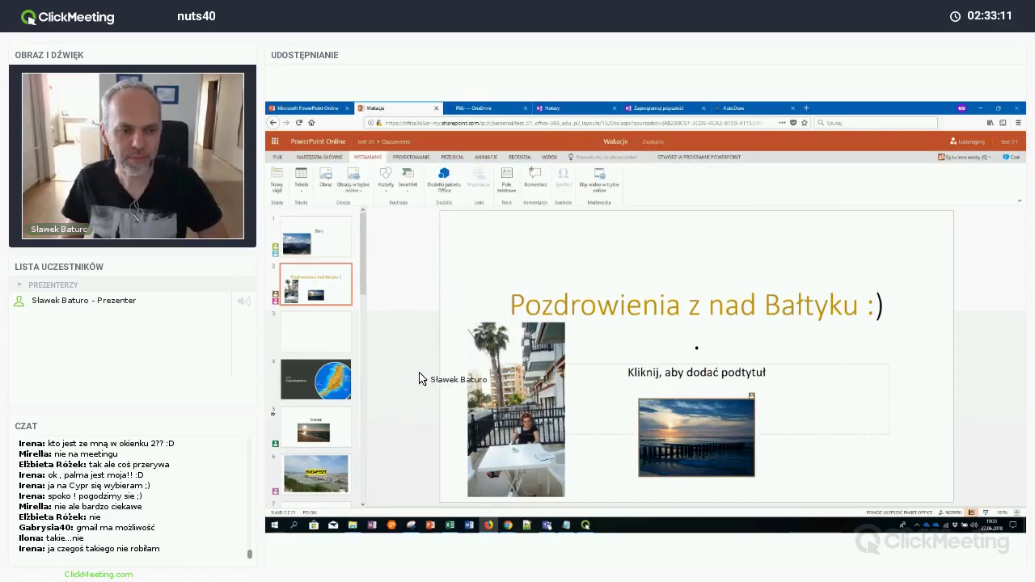
pyautogui.click(540, 377)
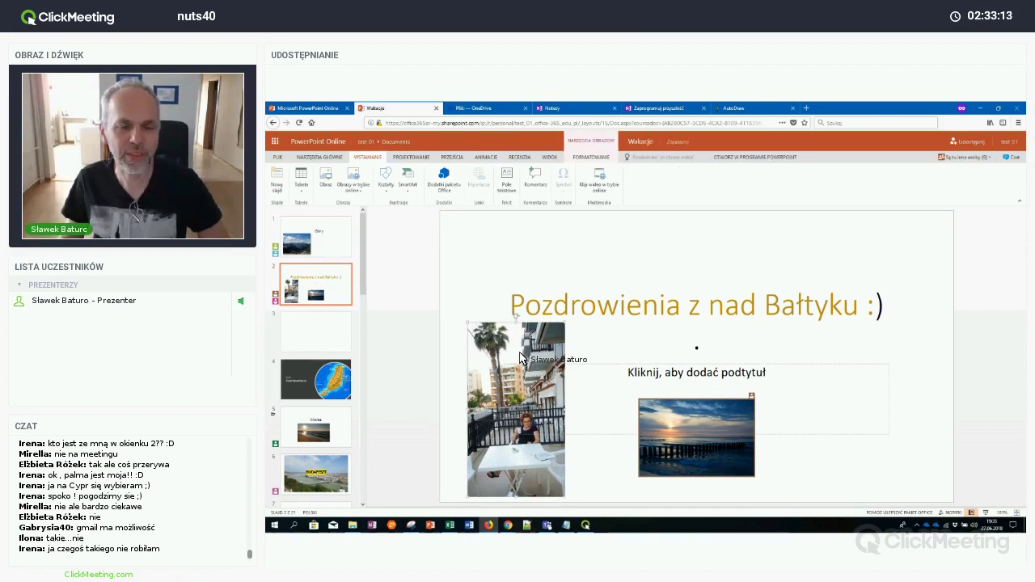
pyautogui.click(518, 355)
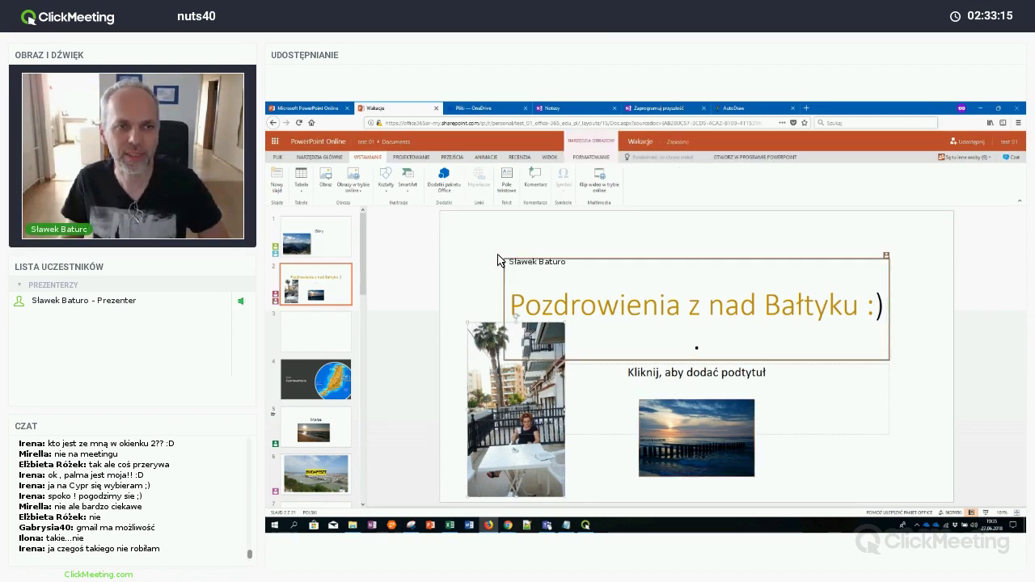
pyautogui.click(421, 157)
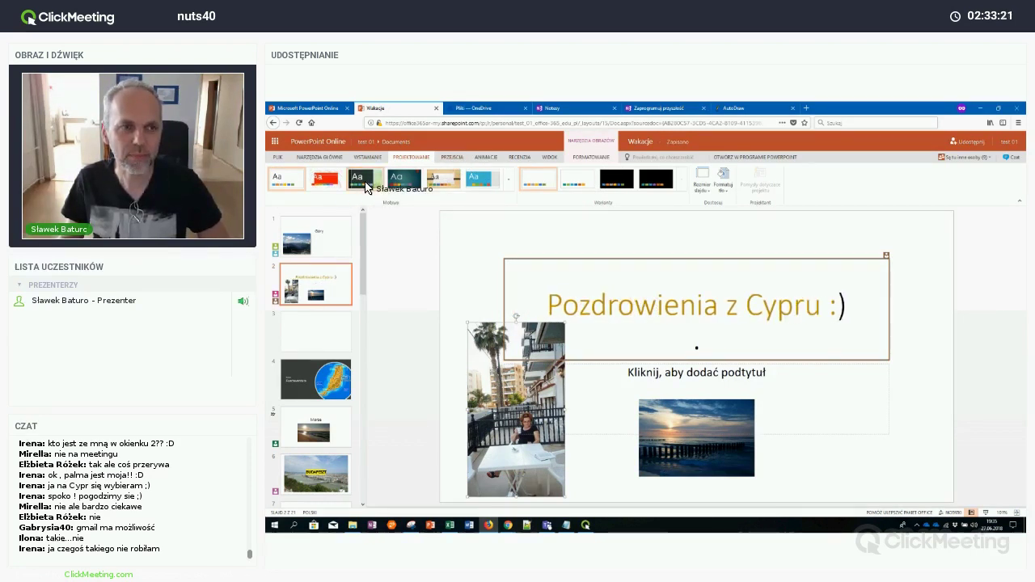
# Apply a dark green theme to all slides, then review the Transitions and Animations options
pyautogui.click(362, 180)
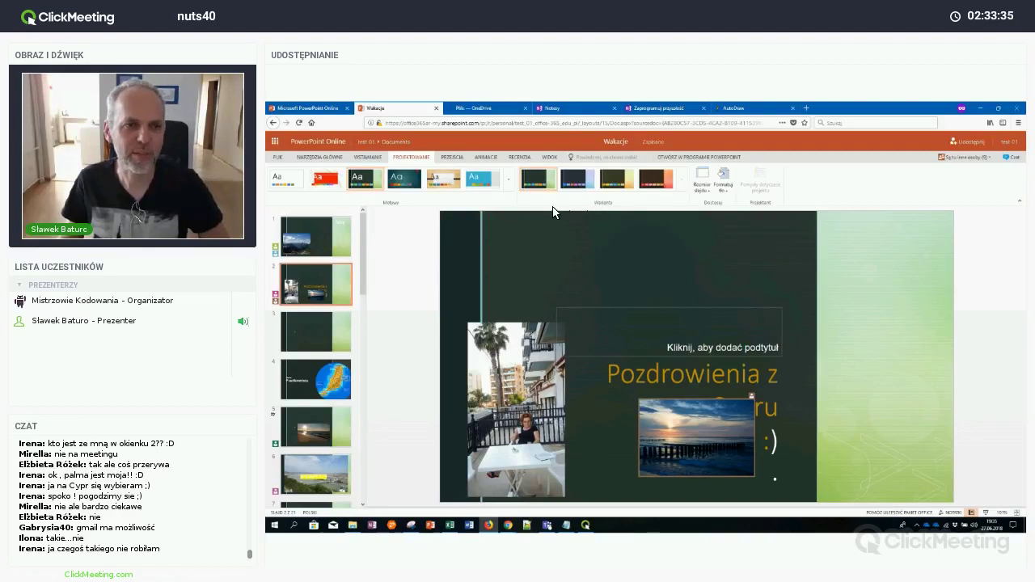
pyautogui.click(454, 159)
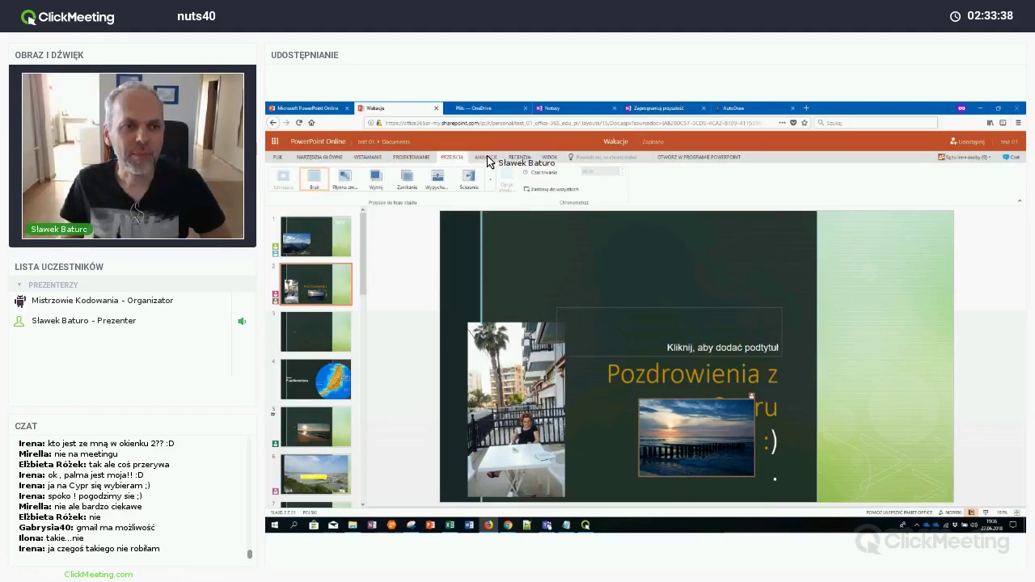
pyautogui.click(487, 158)
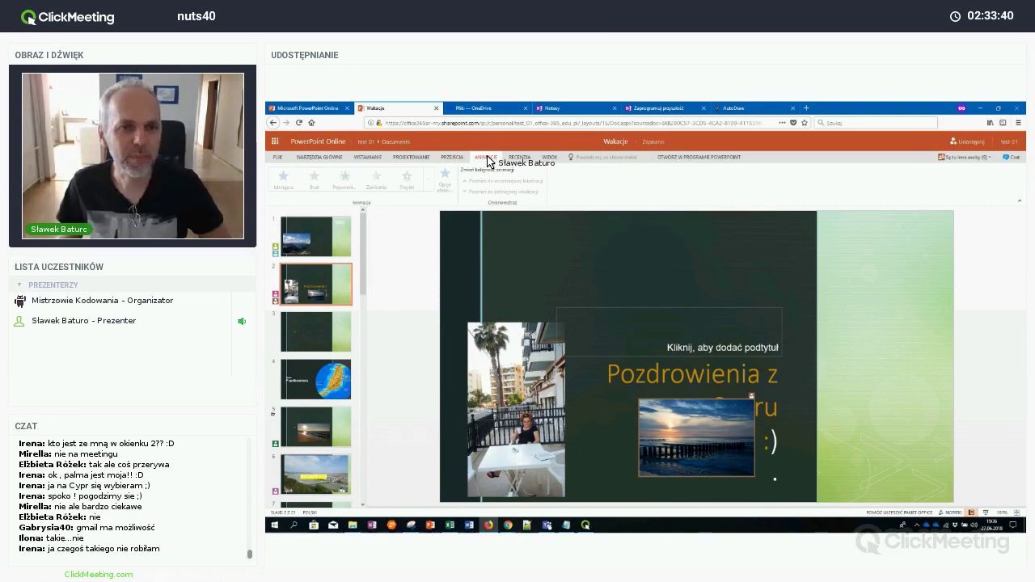
# Run the Wakacje slideshow, then return to the PowerPoint Online start page
pyautogui.click(979, 515)
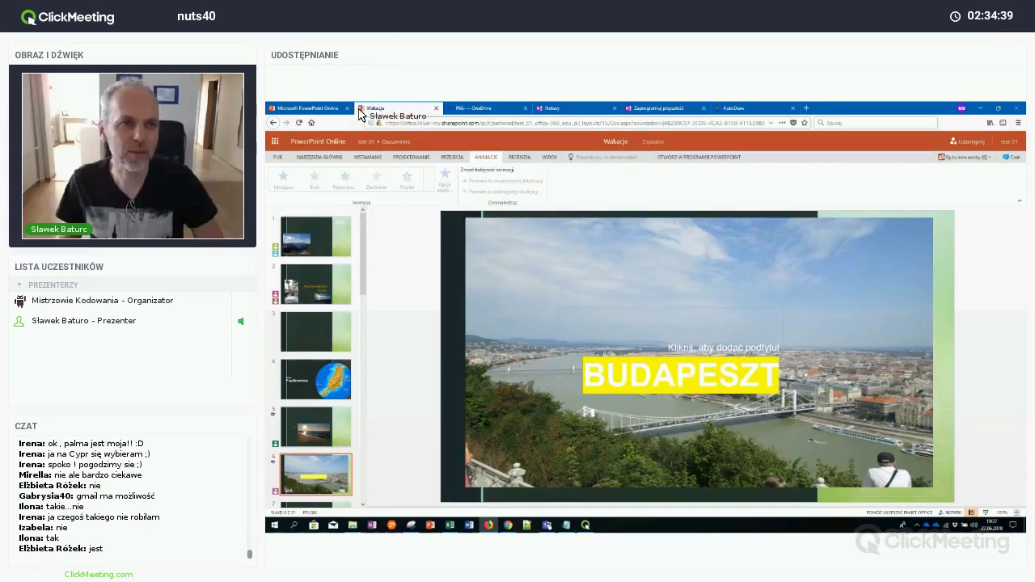
pyautogui.click(311, 108)
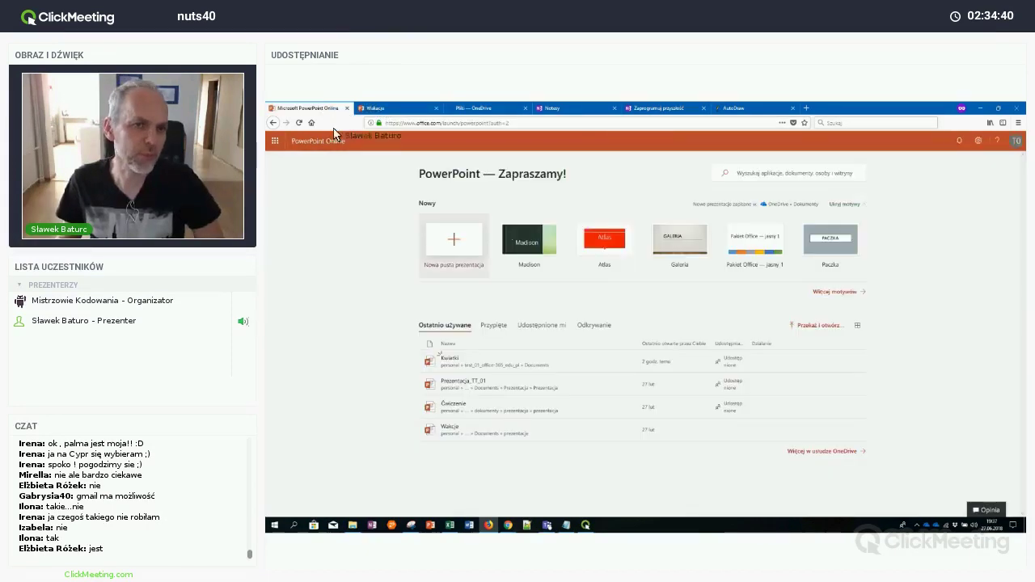
# Launch Forms from the Office 365 app launcher and open the Kartkówka quiz's sharing panel
pyautogui.click(276, 143)
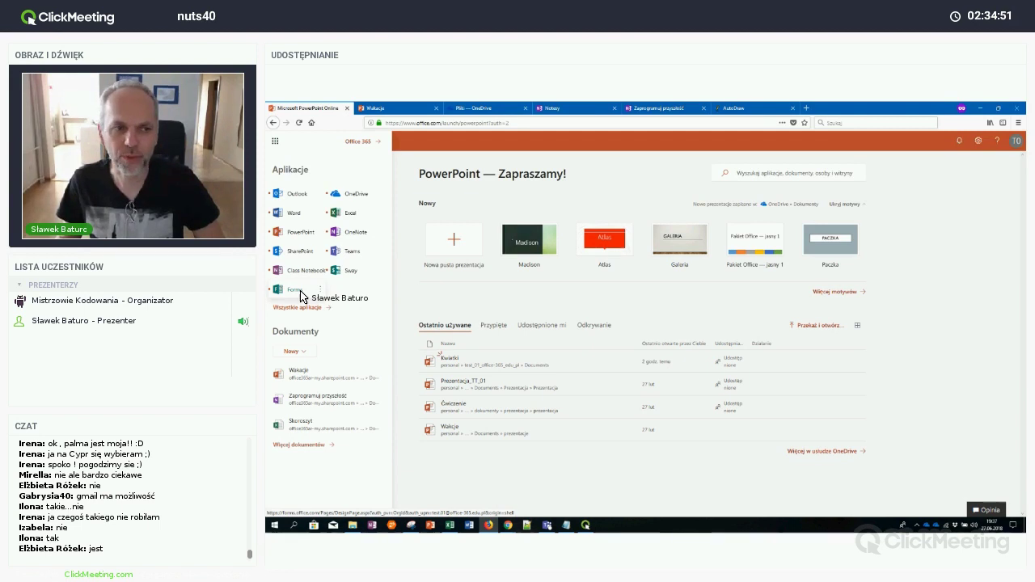
pyautogui.click(300, 291)
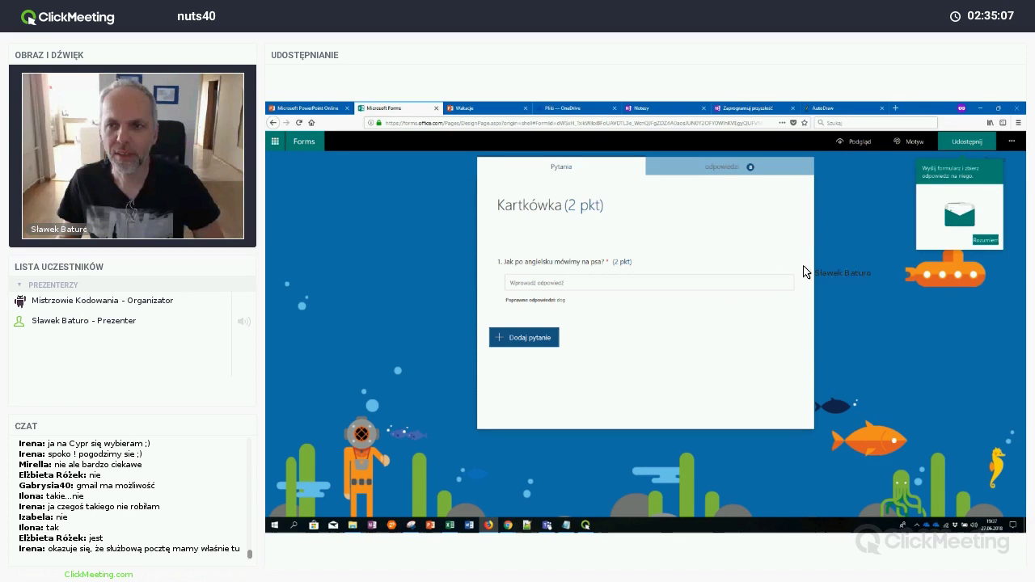
pyautogui.click(985, 146)
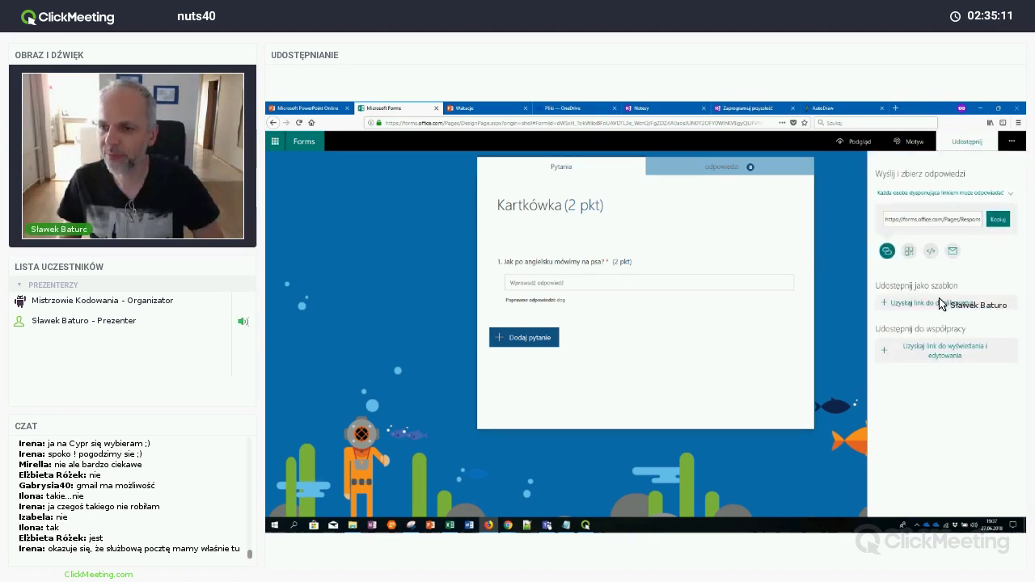
# Generate the Kartkówka quiz's share-as-template duplication link and copy it
pyautogui.click(888, 305)
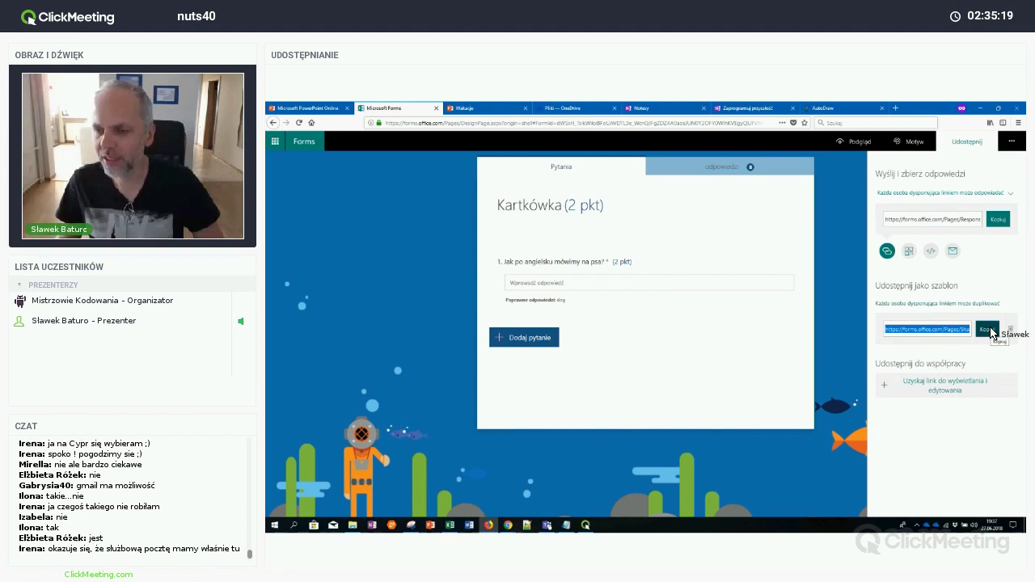
pyautogui.click(988, 331)
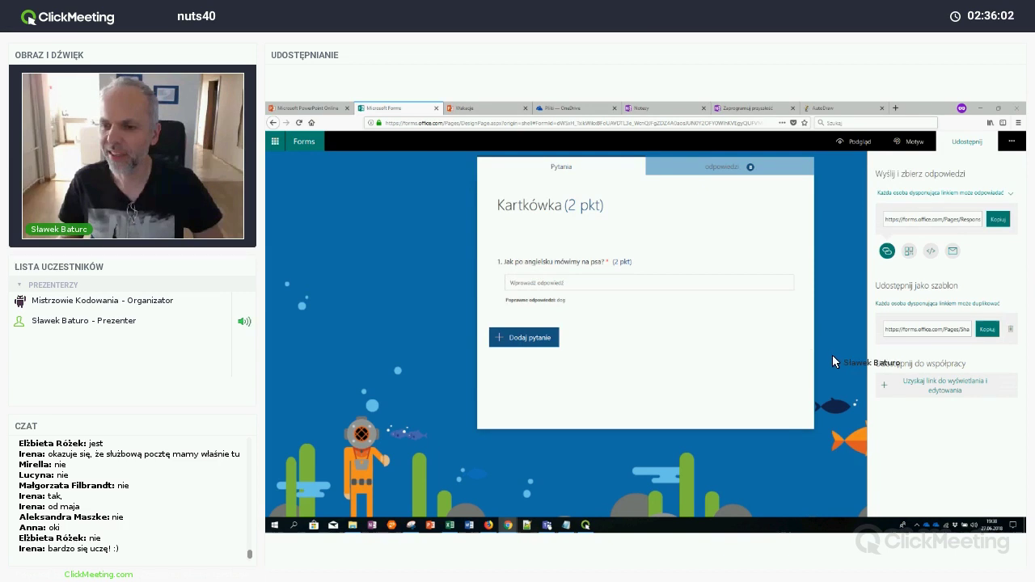
# Create a view-and-edit collaboration link for the Kartkówka quiz
pyautogui.click(894, 389)
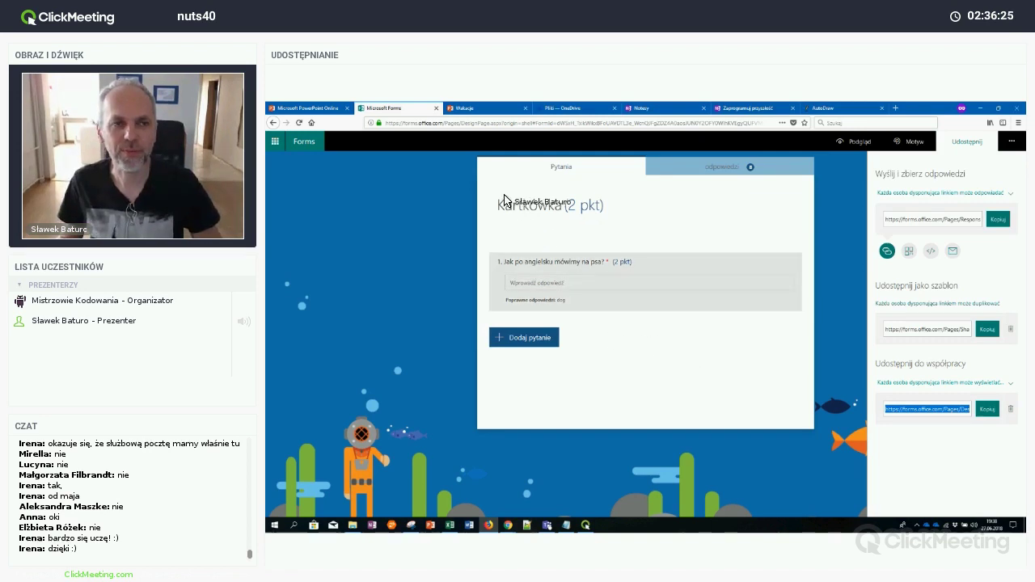
# Close the Forms, Wakacje, OneDrive, Notatki, Zaprogramuj przyszłość and AutoDraw tabs
pyautogui.click(437, 108)
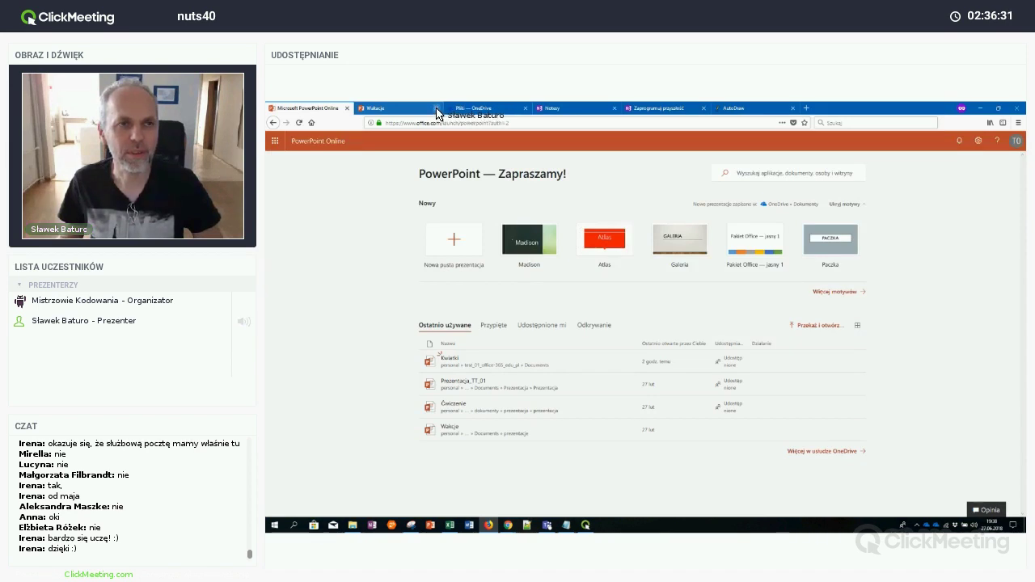
pyautogui.click(437, 108)
pyautogui.click(437, 108)
pyautogui.click(436, 109)
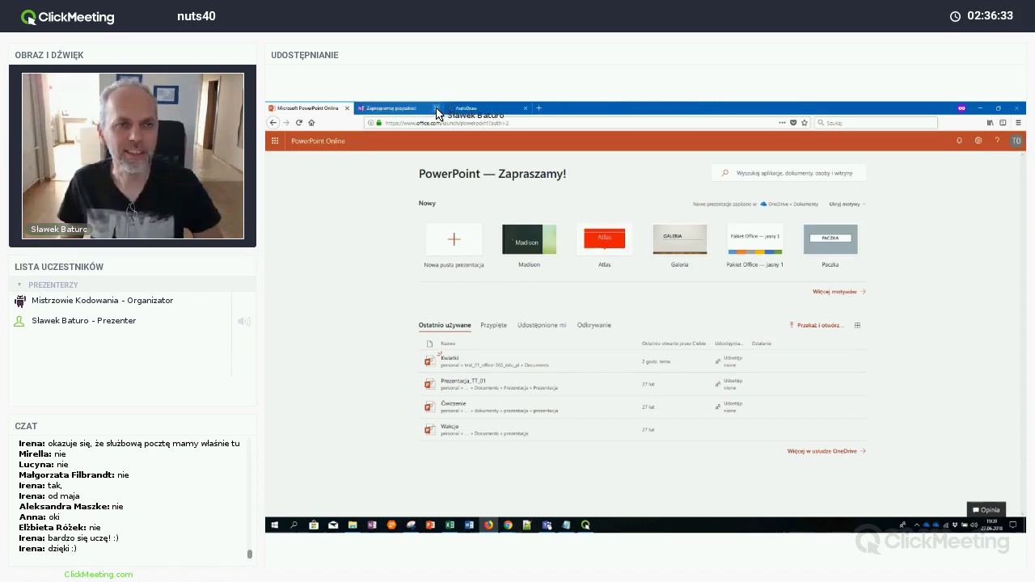
pyautogui.click(437, 109)
pyautogui.click(436, 108)
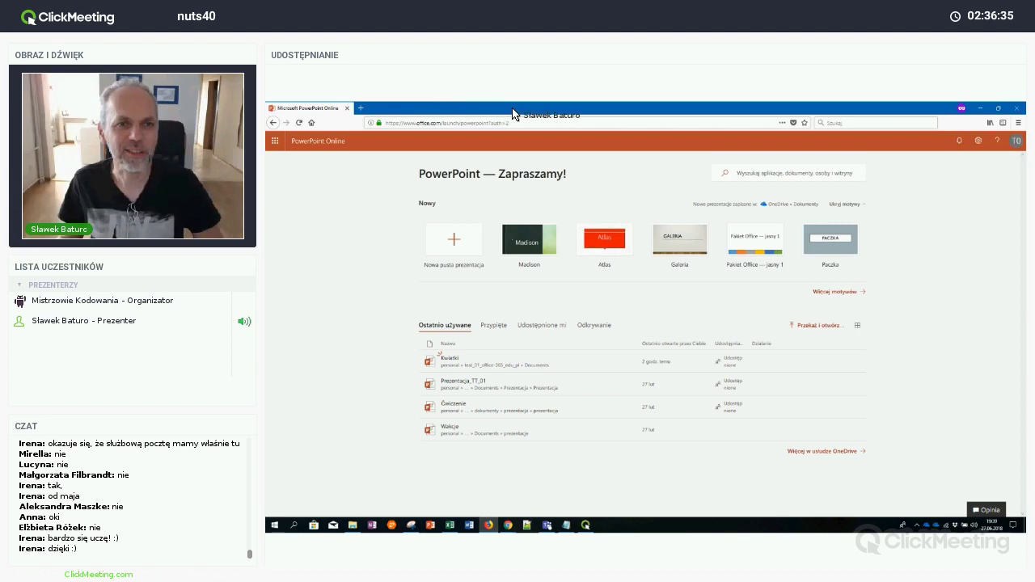
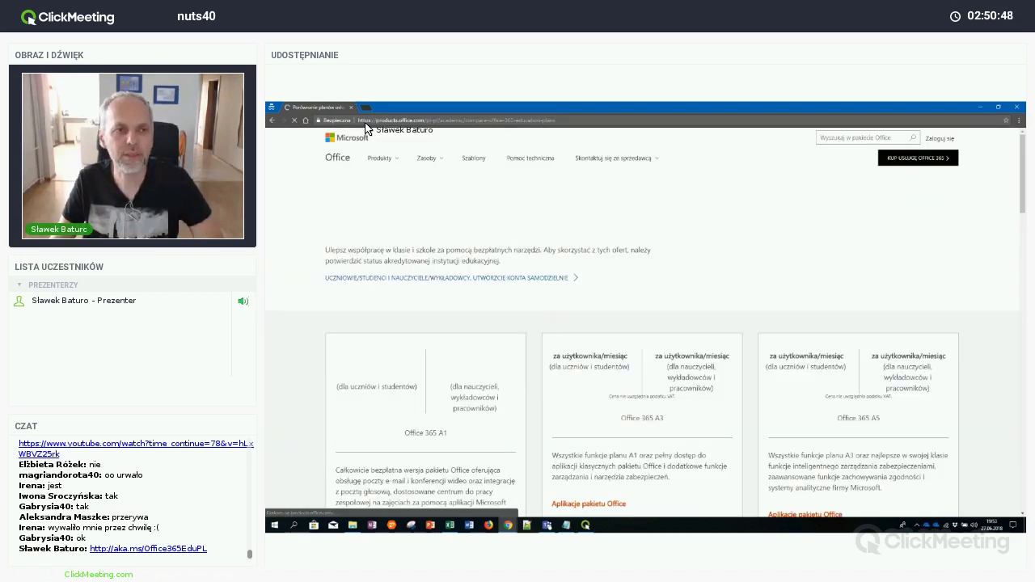
# Open the products.office.com education page and scroll to the A1, A3 and A5 pricing cards
pyautogui.click(383, 203)
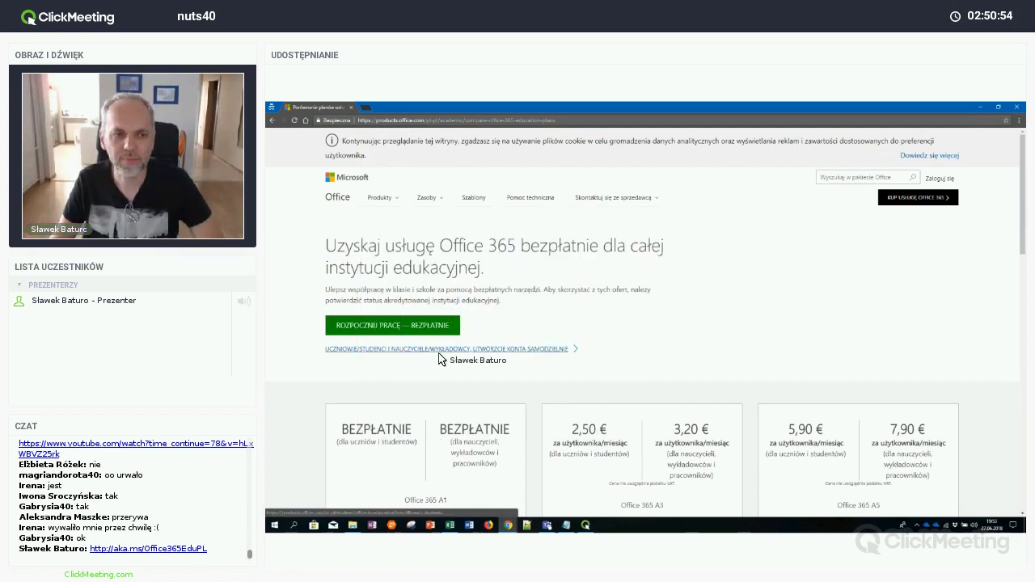
pyautogui.scroll(-3, 435, 358)
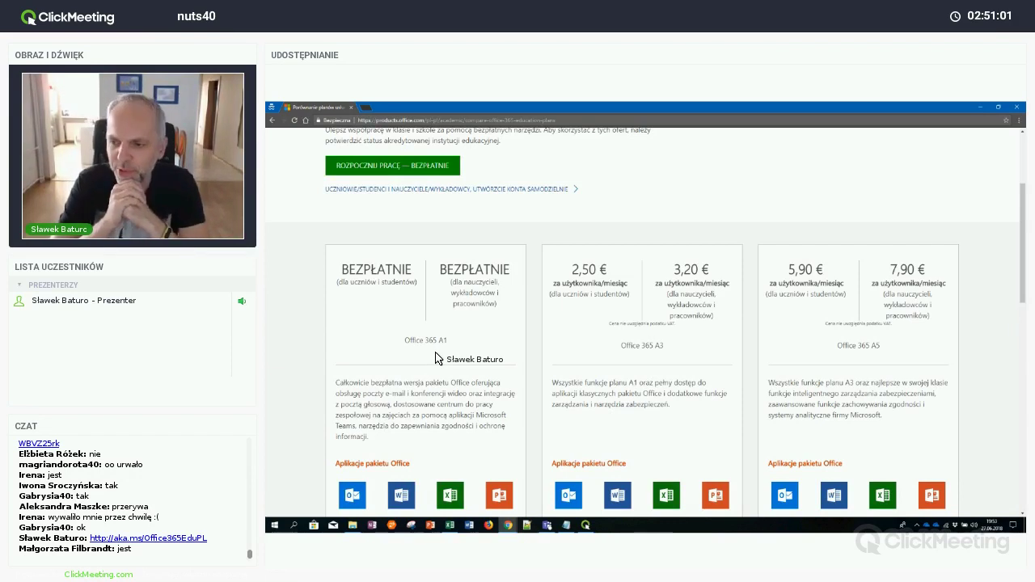
pyautogui.scroll(-1, 435, 358)
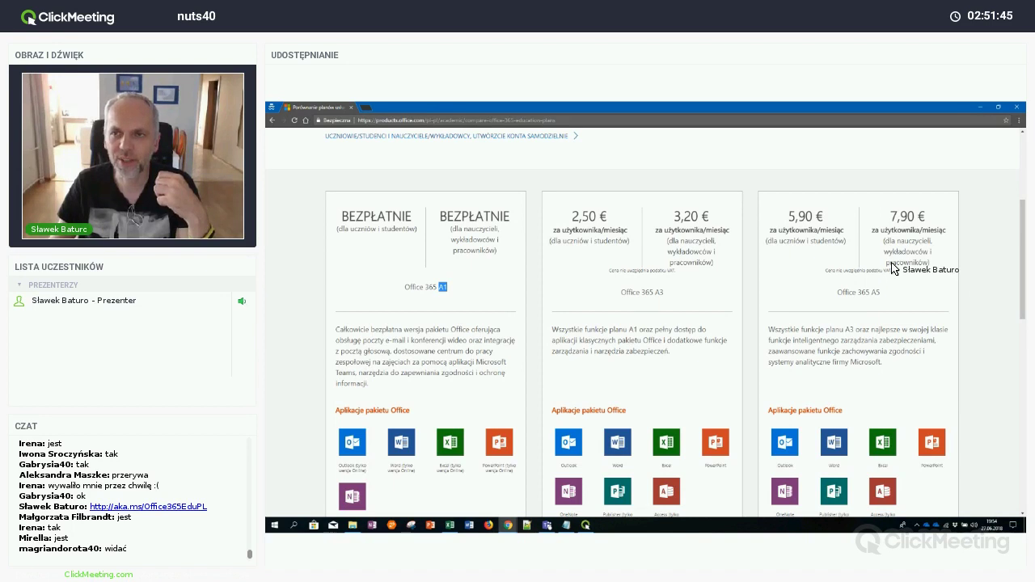
# Scroll down the A1, A3 and A5 cards and expand them with 'Więcej szczegółów'
pyautogui.scroll(-1, 890, 271)
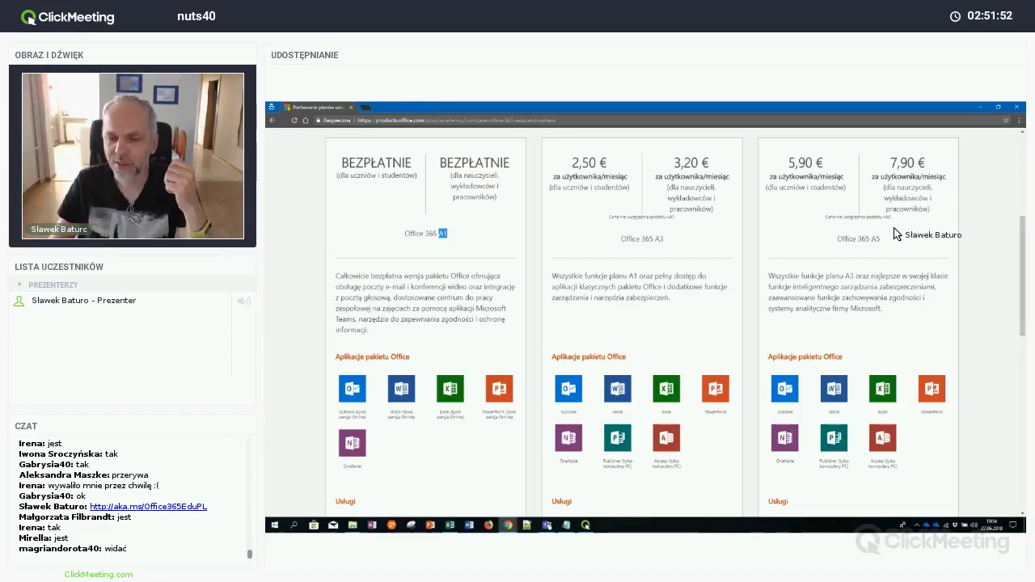
pyautogui.scroll(-1, 895, 234)
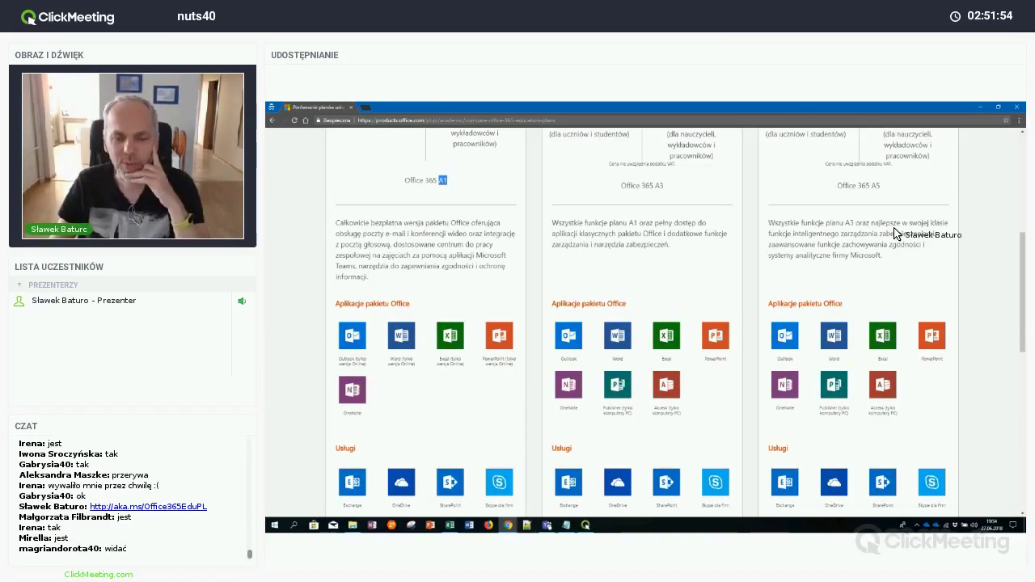
pyautogui.scroll(1, 895, 234)
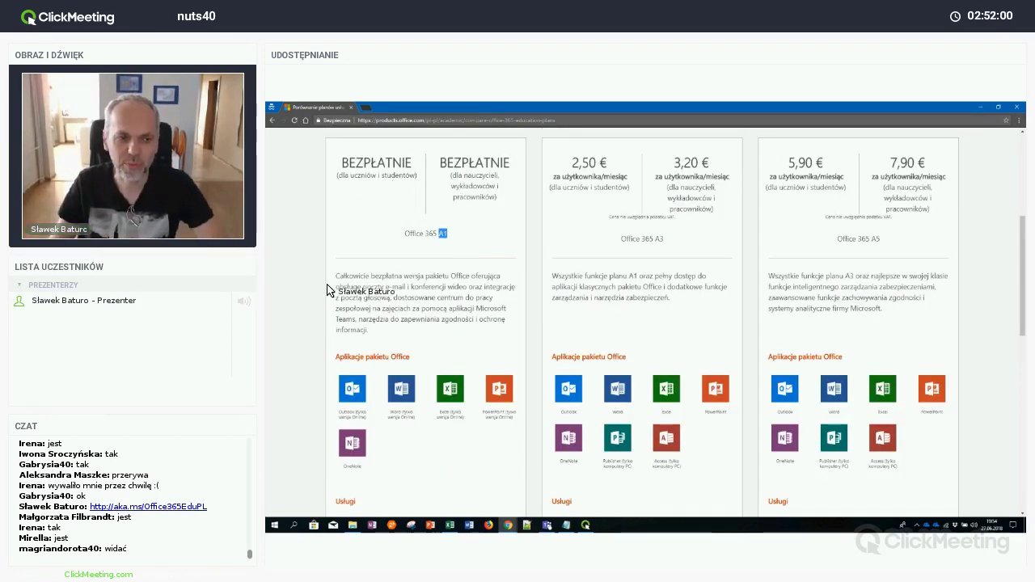
pyautogui.scroll(-1, 421, 284)
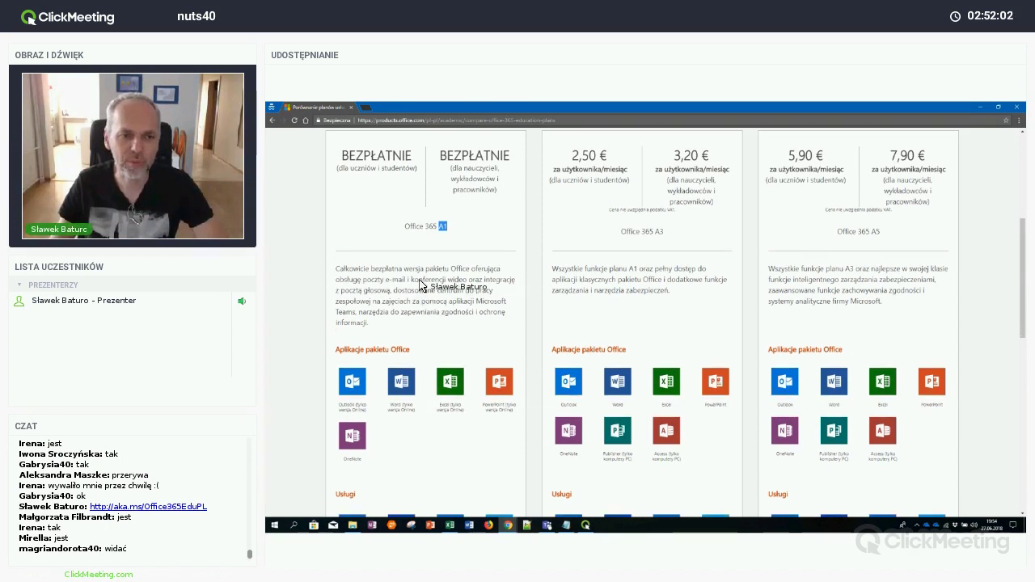
pyautogui.scroll(-3, 420, 285)
pyautogui.scroll(-3, 354, 287)
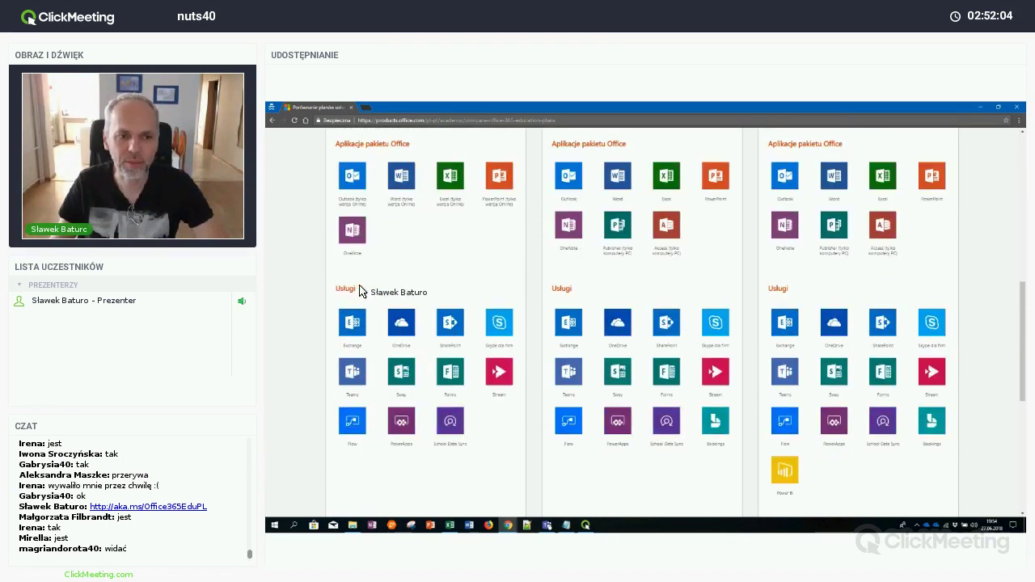
pyautogui.scroll(-2, 465, 372)
pyautogui.scroll(-2, 437, 468)
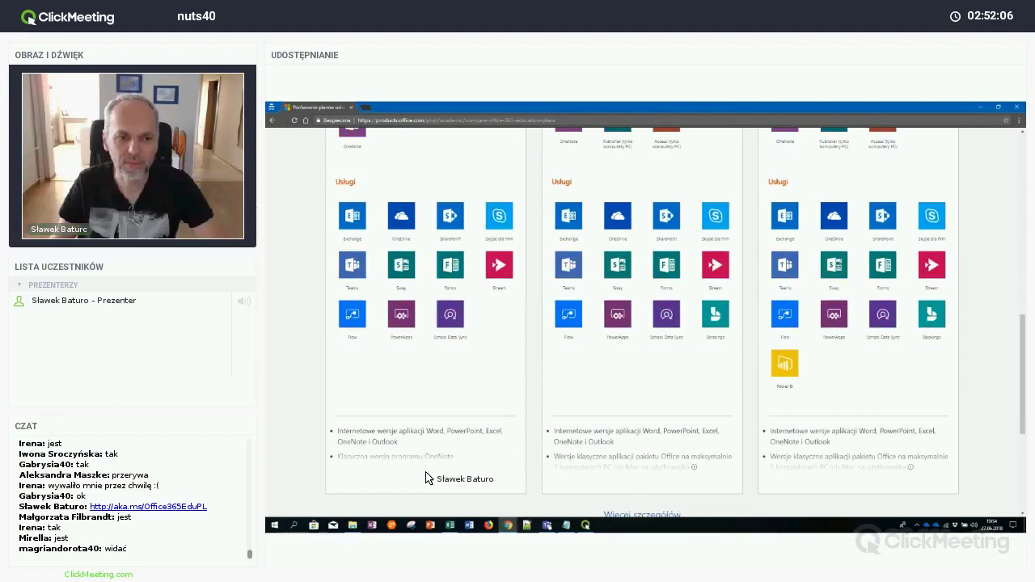
pyautogui.scroll(-2, 566, 471)
pyautogui.click(623, 461)
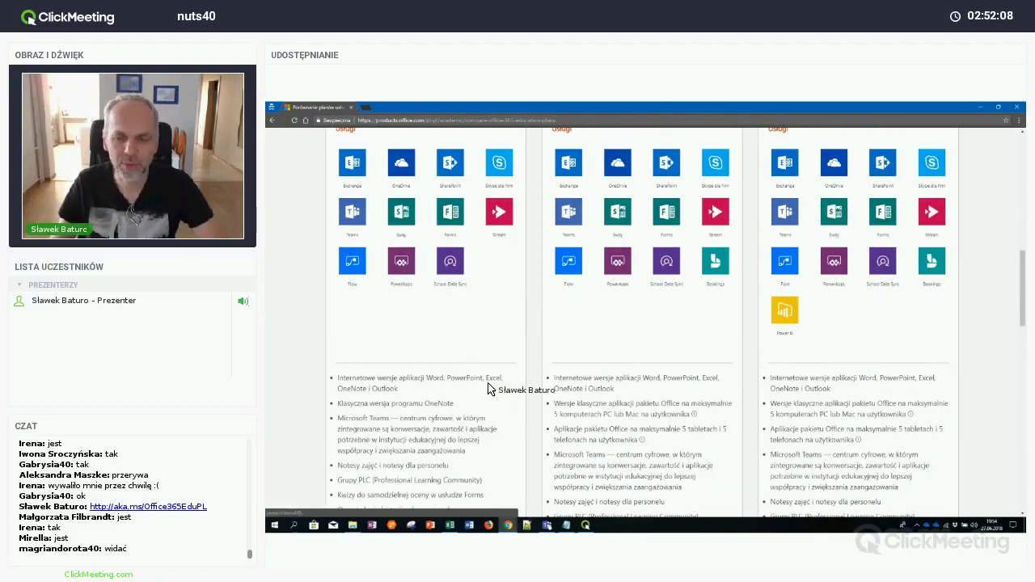
# Scroll through the expanded feature lists, then back up toward the page header
pyautogui.scroll(-4, 452, 367)
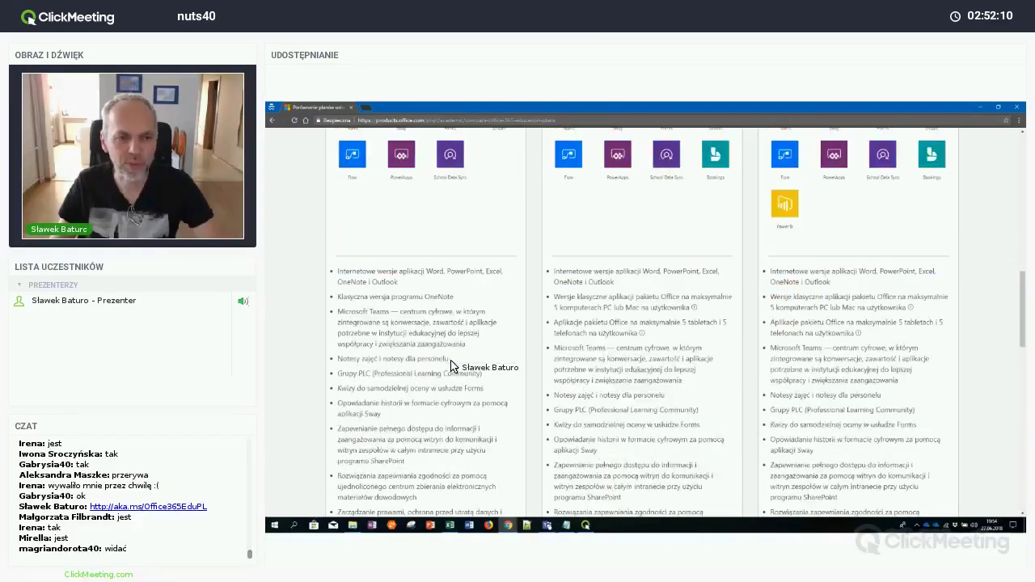
pyautogui.scroll(-4, 429, 316)
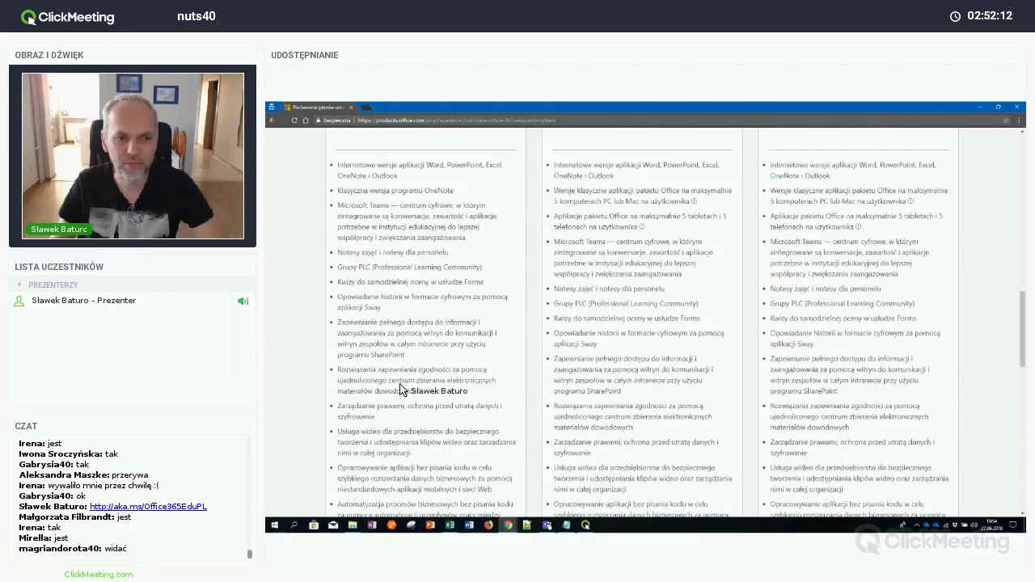
pyautogui.scroll(-4, 474, 394)
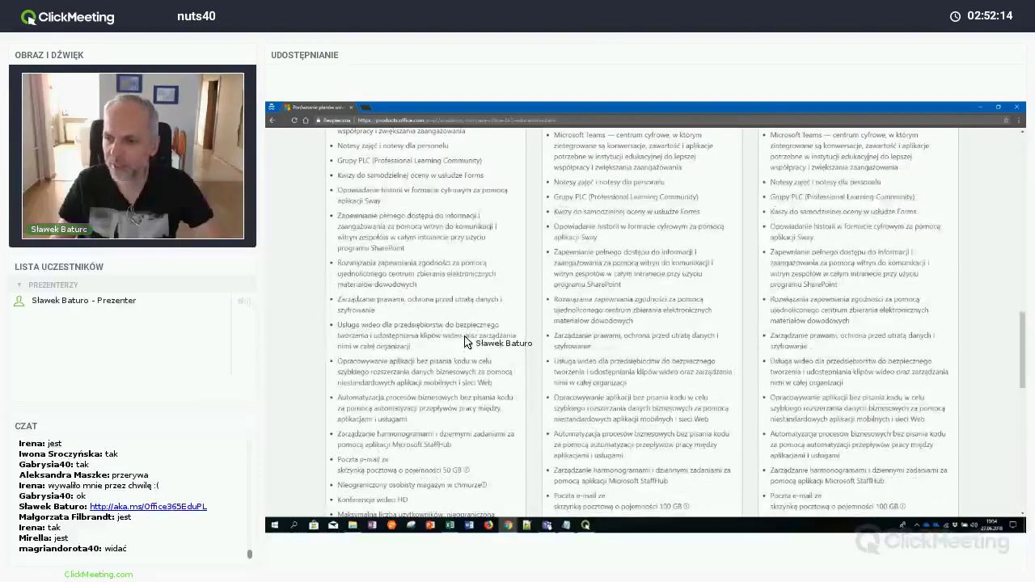
pyautogui.scroll(9, 465, 341)
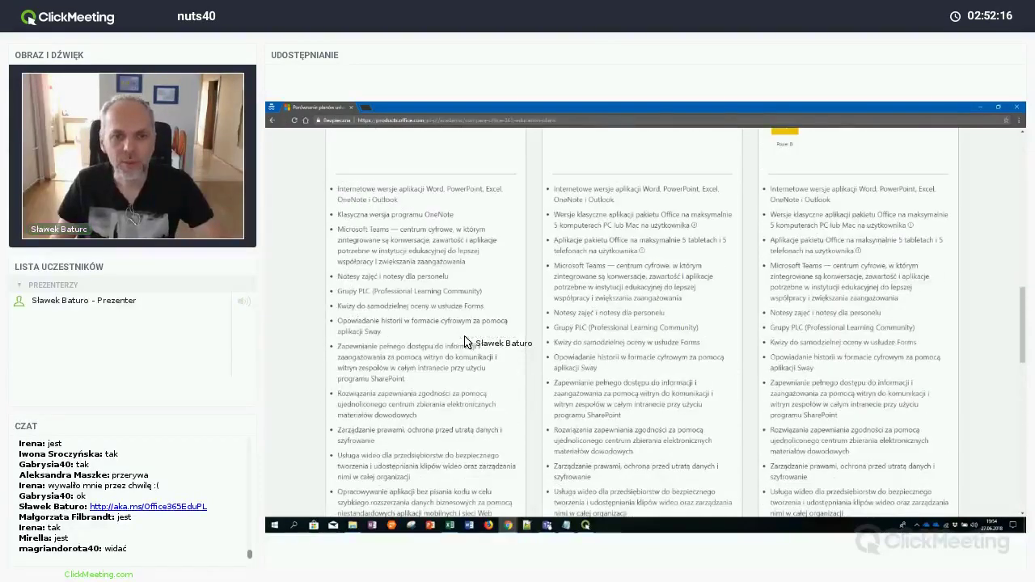
pyautogui.scroll(15, 465, 342)
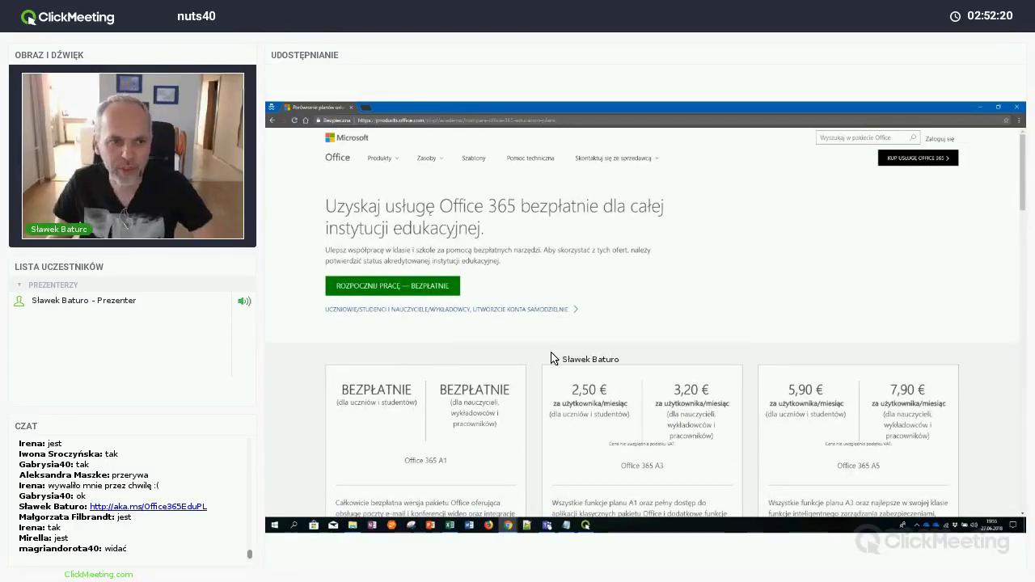
# Highlight the A5 name and A1's free teacher price, then start 'Rozpocznij pracę — bezpłatnie' sign-up
pyautogui.doubleClick(875, 467)
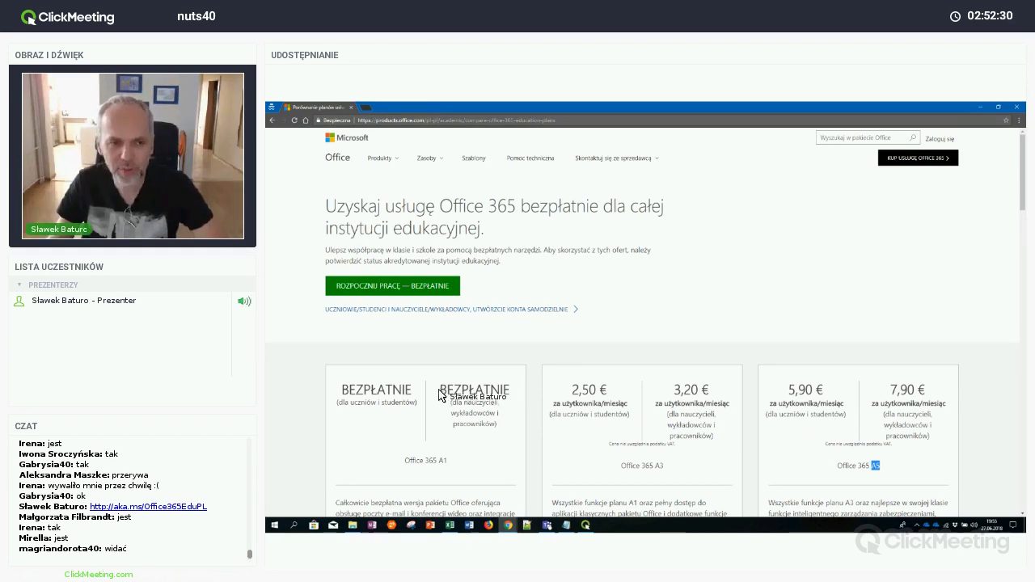
pyautogui.moveTo(440, 387); pyautogui.dragTo(497, 456)
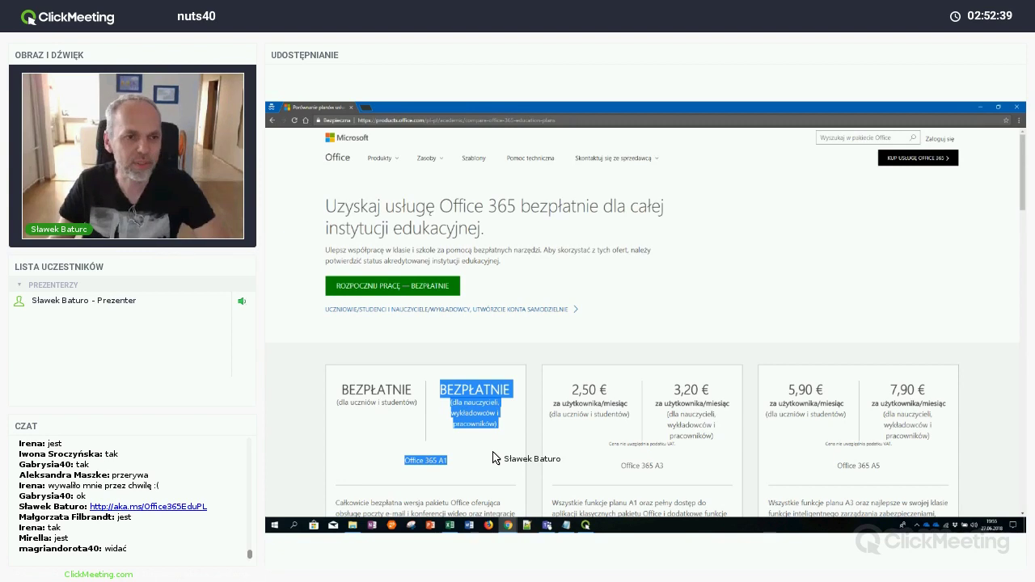
pyautogui.click(493, 458)
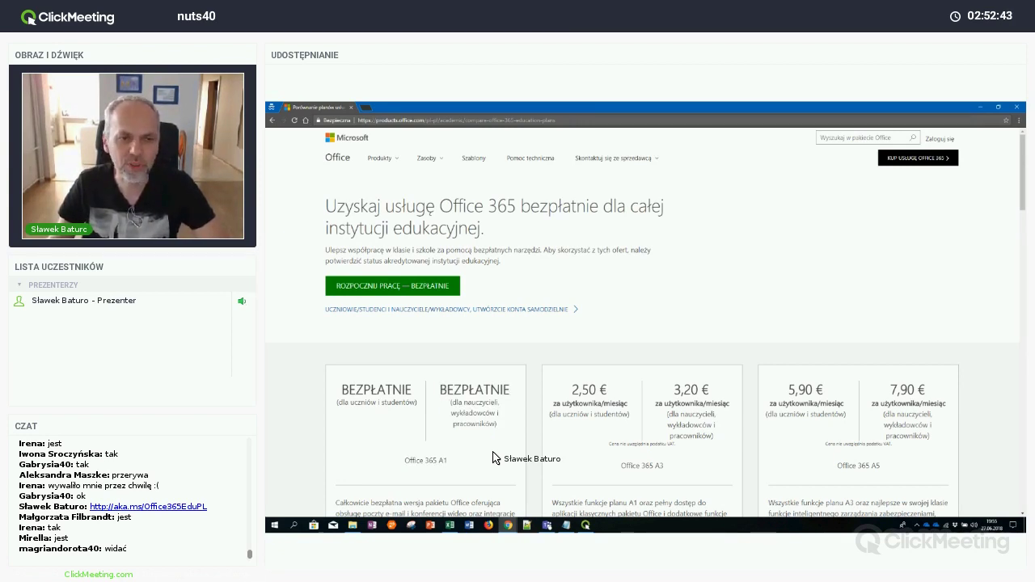
pyautogui.click(419, 288)
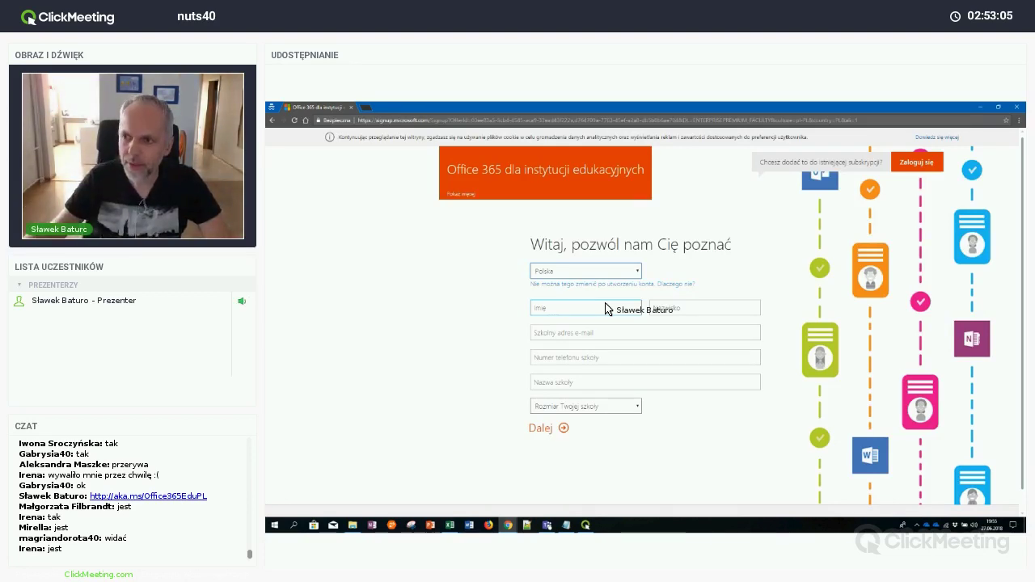
# Fill in the first name and the school e-mail address on the sign-up form
pyautogui.click(607, 309)
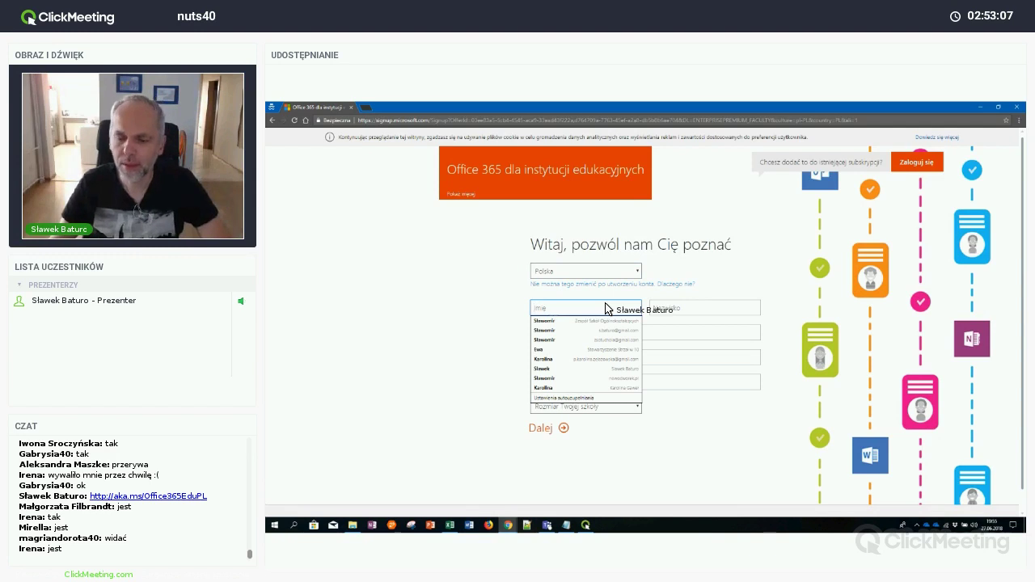
pyautogui.write('Sławomir')
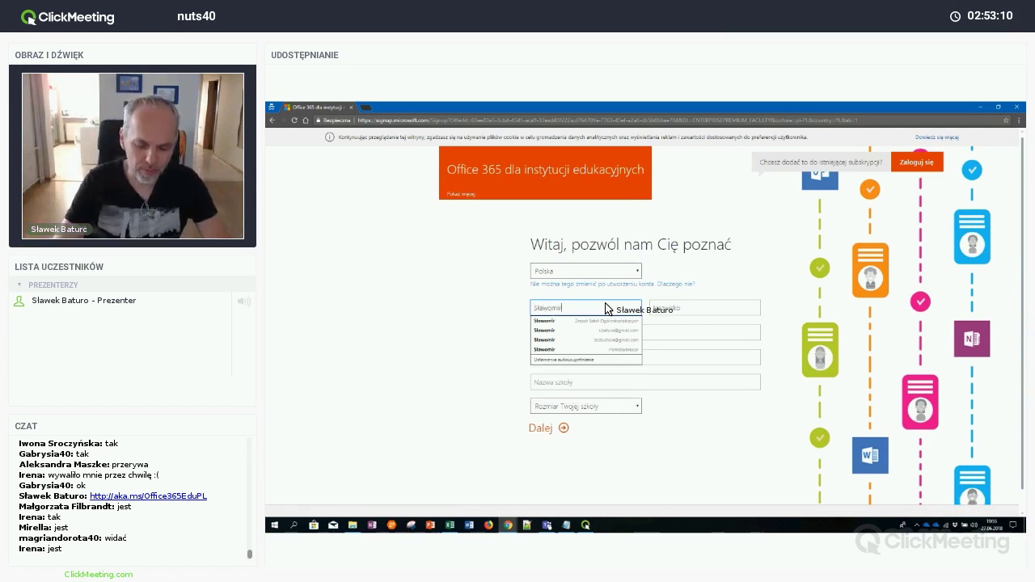
pyautogui.press('Tab')
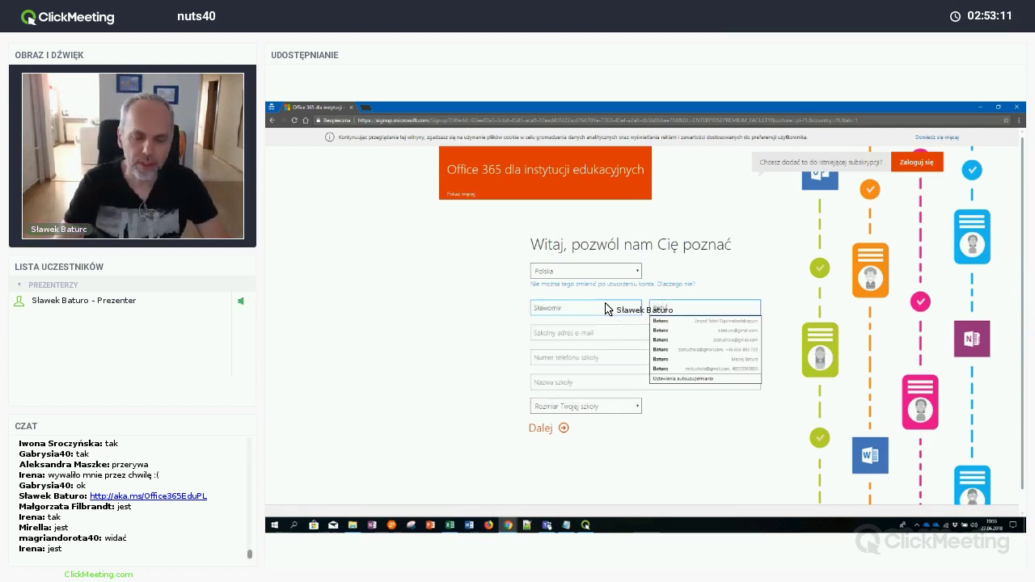
pyautogui.press('Tab')
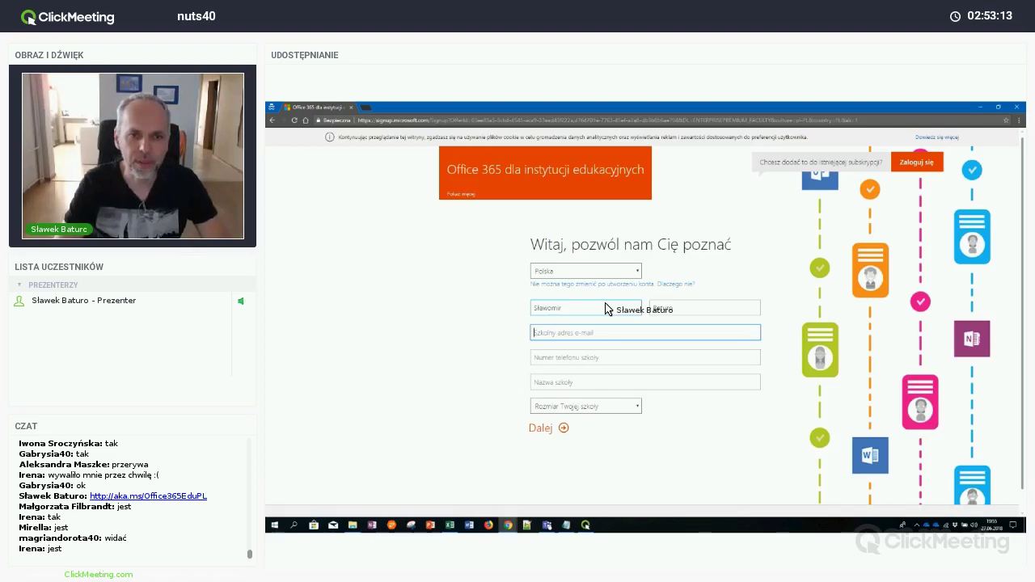
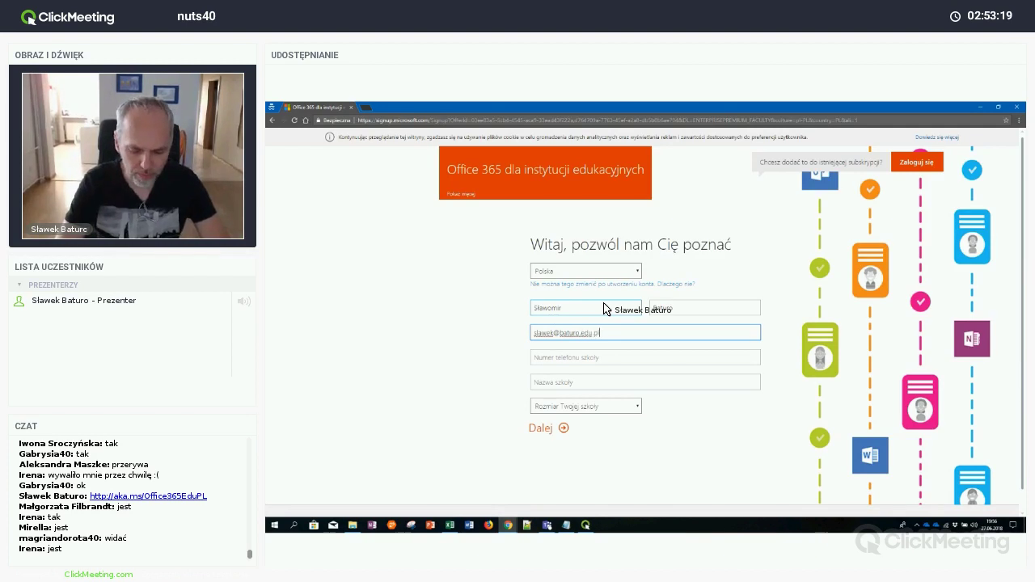
pyautogui.press('Tab')
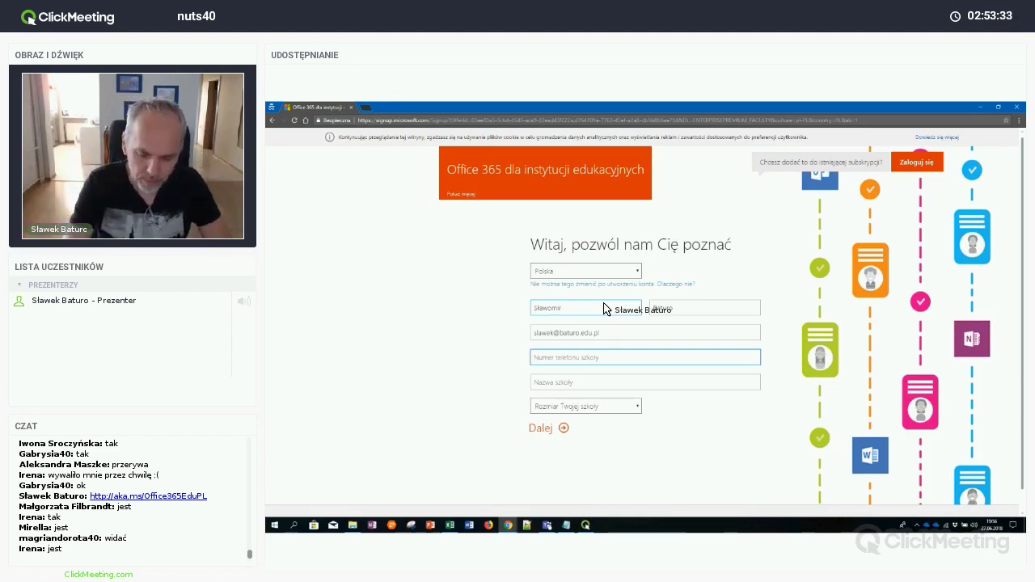
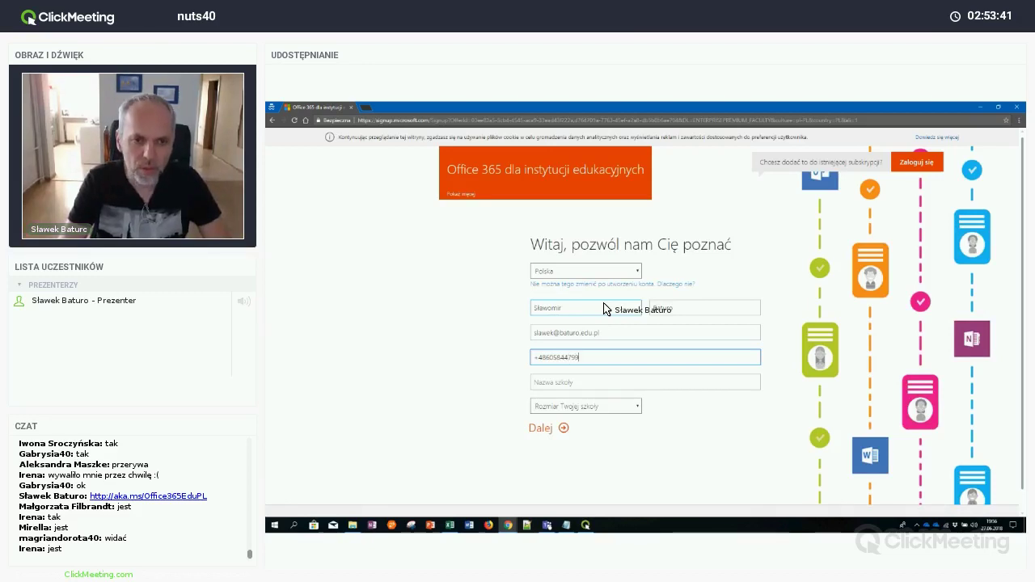
# Enter the school phone number with the +48 prefix and school name 'Szkoła trenerów'
pyautogui.press('Tab')
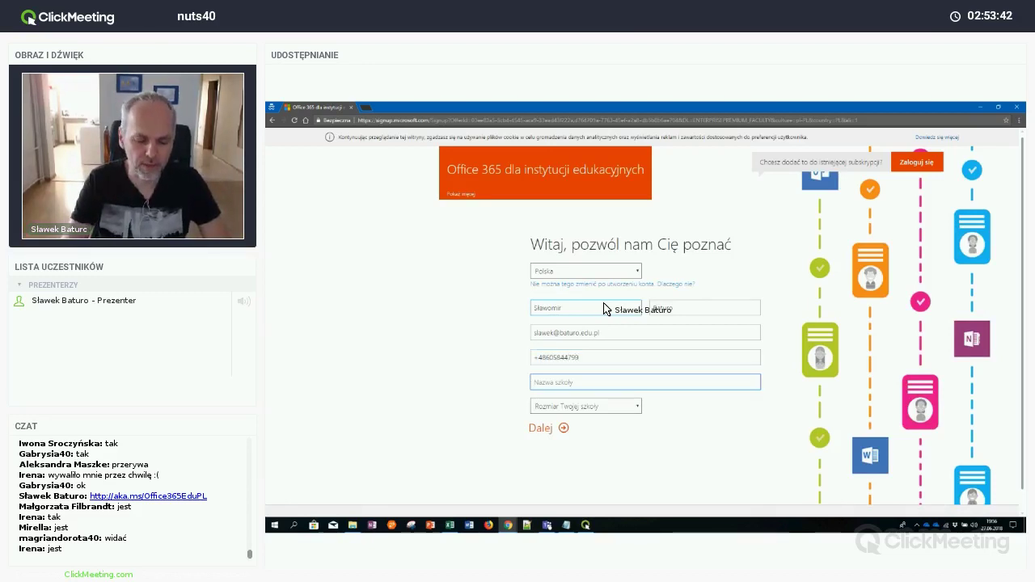
pyautogui.write('Szk')
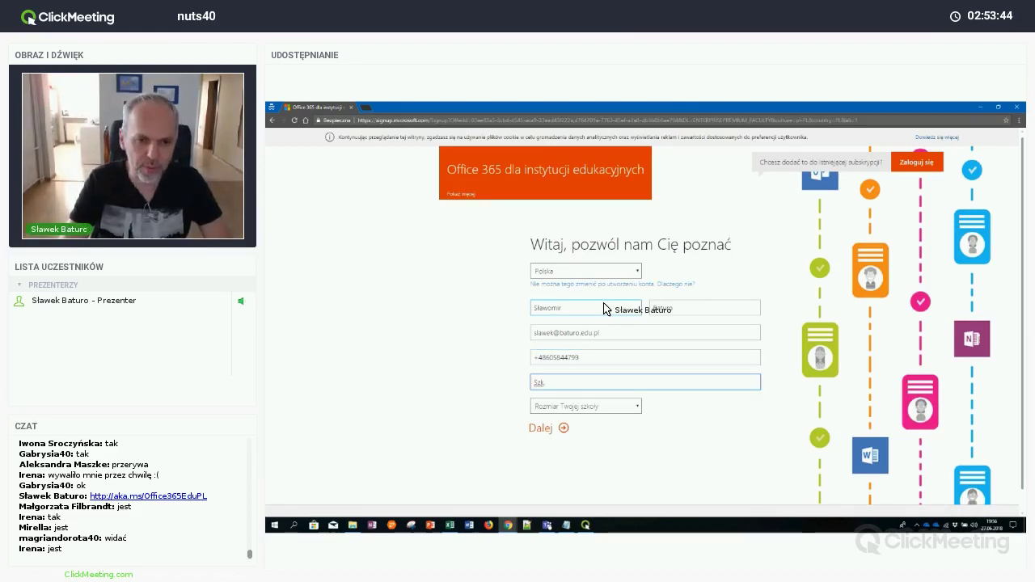
pyautogui.write('oła ')
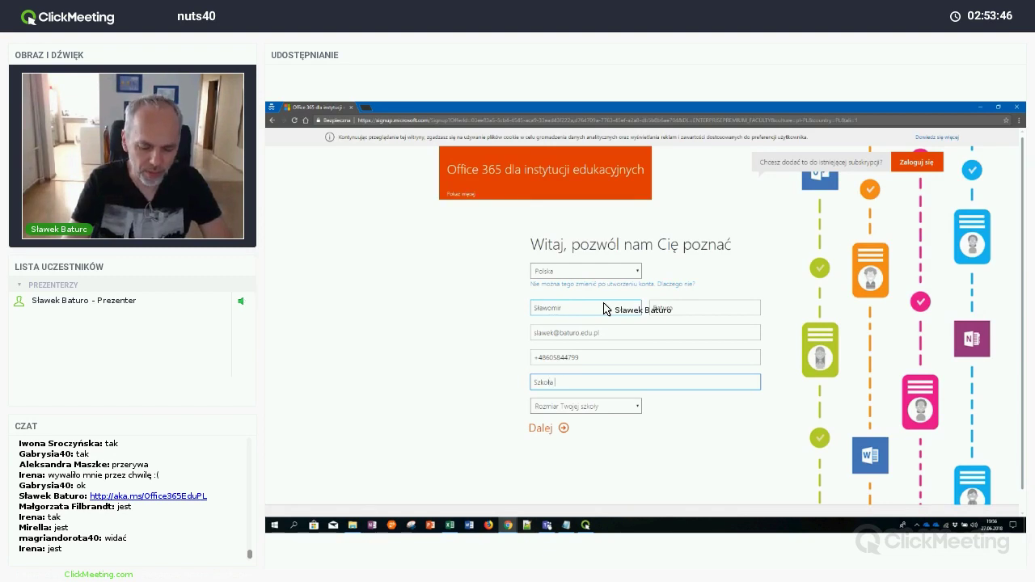
pyautogui.write('trenerów')
# Set the school size to 25–49 osób and continue with Dalej
pyautogui.press('Tab')
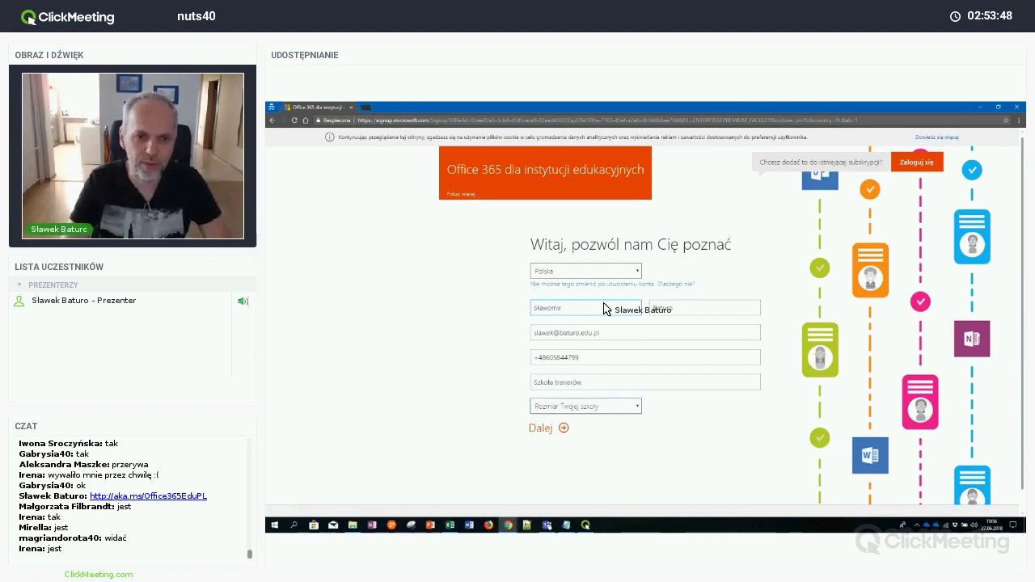
pyautogui.click(621, 406)
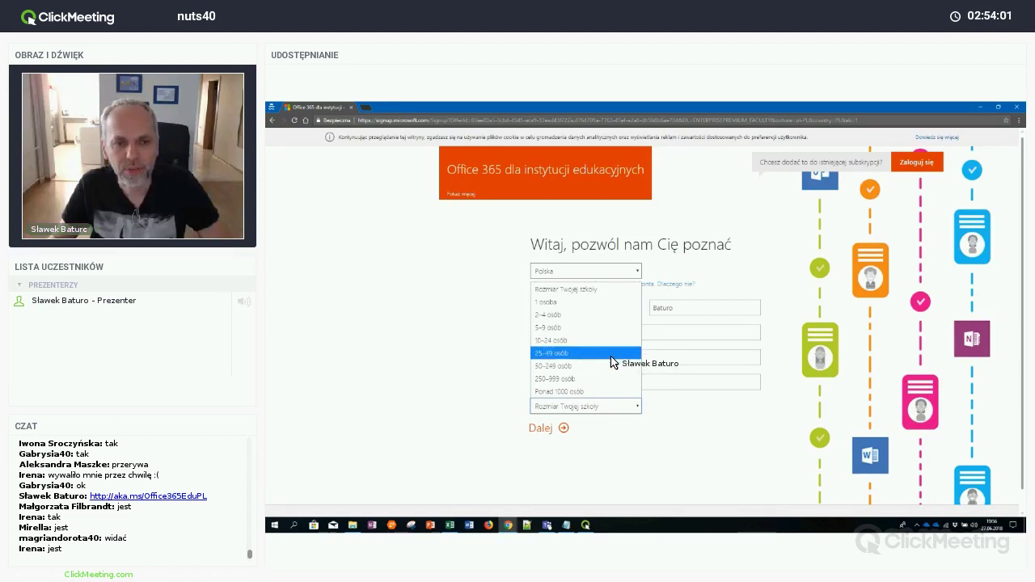
pyautogui.click(614, 353)
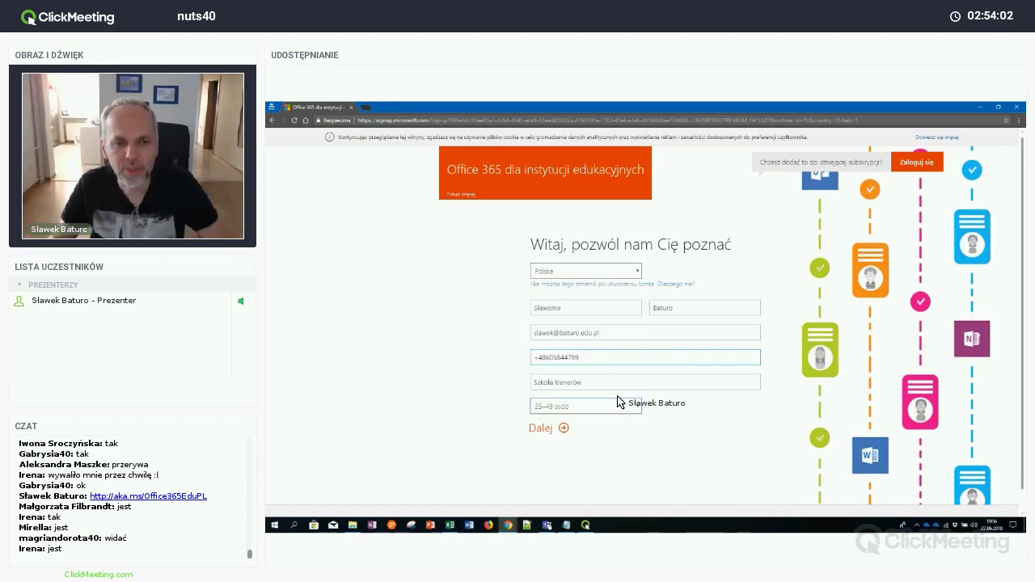
pyautogui.click(546, 429)
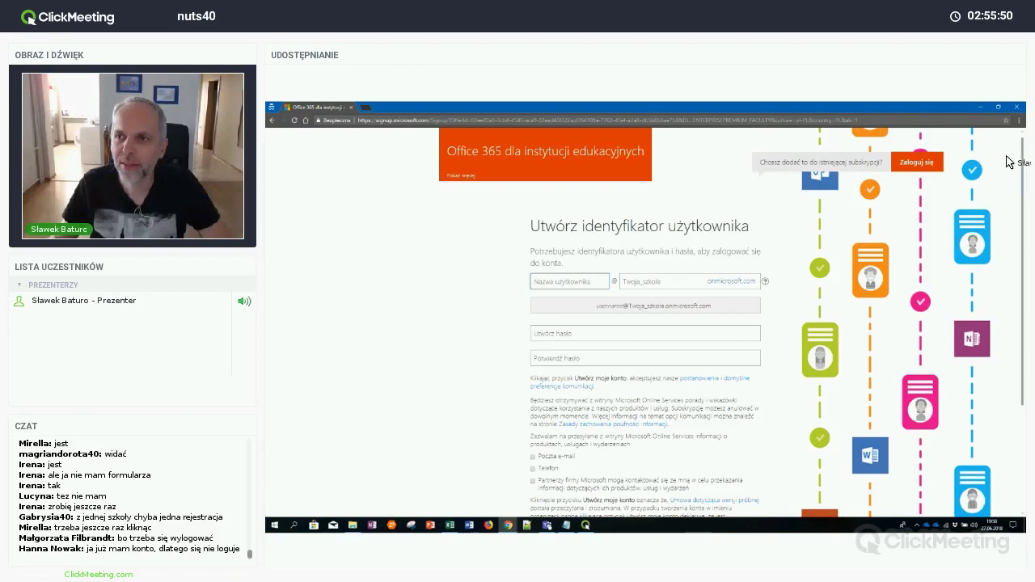
pyautogui.click(1018, 121)
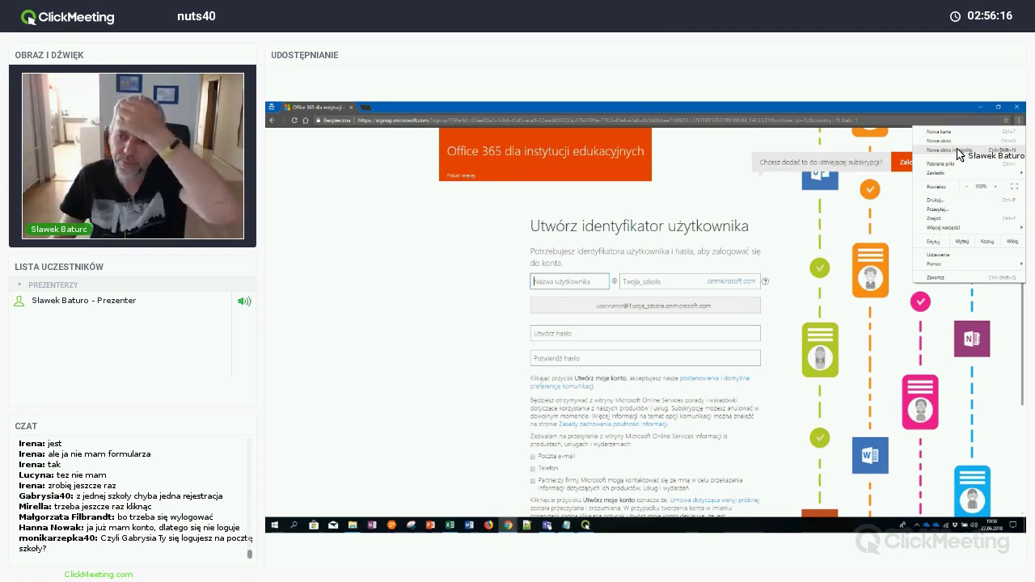
pyautogui.click(701, 174)
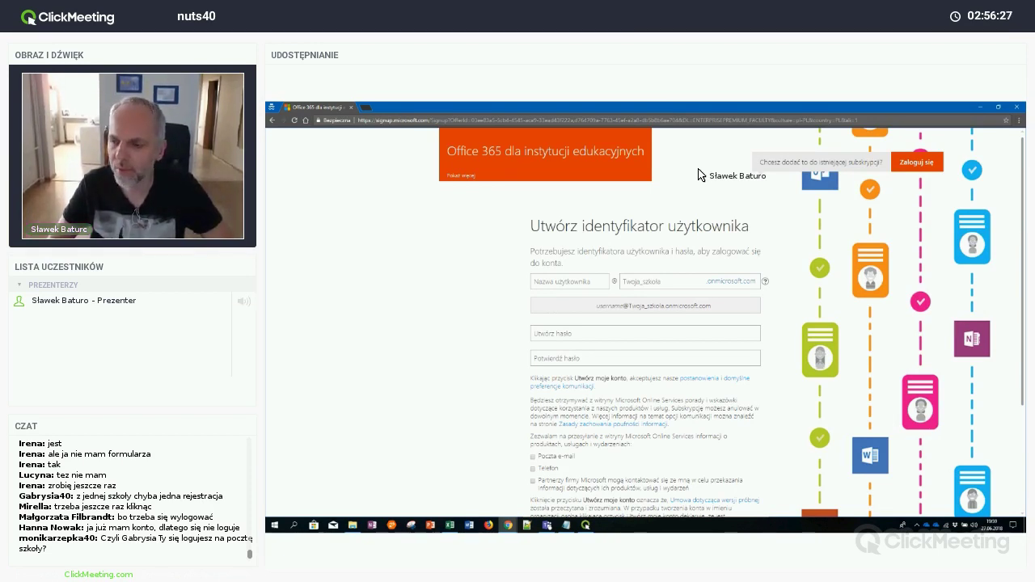
# Enter the account username and school domain for the onmicrosoft.com sign-in address
pyautogui.click(586, 285)
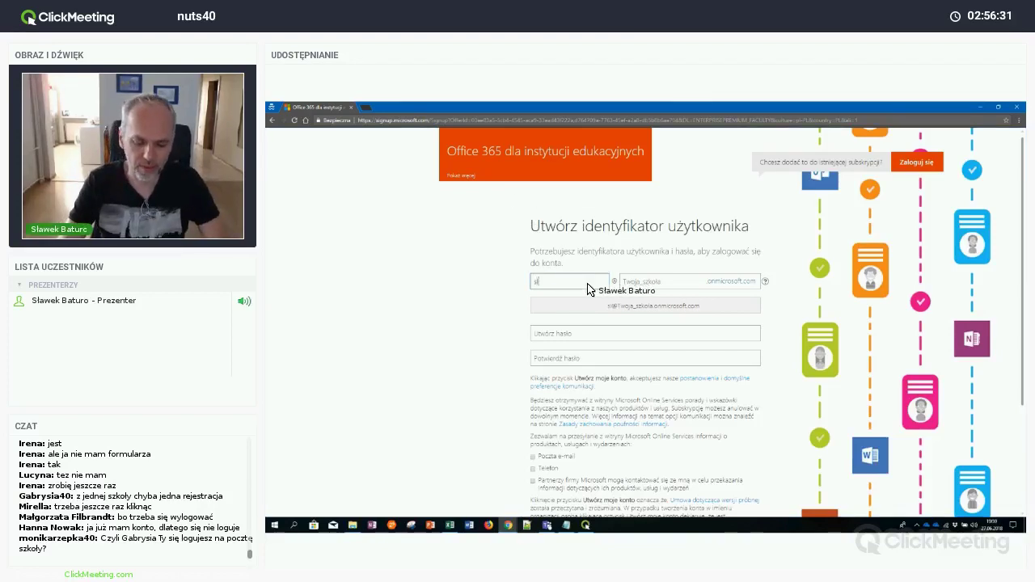
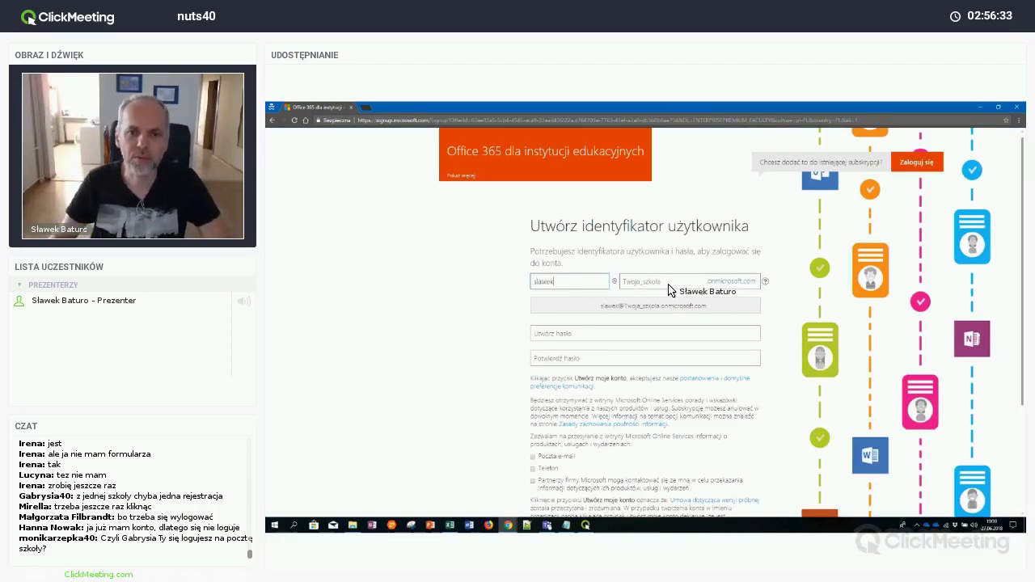
pyautogui.click(682, 285)
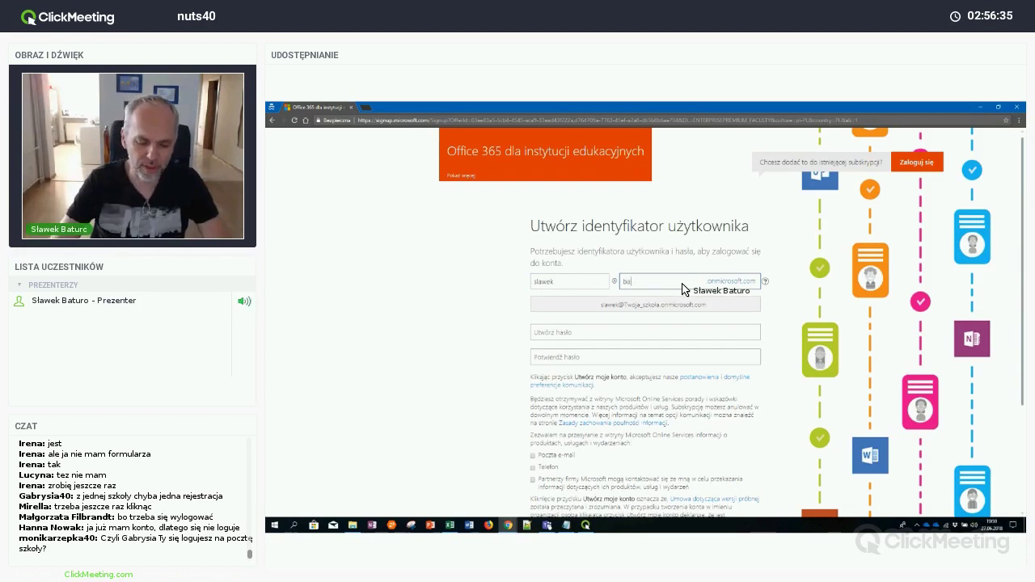
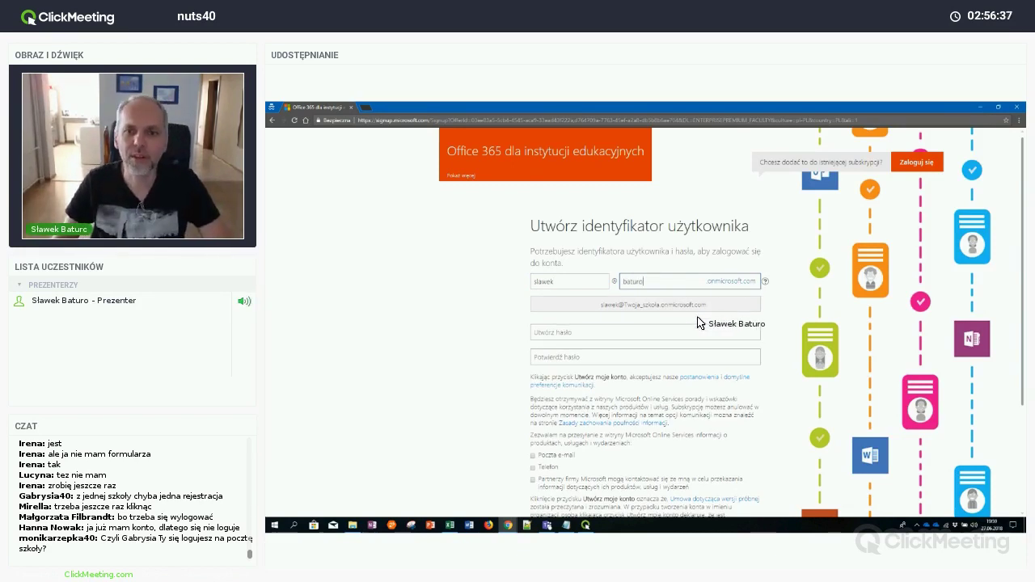
pyautogui.click(617, 332)
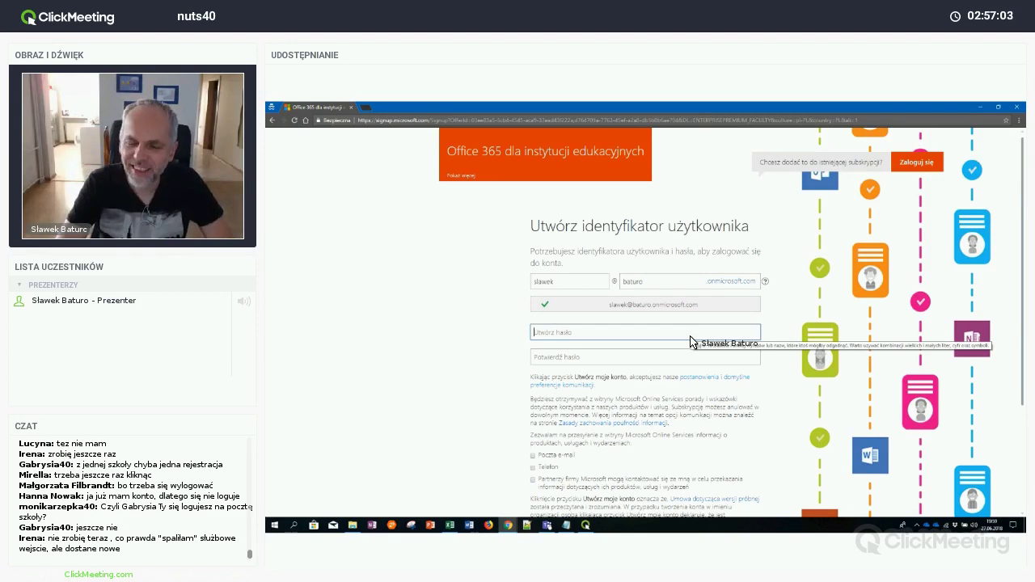
# Type the account password, retype it, and repeat it in Potwierdź hasło
pyautogui.write('•••••')
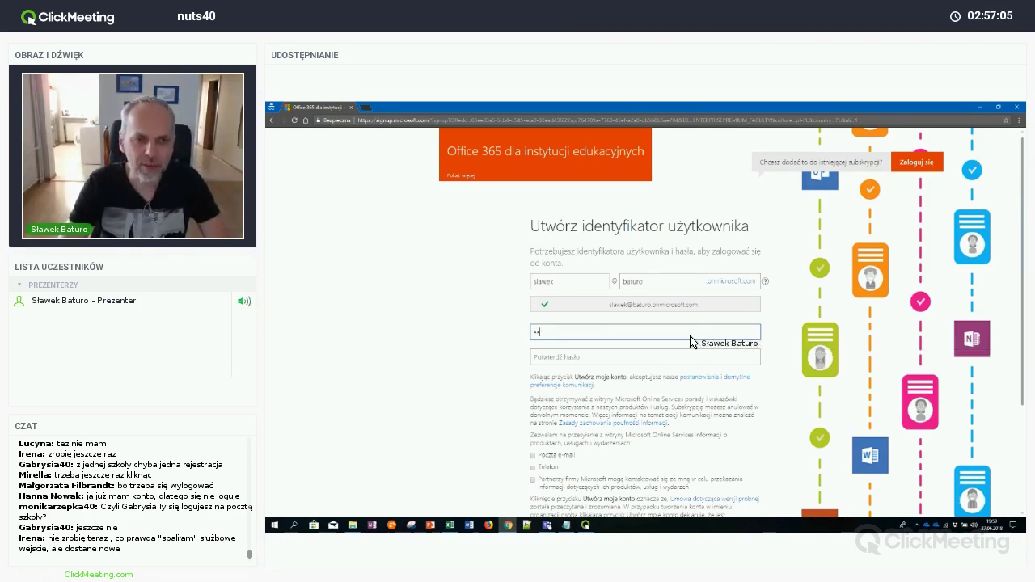
pyautogui.press('Tab')
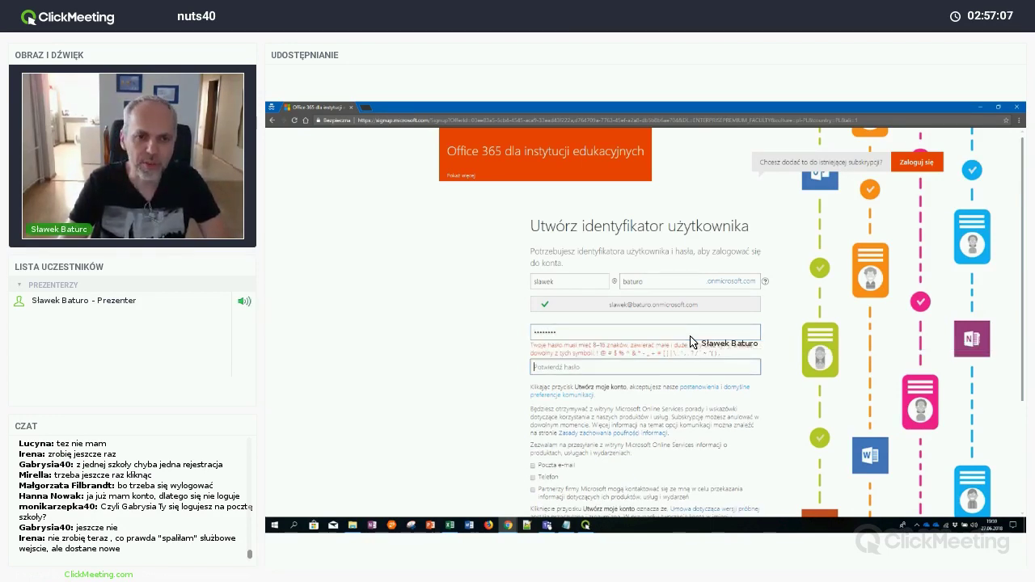
pyautogui.write('••••••')
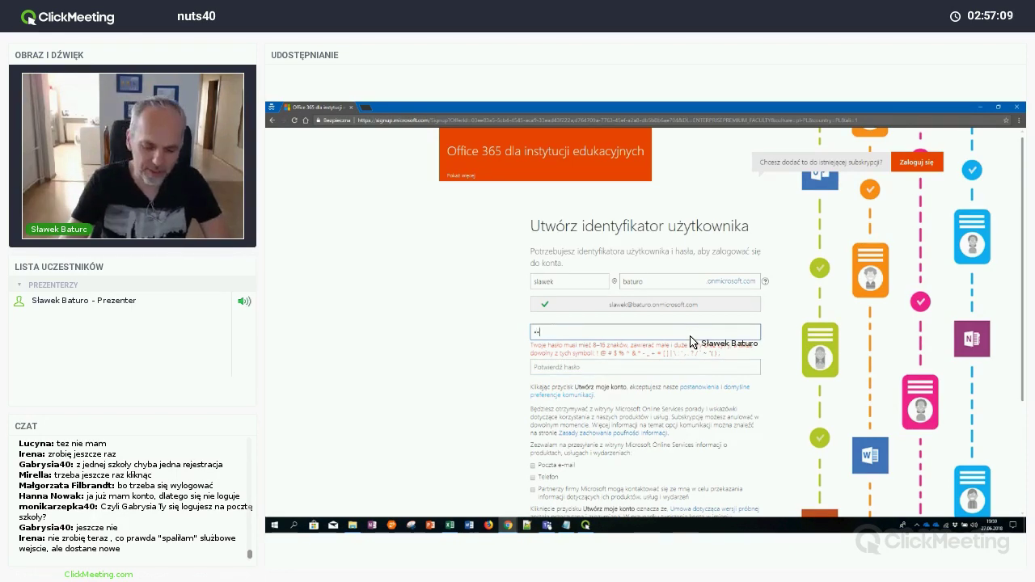
pyautogui.write('•••')
pyautogui.press('Tab')
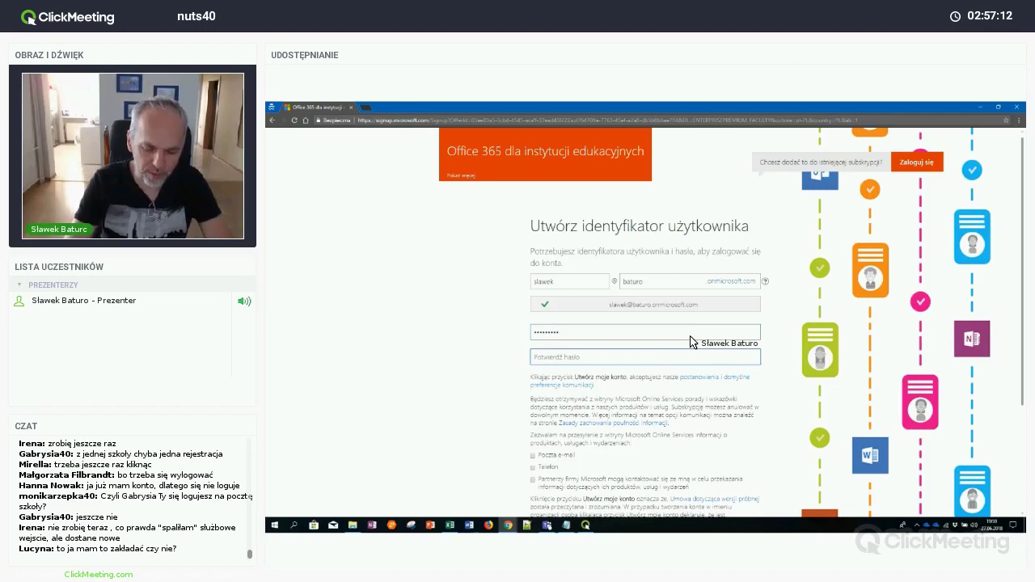
pyautogui.write('••••••')
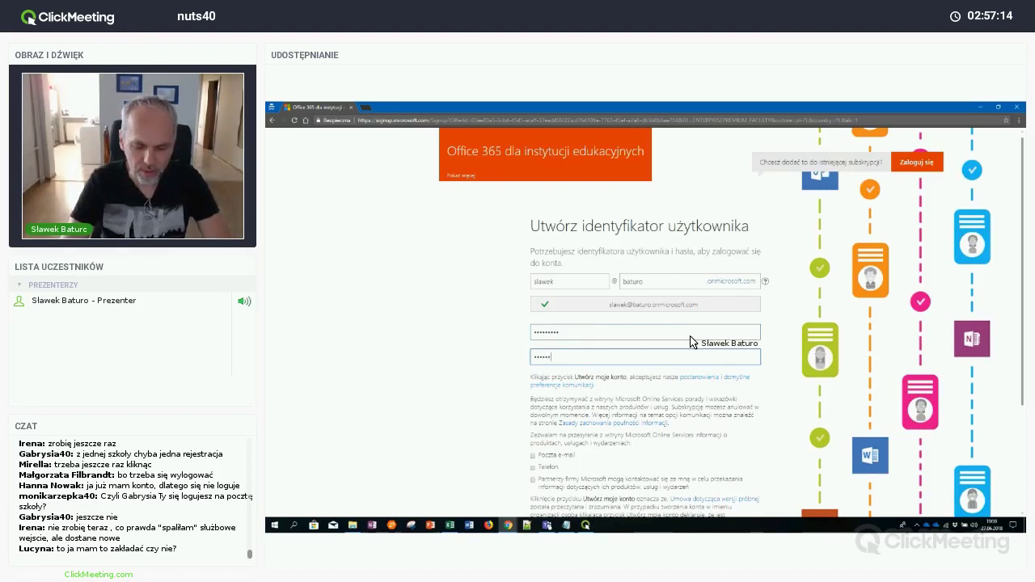
pyautogui.write('•••')
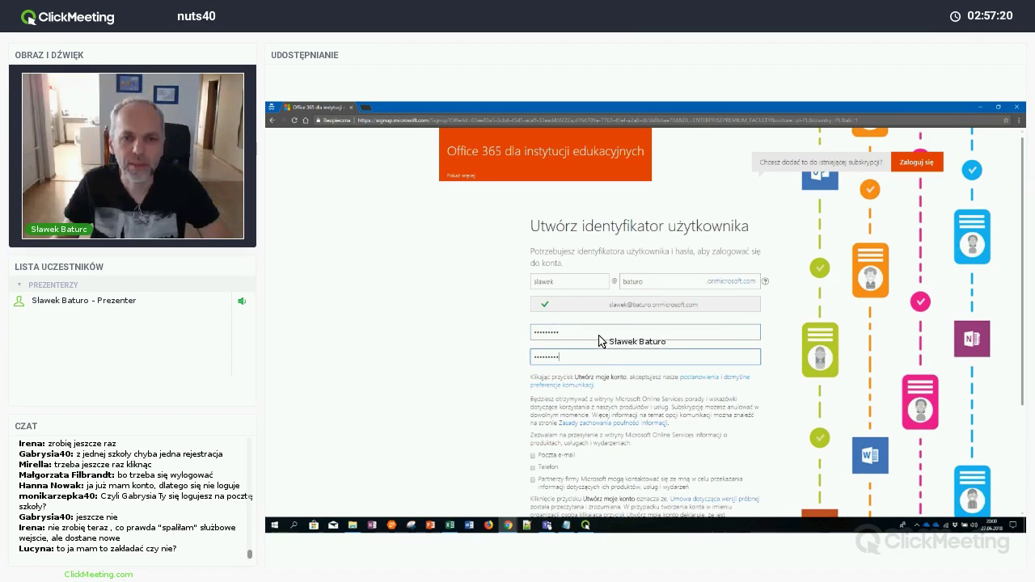
# Scroll down and submit the form with Utwórz moje konto
pyautogui.scroll(-2, 579, 356)
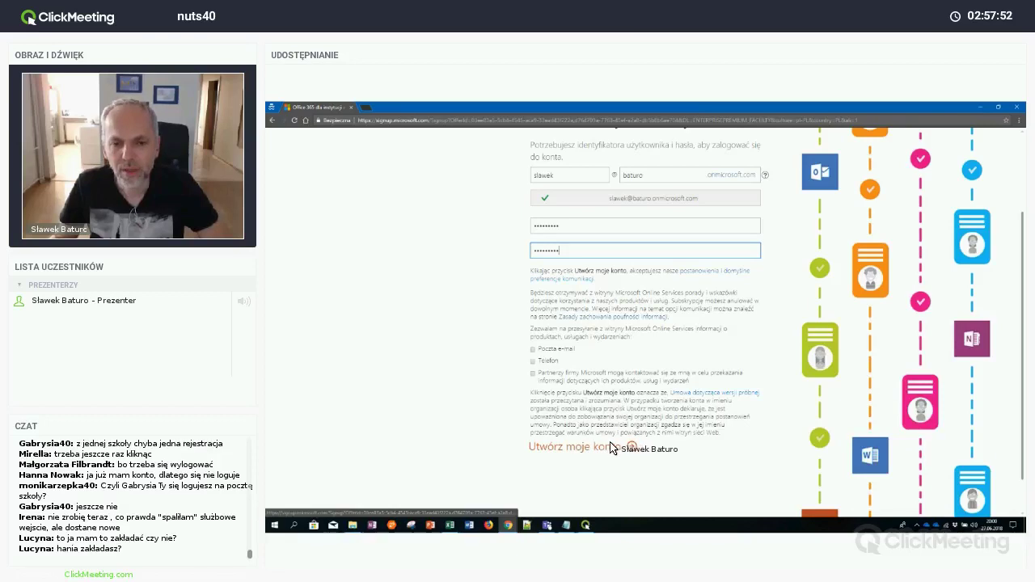
pyautogui.click(612, 447)
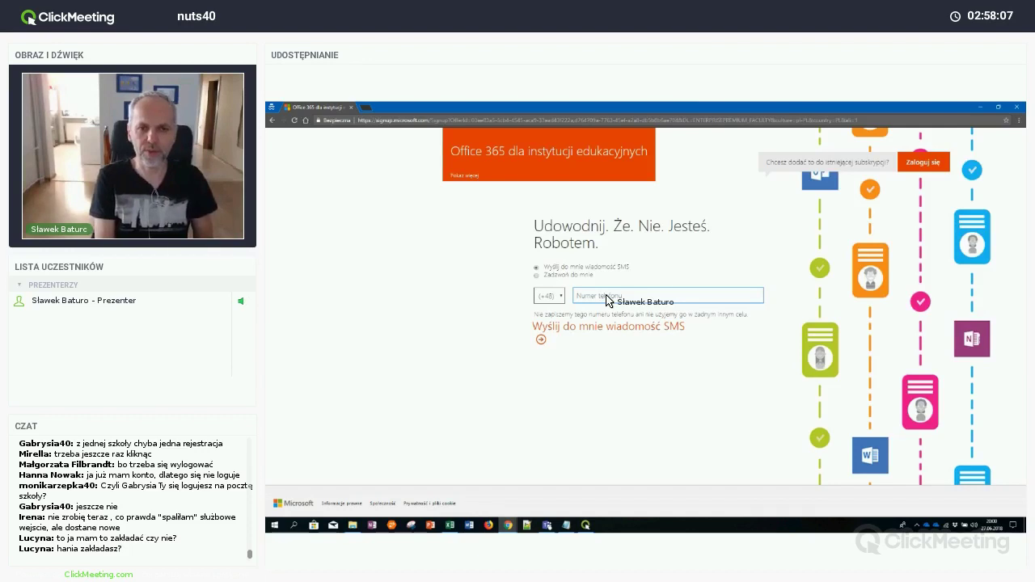
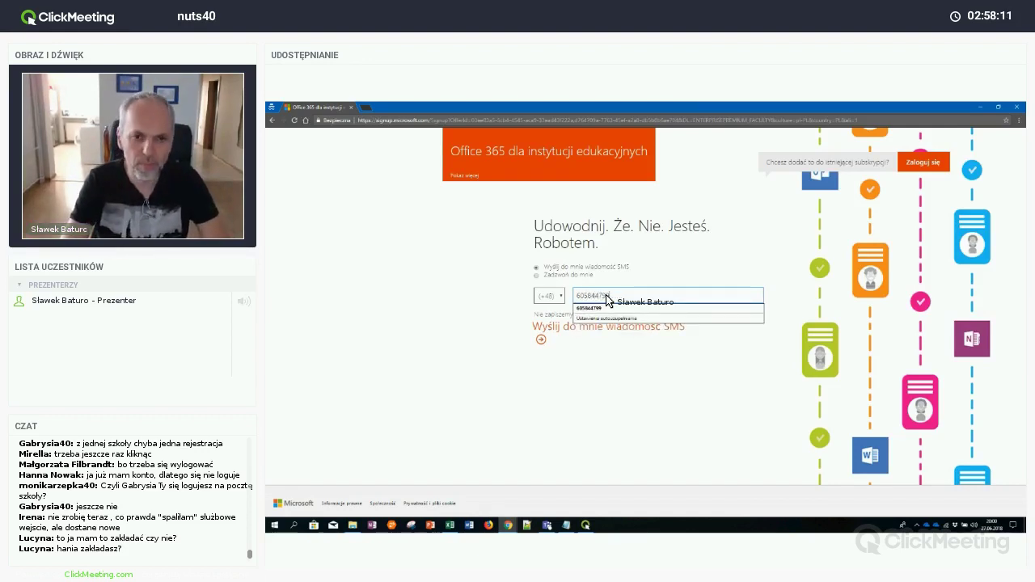
# Enter the verification phone number and pick the 'Zadzwoń do mnie' call option
pyautogui.click(593, 349)
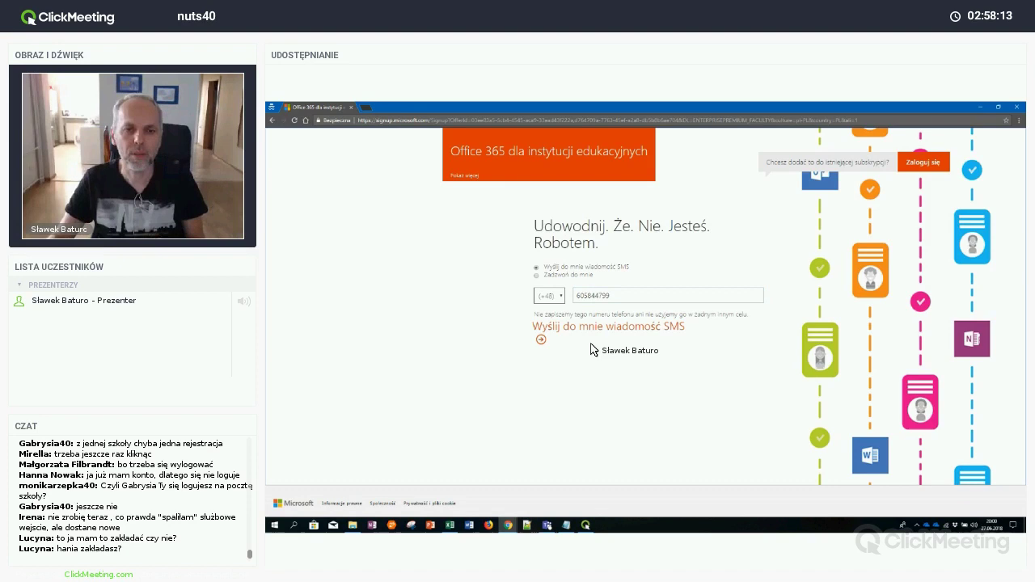
pyautogui.click(568, 276)
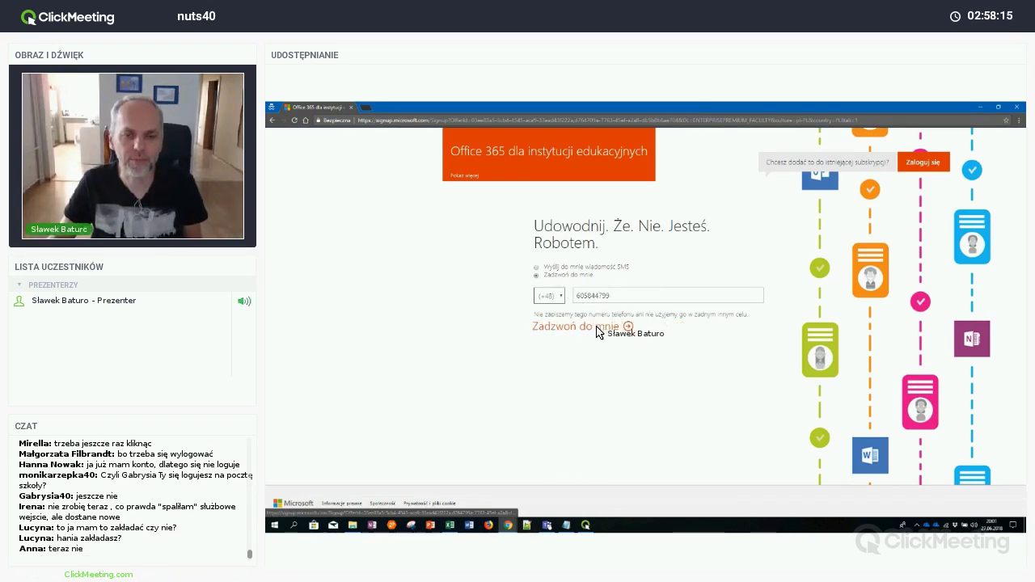
# Request the verification call with 'Zadzwoń do mnie' and complete the phone check
pyautogui.click(613, 300)
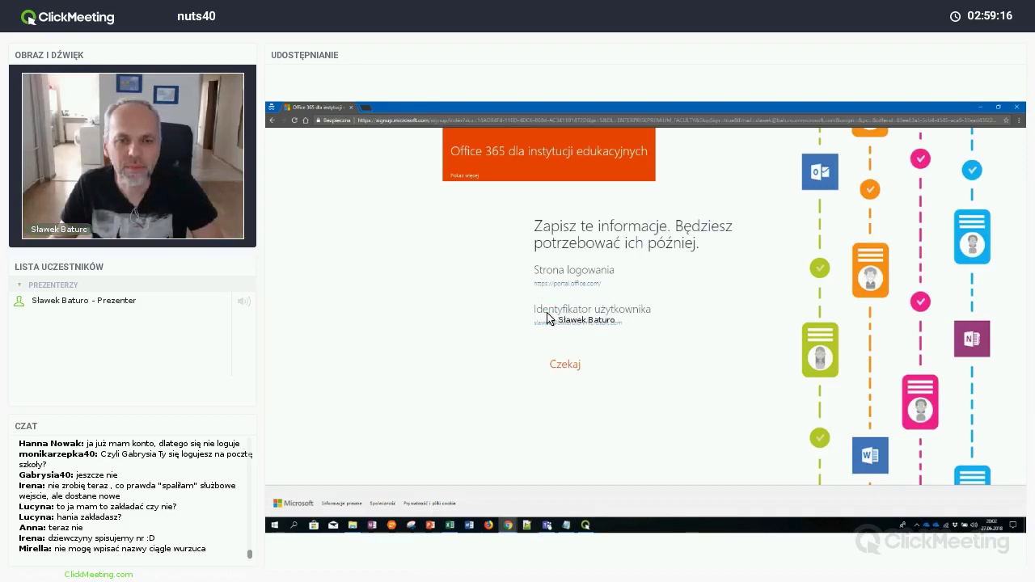
# Highlight the user ID, then continue with 'Możesz kontynuować' to the domain verification wizard
pyautogui.moveTo(535, 322); pyautogui.dragTo(630, 340)
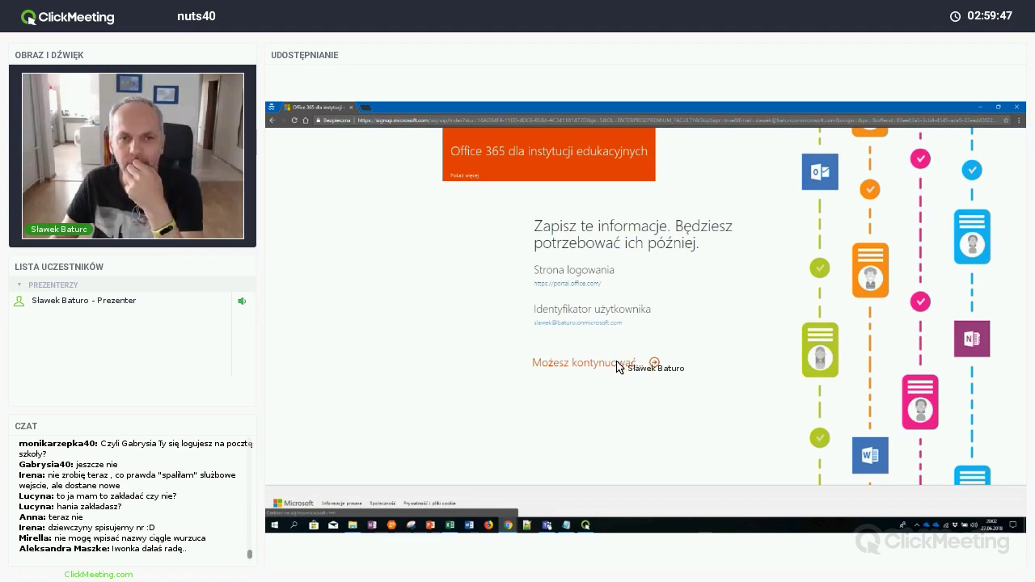
pyautogui.click(617, 362)
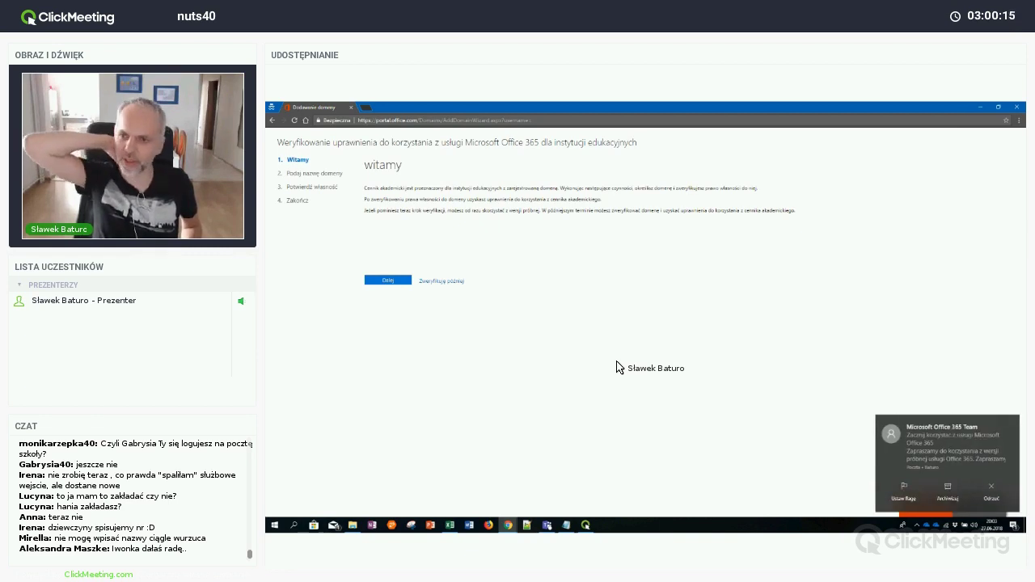
# Dismiss the Office notification and postpone domain verification via 'Zweryfikuję później', confirming with Tak
pyautogui.click(992, 486)
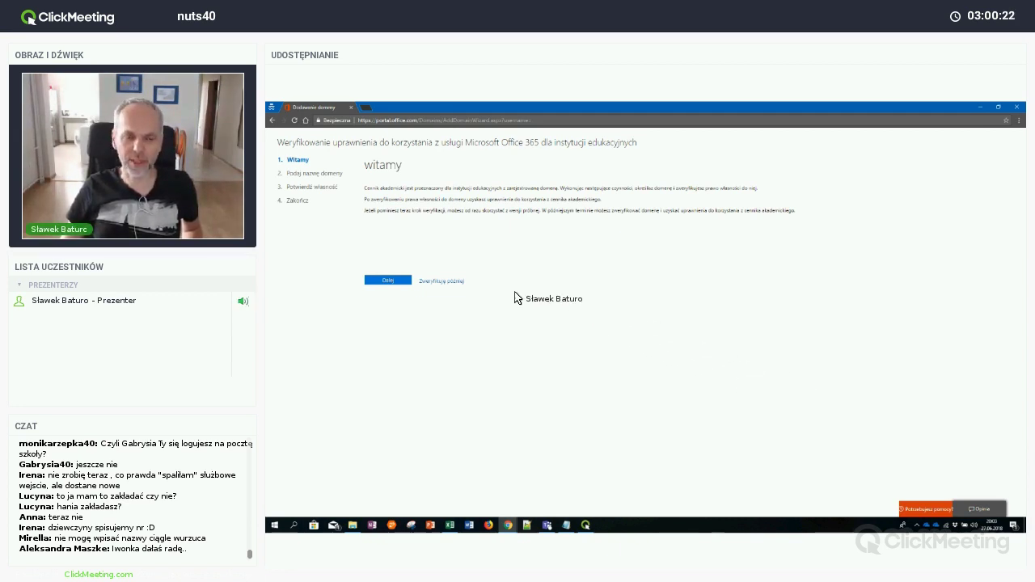
pyautogui.click(448, 279)
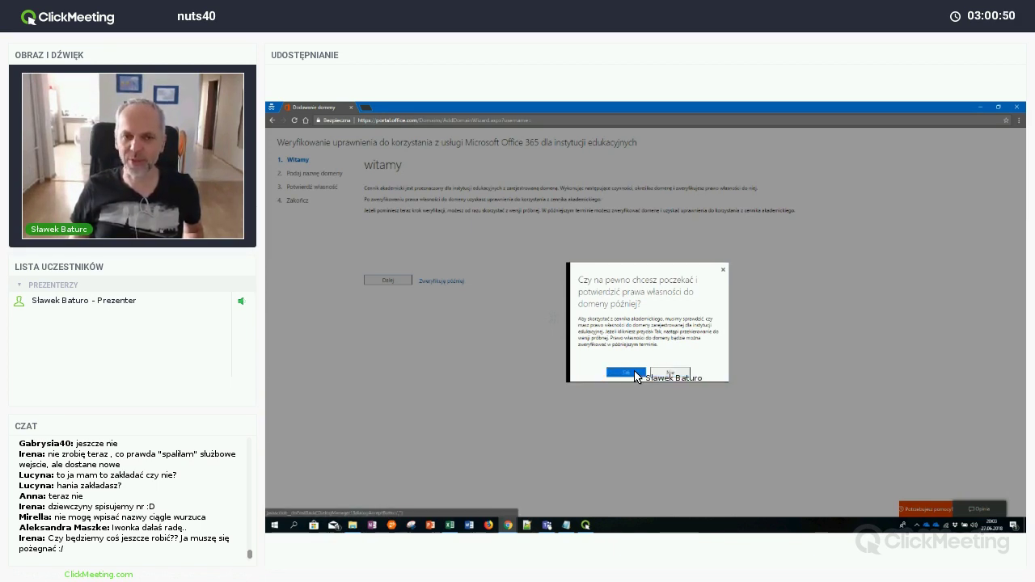
pyautogui.click(632, 373)
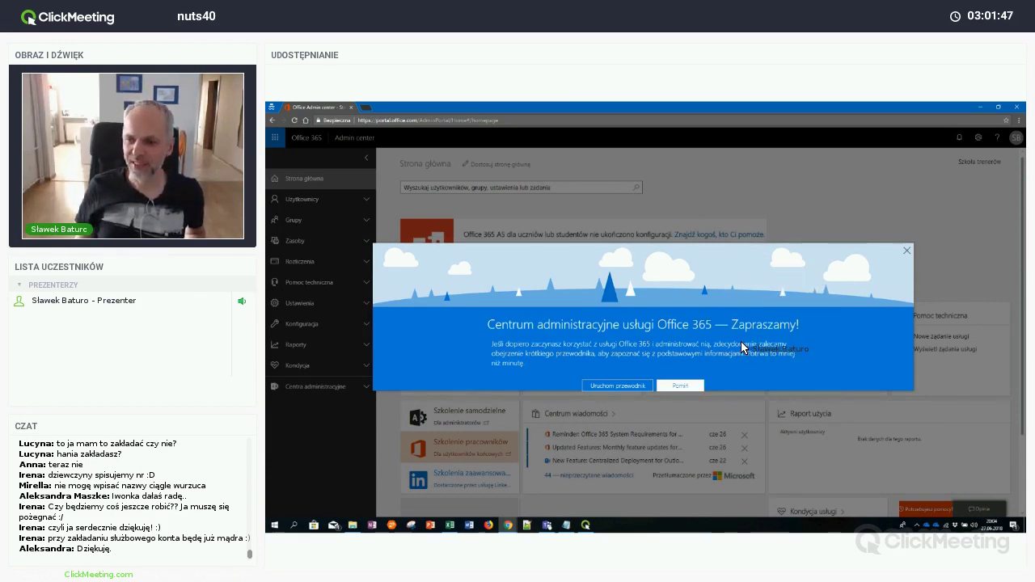
# Run the three-tip admin center tour from 'Uruchom przewodnik' through to Rozumiem
pyautogui.click(622, 385)
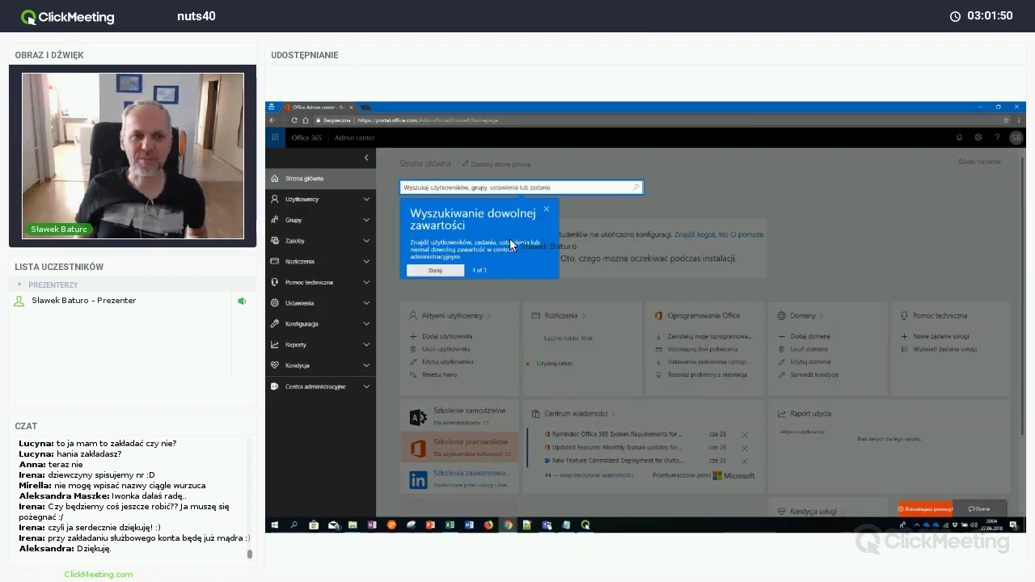
pyautogui.click(446, 270)
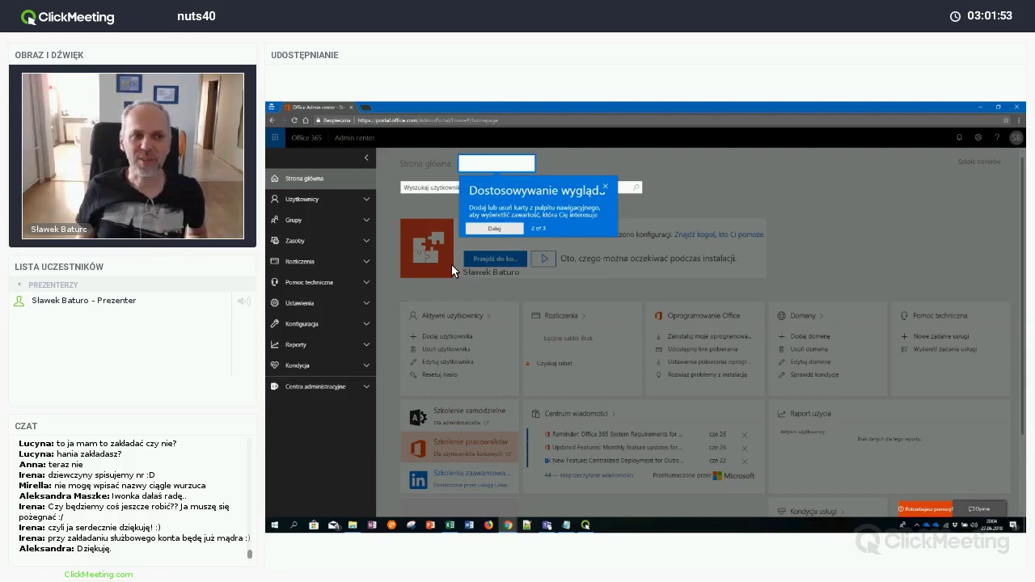
pyautogui.click(511, 229)
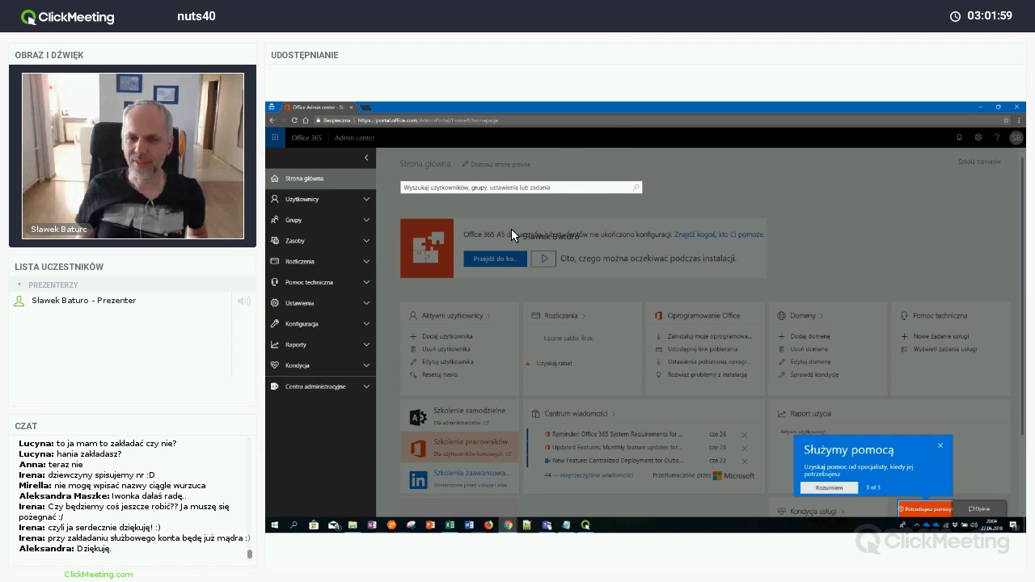
pyautogui.click(829, 488)
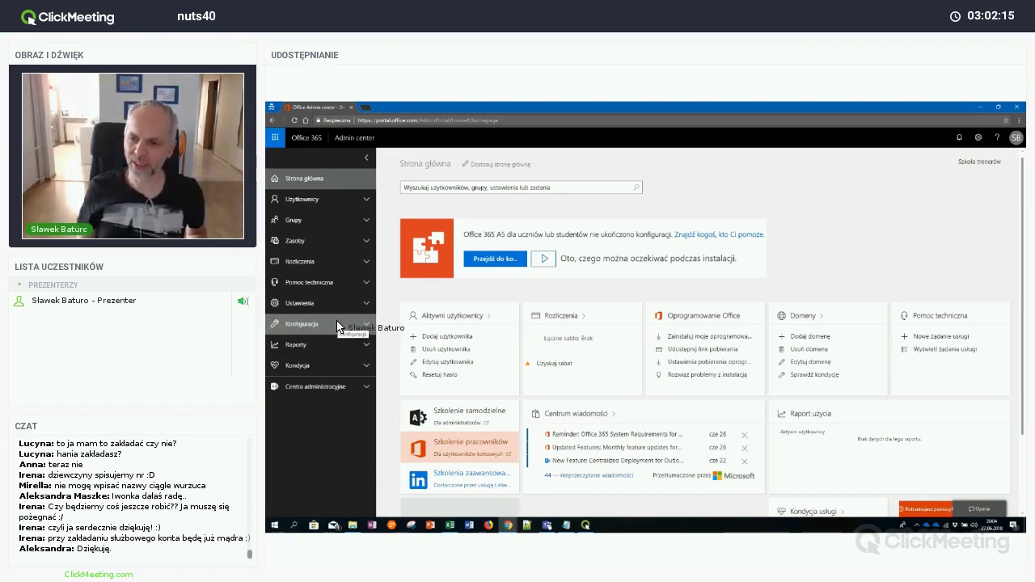
# Show the app launcher, then go to Użytkownicy > Aktywni użytkownicy to list the admin account
pyautogui.click(276, 139)
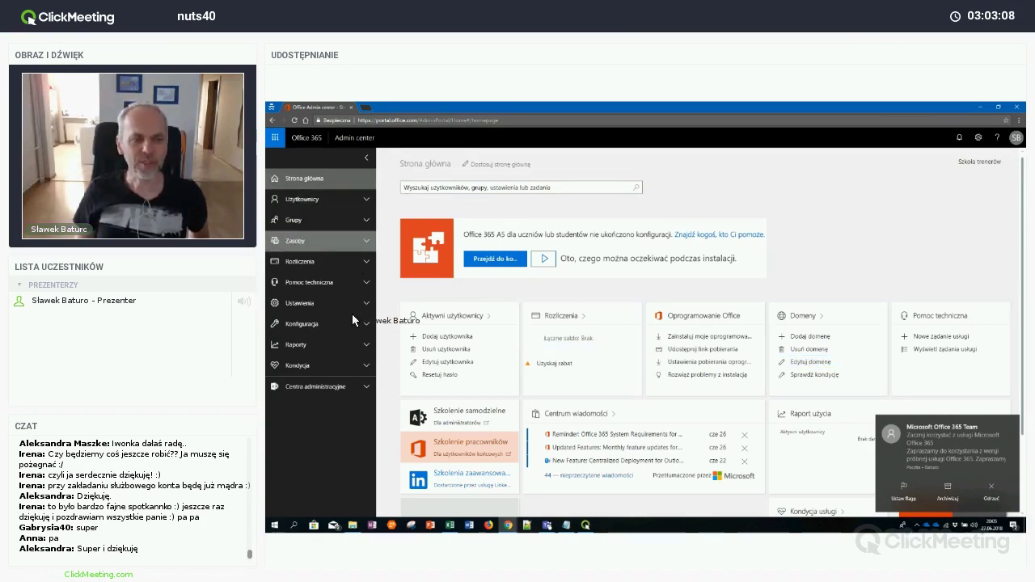
pyautogui.click(357, 200)
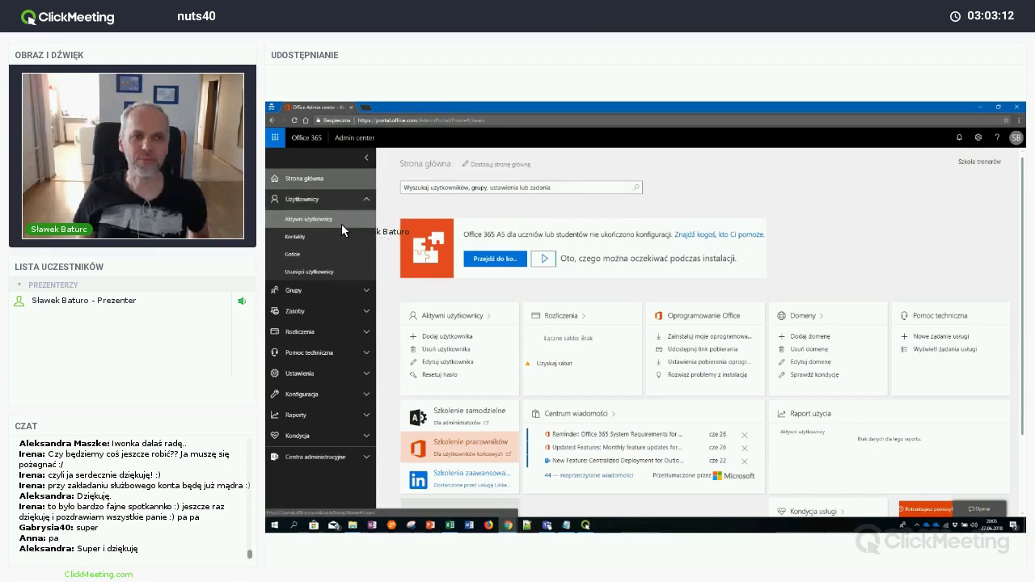
pyautogui.click(343, 227)
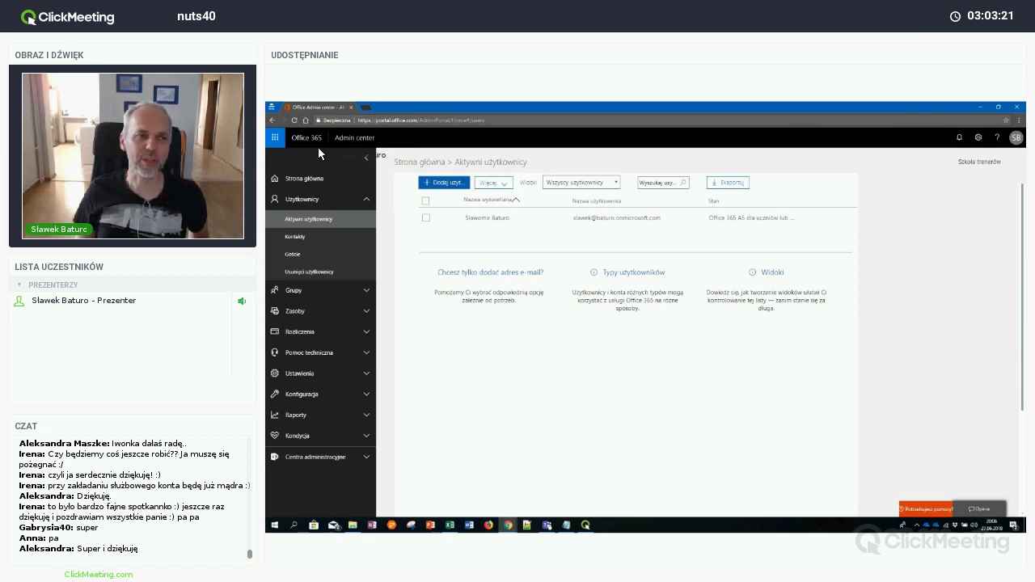
# Launch Word Online from the app launcher, dismiss Co nowego with Rozumiem, and browse the templates
pyautogui.click(276, 137)
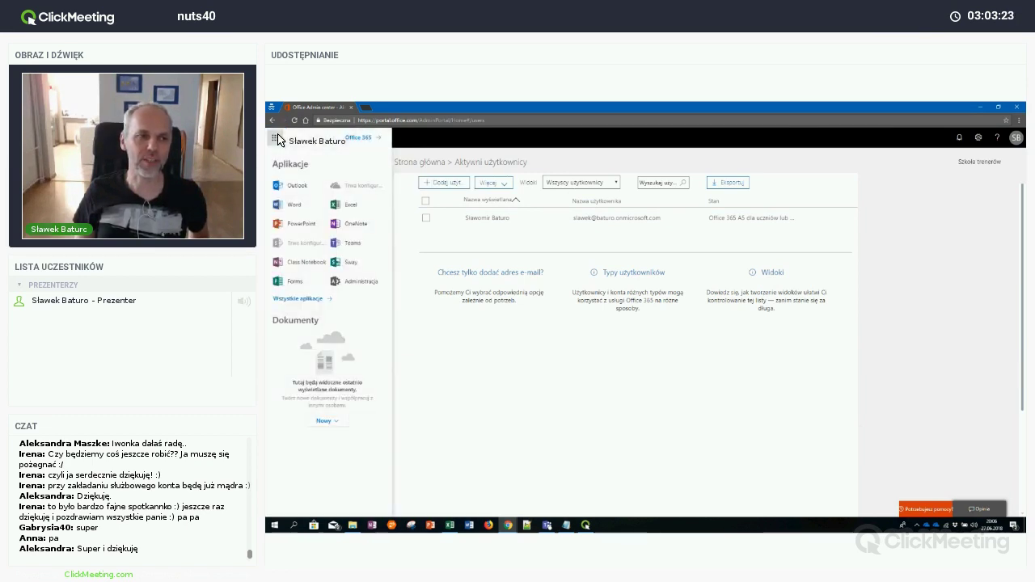
pyautogui.click(293, 205)
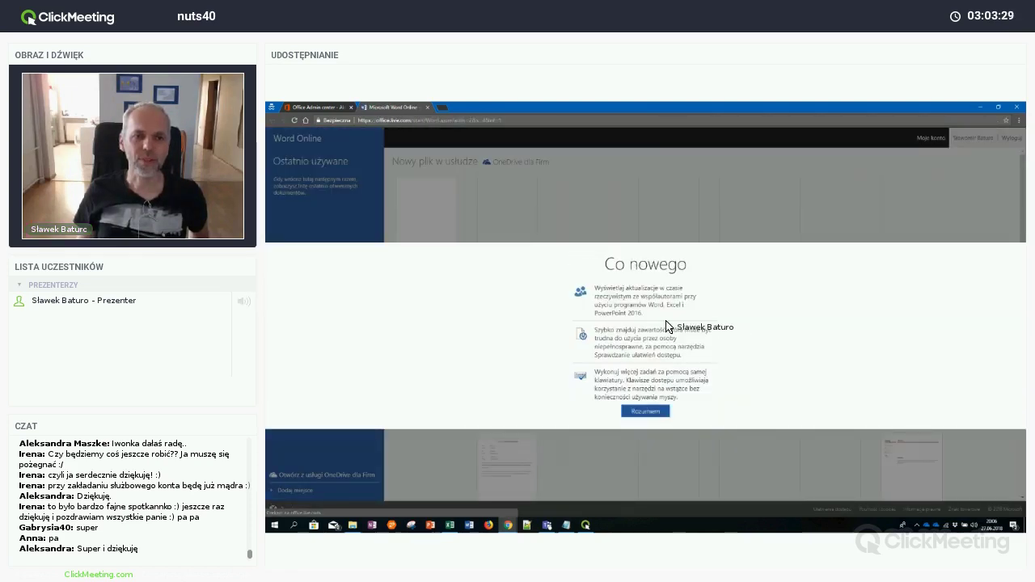
pyautogui.click(651, 416)
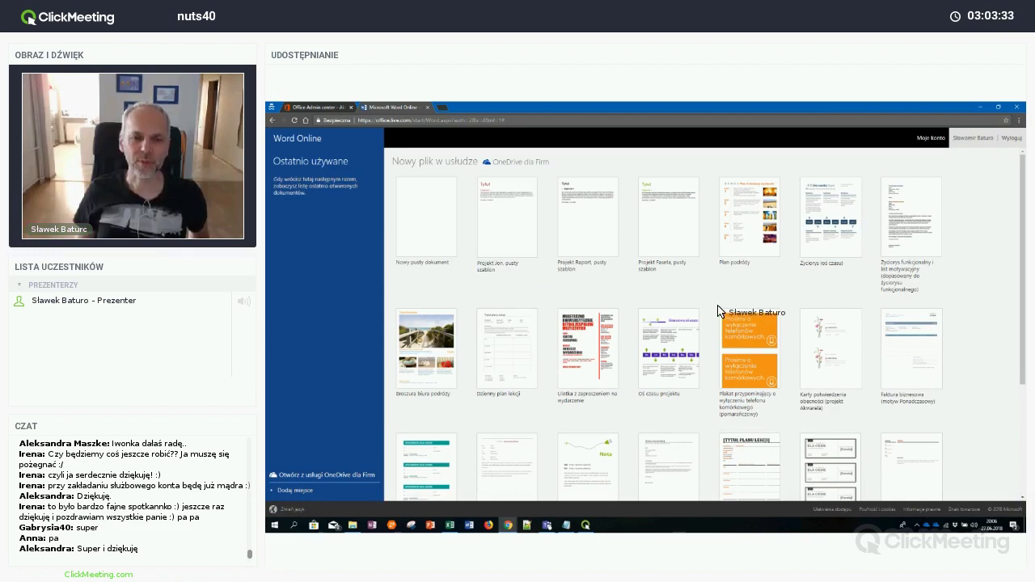
pyautogui.scroll(-4, 768, 336)
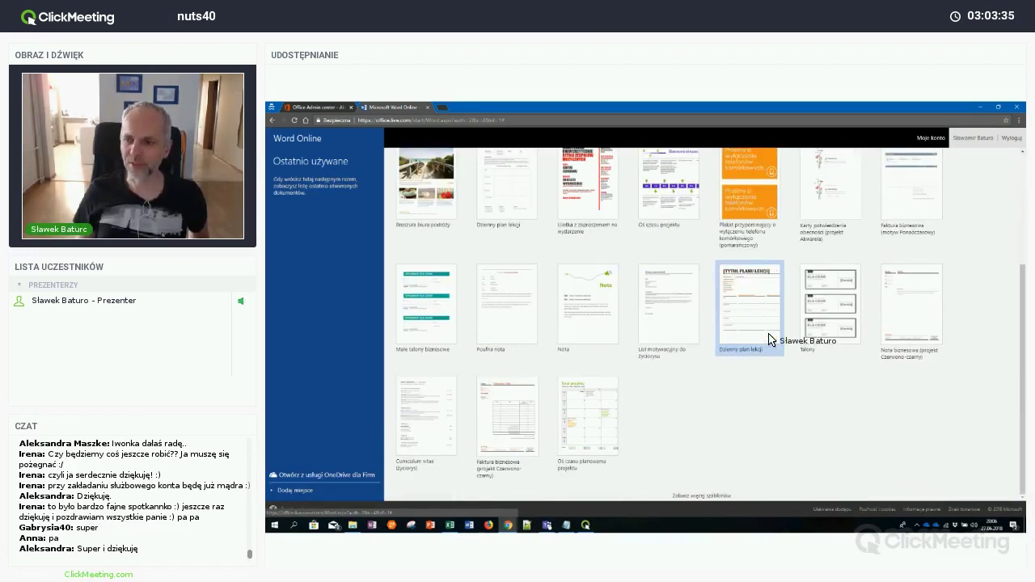
pyautogui.scroll(4, 631, 316)
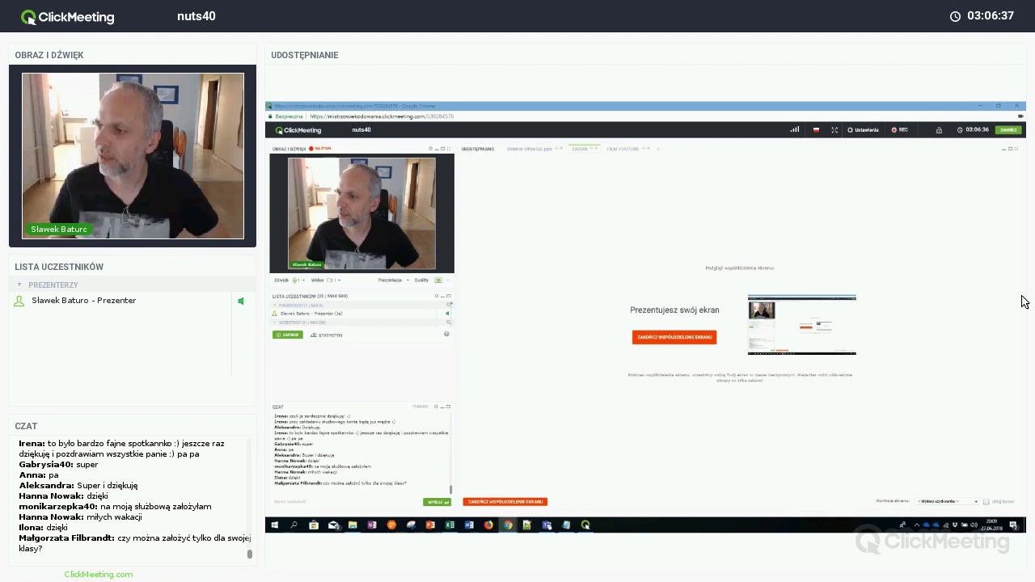
# Paste the YouTube playlist link into the webinar chat and send it
pyautogui.click(315, 500)
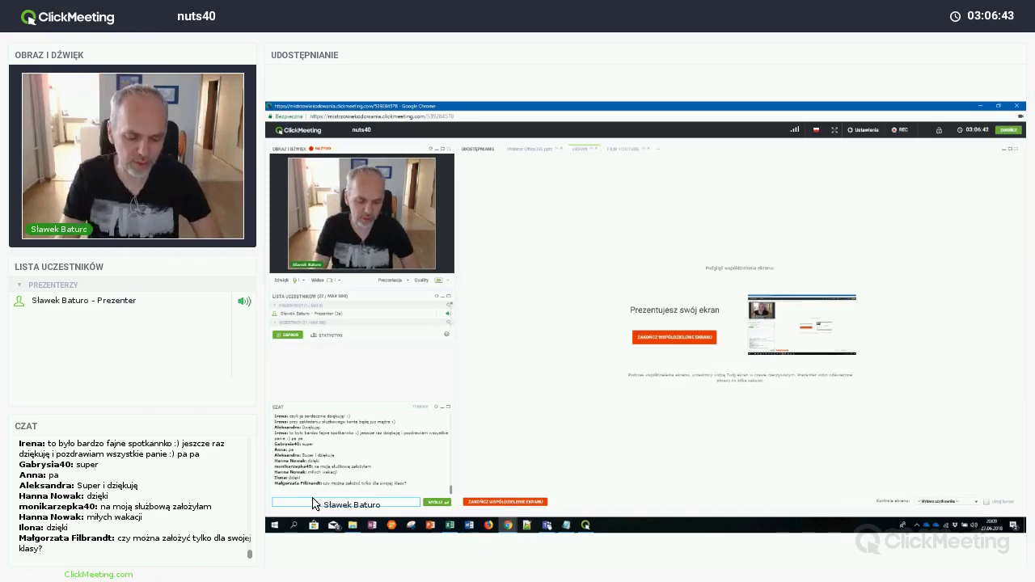
pyautogui.write('https://youtu.be/jMdfZNdksTI?list=PLe-vK01_AHmm4UBIJbhAbZYx3rTvFhF3n')
pyautogui.press('Return')
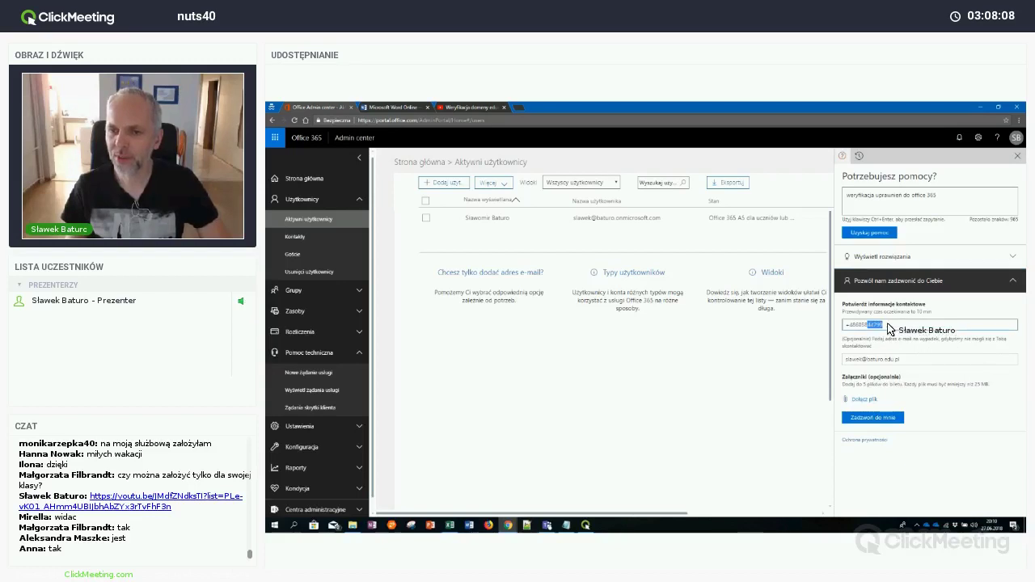
# Collapse the 'Pozwól nam zadzwonić do Ciebie' callback form in the help pane
pyautogui.click(1011, 280)
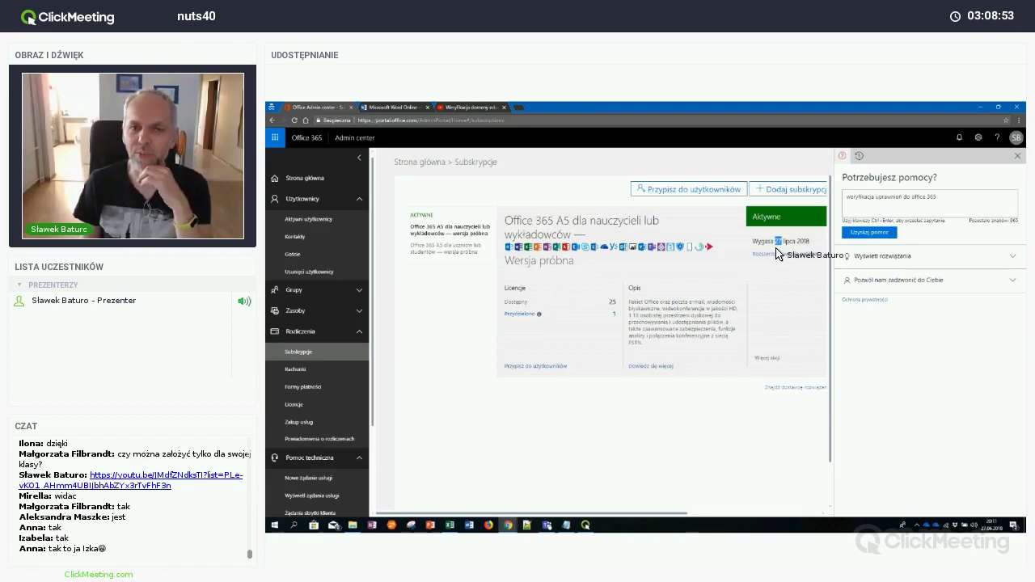
# Select 'A5' in the subscription title and drag the ClickMeeting window over the admin page
pyautogui.doubleClick(566, 221)
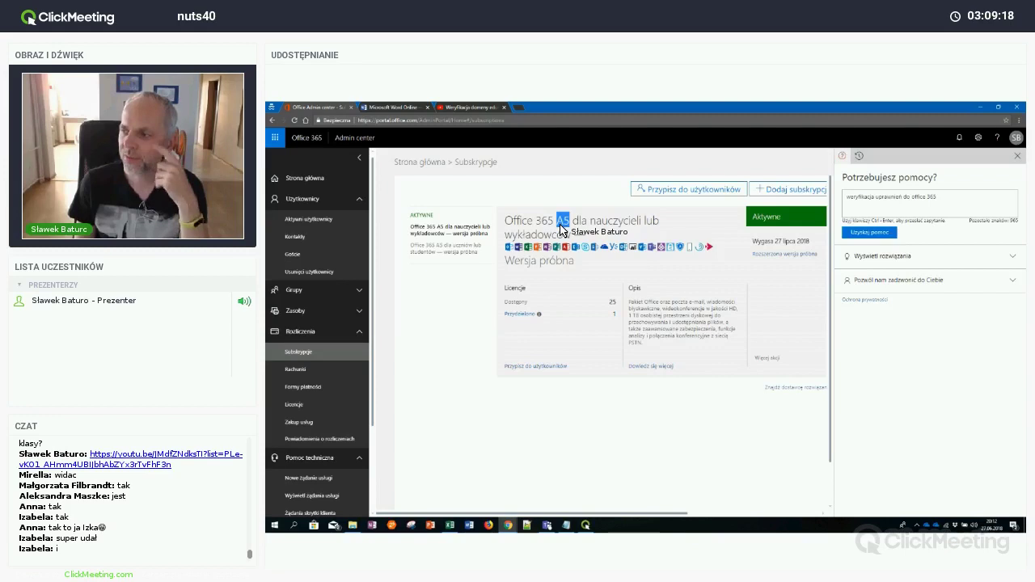
pyautogui.moveTo(1019, 113); pyautogui.dragTo(584, 112)
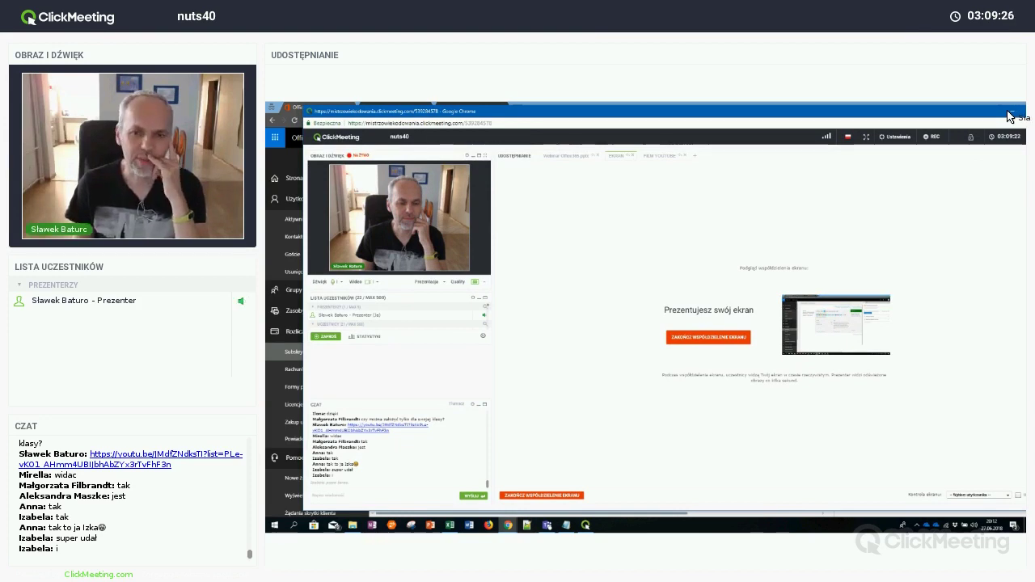
# Maximize the browser and share the Microsoft Innovative Educator Experts page with attendees
pyautogui.doubleClick(1009, 113)
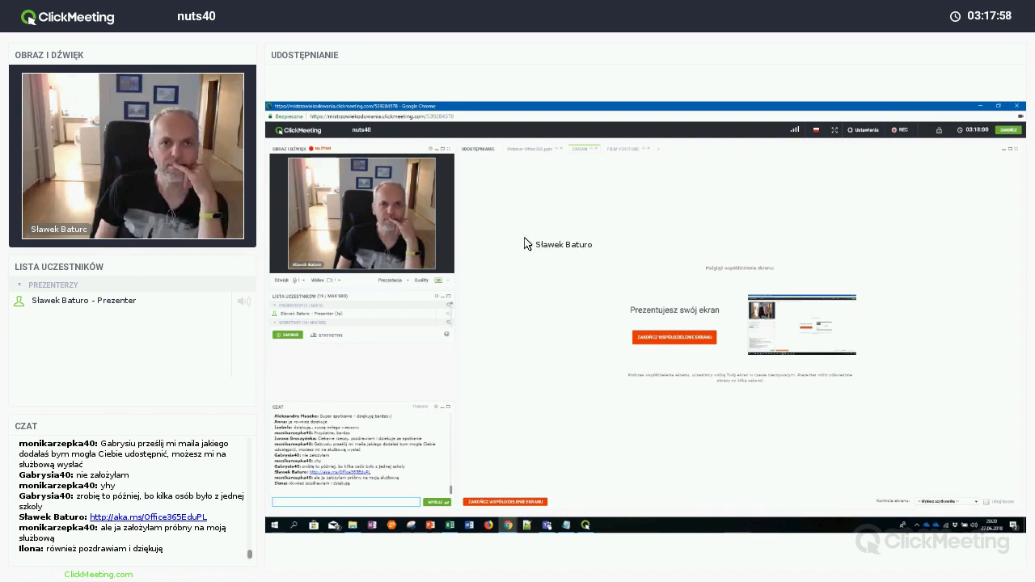
pyautogui.click(518, 152)
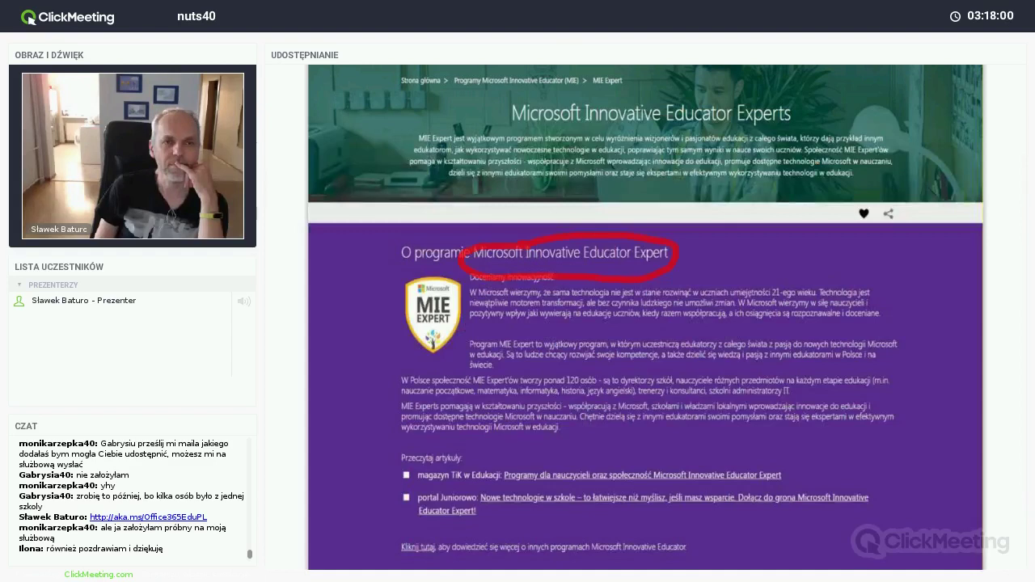